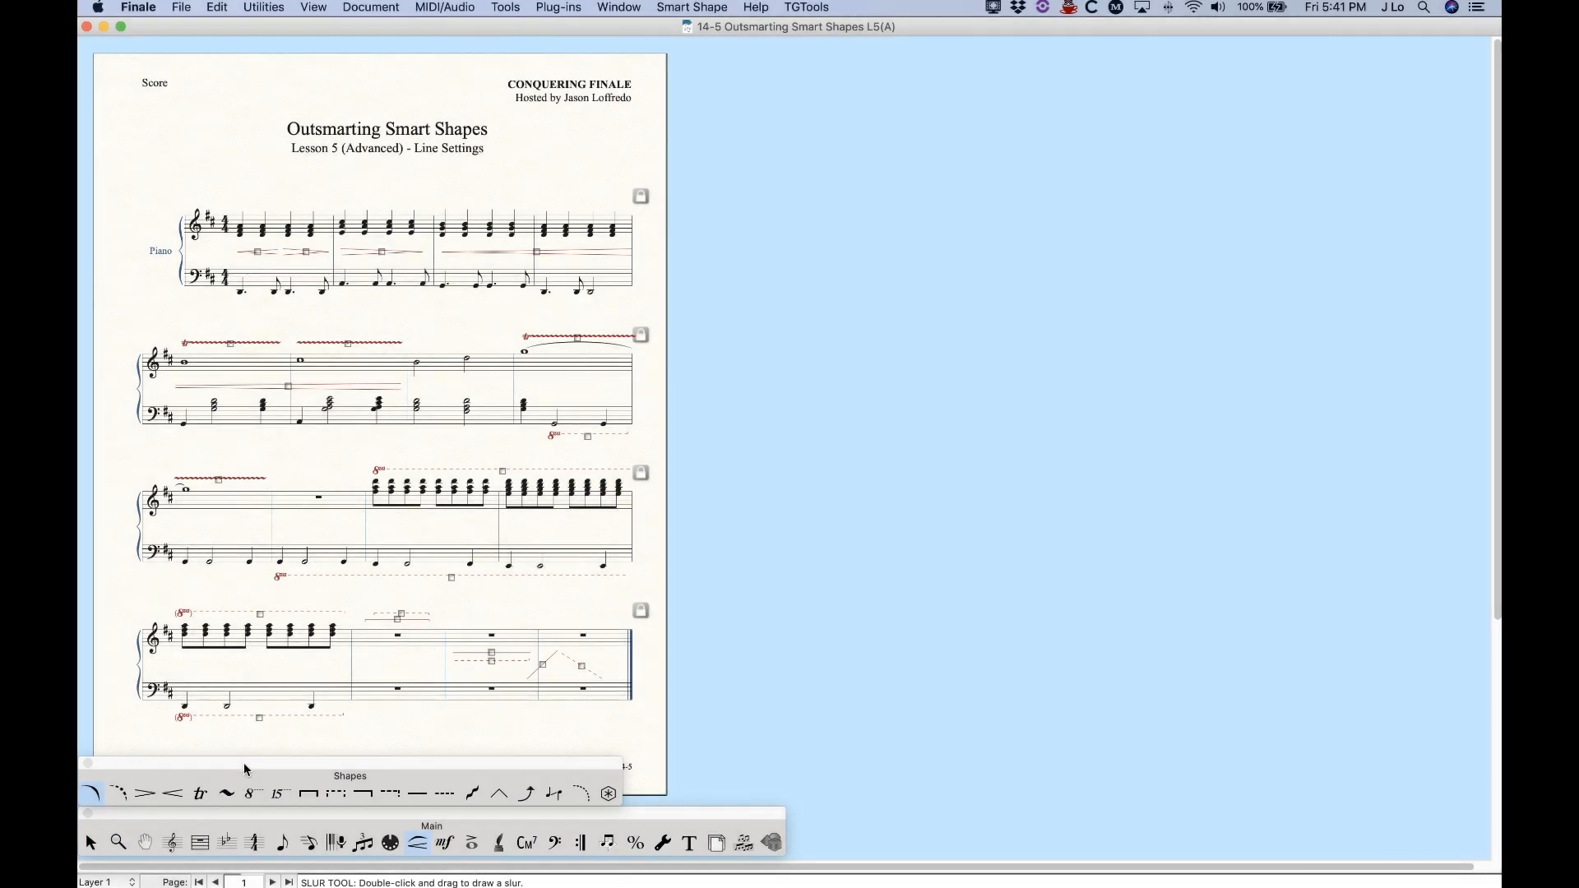
# Activate the Decrescendo tool for working on the score's hairpins.
pyautogui.click(140, 794)
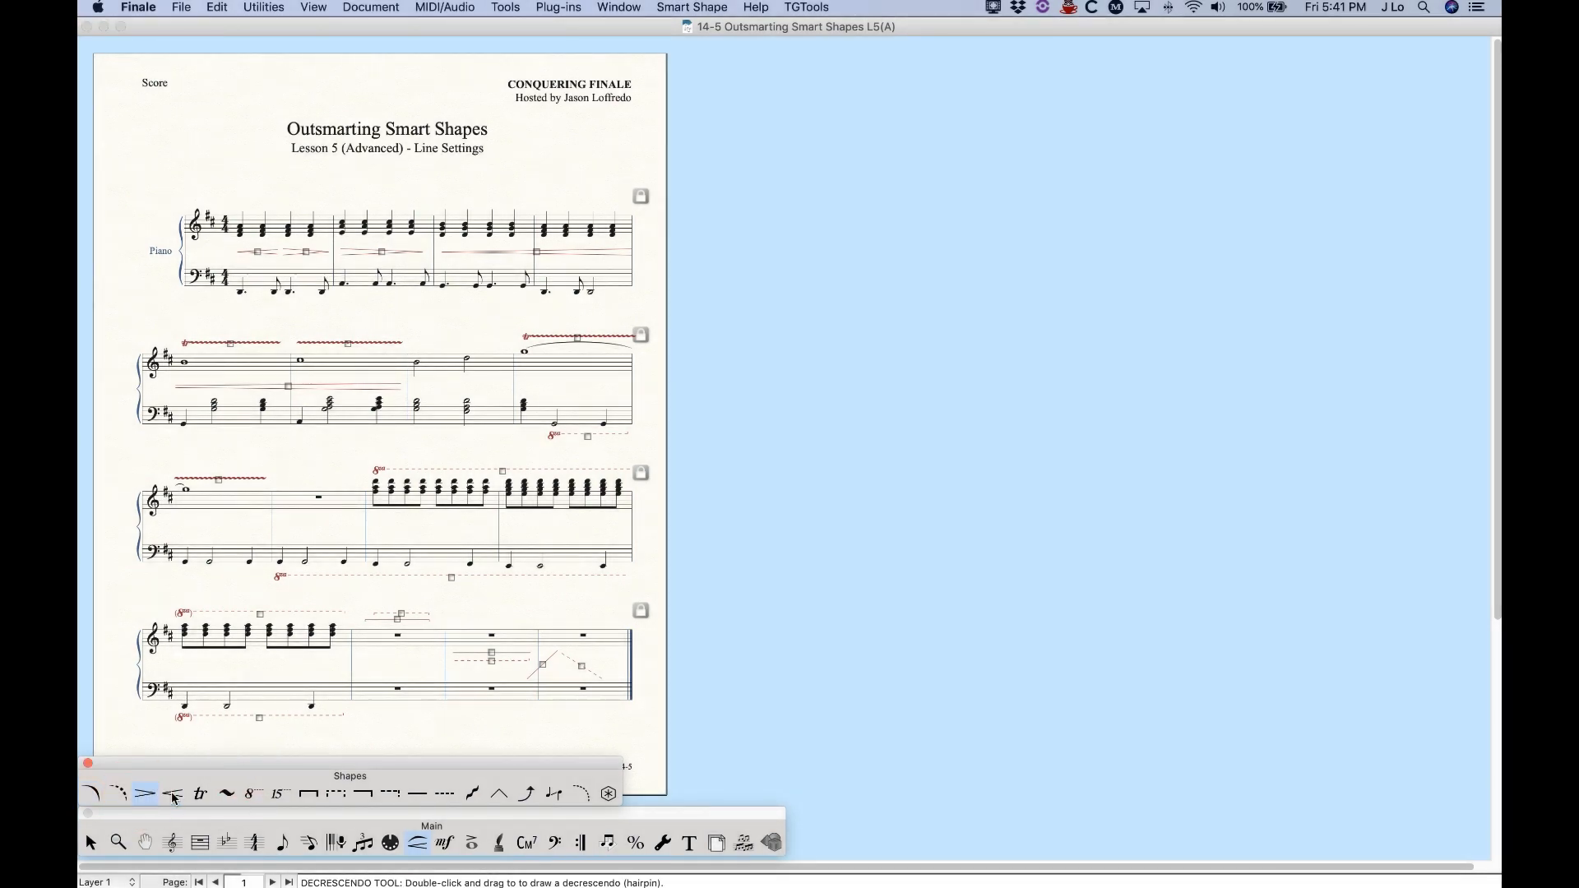
pyautogui.click(448, 794)
pyautogui.click(142, 794)
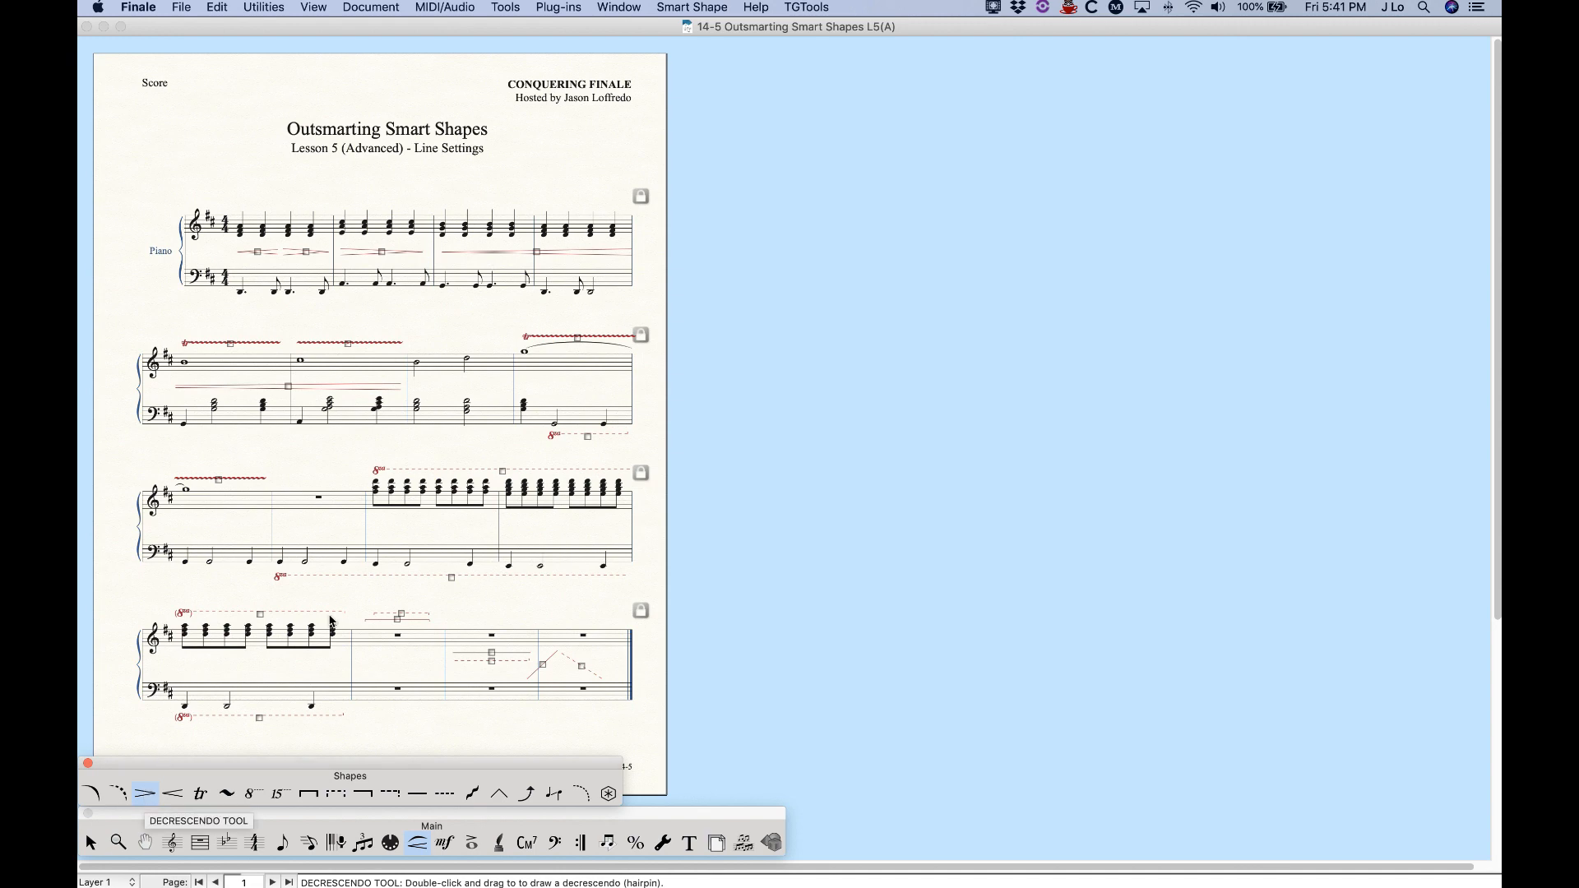
# Examine the Crescendo/Decrescendo opening widths, maximum short span length and line thickness in Smart Shape Options.
pyautogui.press('super+equal')
pyautogui.press('super+equal')
pyautogui.press('super+equal')
pyautogui.press('super+equal')
pyautogui.hscroll(3, 724, 581)
pyautogui.scroll(-3, 723, 581)
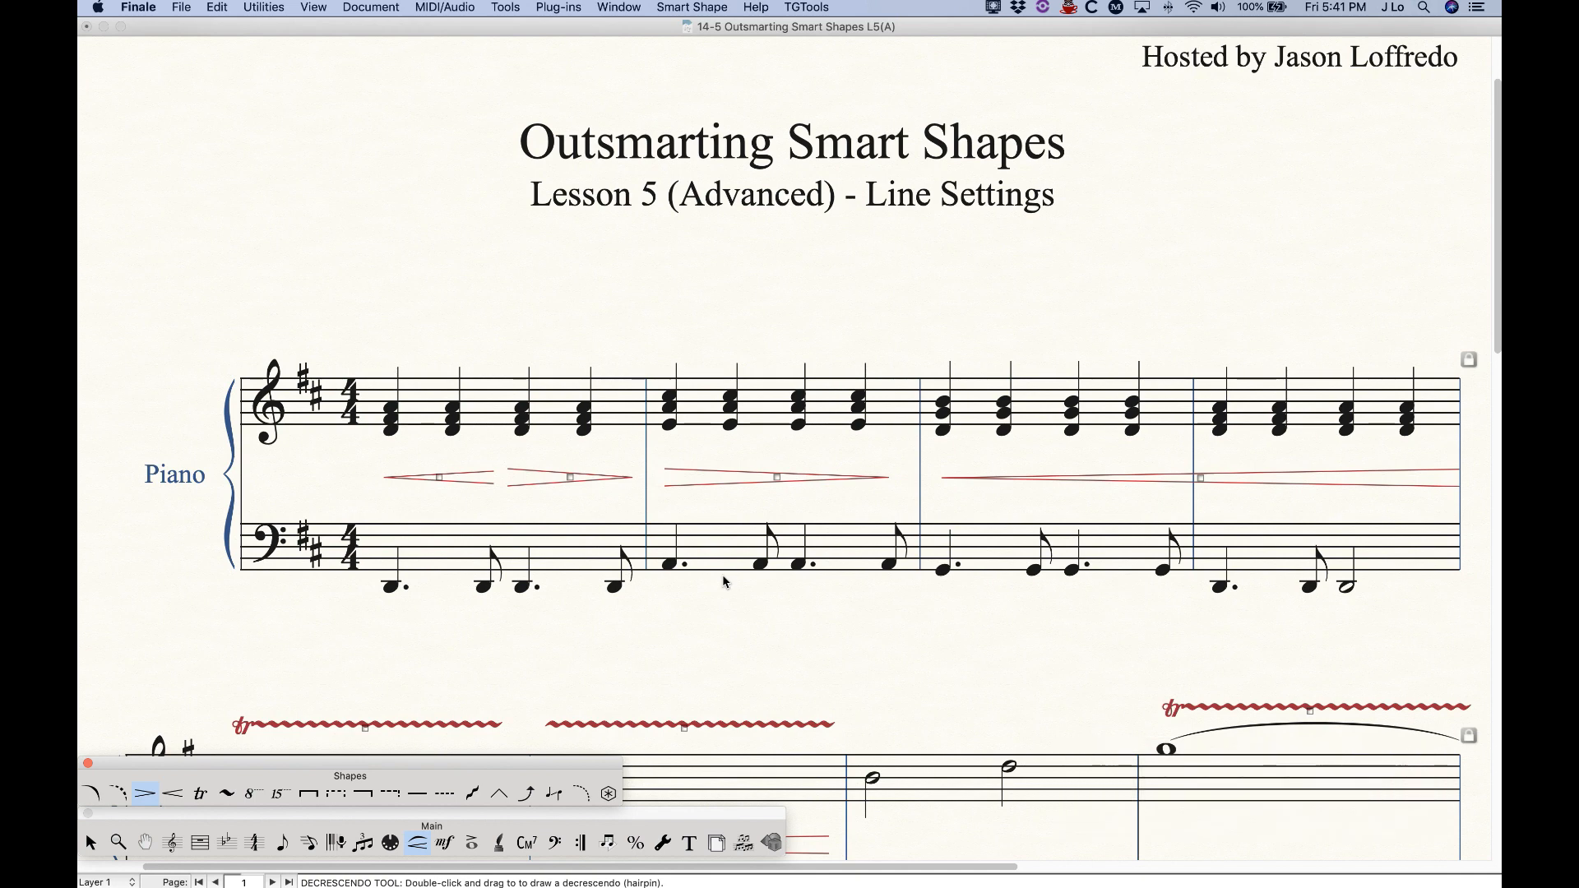
pyautogui.hscroll(2, 740, 329)
pyautogui.click(681, 4)
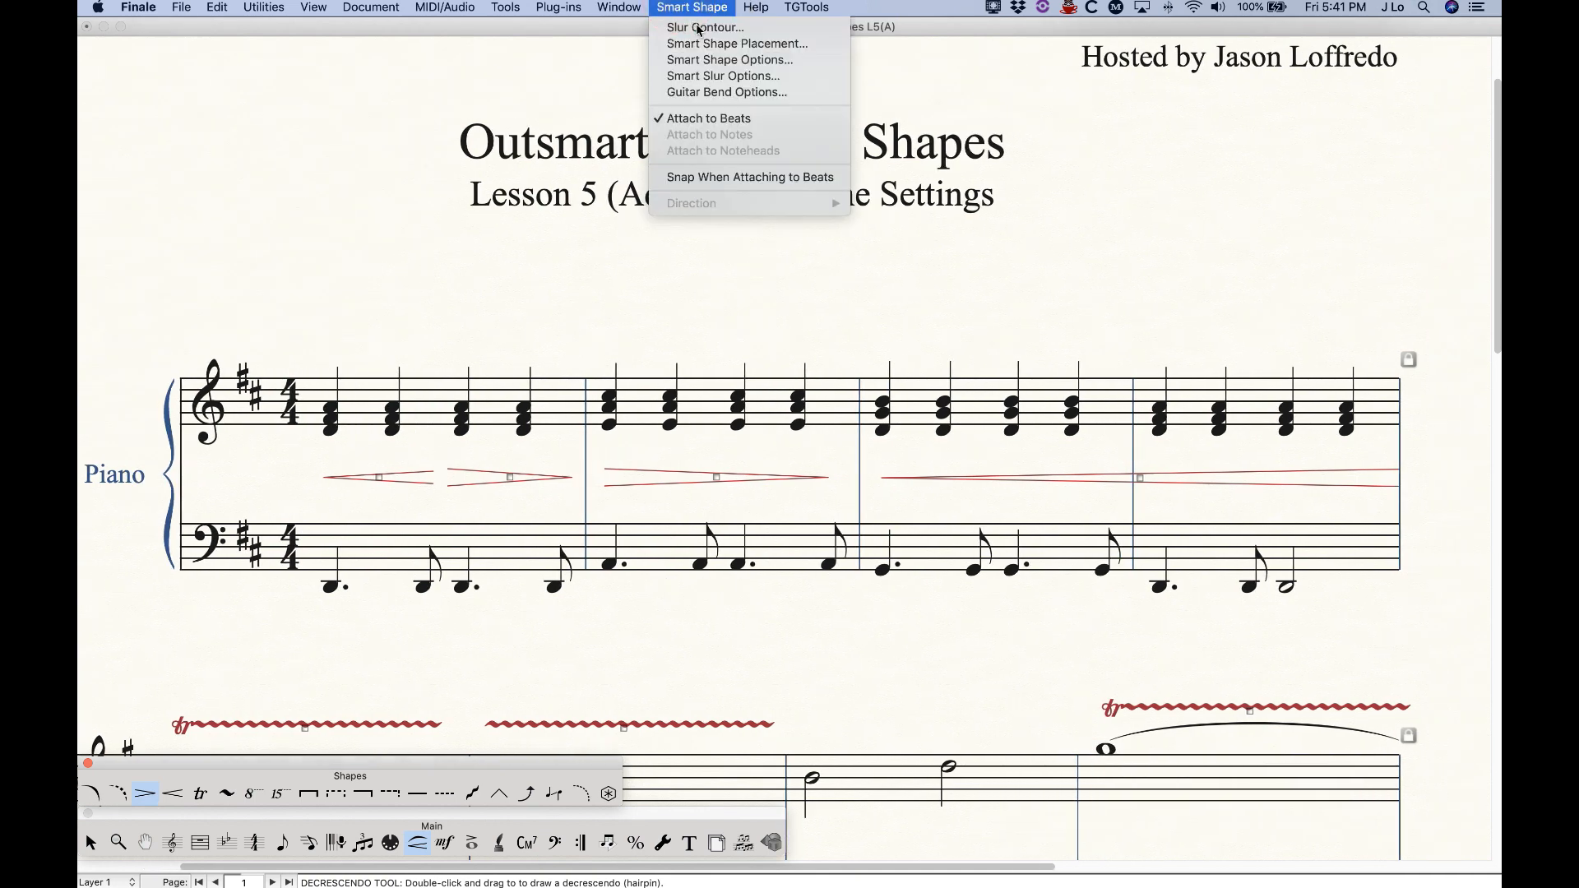
pyautogui.click(709, 61)
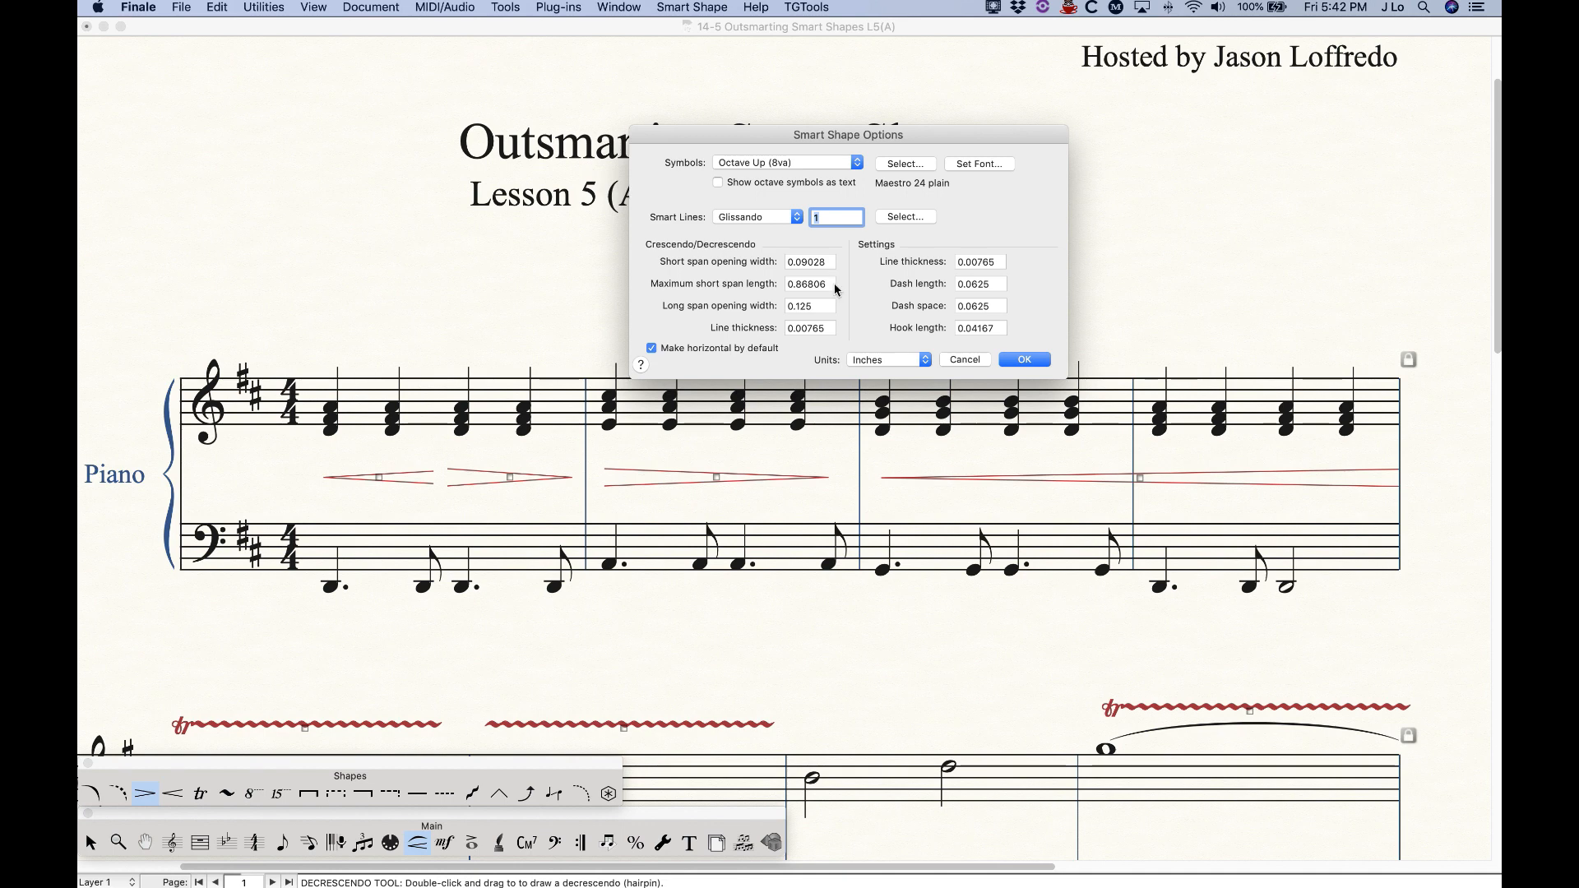
pyautogui.click(660, 265)
pyautogui.click(1024, 360)
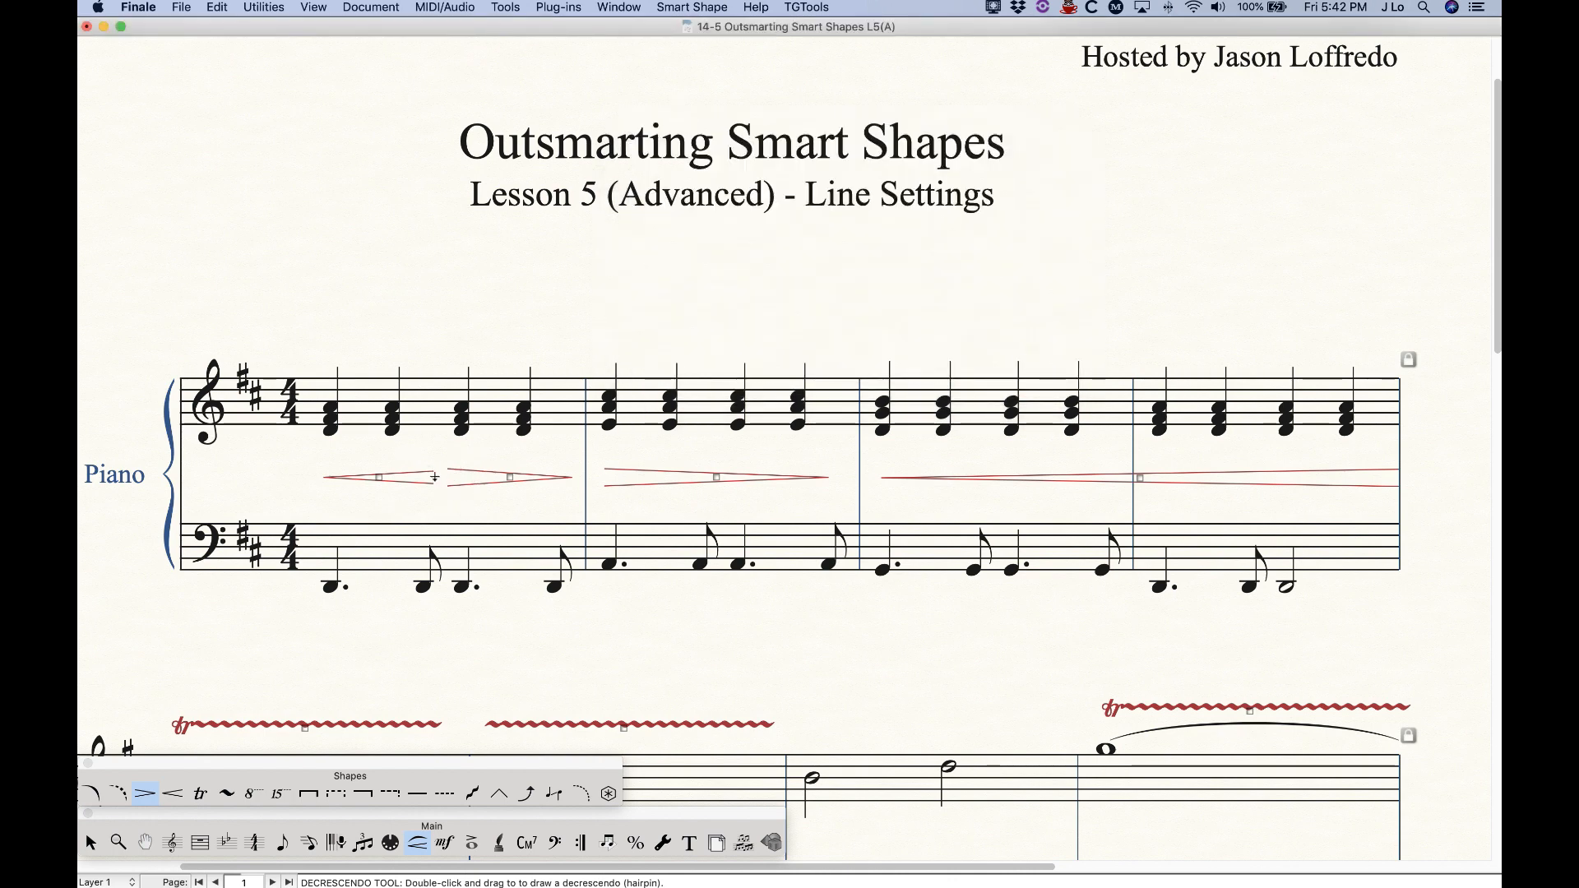
# Lengthen the first crescendo hairpin in measure 1 slightly so it ends just before the following decrescendo.
pyautogui.click(377, 478)
pyautogui.moveTo(431, 477); pyautogui.dragTo(443, 478)
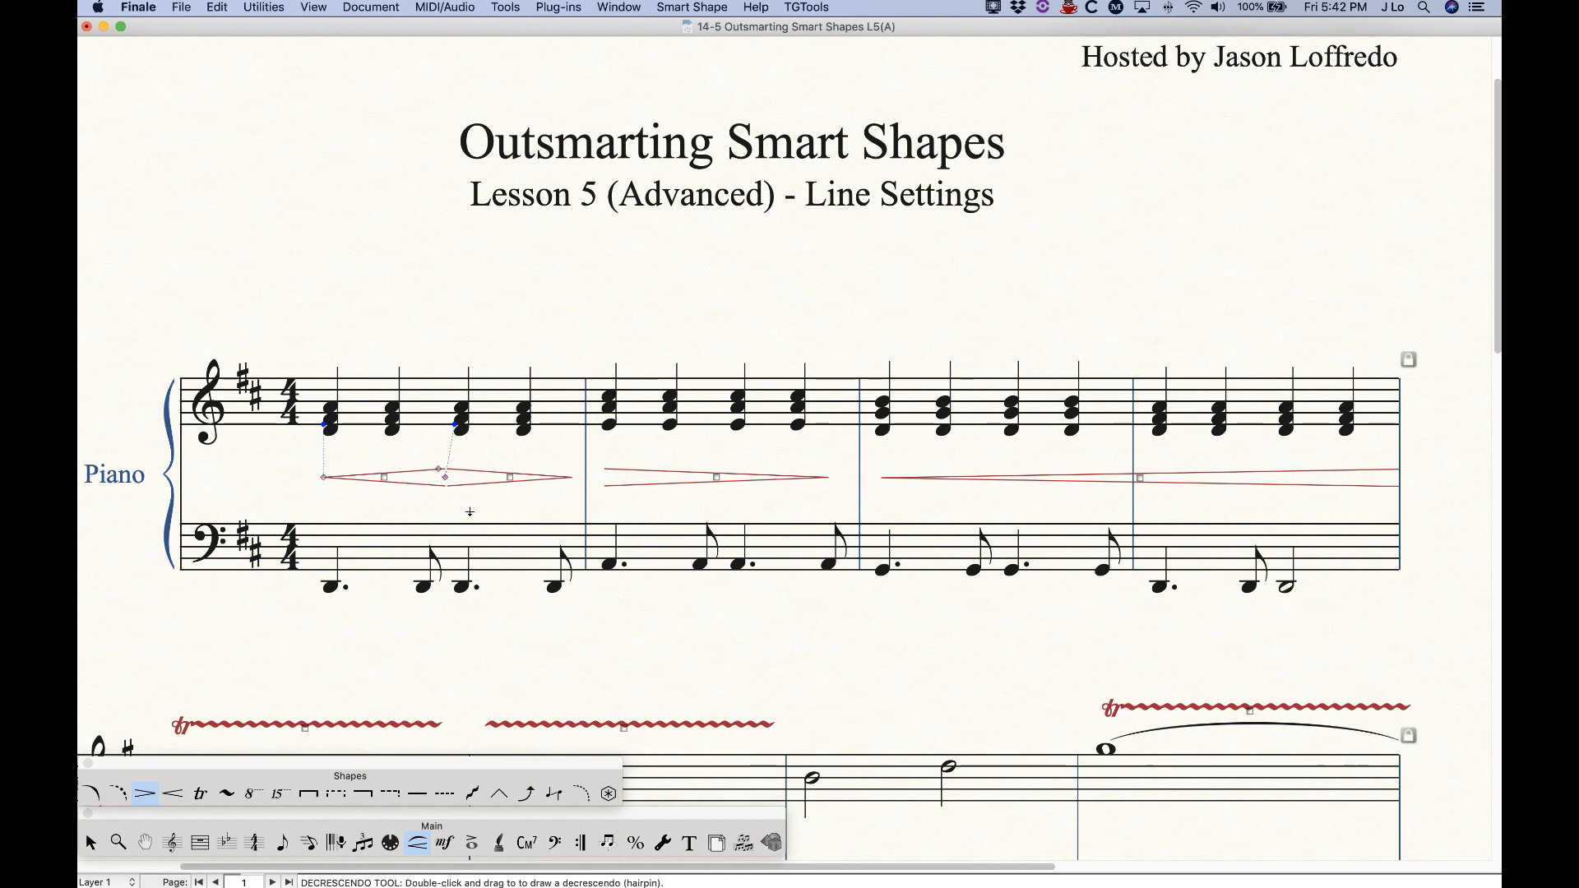
pyautogui.moveTo(445, 478)
pyautogui.mouseDown()
pyautogui.moveTo(429, 478)
pyautogui.moveTo(442, 477)
pyautogui.mouseUp()
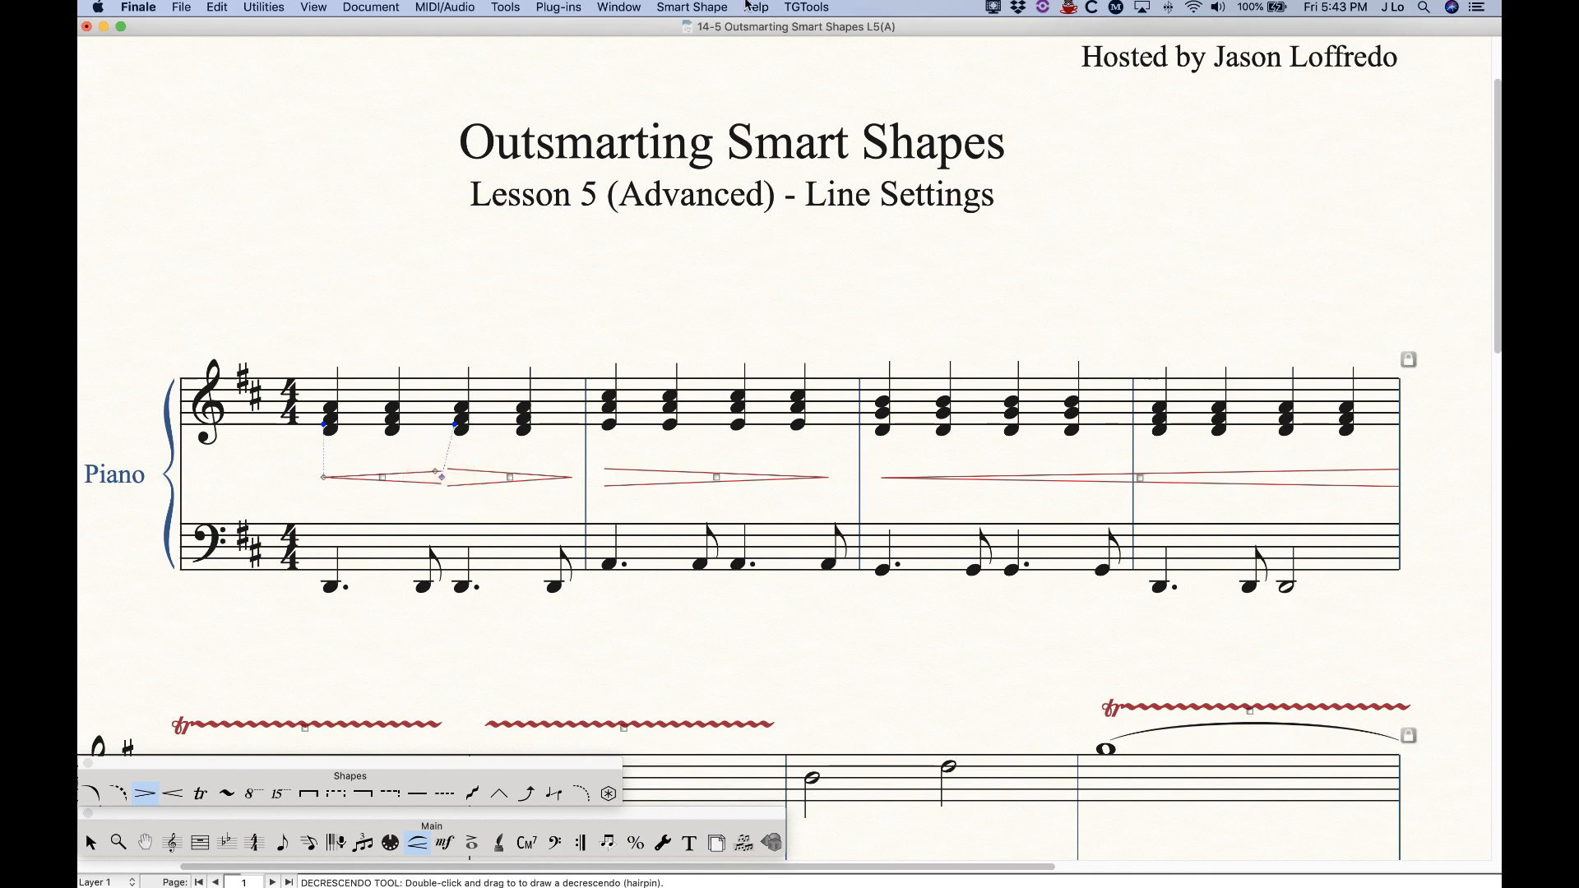
# Set the Crescendo/Decrescendo line thickness to 0.015 inches in Smart Shape Options and apply it.
pyautogui.click(692, 7)
pyautogui.click(721, 60)
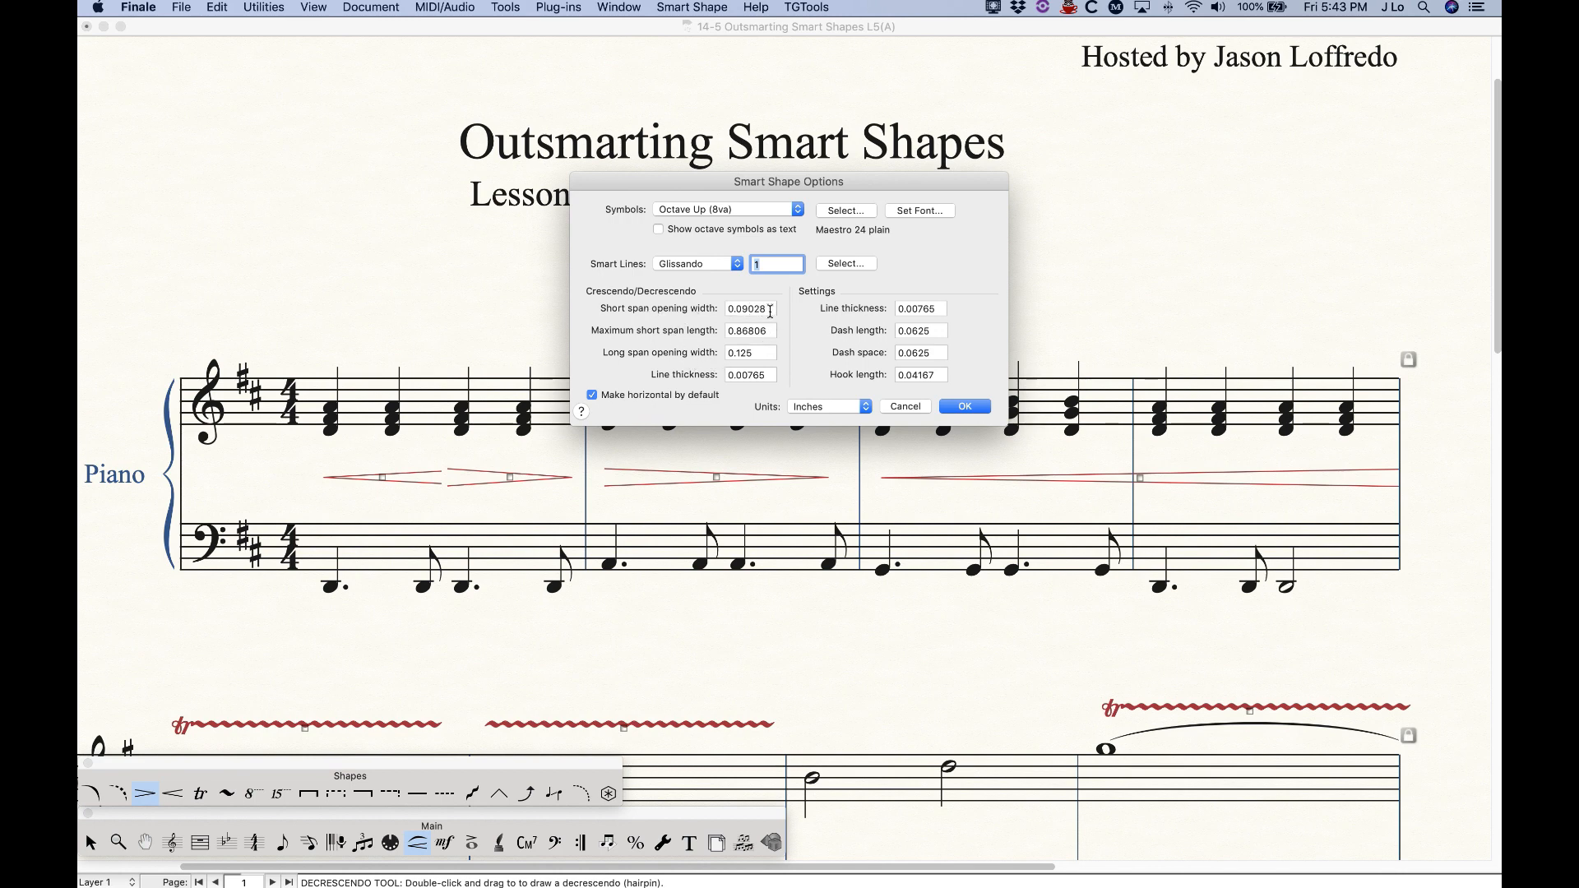
pyautogui.click(655, 307)
pyautogui.moveTo(773, 378); pyautogui.dragTo(743, 381)
pyautogui.write('15')
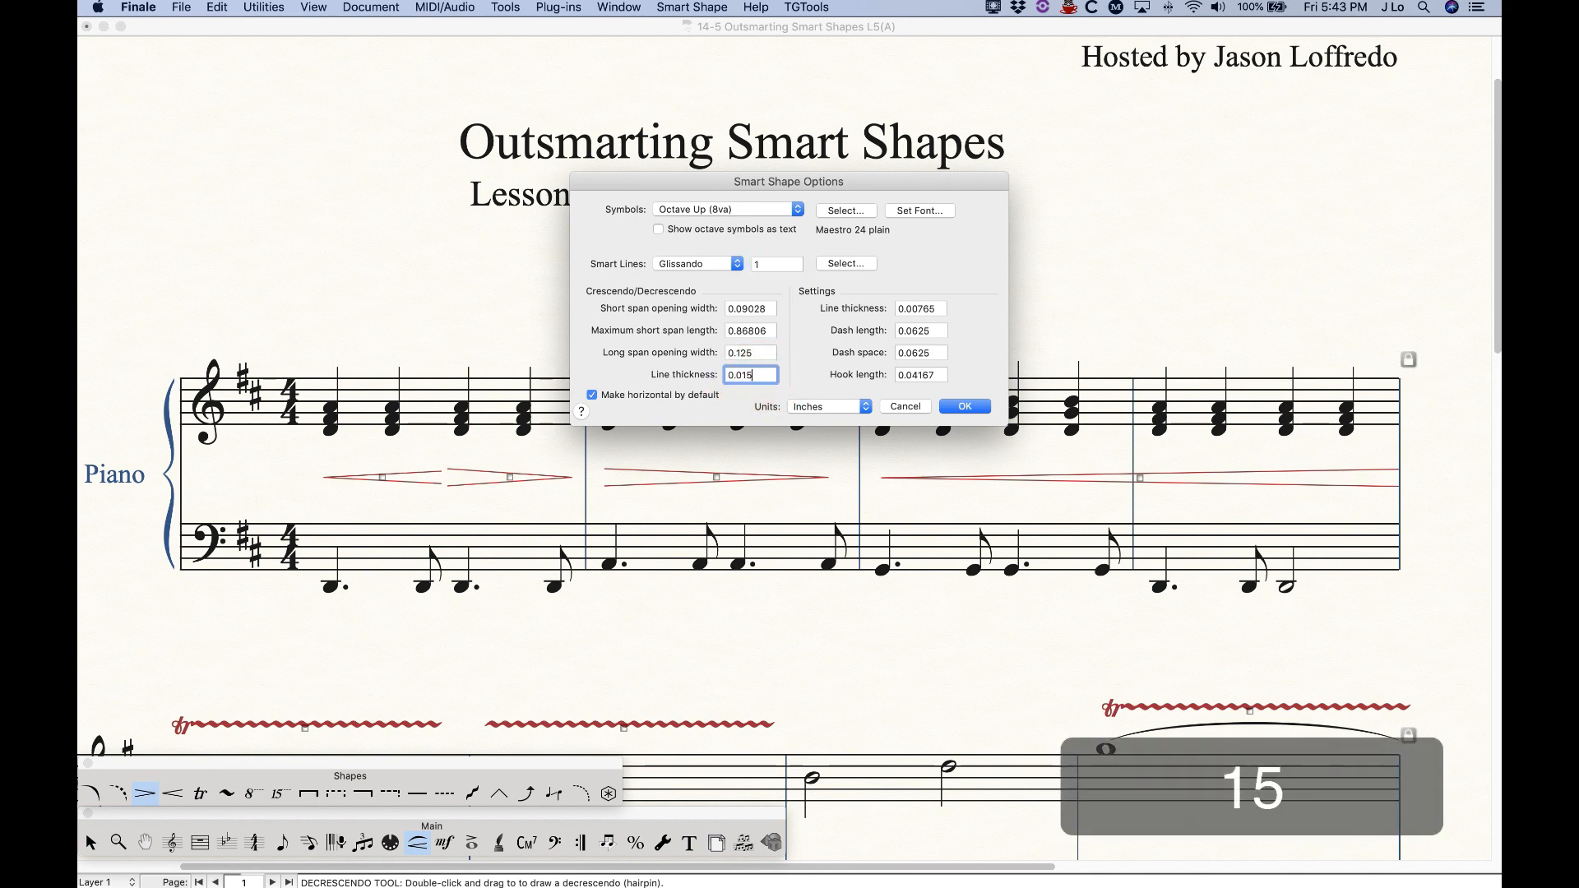
pyautogui.click(960, 407)
# Set the Crescendo/Decrescendo line thickness to 0.00765 inches in Smart Shape Options and apply it.
pyautogui.click(736, 7)
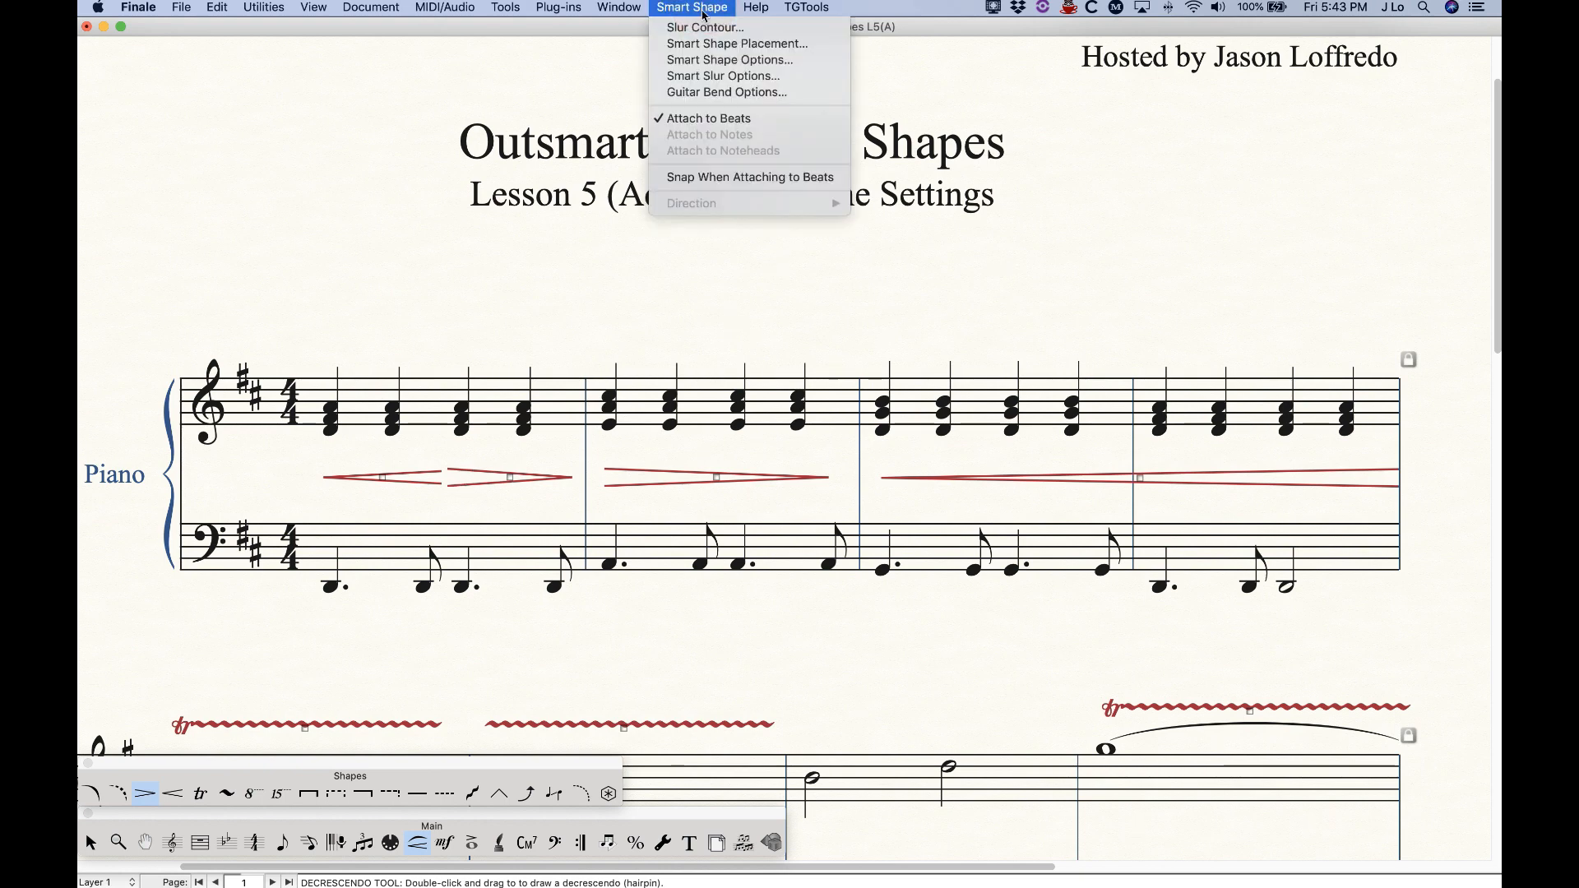
pyautogui.click(699, 57)
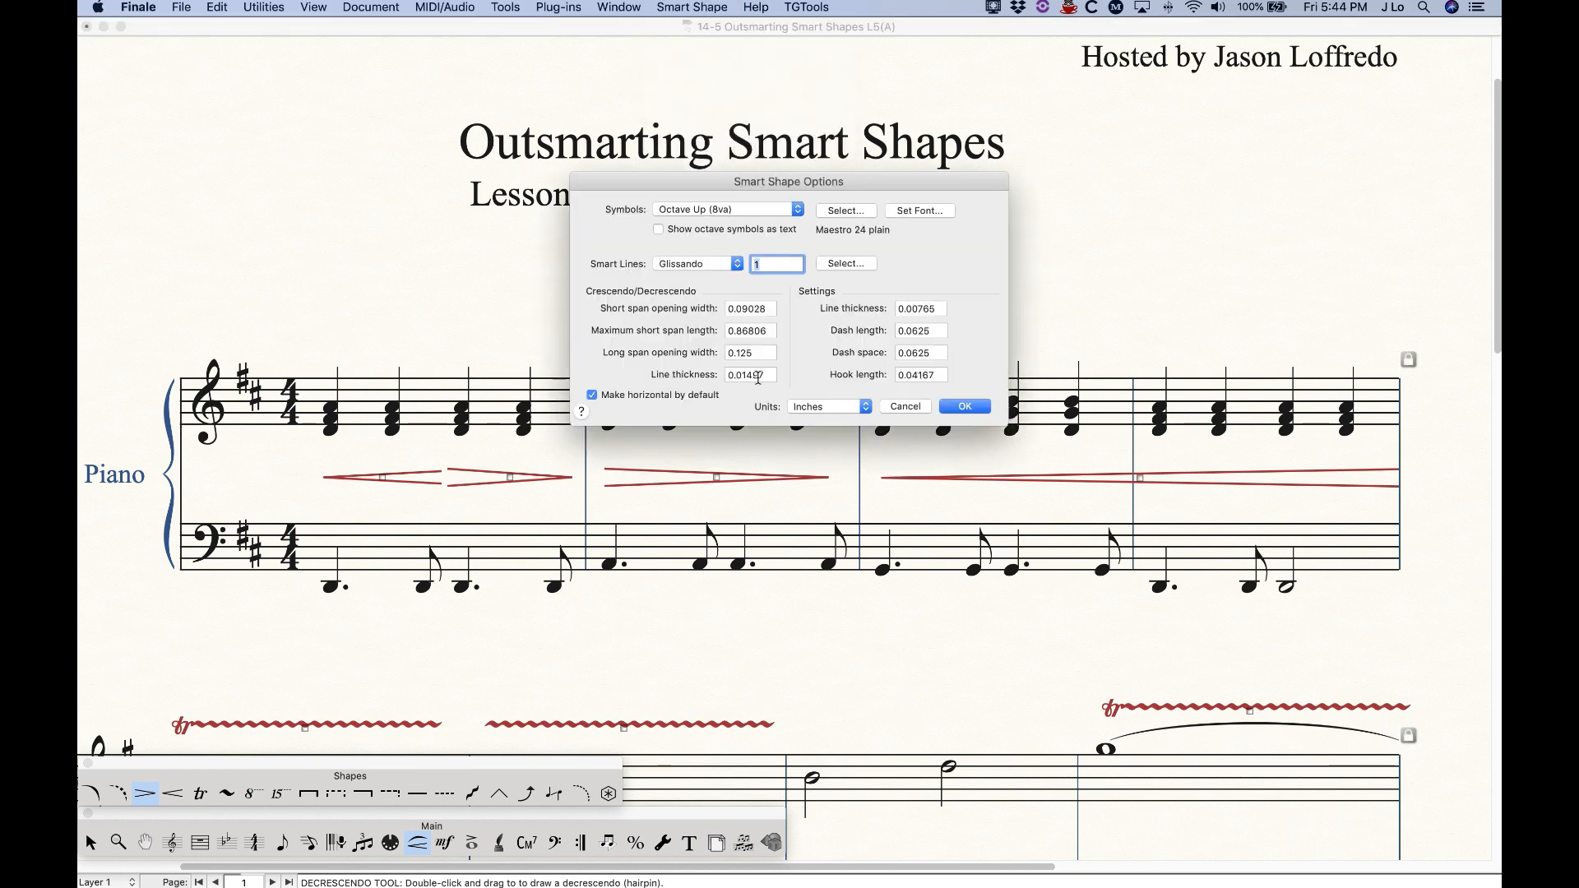
pyautogui.doubleClick(767, 375)
pyautogui.write('0.00')
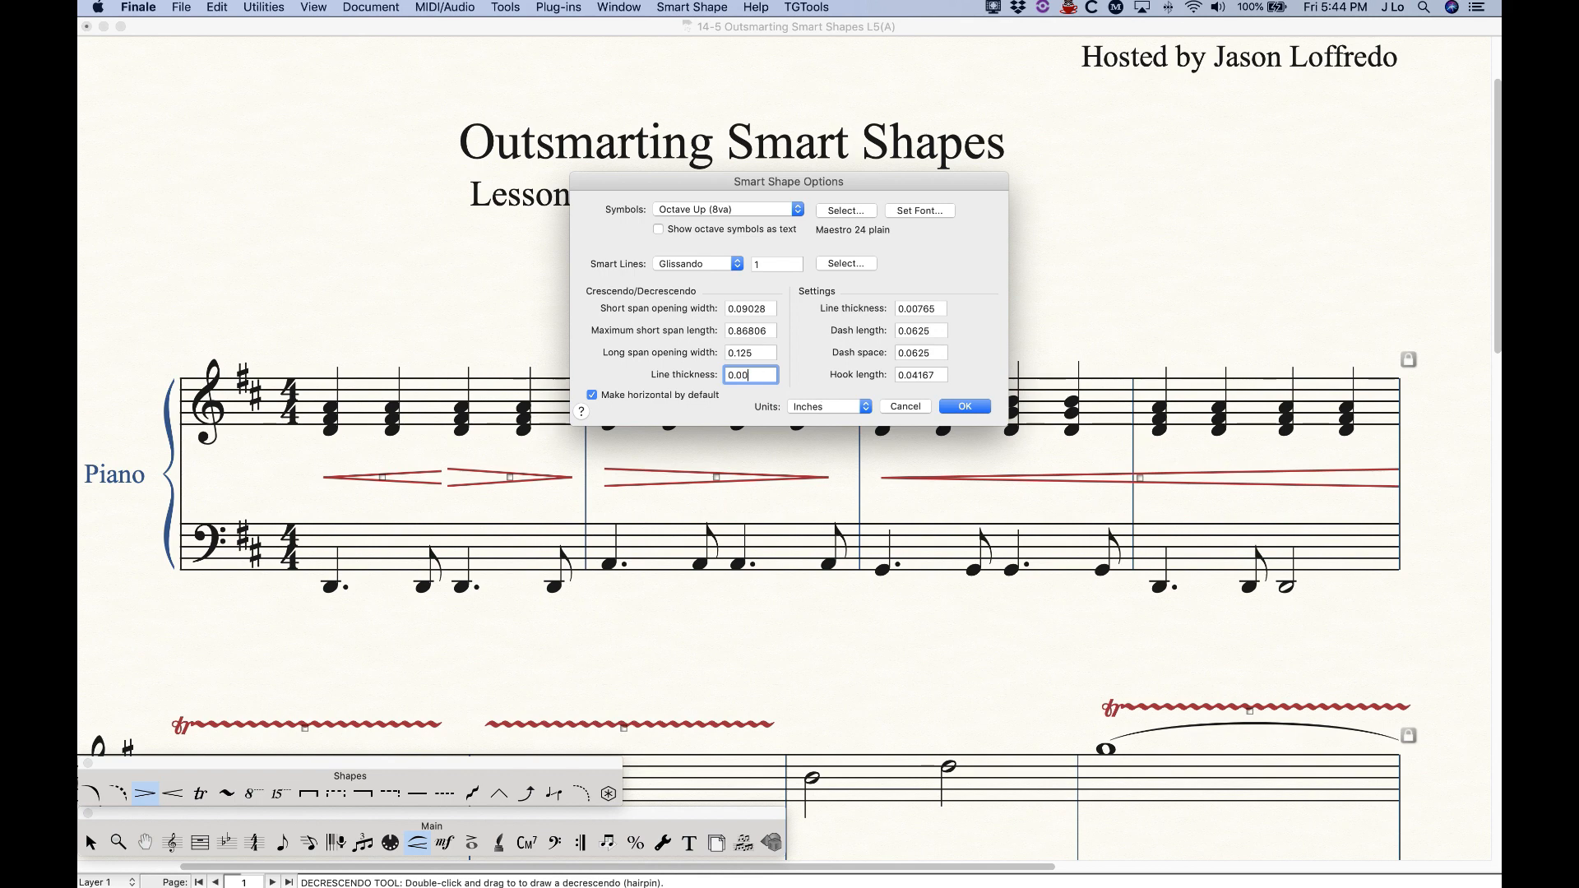
pyautogui.write('765')
pyautogui.click(970, 408)
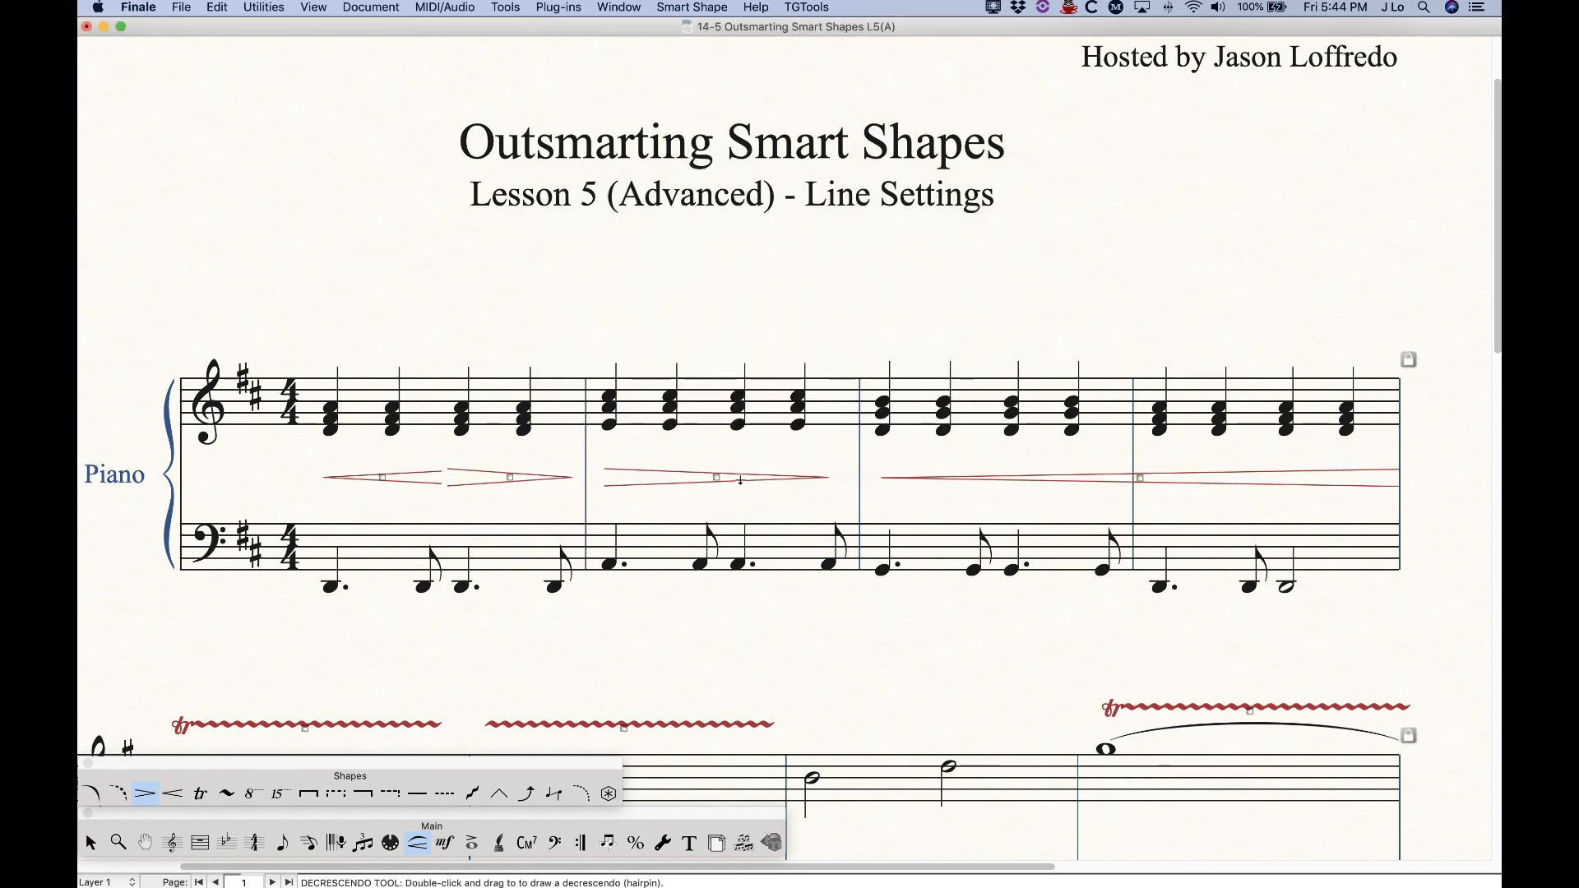
# Try drawing an upward-angled decrescendo hairpin above the treble staff in measure 2, and delete it.
pyautogui.click(599, 339)
pyautogui.moveTo(599, 339)
pyautogui.mouseDown()
pyautogui.moveTo(730, 310)
pyautogui.moveTo(747, 352)
pyautogui.moveTo(787, 355)
pyautogui.moveTo(751, 342)
pyautogui.moveTo(743, 310)
pyautogui.moveTo(774, 319)
pyautogui.mouseUp()
pyautogui.moveTo(686, 302); pyautogui.dragTo(752, 317)
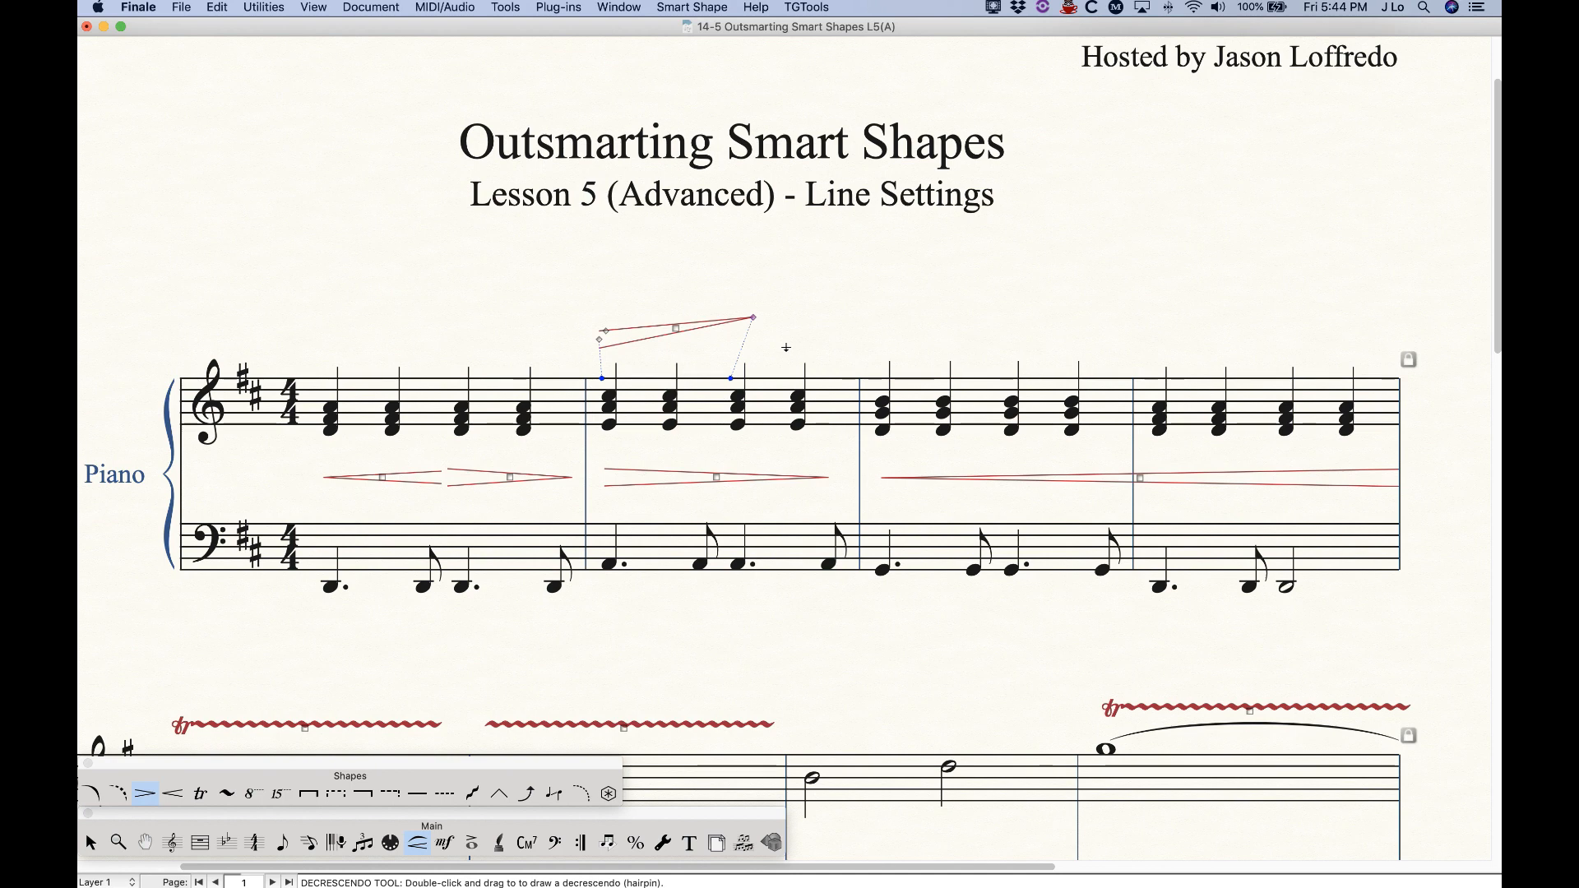
pyautogui.press('BackSpace')
# Draw a horizontal decrescendo above the treble staff in measure 2, try moving its end handle, and delete the hairpin.
pyautogui.doubleClick(605, 341)
pyautogui.moveTo(605, 341)
pyautogui.mouseDown()
pyautogui.moveTo(748, 324)
pyautogui.moveTo(803, 395)
pyautogui.moveTo(805, 242)
pyautogui.moveTo(736, 276)
pyautogui.moveTo(744, 444)
pyautogui.moveTo(734, 300)
pyautogui.moveTo(728, 361)
pyautogui.moveTo(738, 331)
pyautogui.moveTo(782, 310)
pyautogui.moveTo(747, 315)
pyautogui.mouseUp()
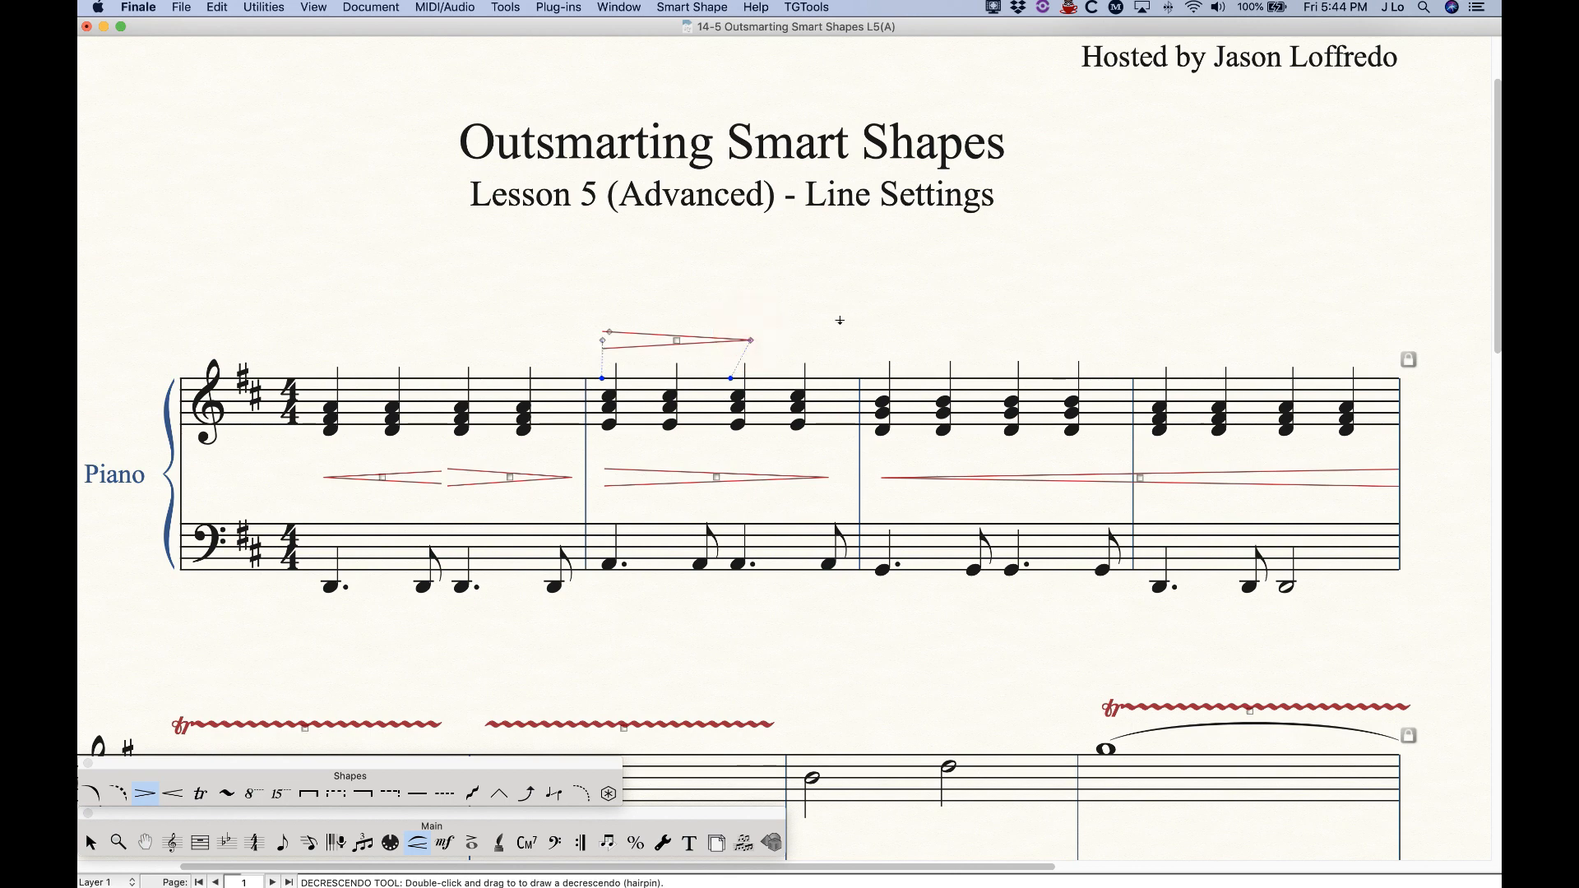
pyautogui.moveTo(748, 340)
pyautogui.mouseDown()
pyautogui.moveTo(747, 310)
pyautogui.moveTo(768, 352)
pyautogui.moveTo(803, 342)
pyautogui.moveTo(723, 314)
pyautogui.moveTo(732, 362)
pyautogui.moveTo(776, 345)
pyautogui.moveTo(740, 317)
pyautogui.moveTo(726, 340)
pyautogui.mouseUp()
pyautogui.press('super+z')
pyautogui.click(680, 339)
pyautogui.moveTo(750, 339); pyautogui.dragTo(721, 352)
pyautogui.press('BackSpace')
# Enable Make horizontal by default for crescendos and decrescendos in Smart Shape Options.
pyautogui.click(692, 7)
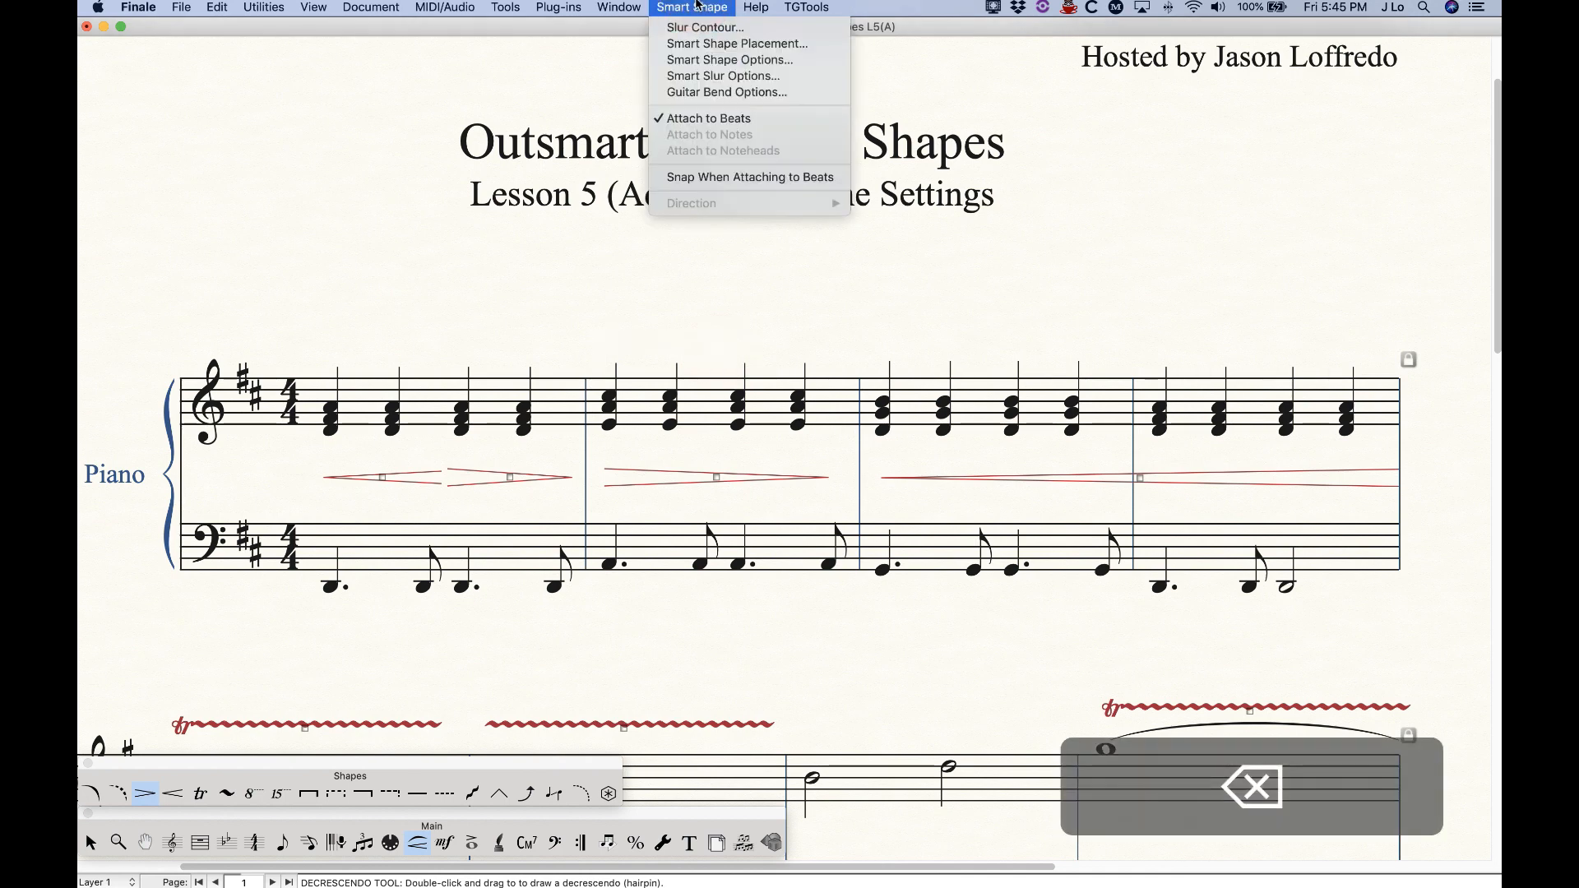
pyautogui.click(710, 60)
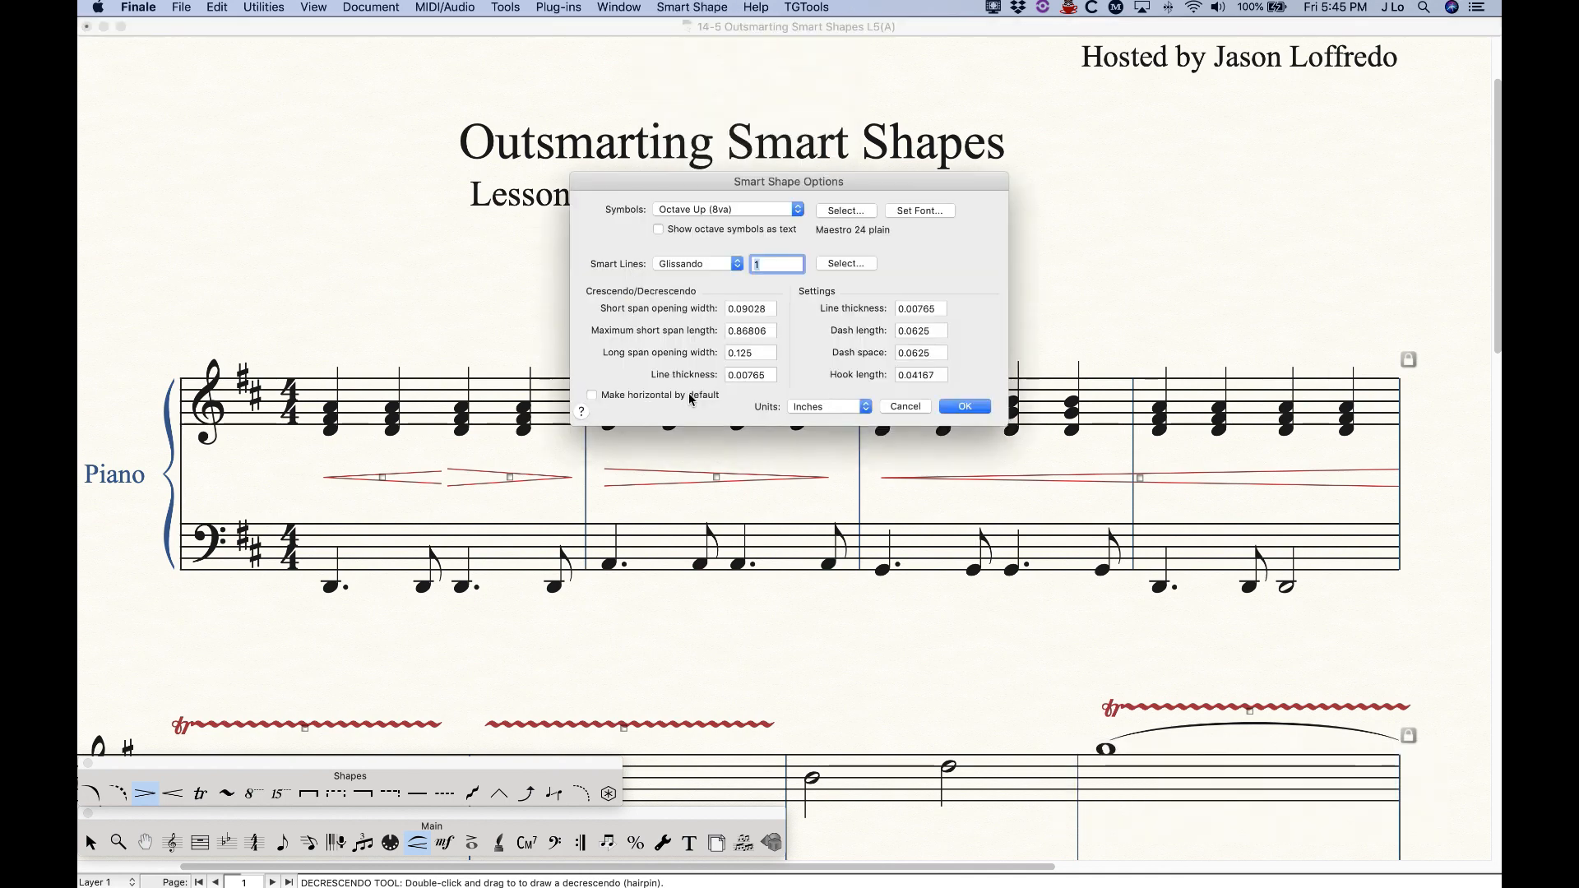
pyautogui.click(593, 399)
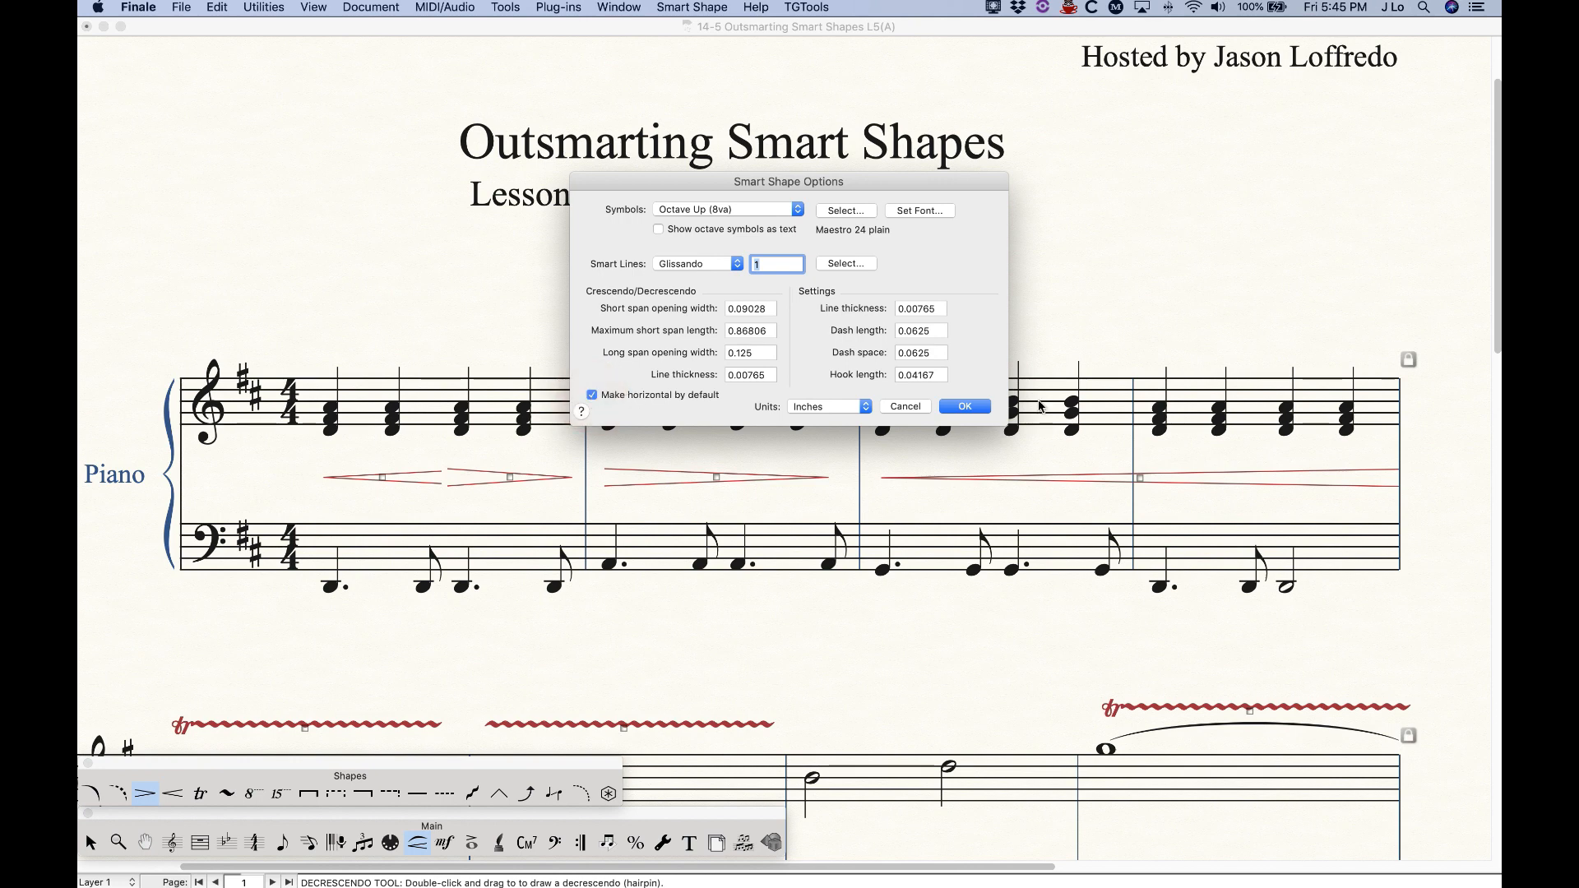
pyautogui.click(963, 407)
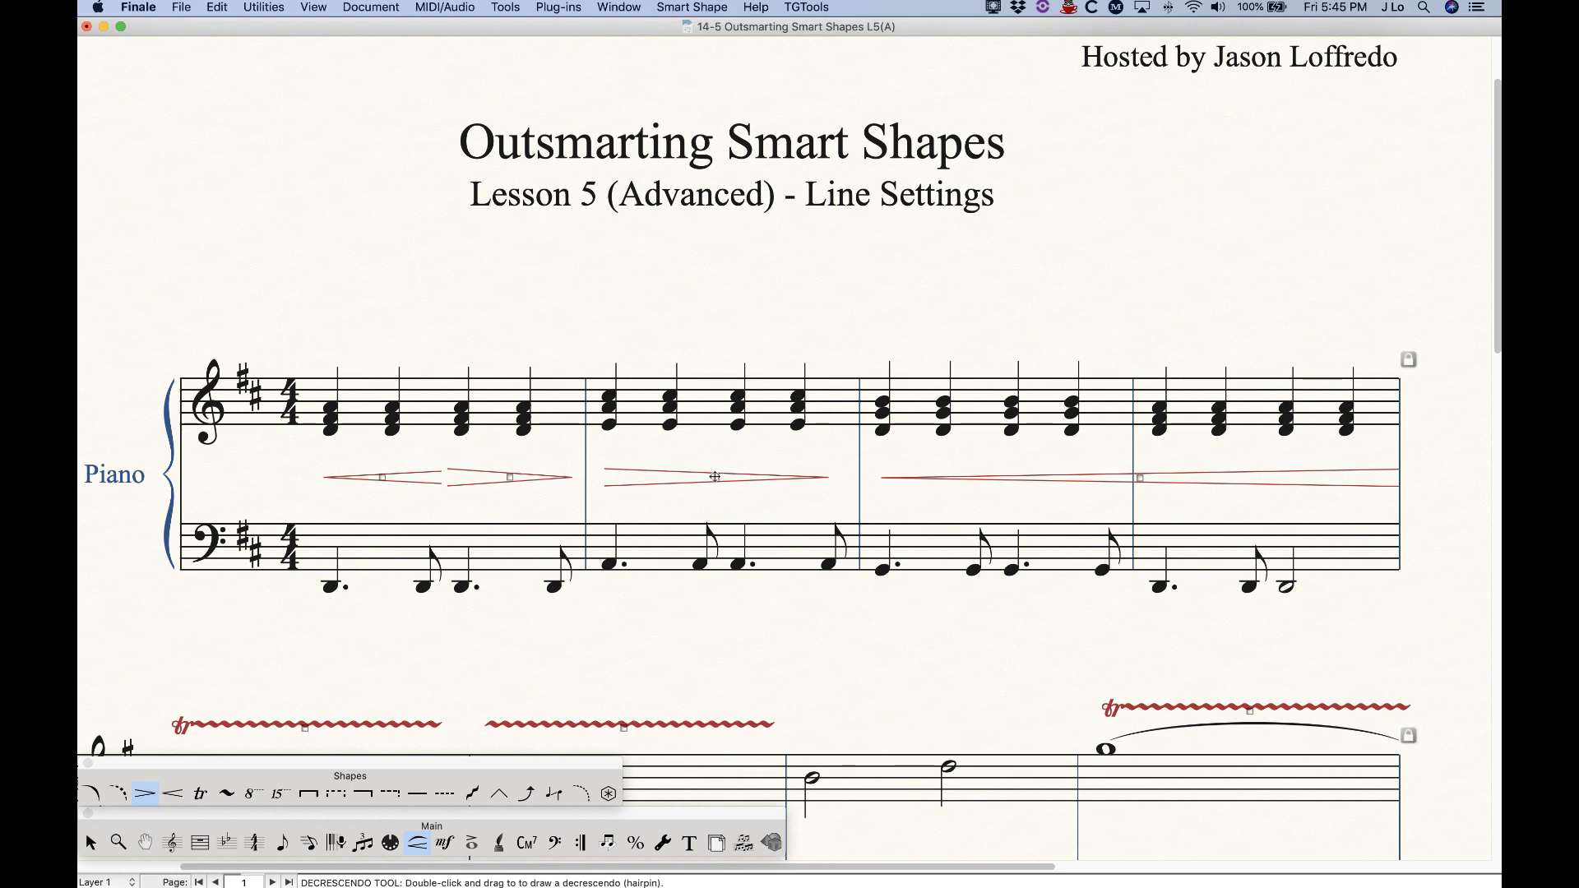
# Turn off Make Horizontal for the decrescendo between the staves in measure 2 and try moving its end handle.
pyautogui.rightClick(714, 479)
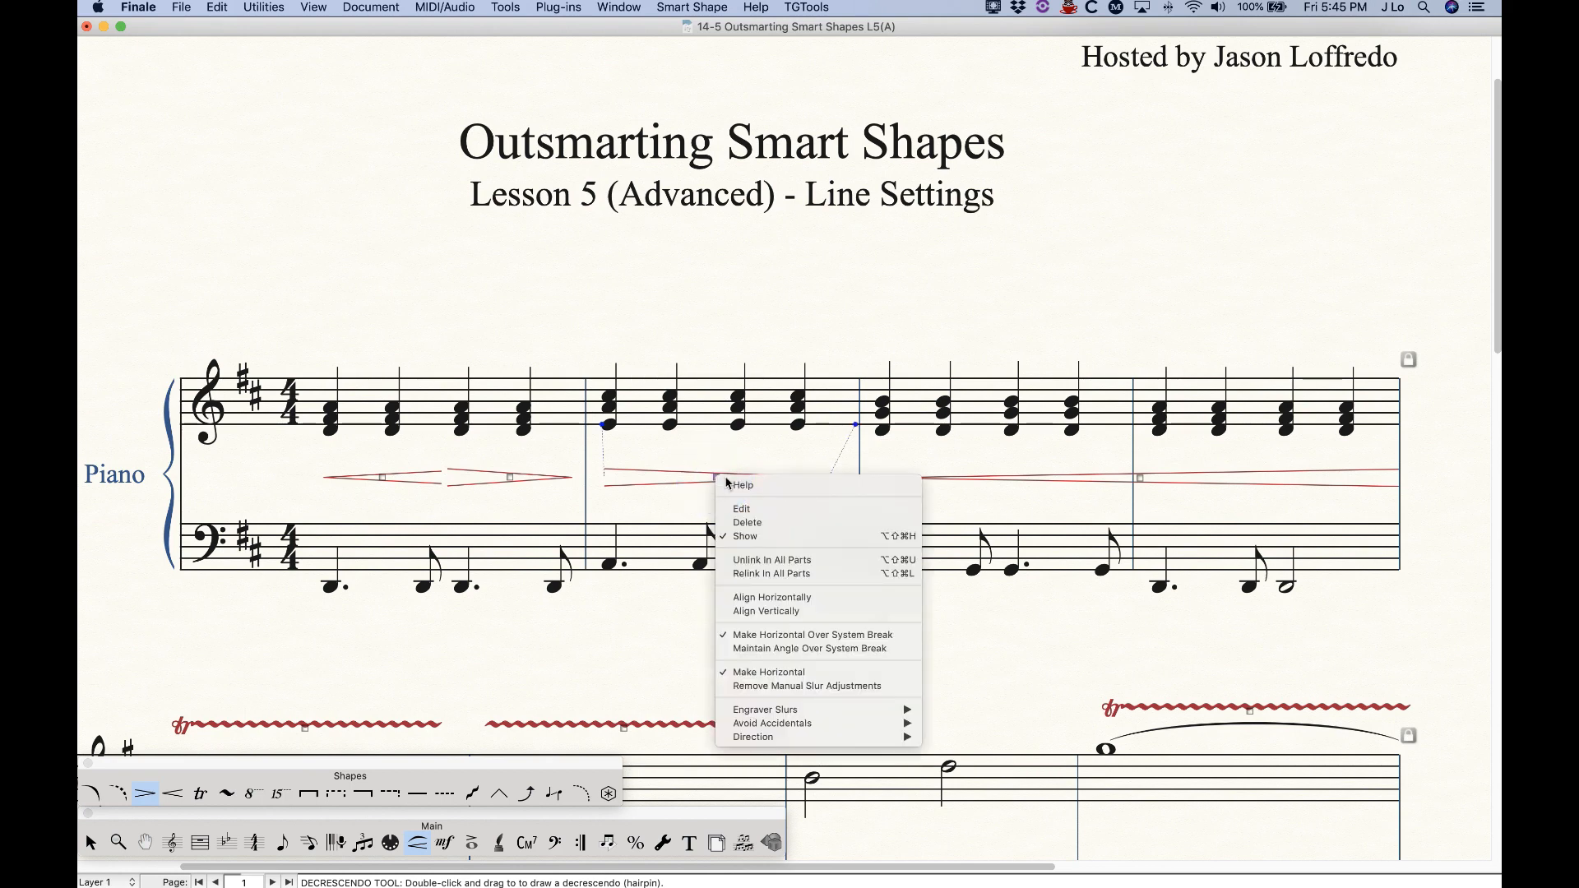
pyautogui.click(770, 674)
pyautogui.click(718, 478)
pyautogui.moveTo(827, 478); pyautogui.dragTo(815, 477)
pyautogui.press('super+z')
pyautogui.click(719, 477)
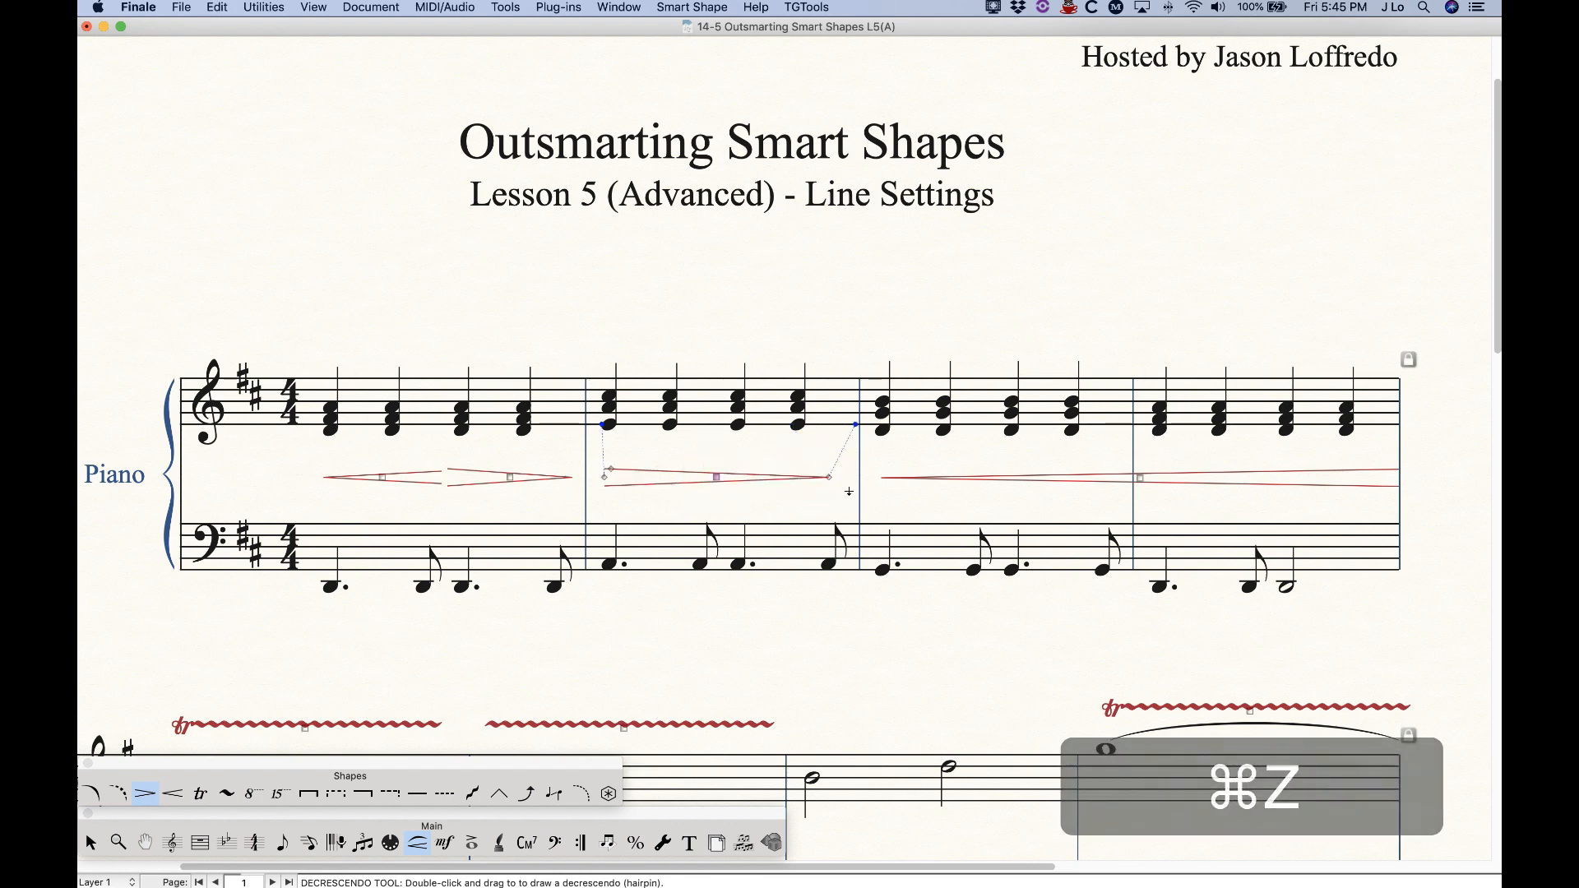
pyautogui.moveTo(826, 477)
pyautogui.mouseDown()
pyautogui.moveTo(806, 481)
pyautogui.moveTo(787, 525)
pyautogui.moveTo(793, 464)
pyautogui.moveTo(836, 494)
pyautogui.moveTo(786, 500)
pyautogui.moveTo(828, 493)
pyautogui.mouseUp()
pyautogui.click(717, 477)
pyautogui.click(694, 6)
pyautogui.click(697, 5)
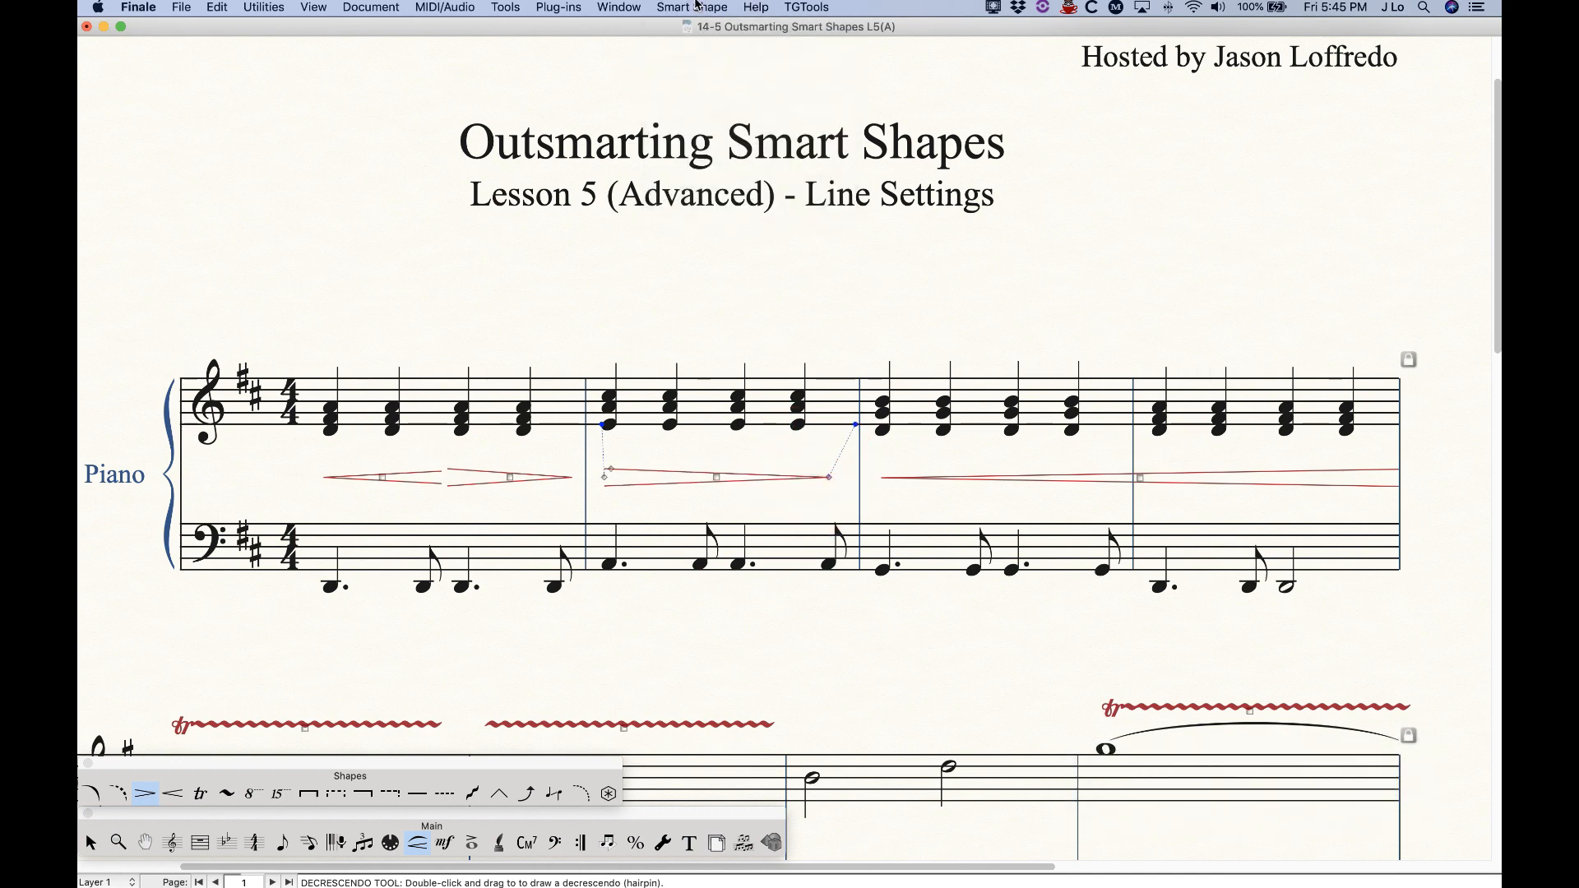
pyautogui.click(696, 6)
pyautogui.click(745, 428)
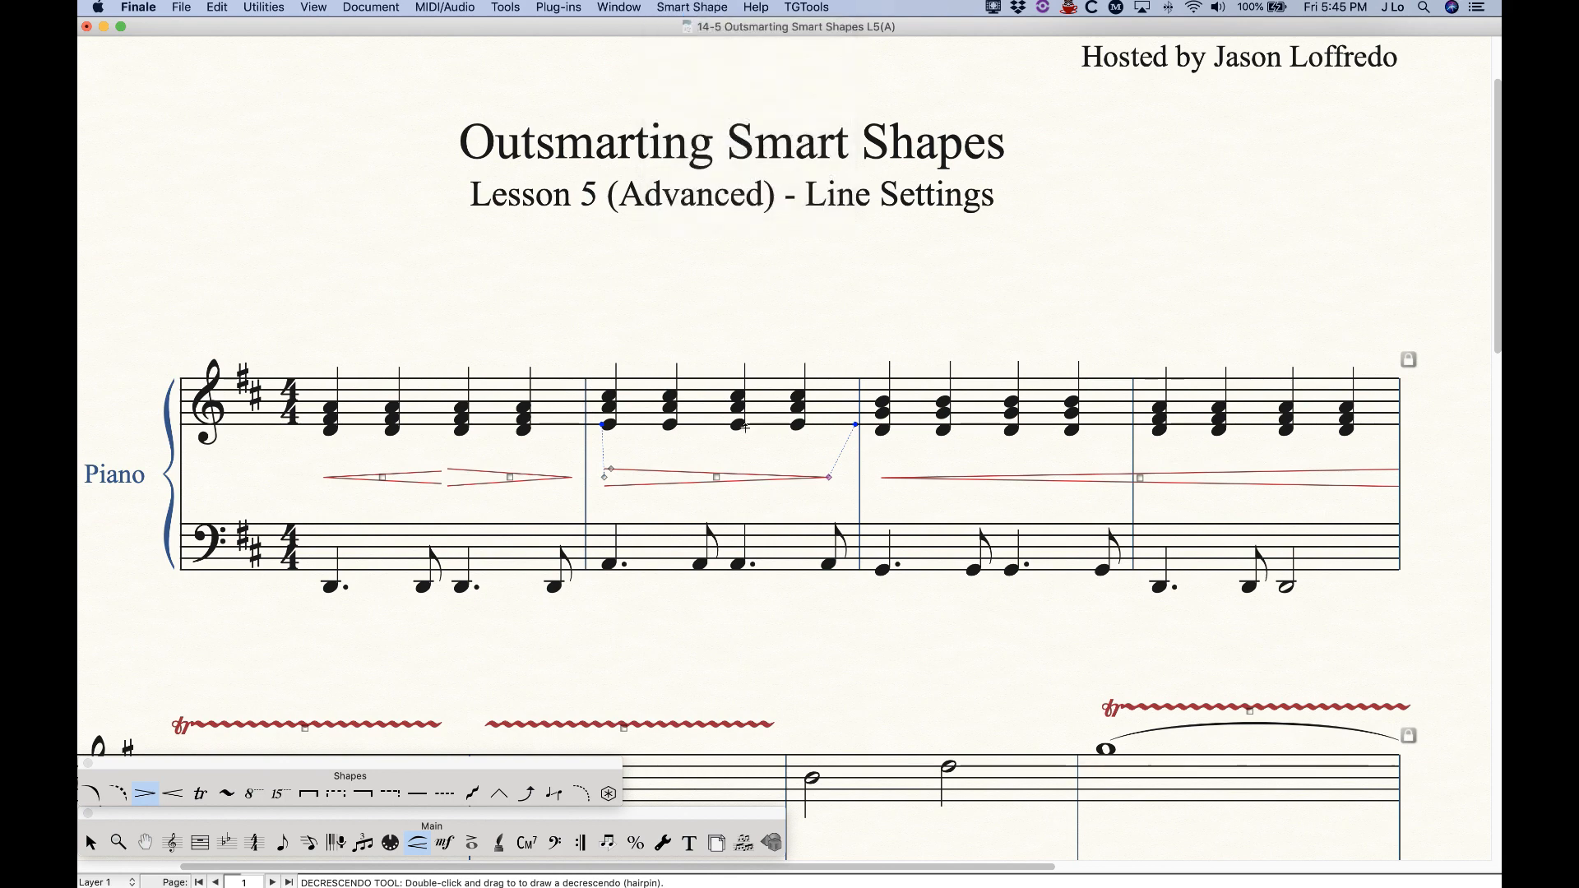
# Remove manual slur adjustments from the measure 2 decrescendo and extend its end slightly toward the barline.
pyautogui.rightClick(714, 478)
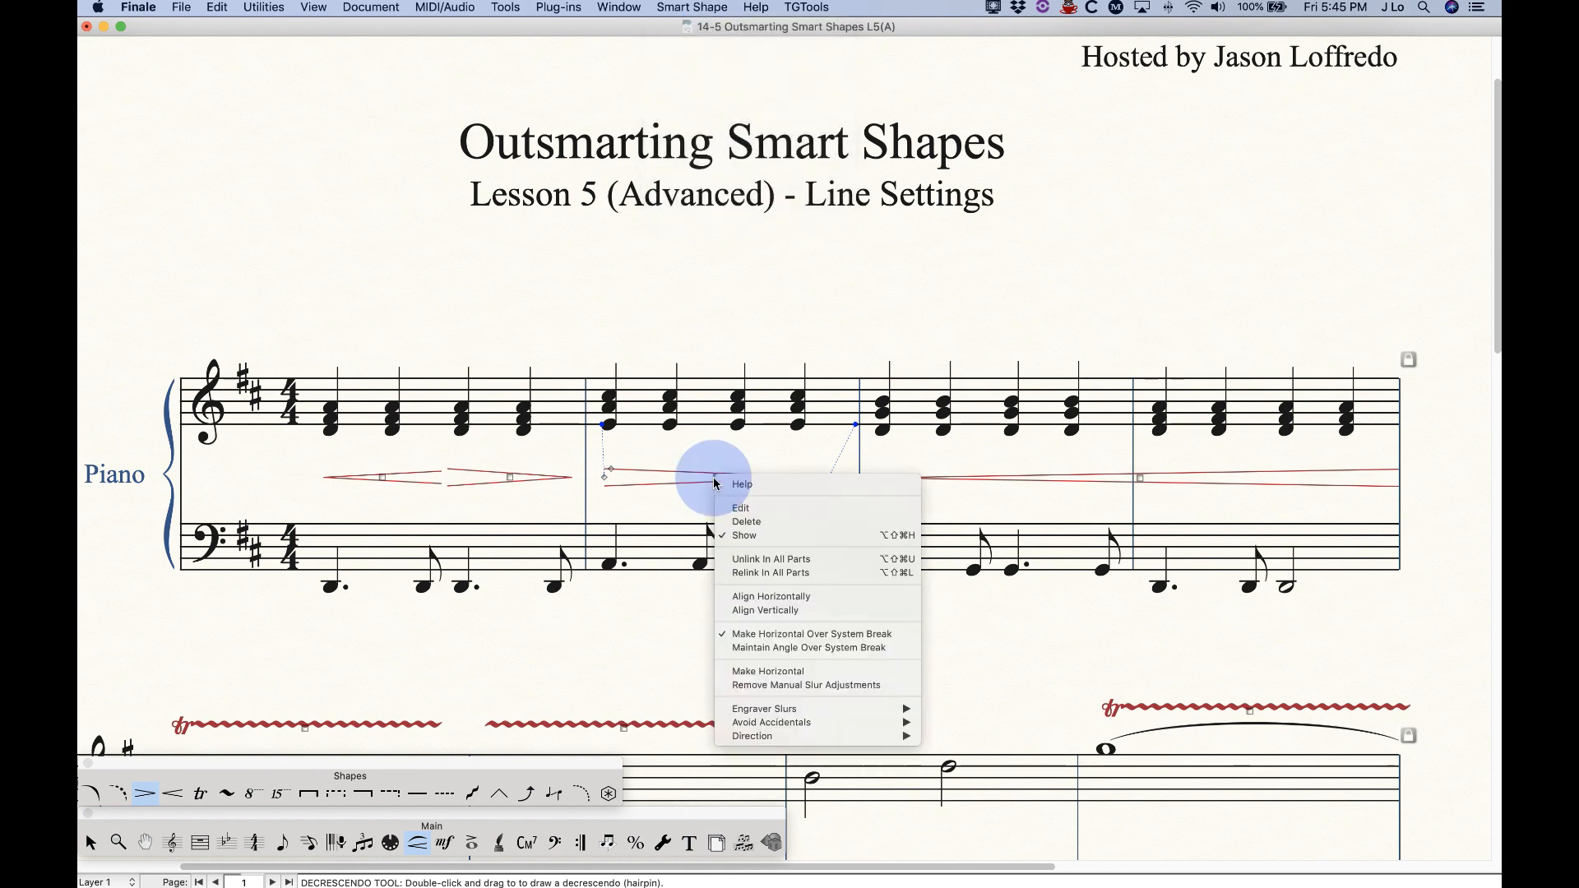
pyautogui.click(793, 687)
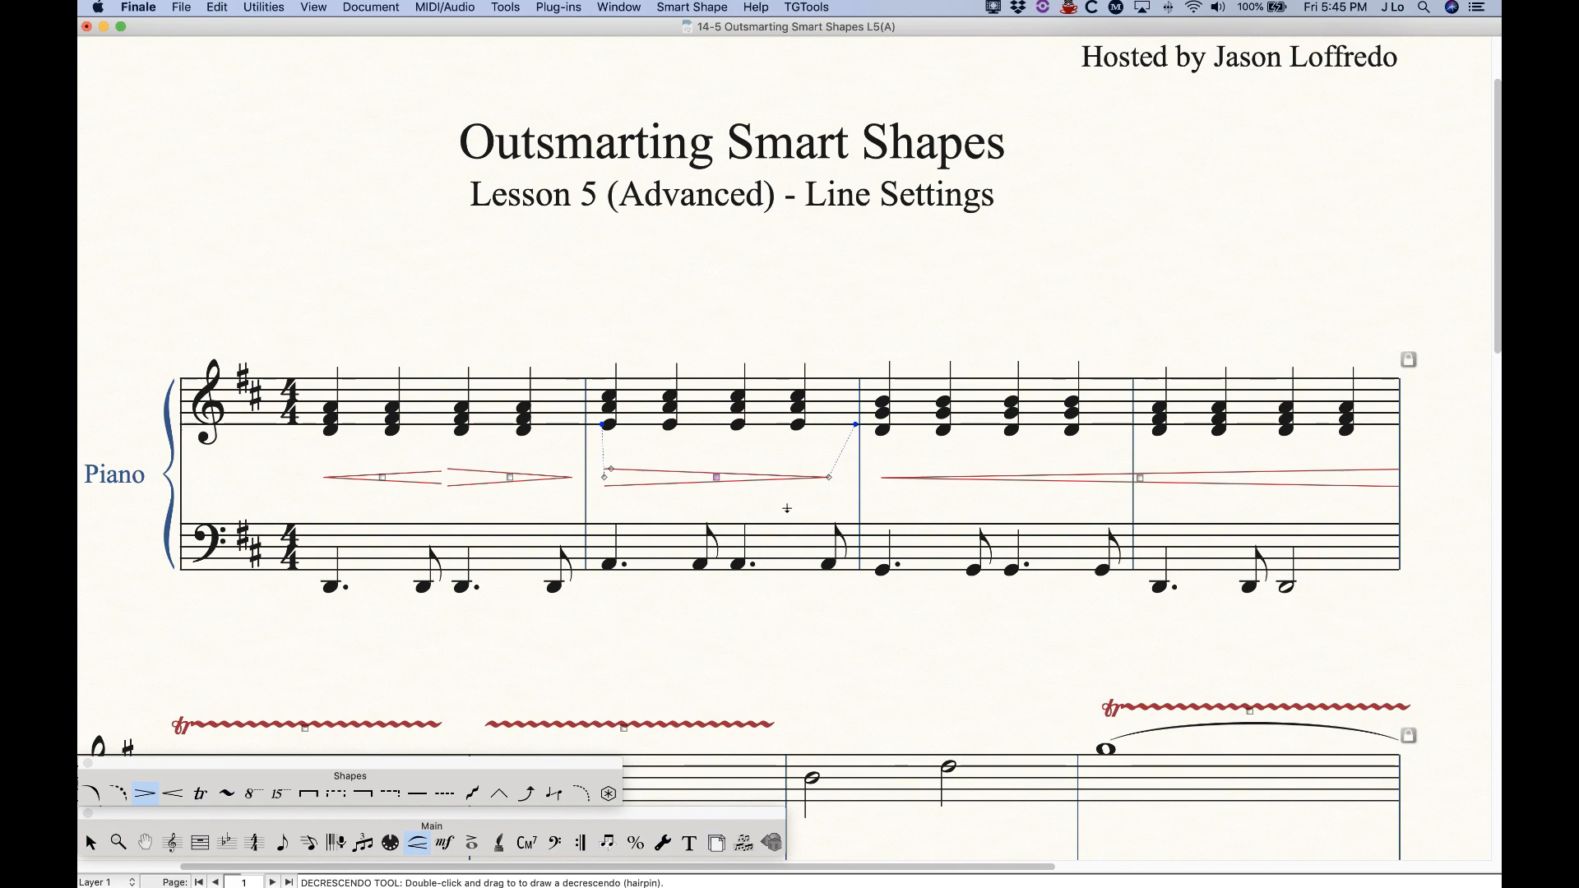
pyautogui.moveTo(830, 478); pyautogui.dragTo(835, 477)
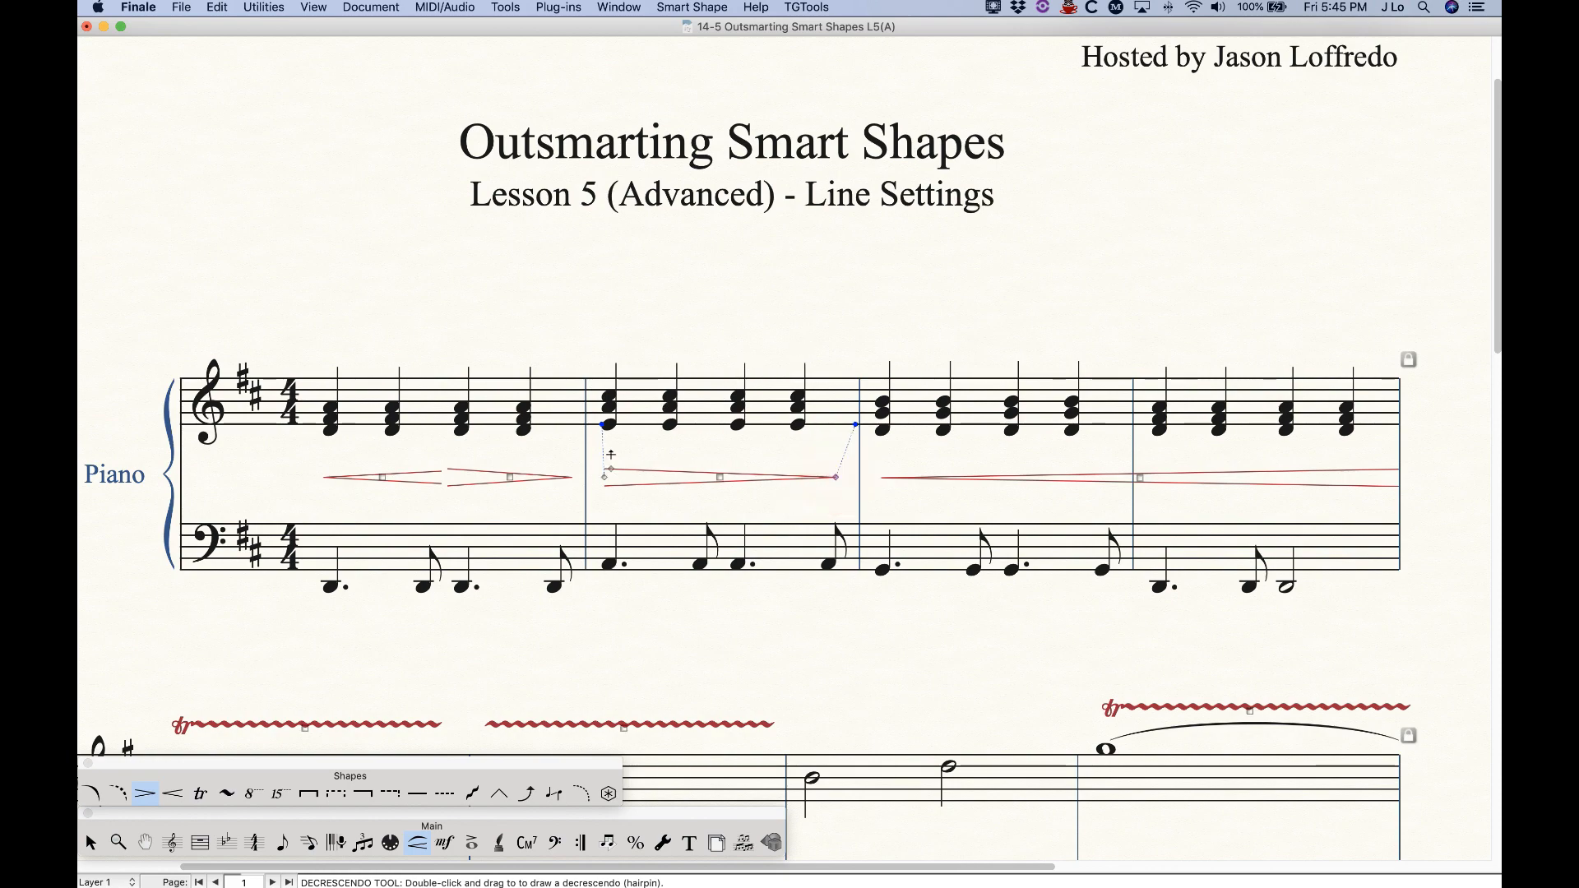
# Activate the Trill tool and choose Trill (tr) as the symbol to configure in Smart Shape Options.
pyautogui.scroll(-10, 614, 455)
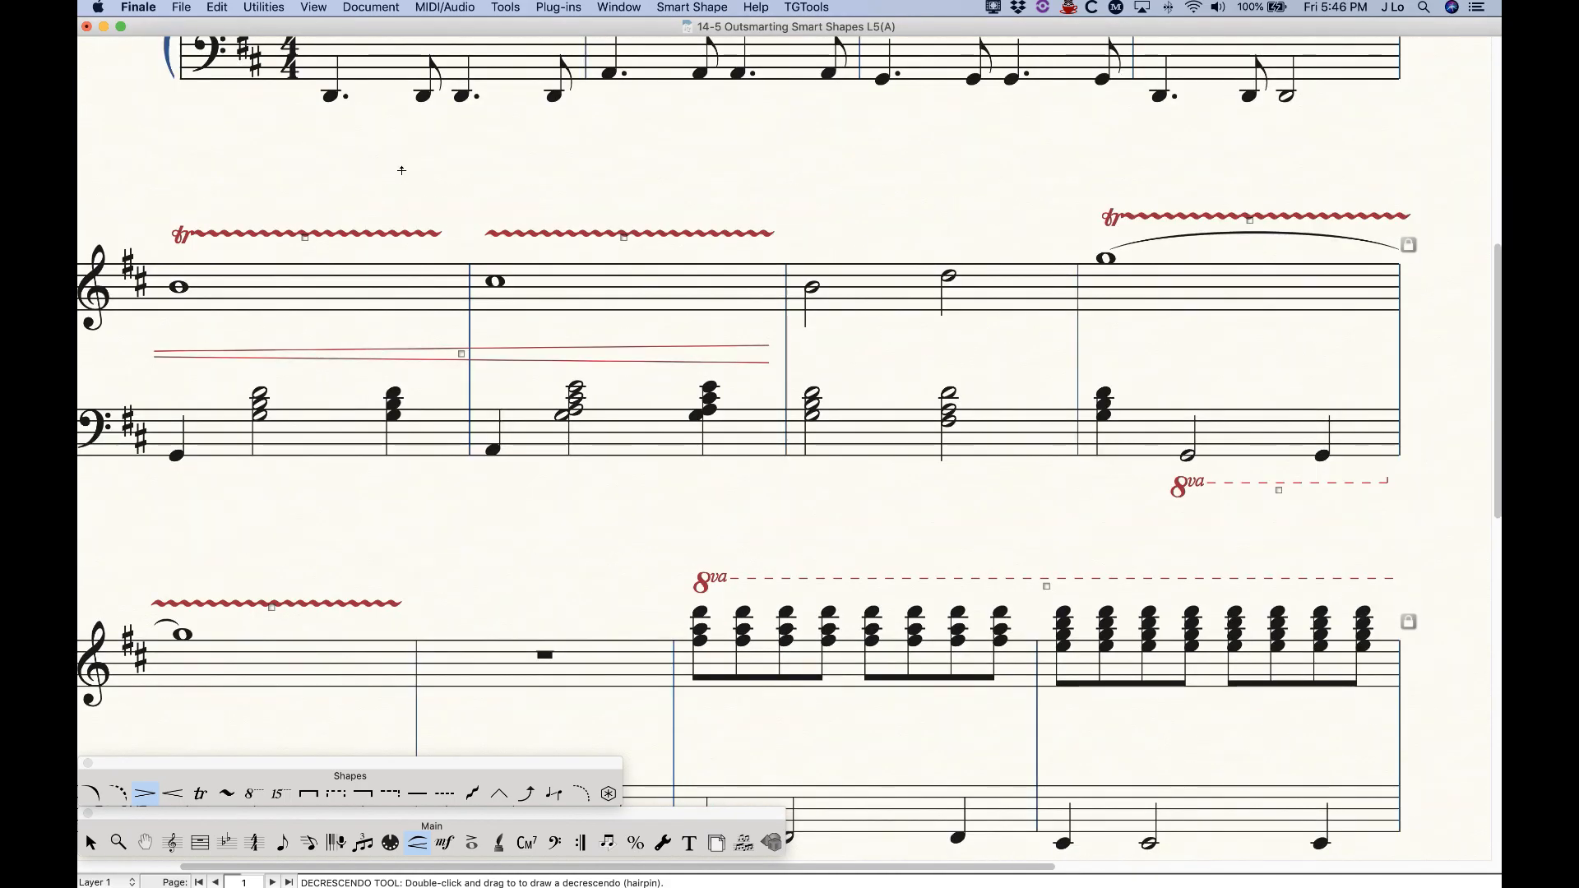
pyautogui.click(200, 793)
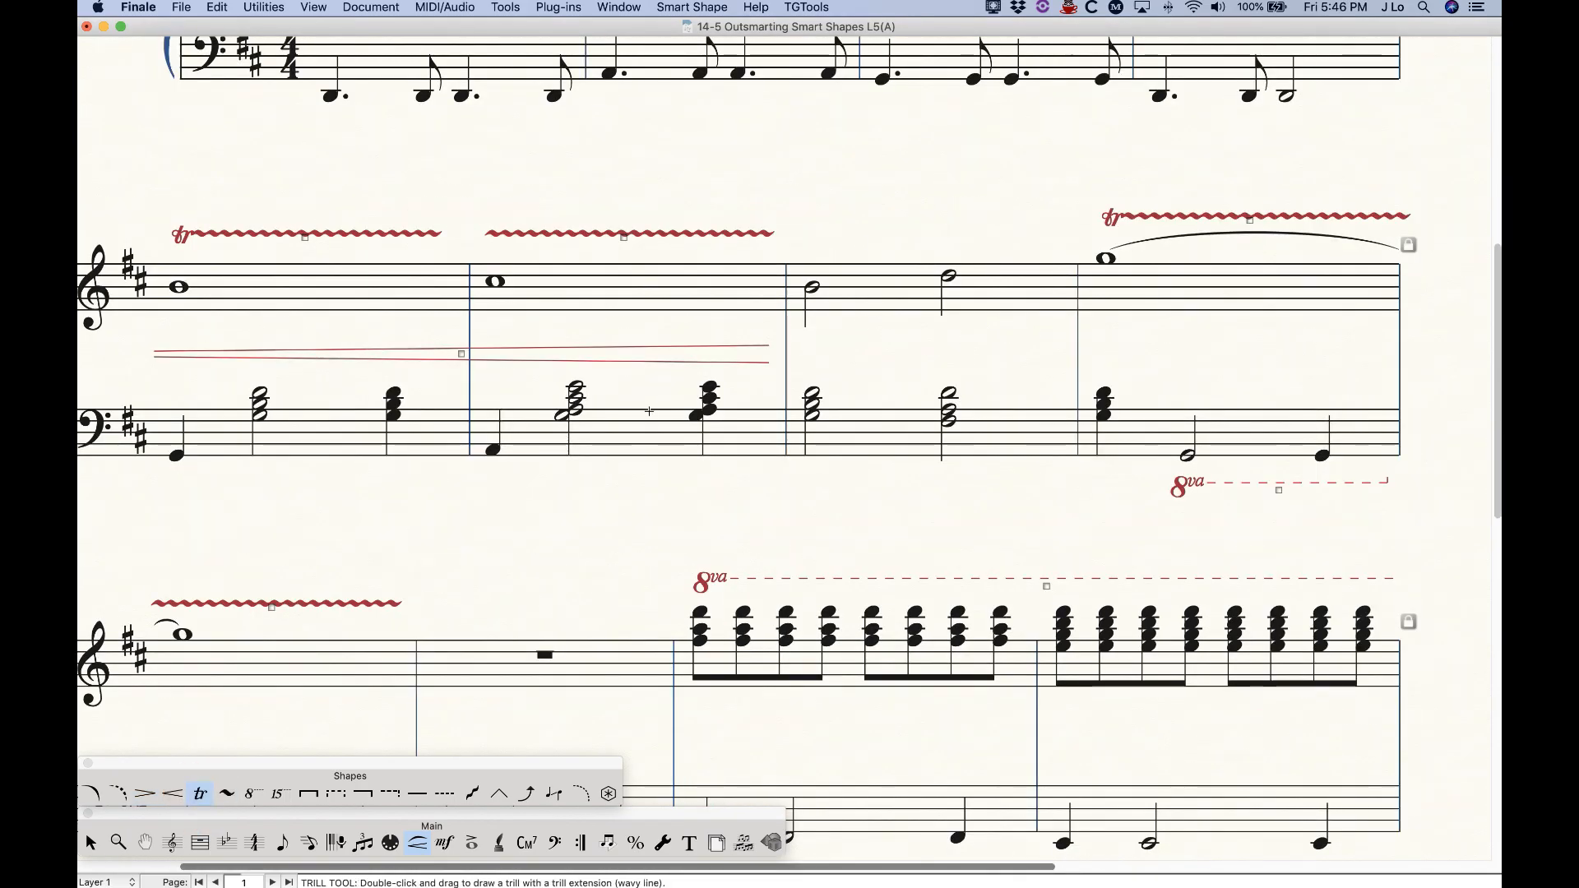
pyautogui.click(670, 6)
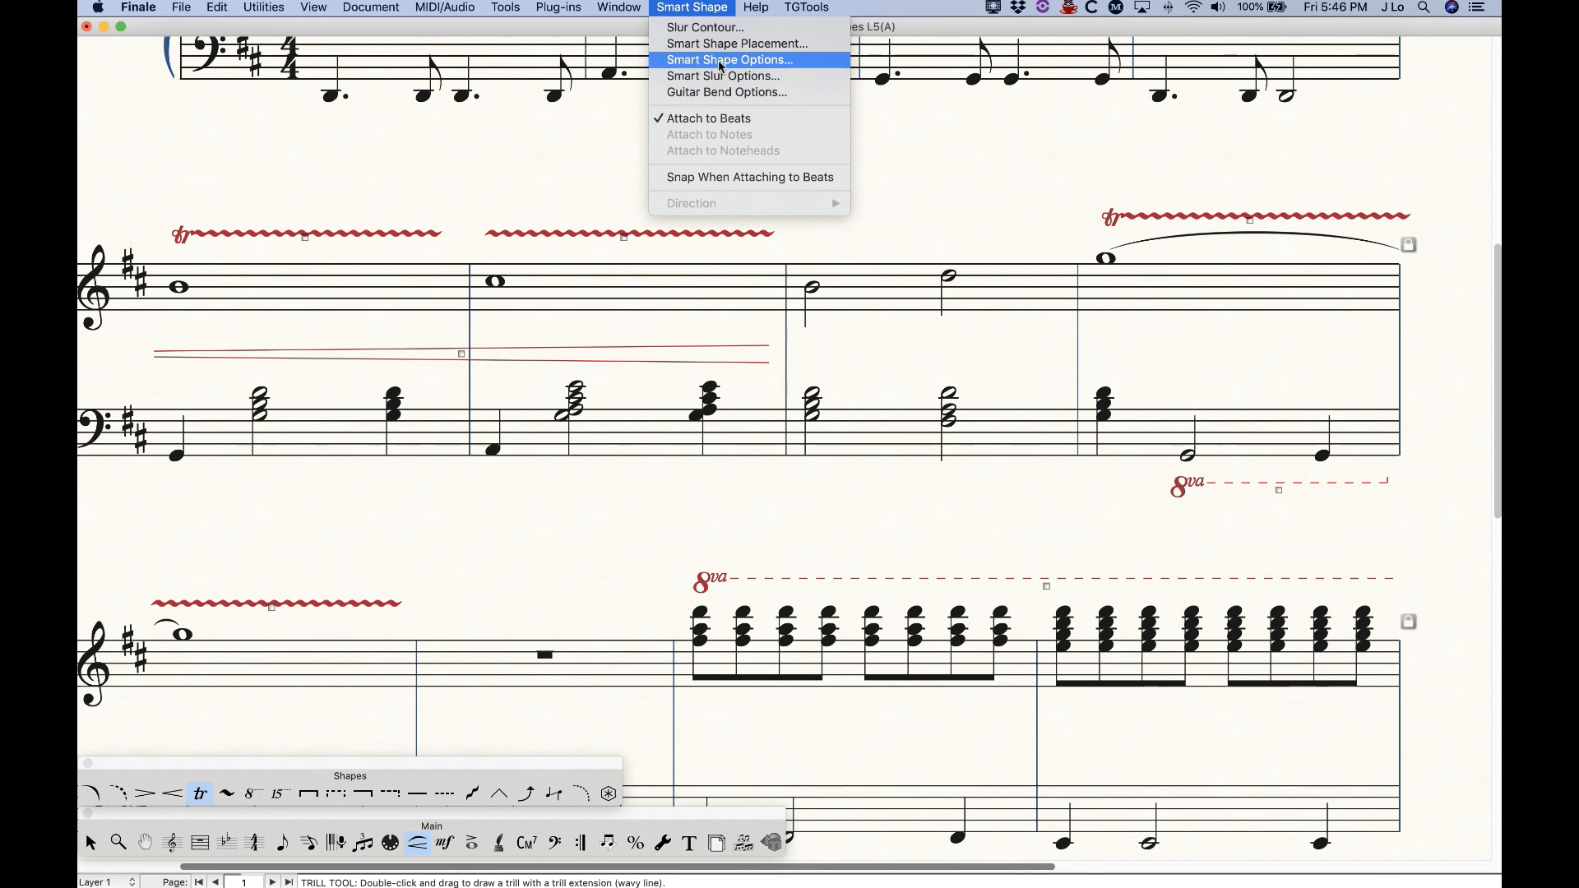
pyautogui.click(759, 64)
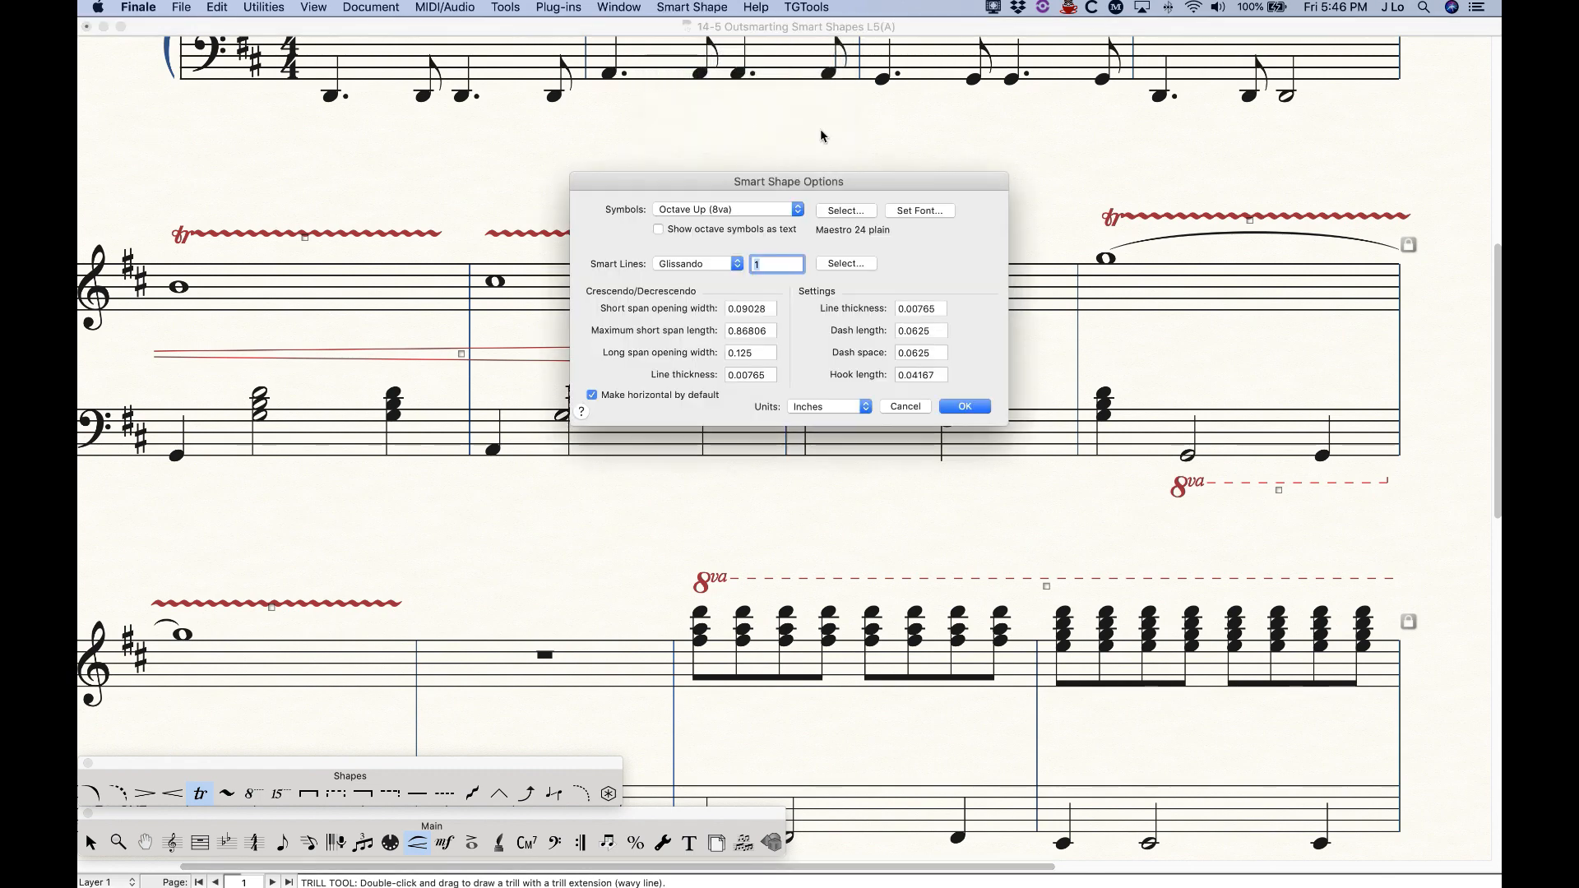
pyautogui.moveTo(812, 176); pyautogui.dragTo(800, 95)
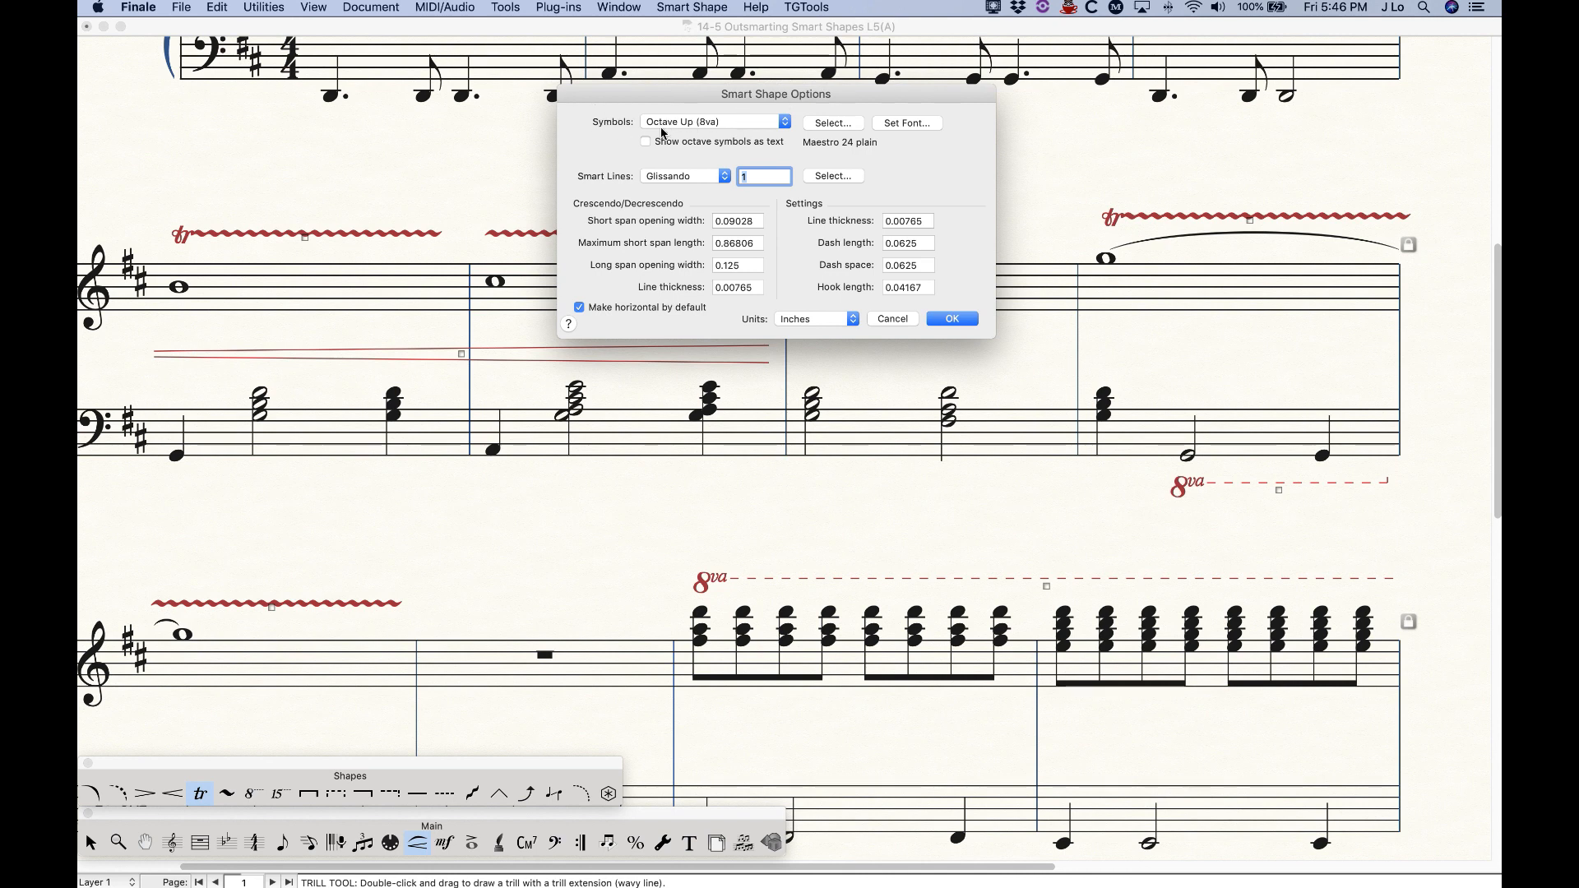
pyautogui.click(702, 124)
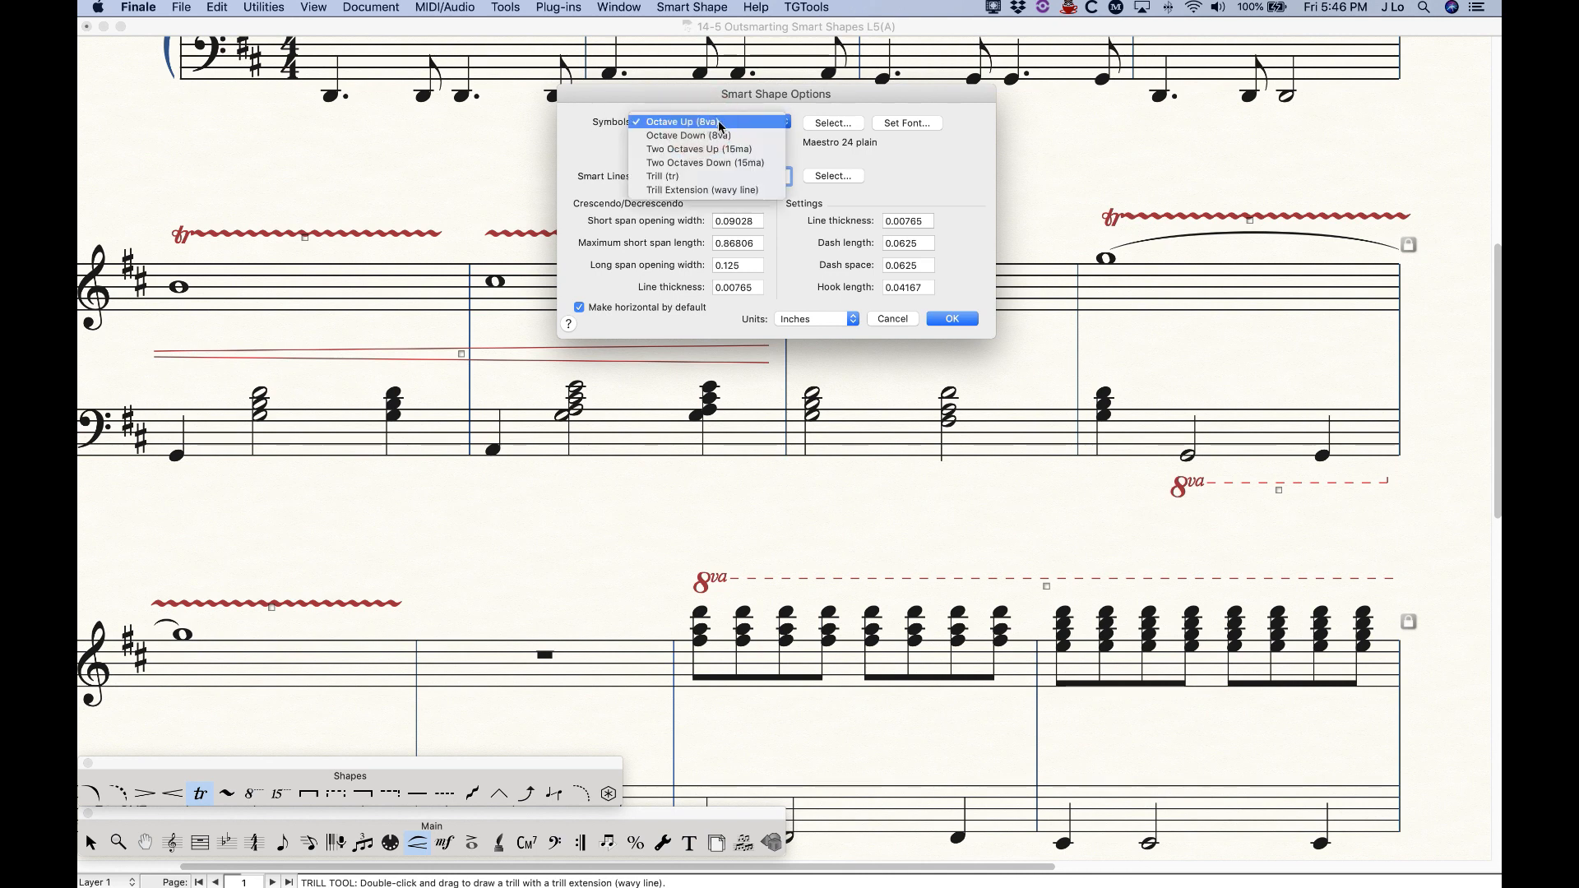
pyautogui.click(689, 178)
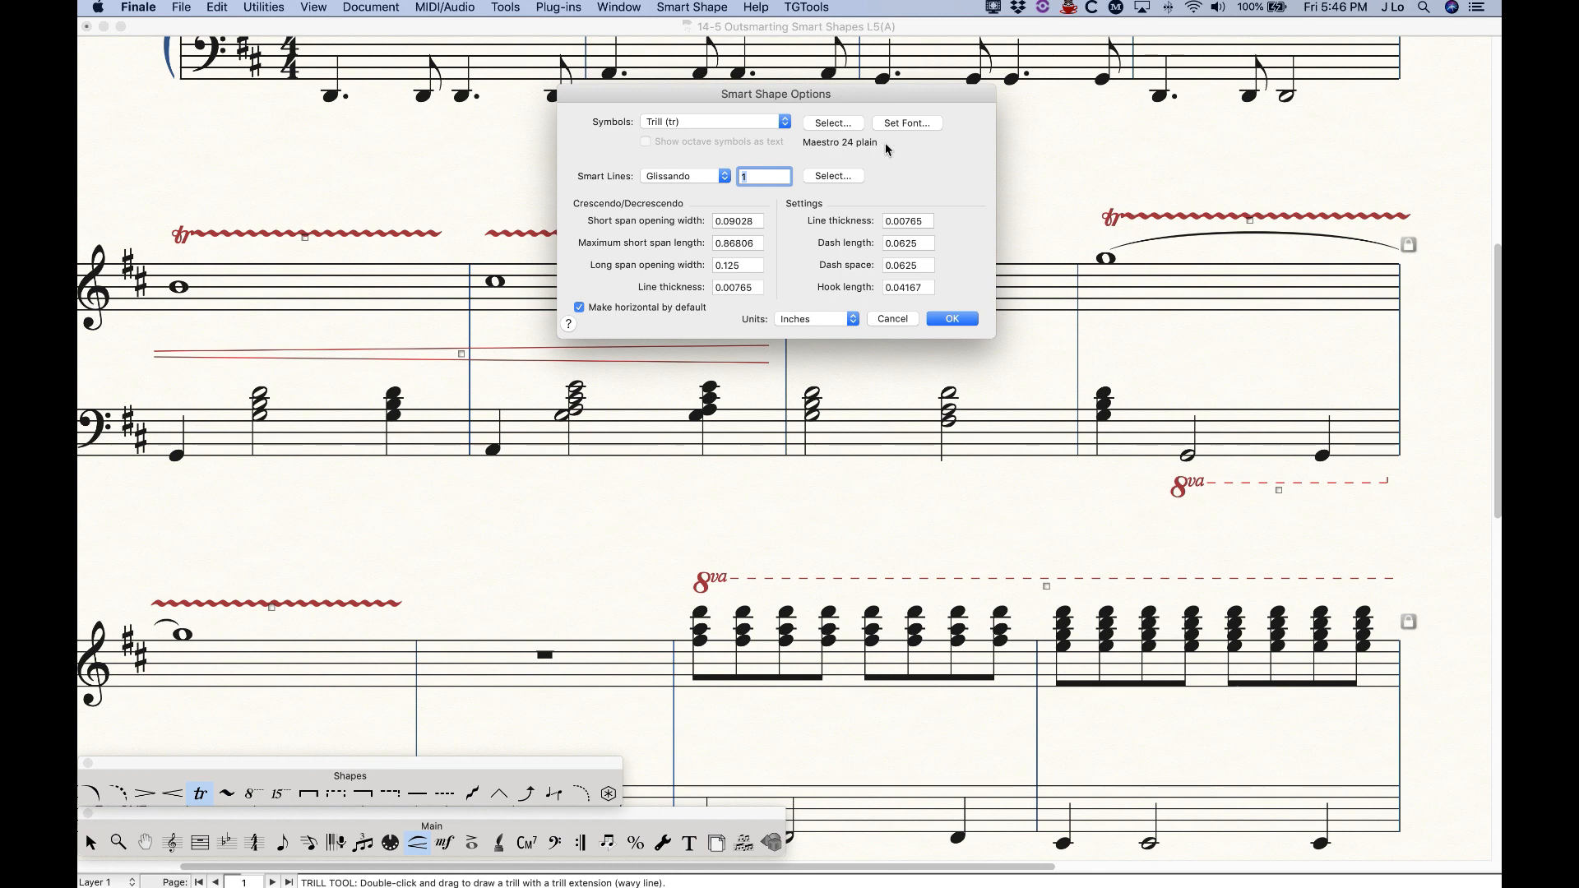
# Browse the Maestro characters available for the trill symbol and leave the selection without changing it.
pyautogui.click(832, 123)
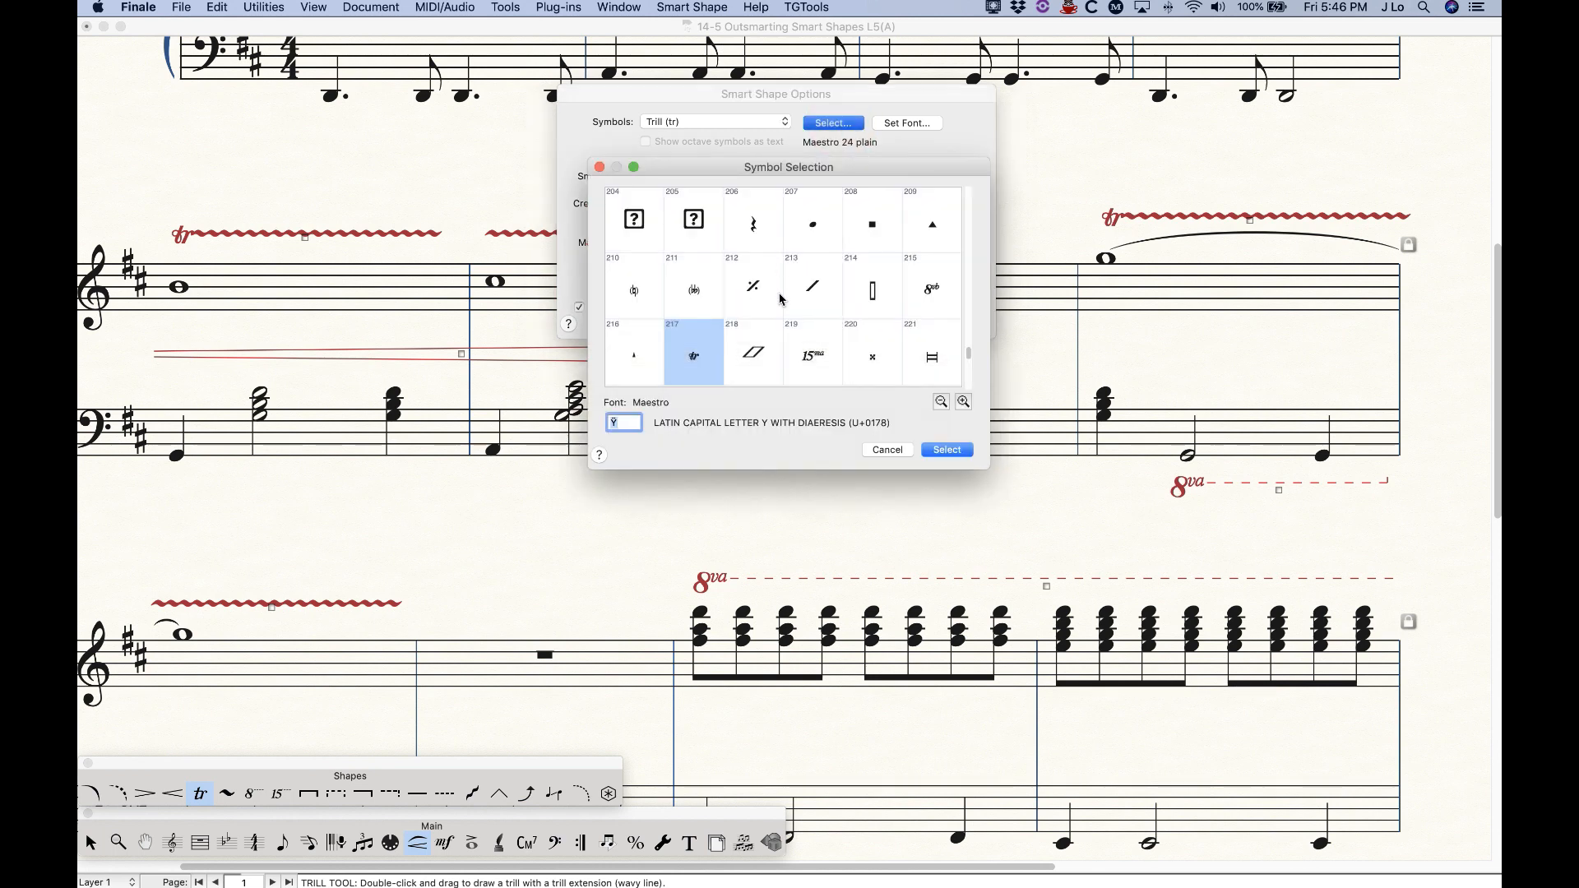
pyautogui.scroll(-1, 779, 298)
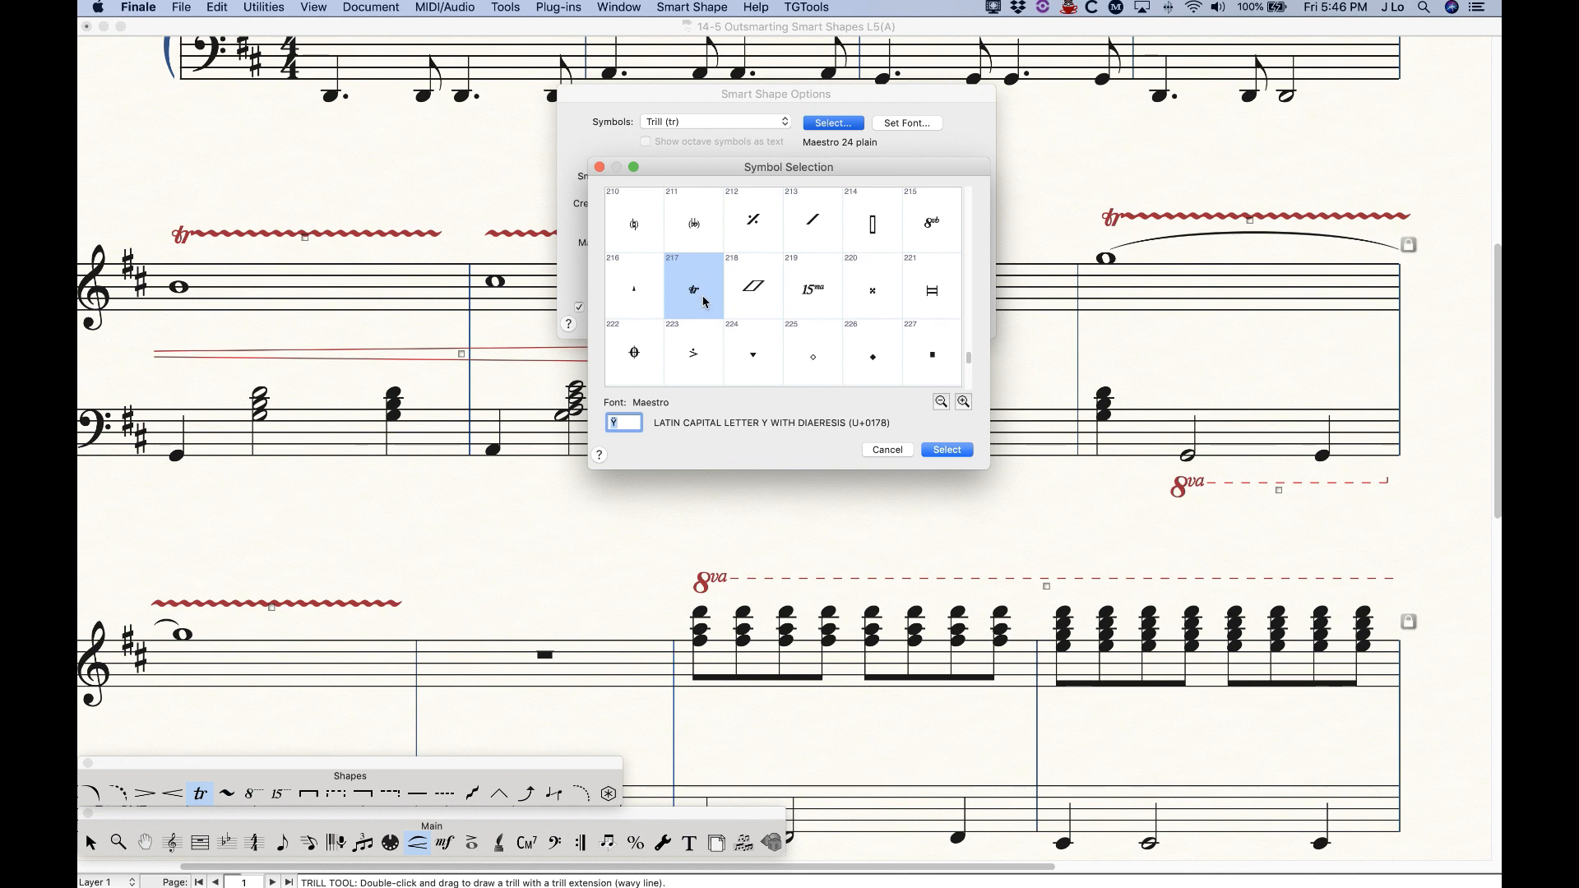
pyautogui.scroll(12, 872, 328)
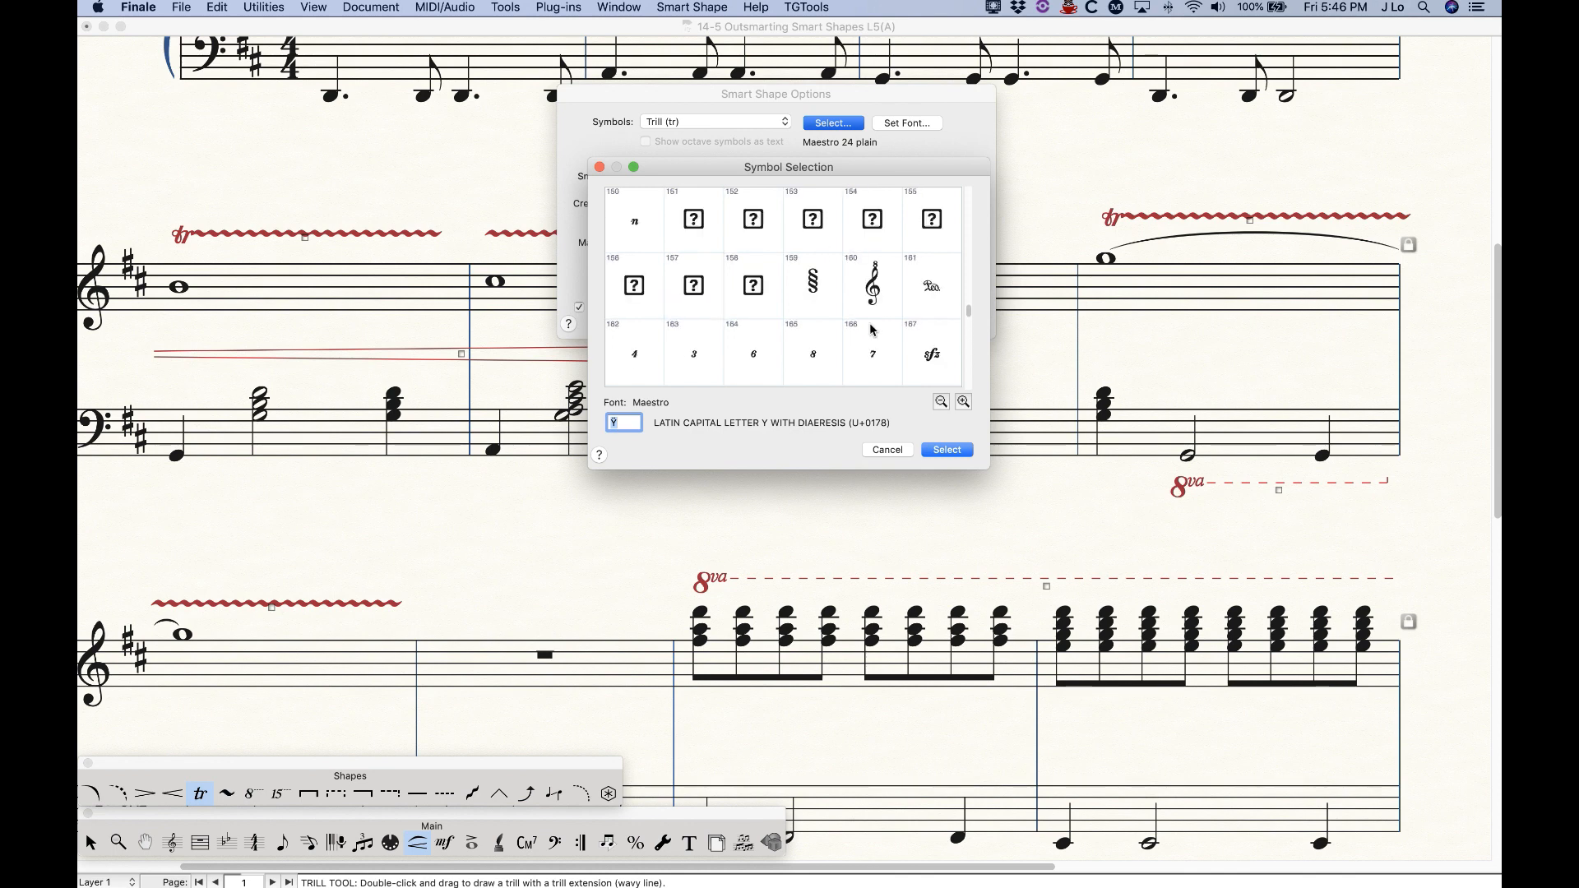
pyautogui.scroll(15, 873, 329)
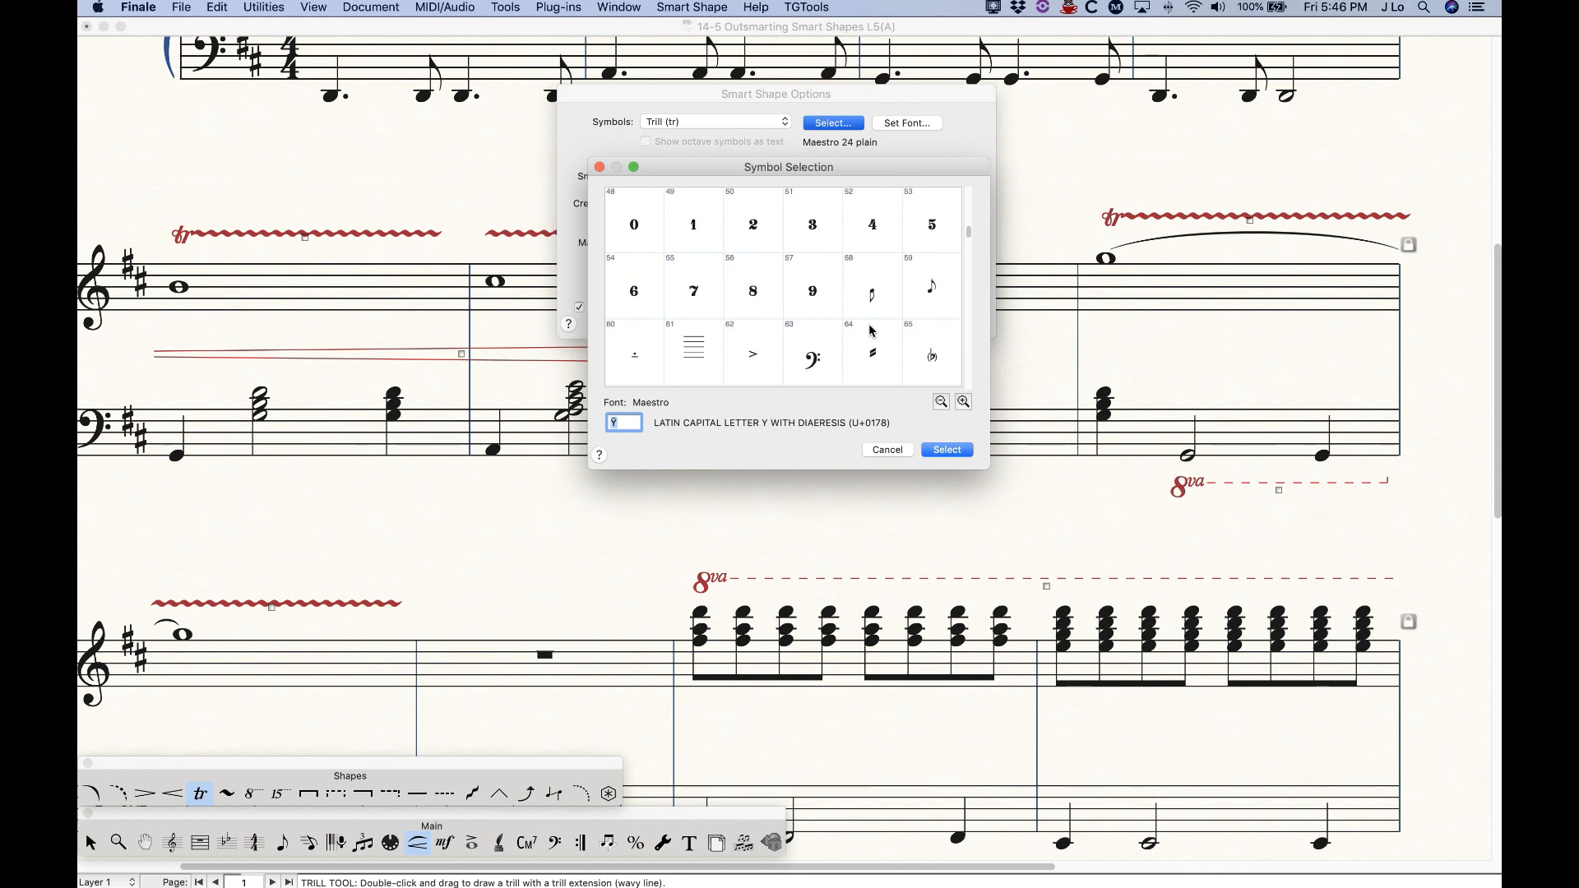
pyautogui.scroll(-16, 872, 329)
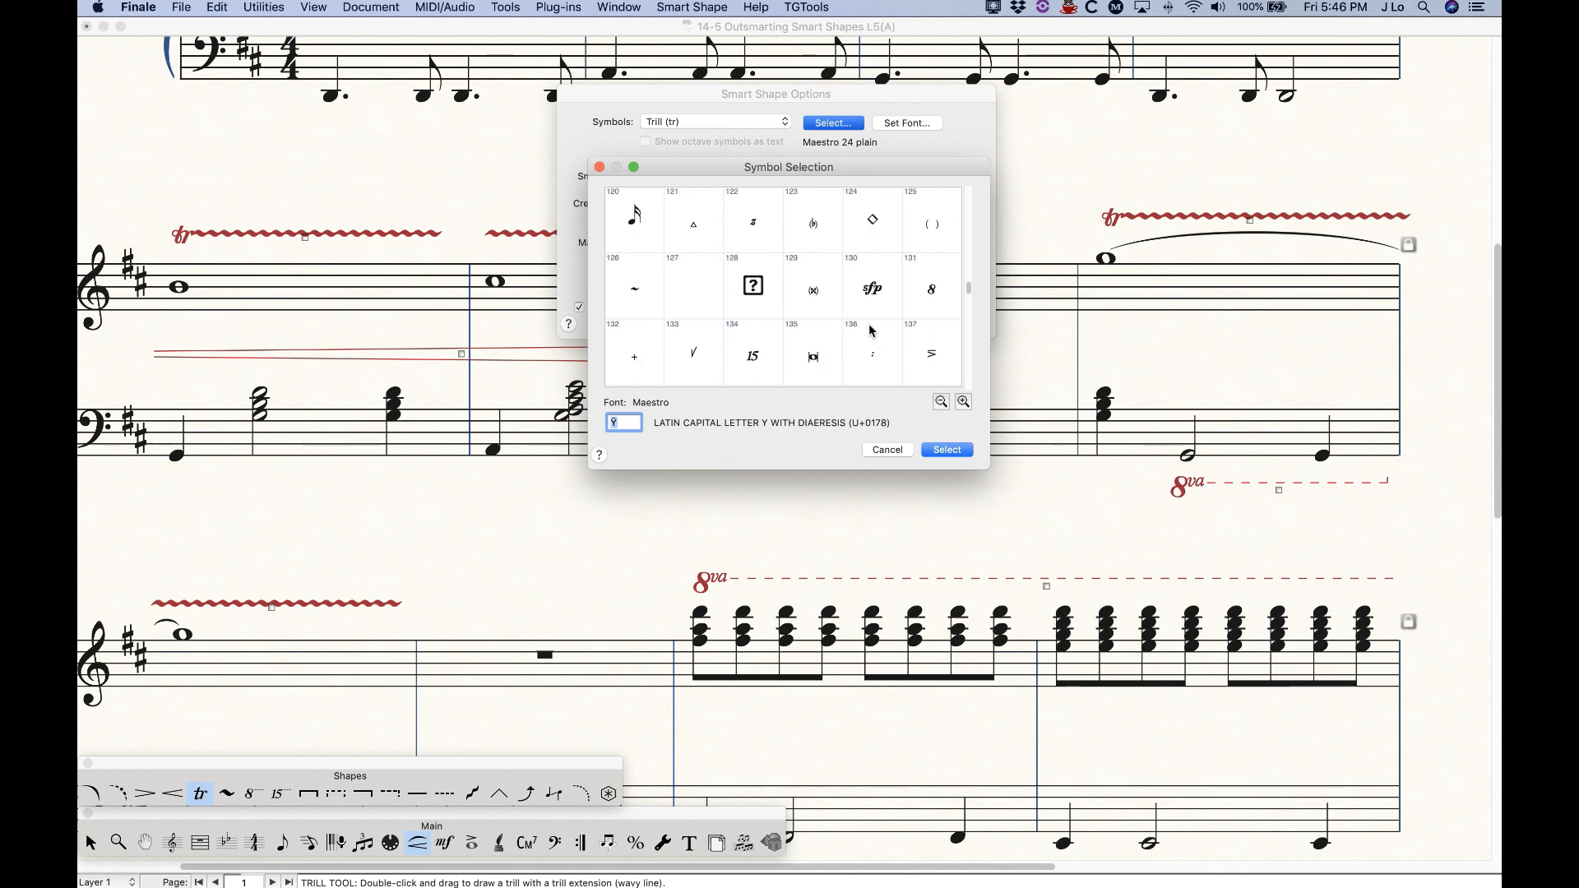
pyautogui.scroll(-11, 872, 329)
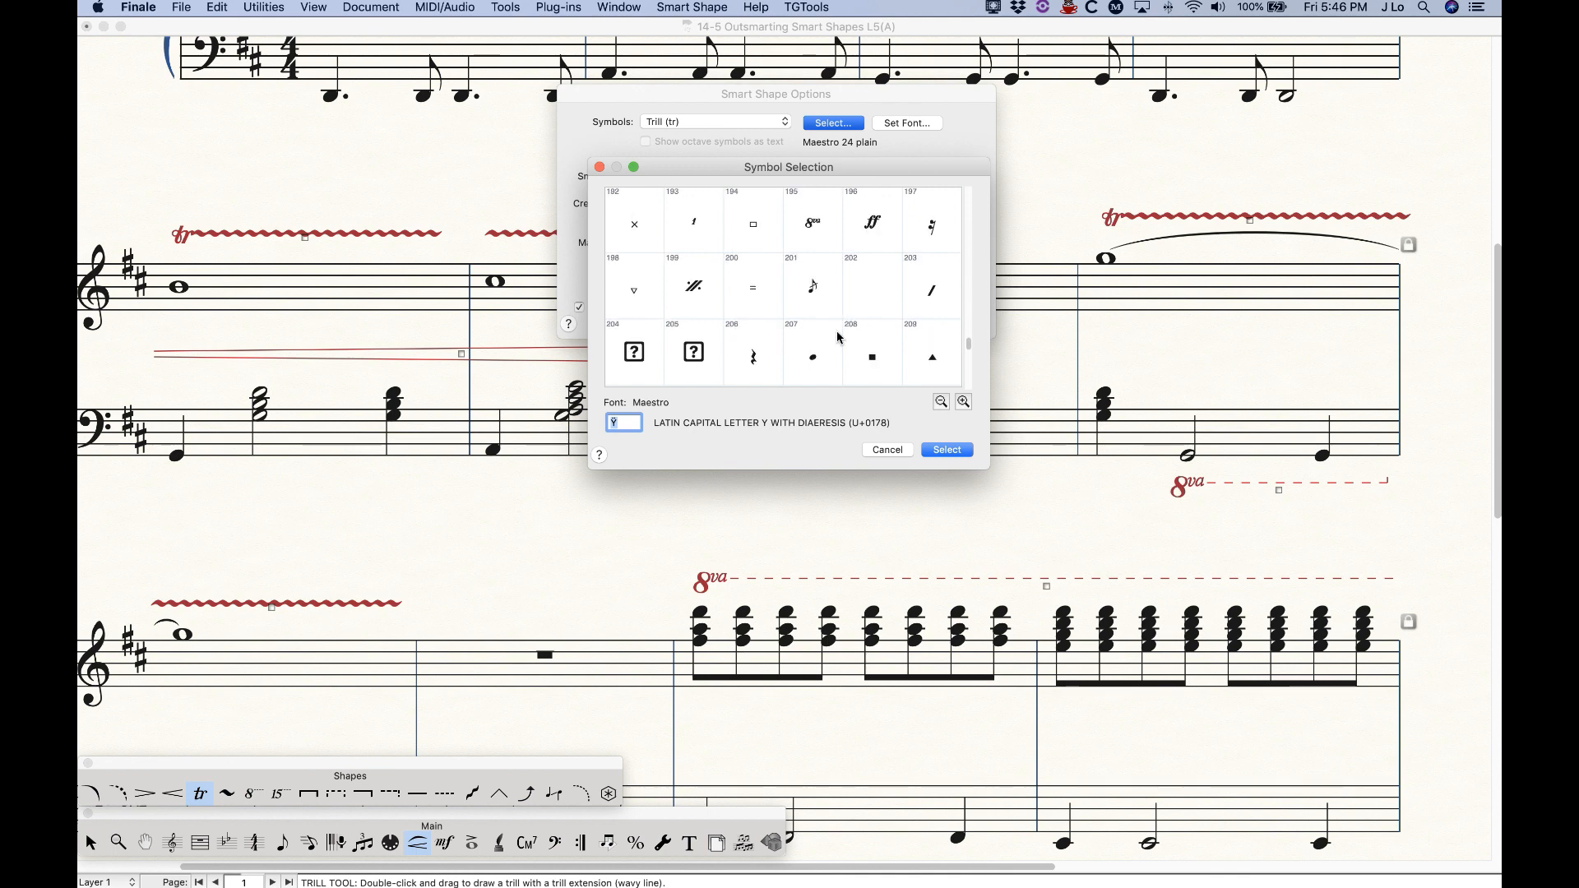
pyautogui.click(888, 451)
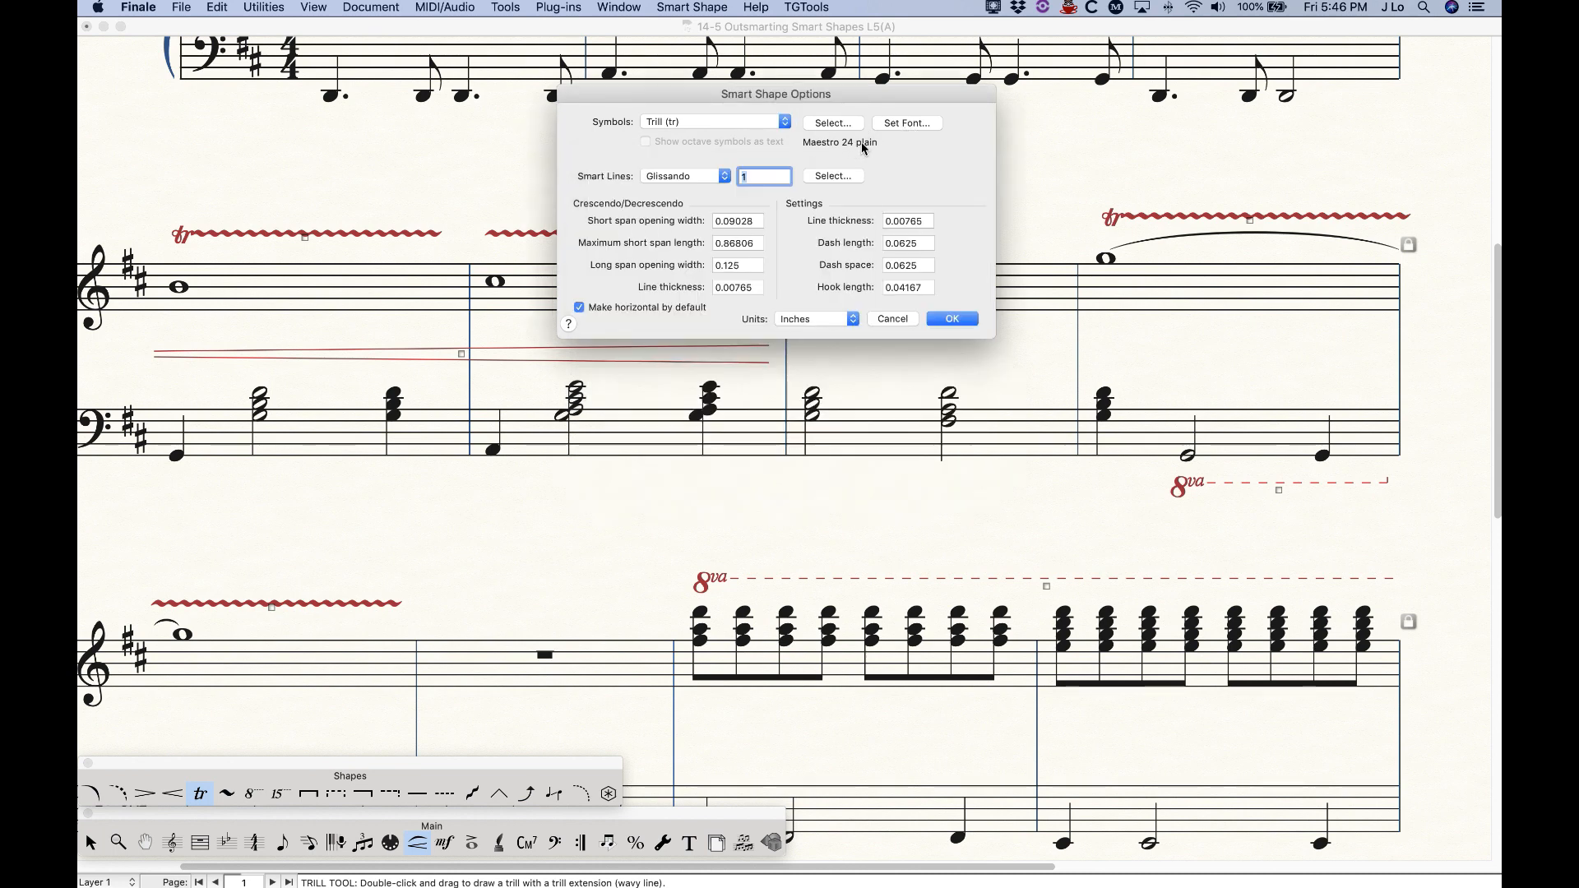
# Set the trill symbol's font to Engraver Font Set at size 24 and apply the Smart Shape options to the score.
pyautogui.click(906, 123)
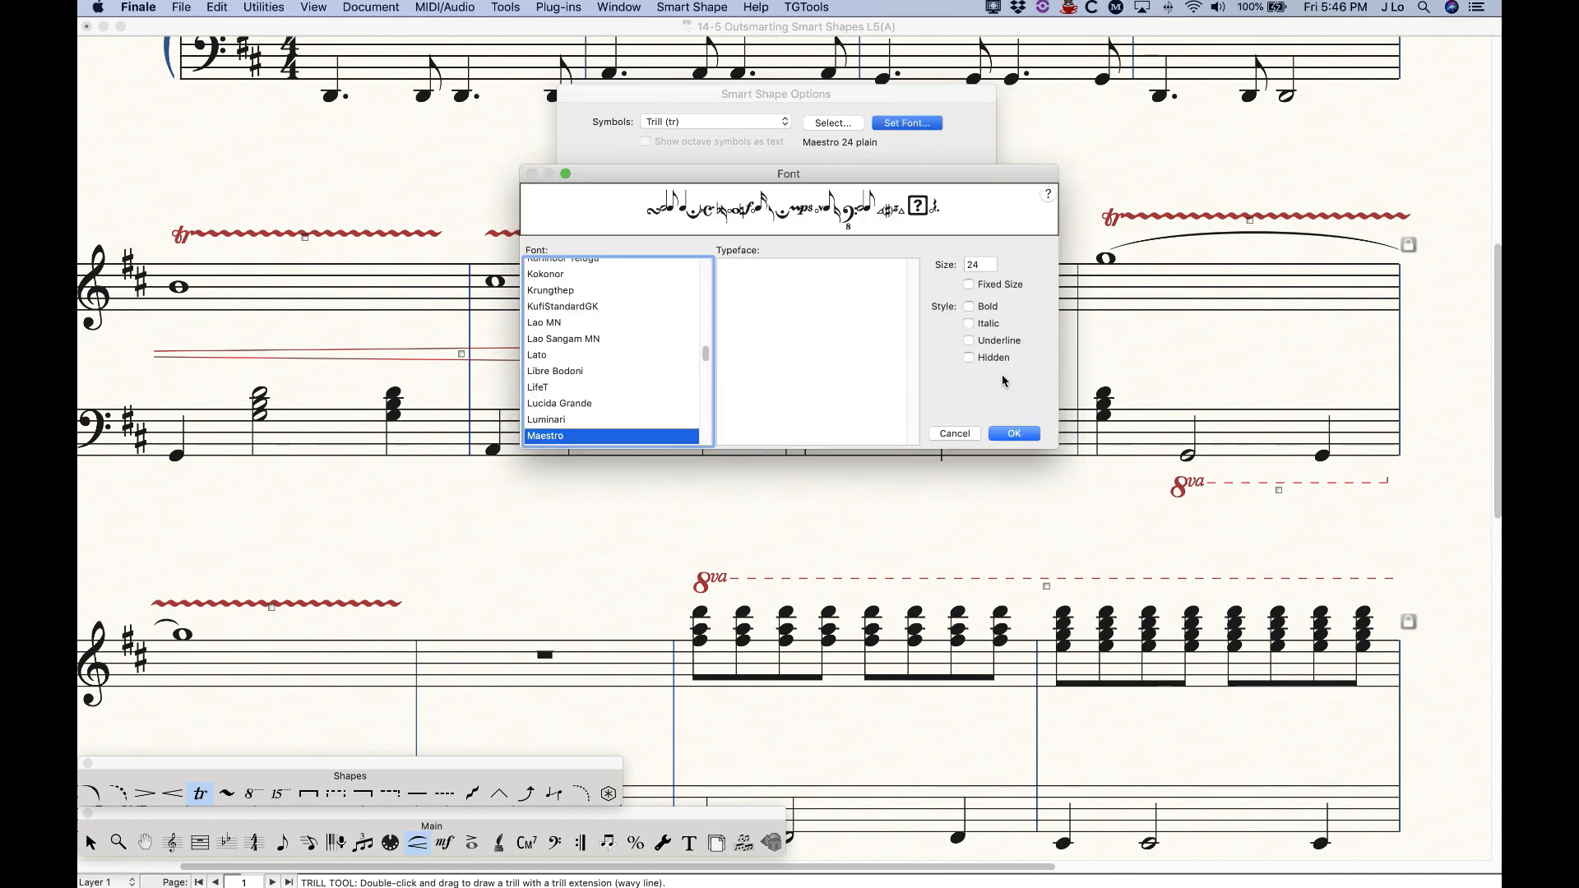
pyautogui.click(961, 265)
pyautogui.moveTo(985, 266); pyautogui.dragTo(958, 265)
pyautogui.click(1028, 265)
pyautogui.click(984, 263)
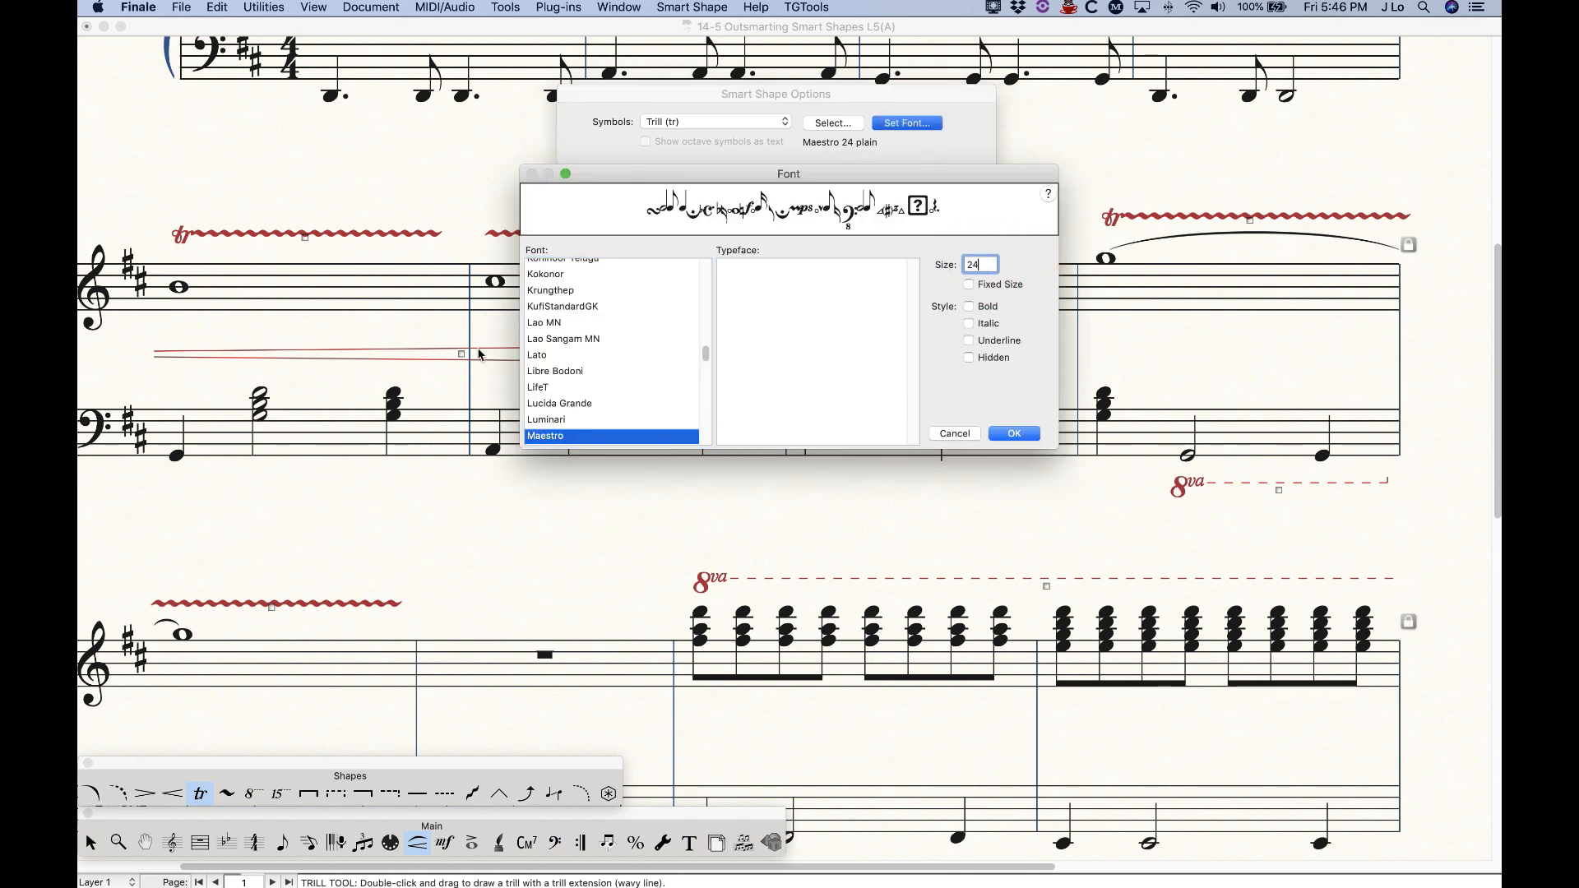
pyautogui.scroll(-2, 559, 398)
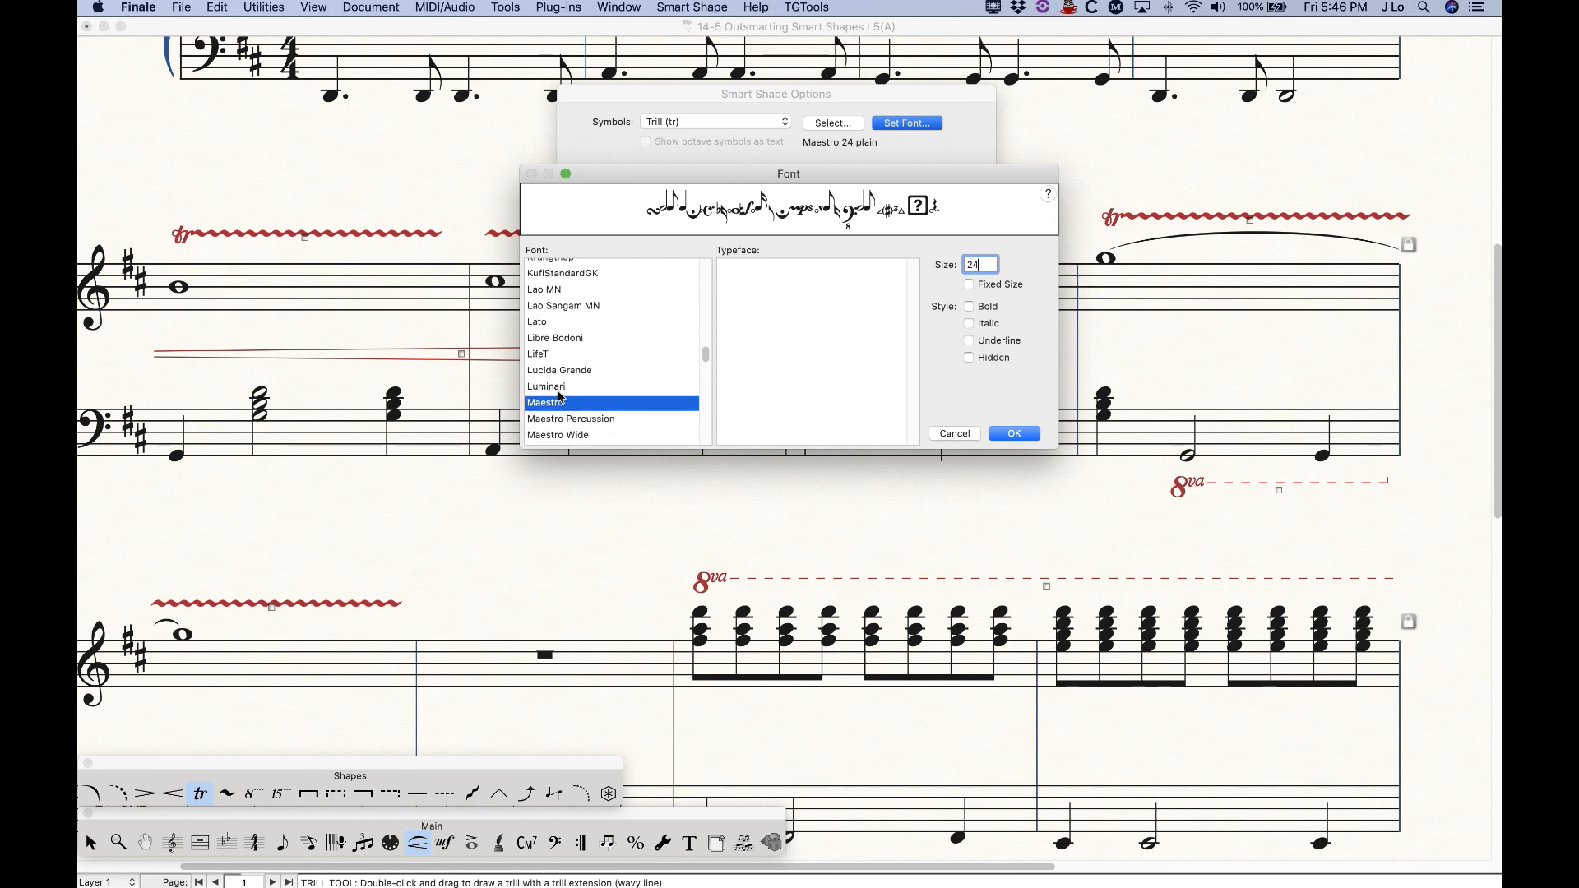
pyautogui.scroll(-1, 559, 397)
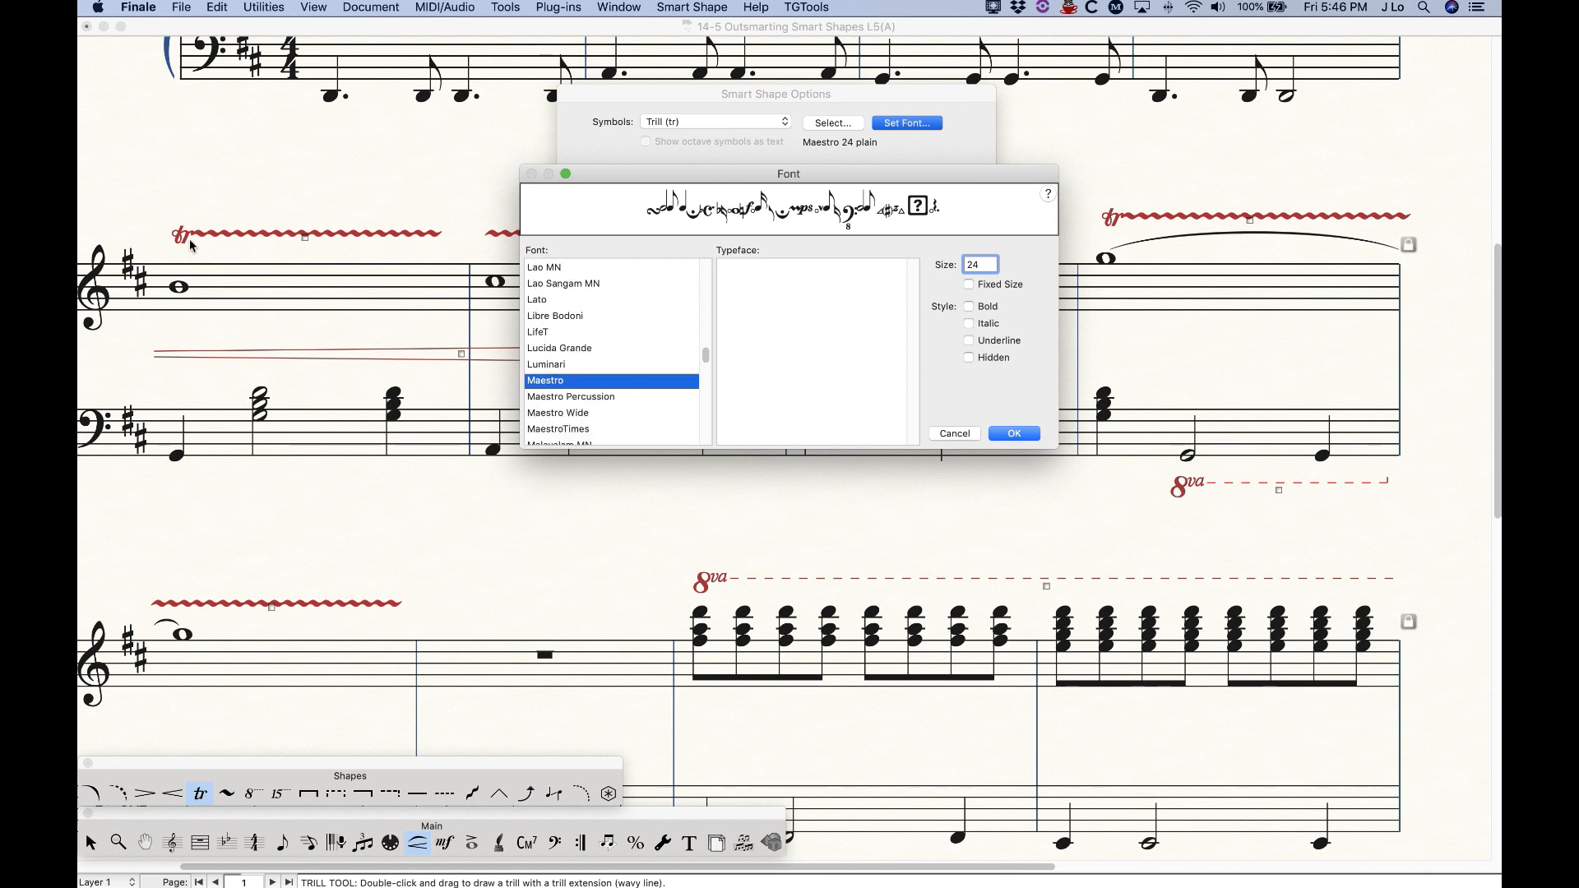
pyautogui.scroll(1, 613, 347)
pyautogui.scroll(5, 612, 349)
pyautogui.scroll(10, 612, 352)
pyautogui.scroll(10, 612, 355)
pyautogui.scroll(3, 612, 355)
pyautogui.scroll(1, 613, 356)
pyautogui.scroll(2, 612, 352)
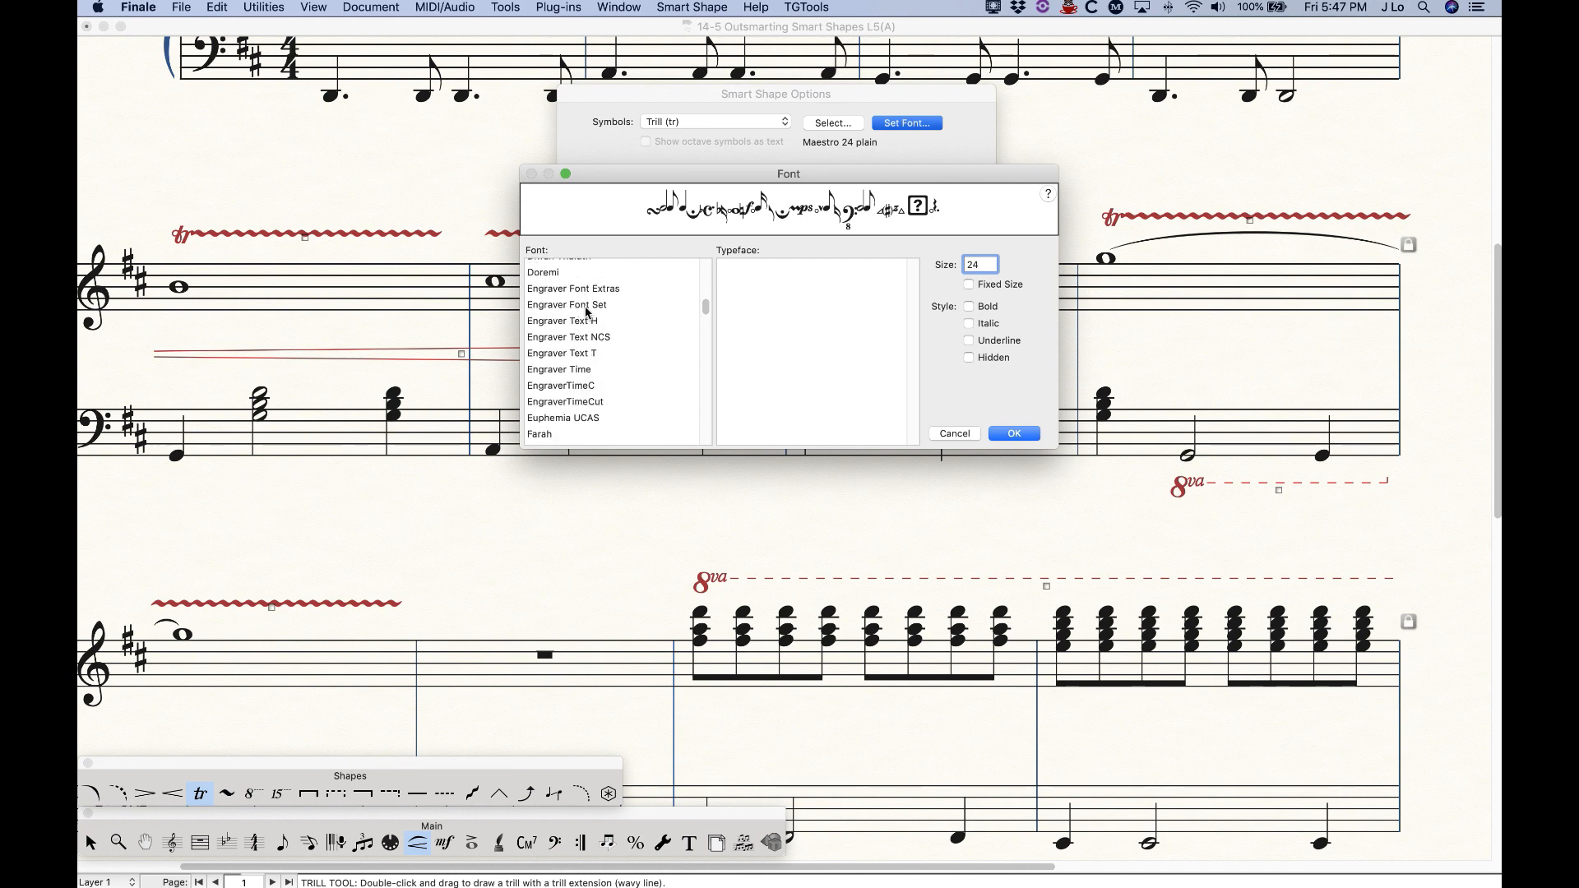
pyautogui.click(589, 306)
pyautogui.click(1012, 432)
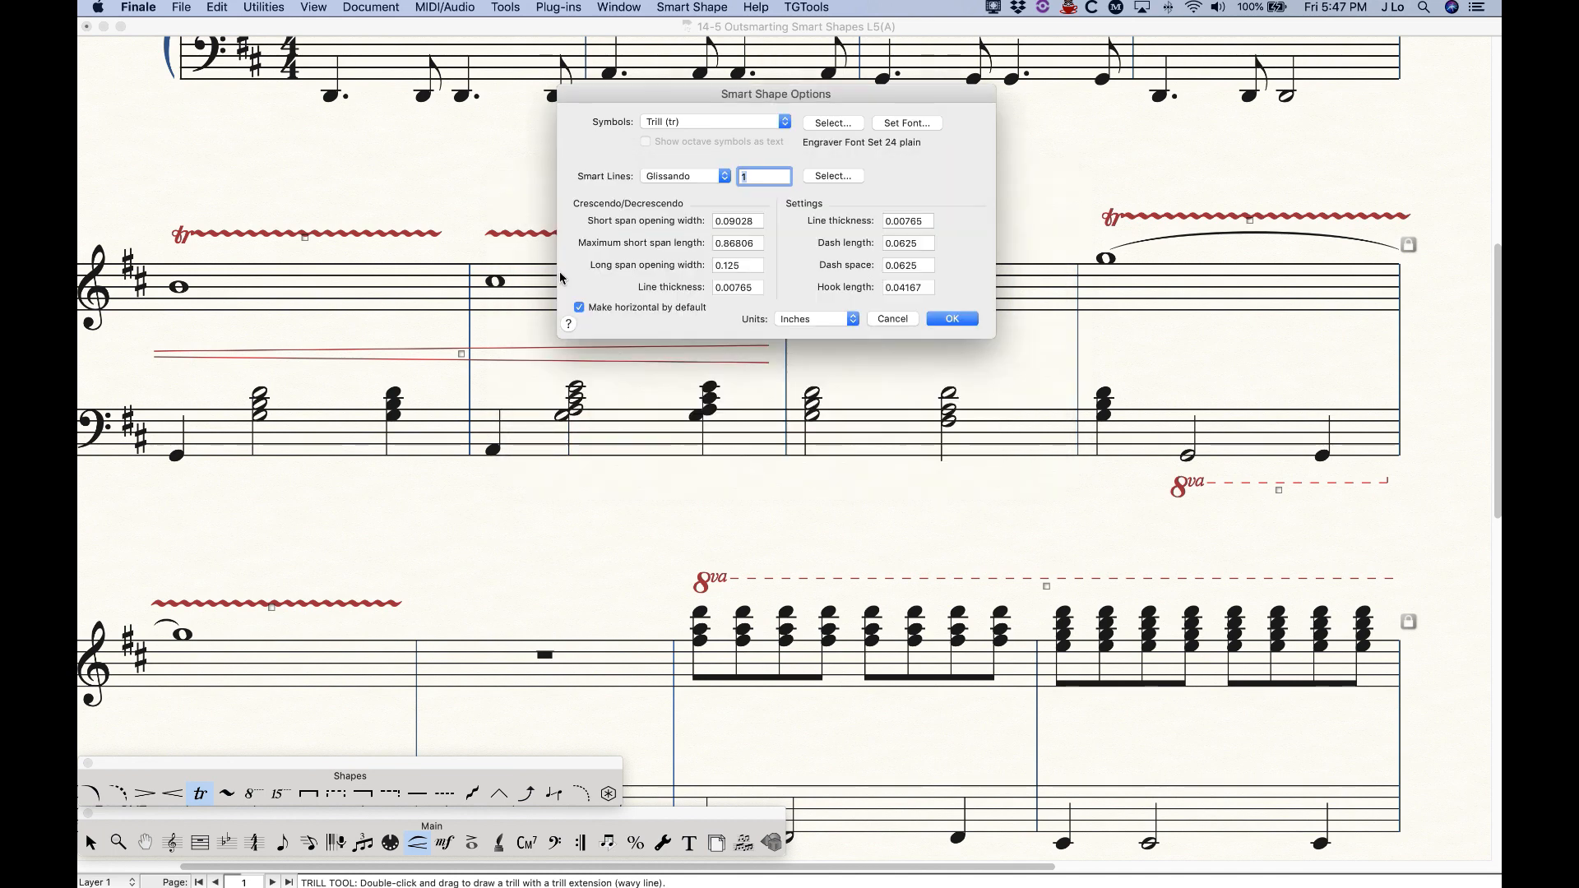
pyautogui.press('Return')
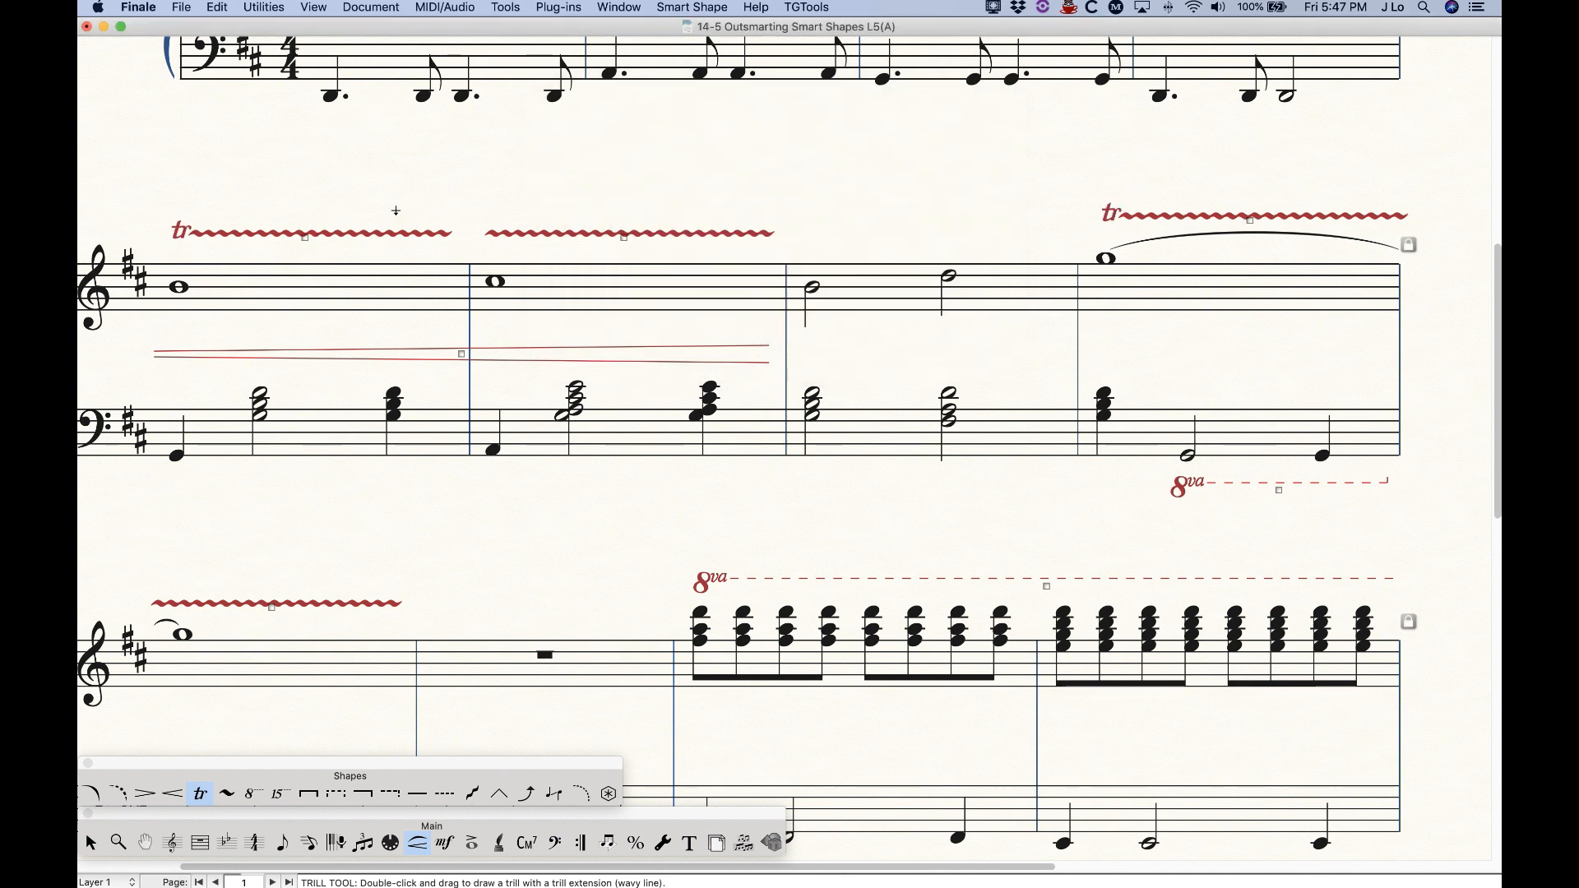
# Reopen Smart Shape Options, examine the Trill (tr) symbol in Engraver Font Set, and accept character 217.
pyautogui.click(712, 6)
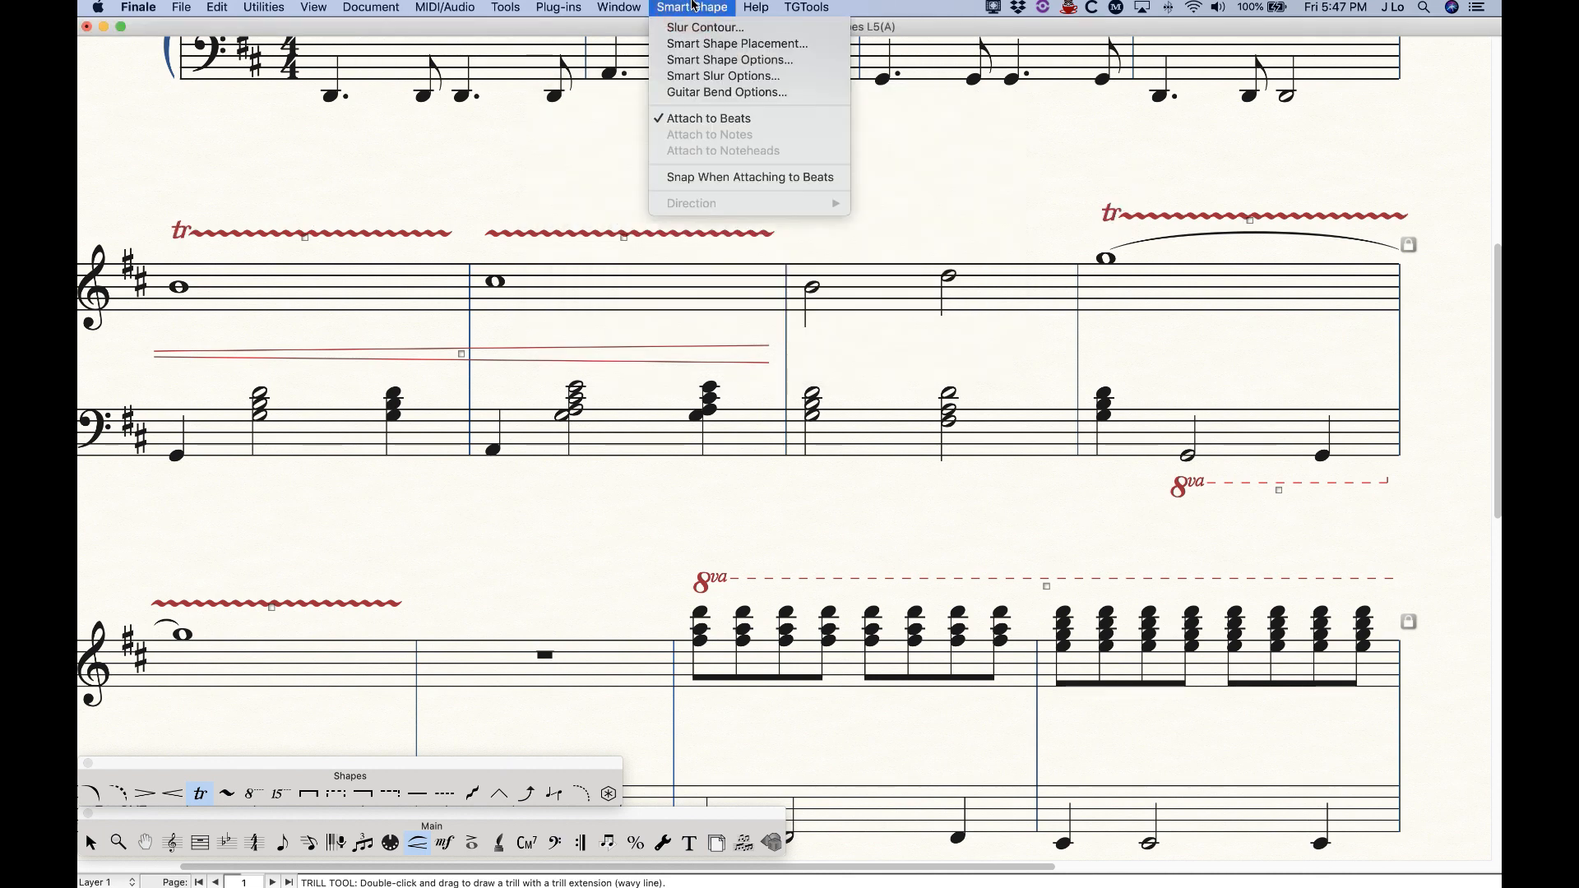
pyautogui.click(732, 63)
pyautogui.click(740, 210)
pyautogui.click(731, 268)
pyautogui.click(845, 210)
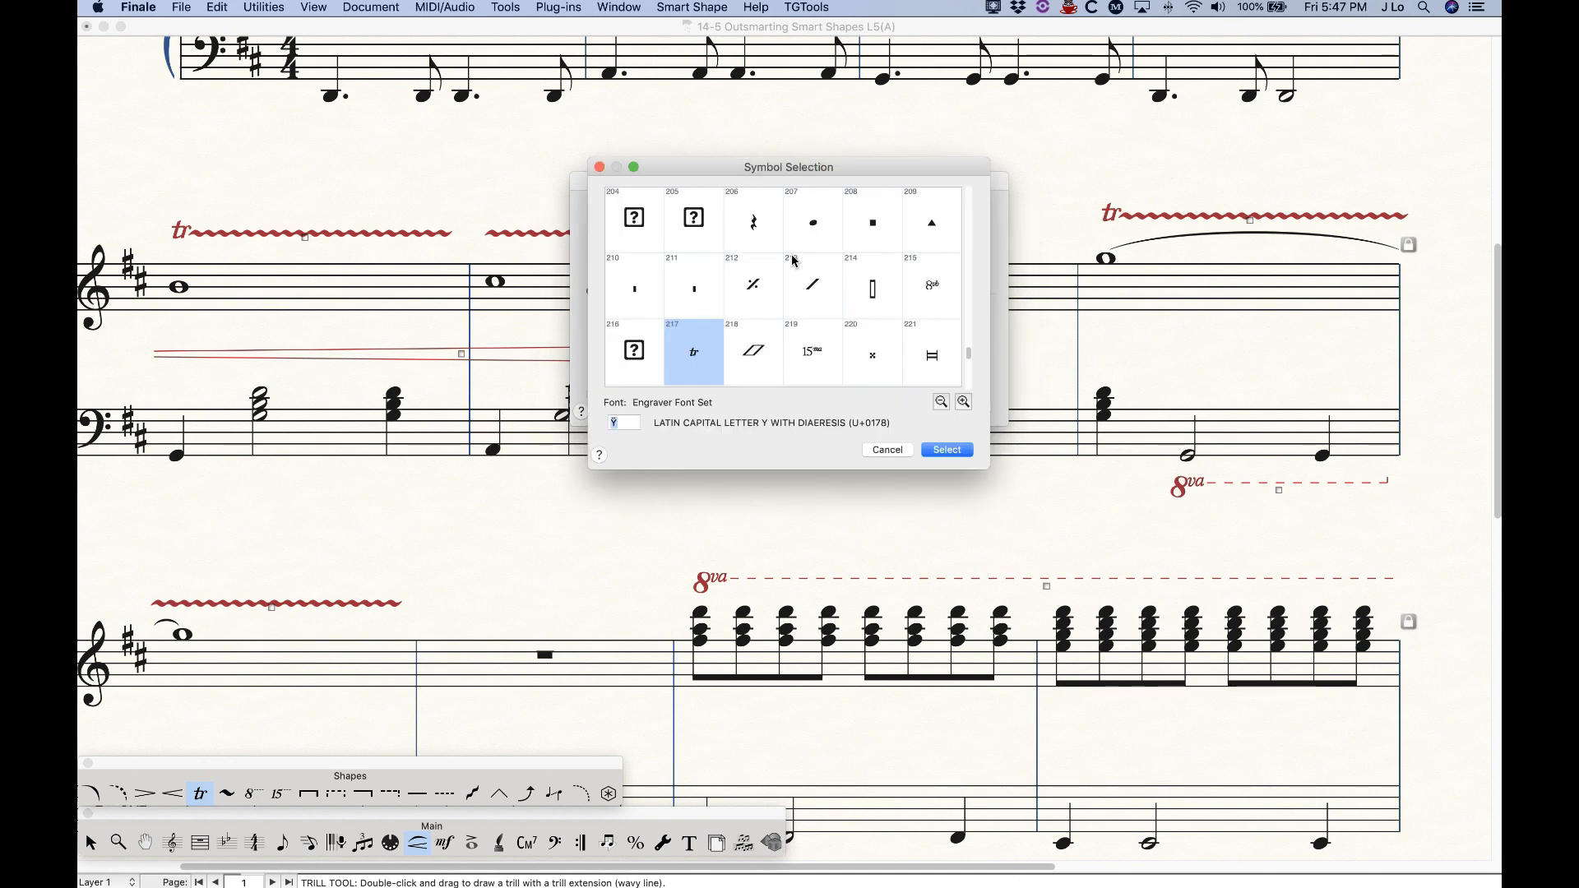
pyautogui.click(946, 449)
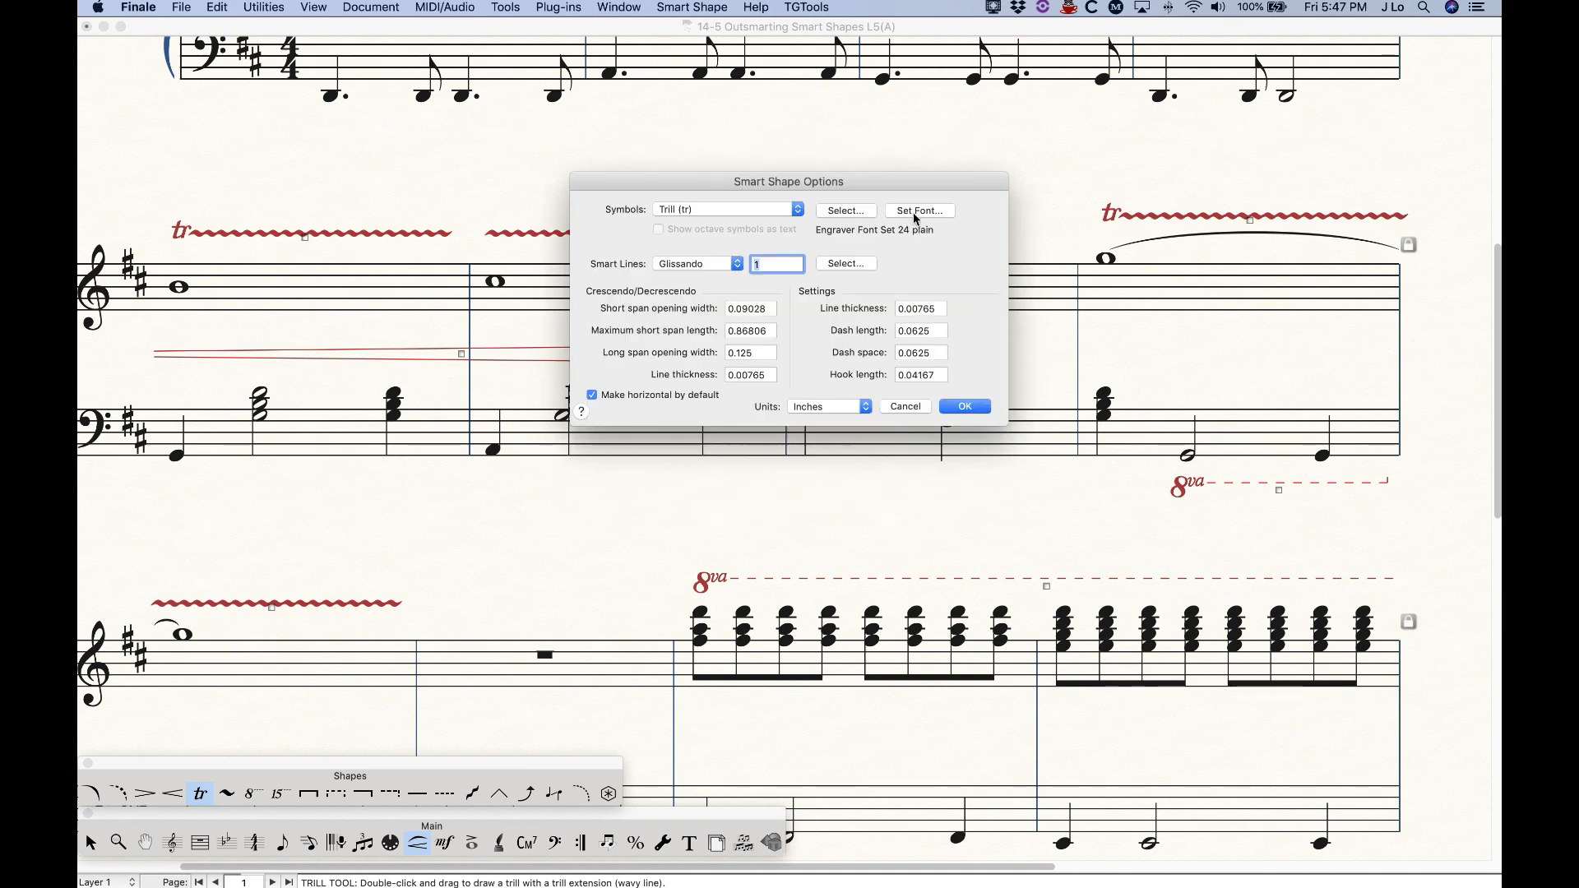
# Set the trill symbol's font back to Maestro at size 24.
pyautogui.click(910, 214)
pyautogui.scroll(-10, 605, 359)
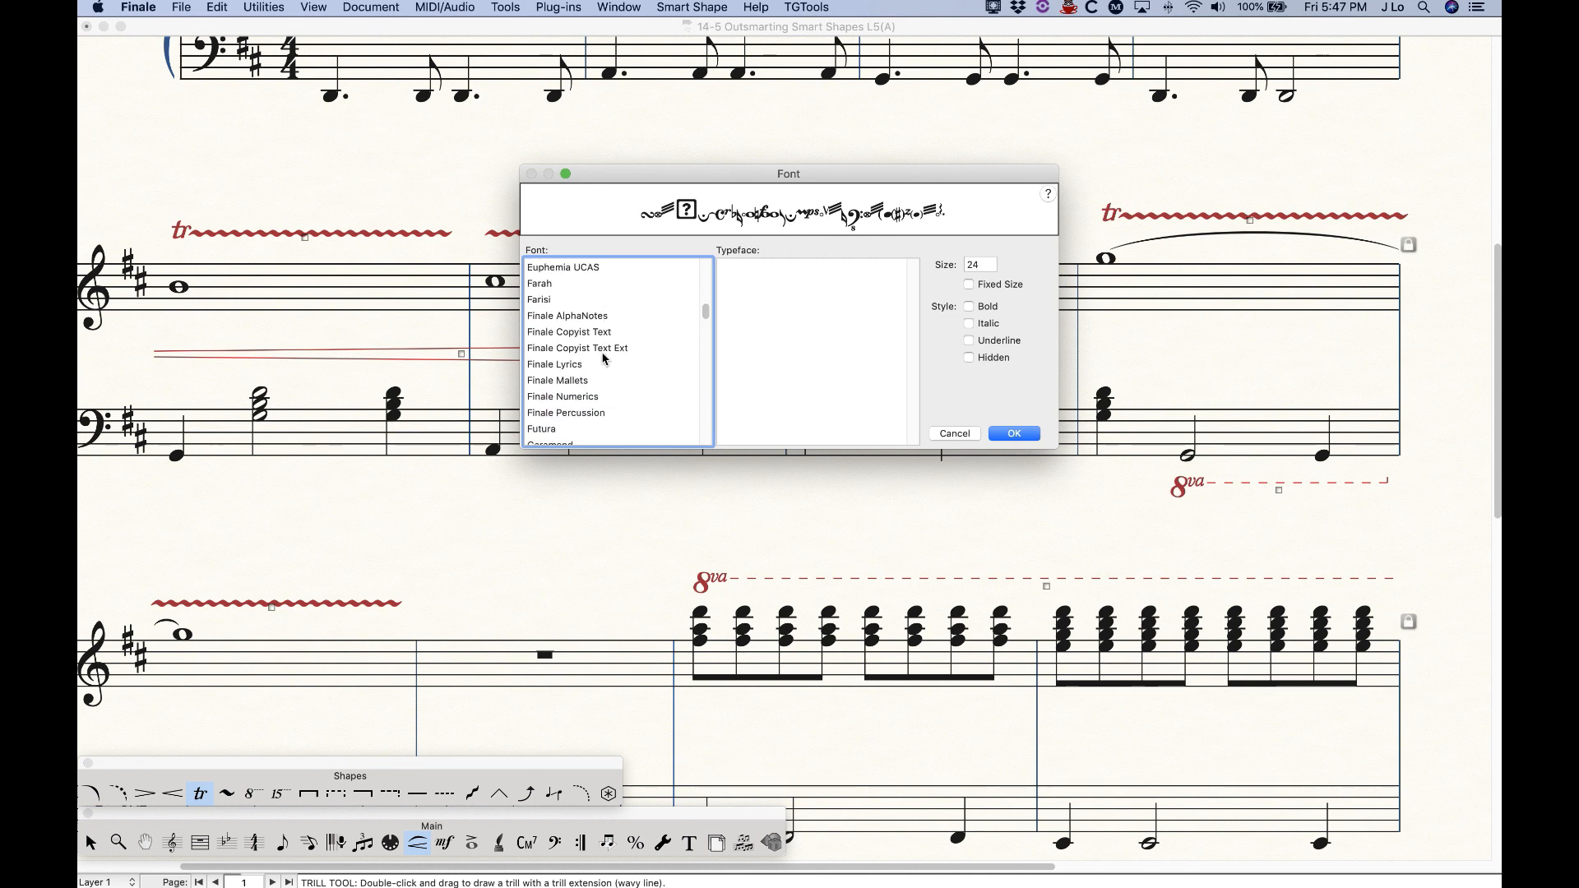
pyautogui.scroll(-10, 605, 359)
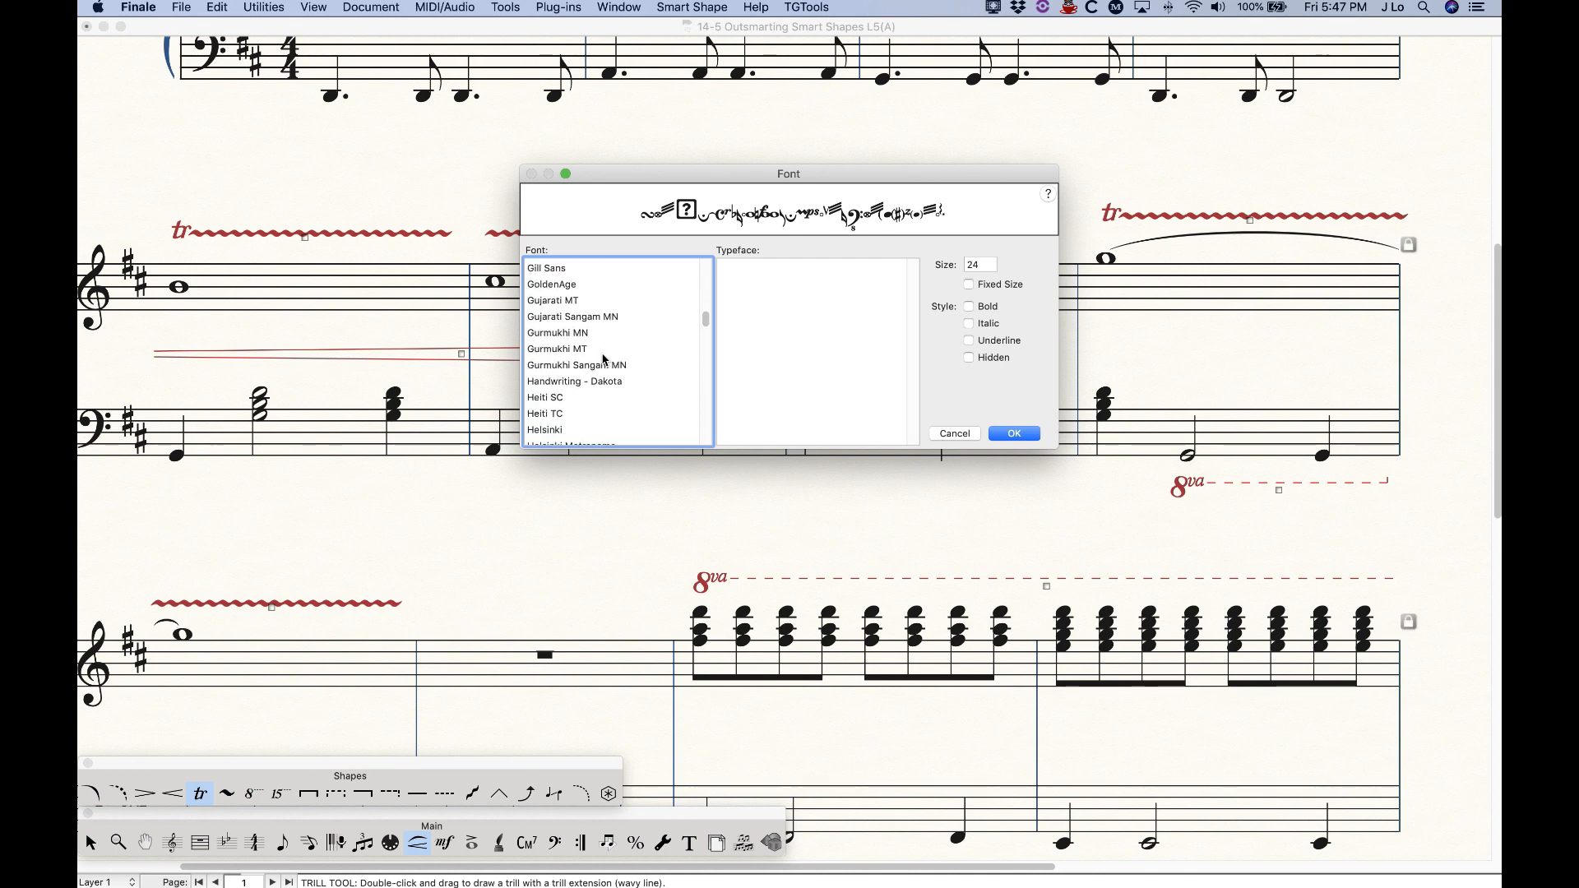
pyautogui.scroll(-10, 605, 360)
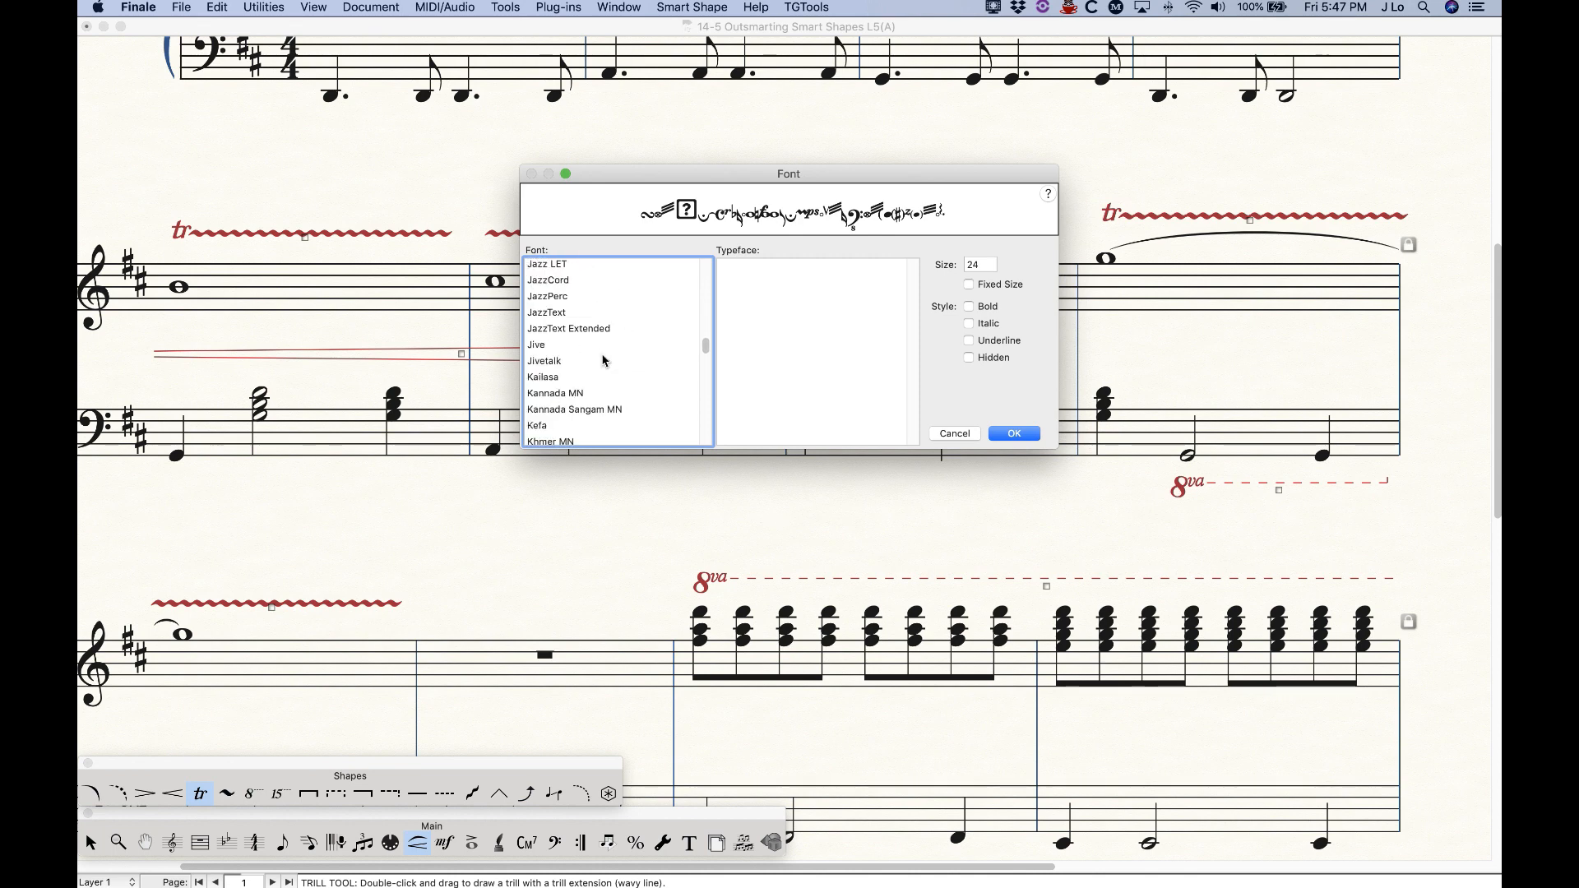
pyautogui.scroll(-10, 605, 359)
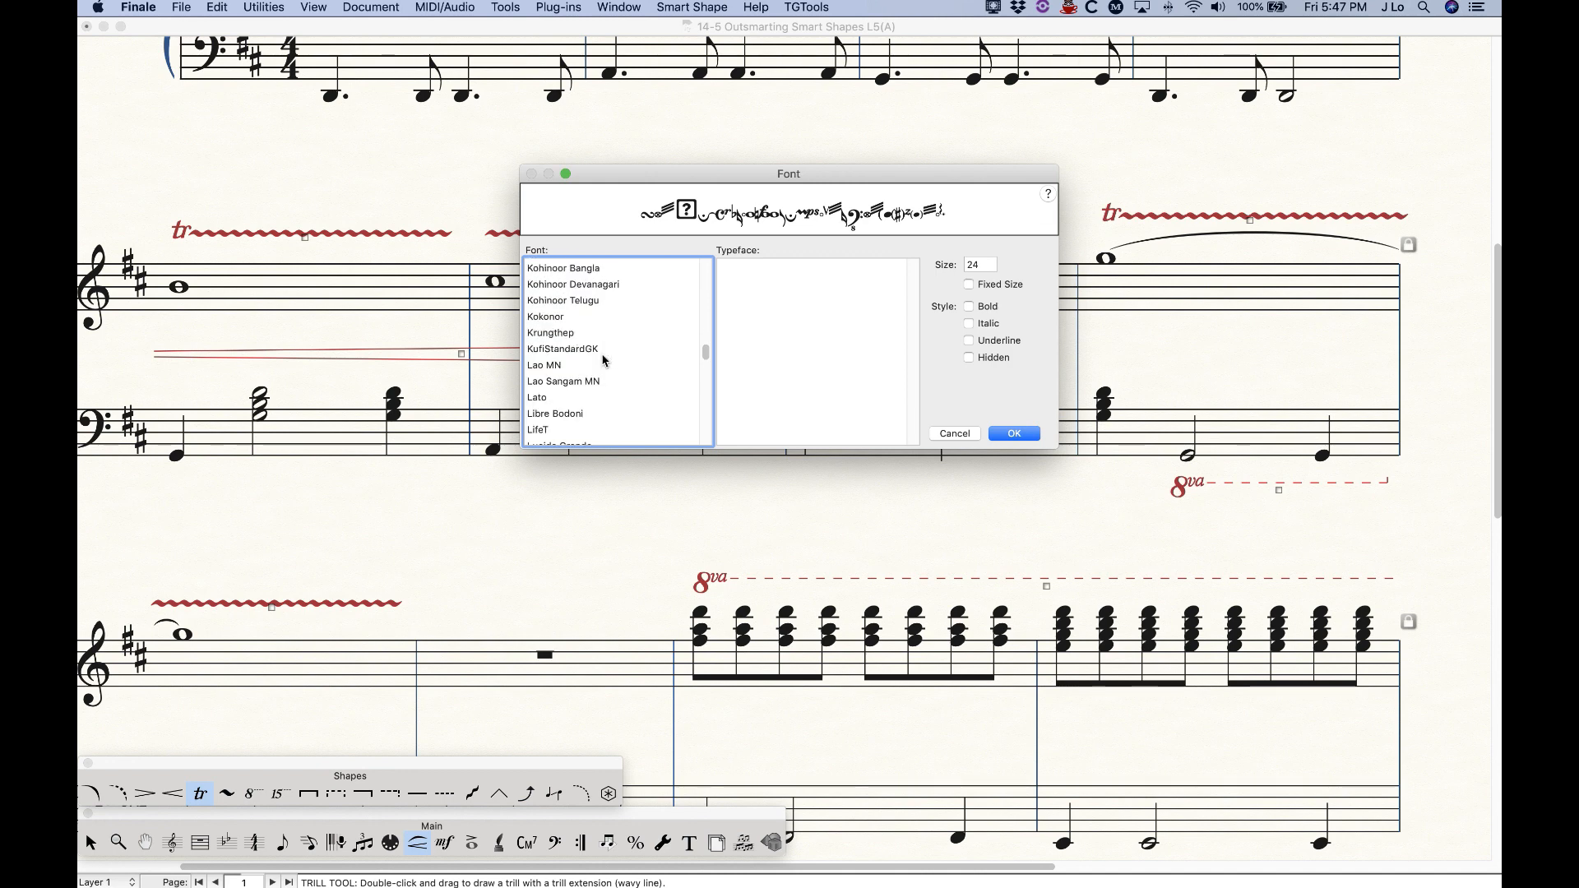
pyautogui.scroll(-1, 605, 359)
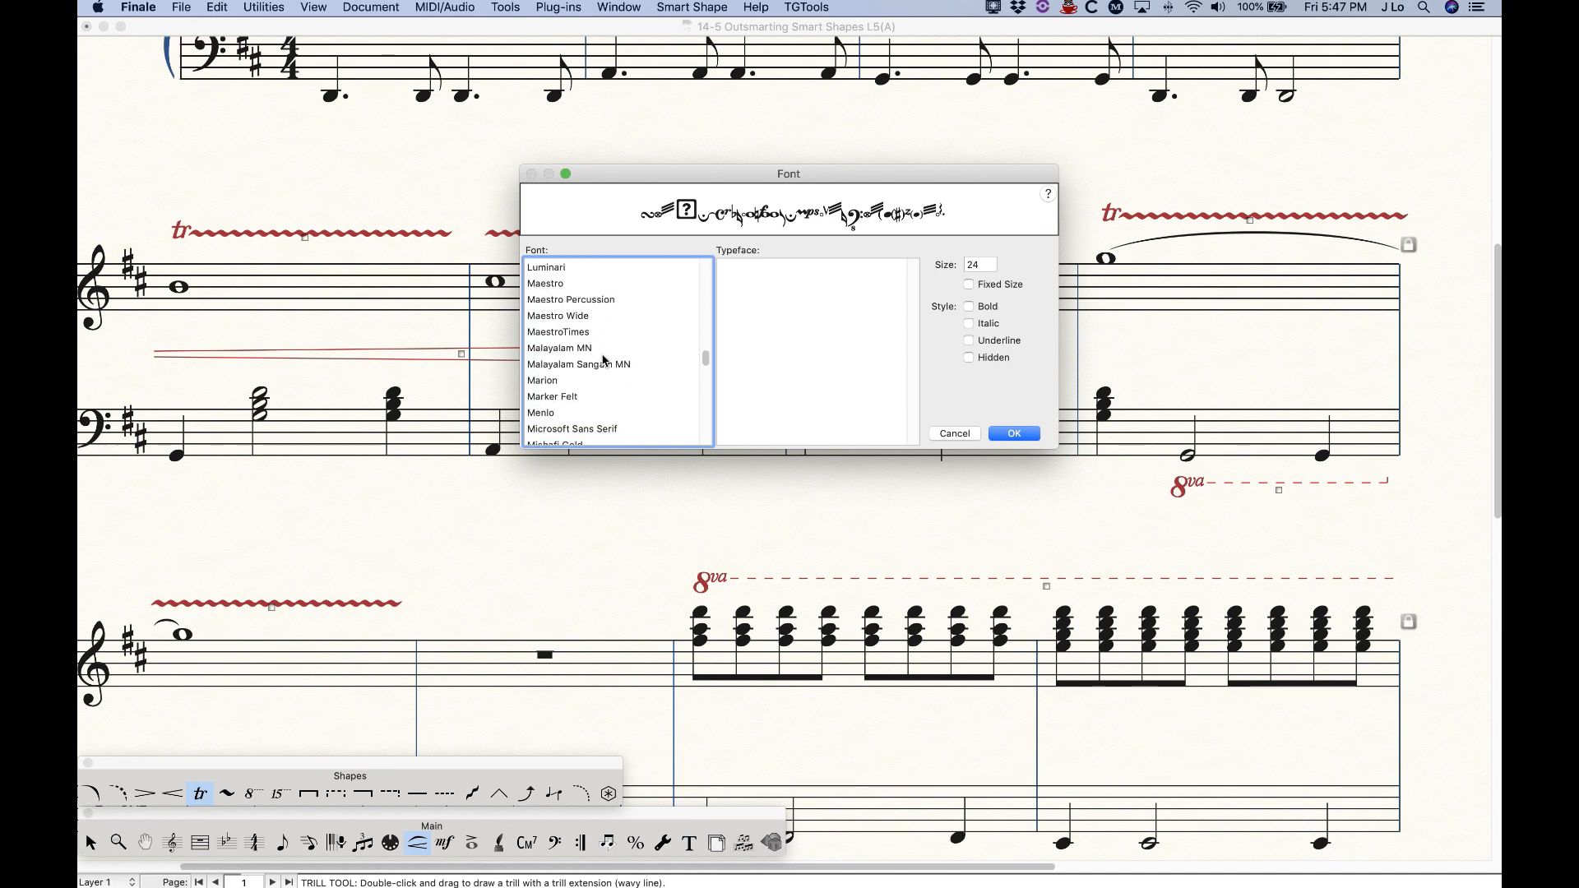
pyautogui.click(558, 286)
pyautogui.click(1019, 434)
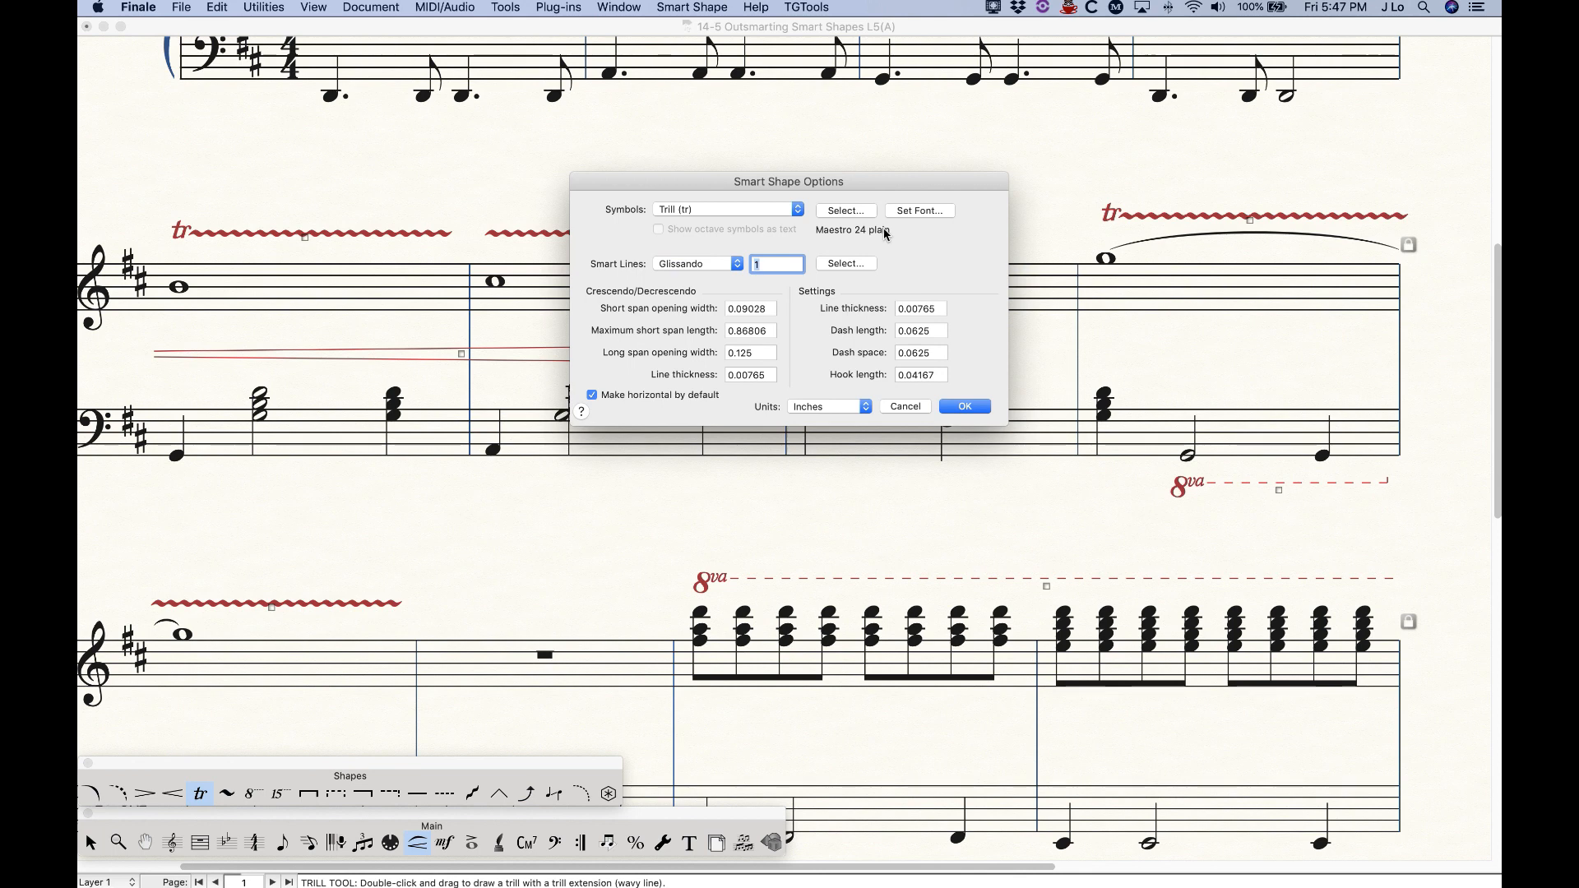
# Choose the Trill Extension (wavy line) symbol and accept Maestro character 126, the tilde, for it.
pyautogui.click(727, 213)
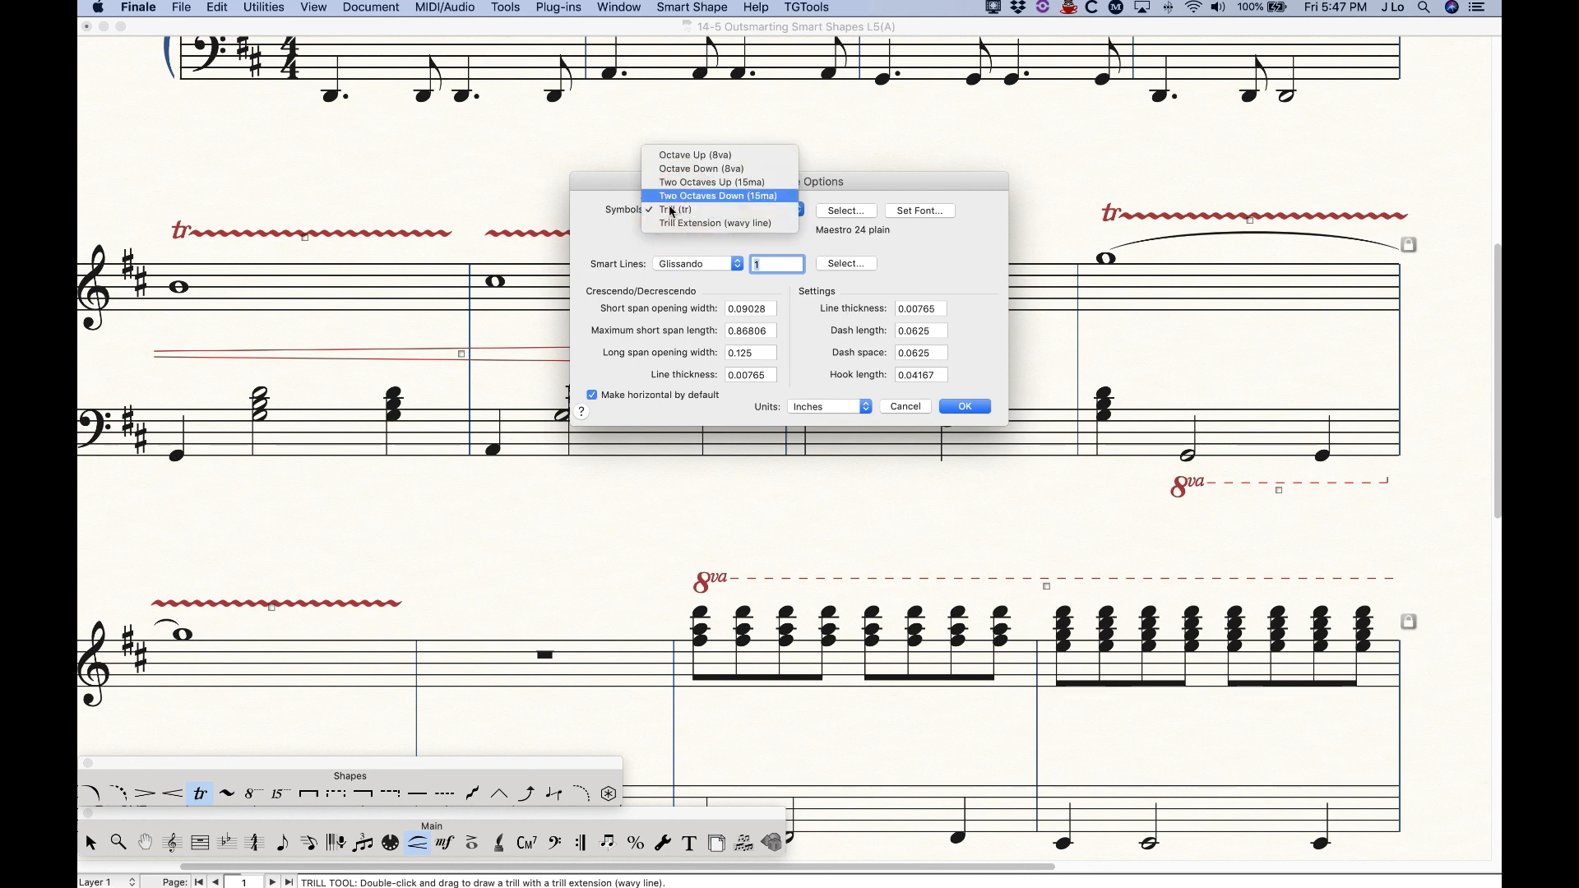
pyautogui.click(705, 223)
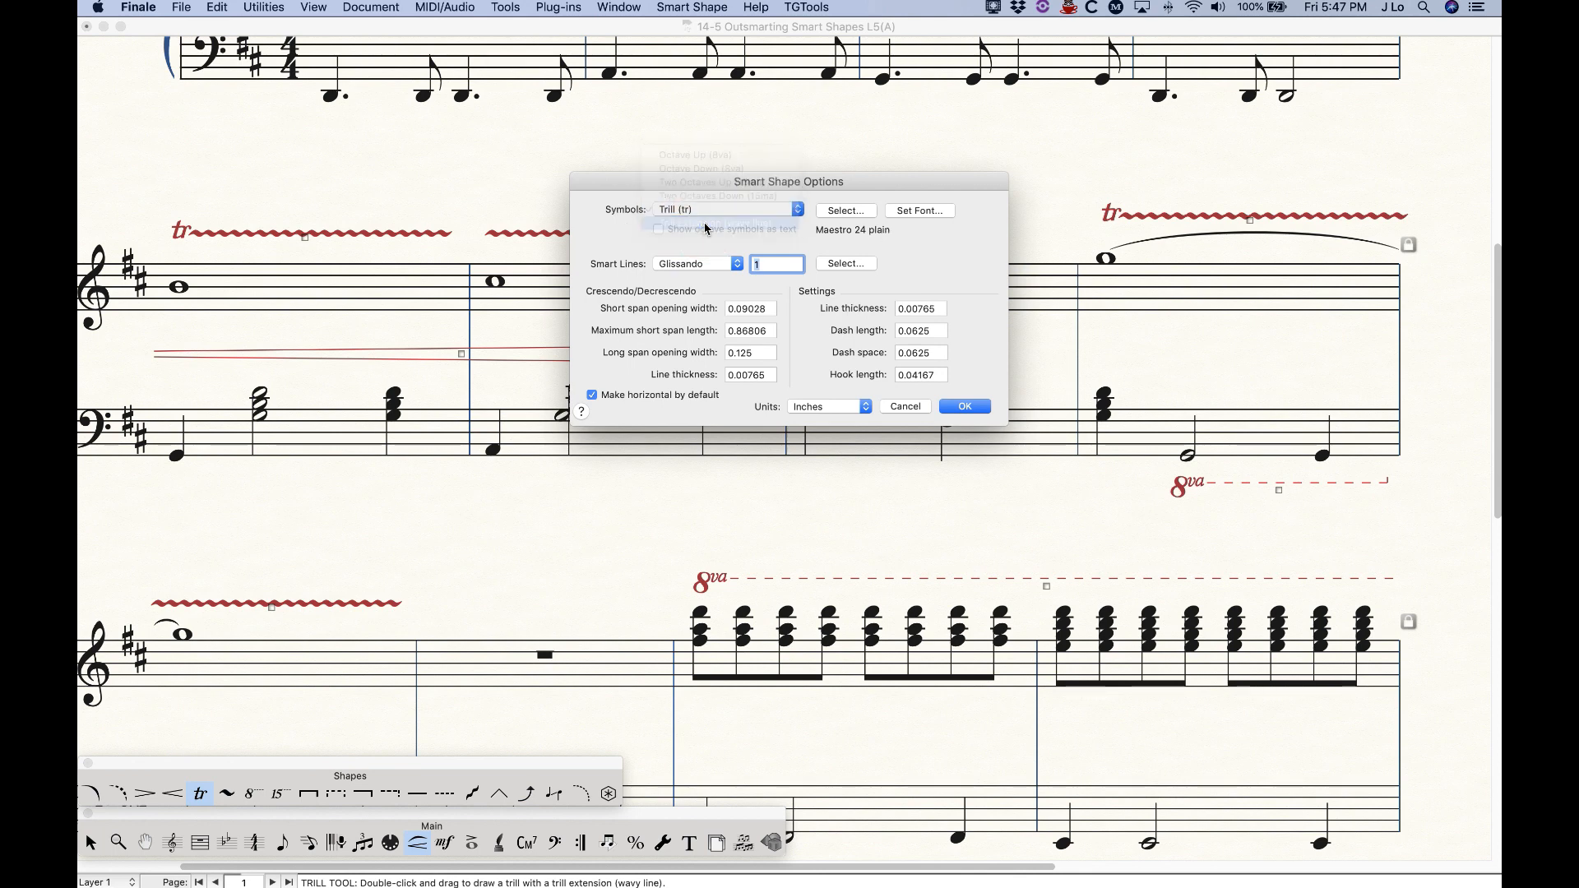
pyautogui.click(853, 217)
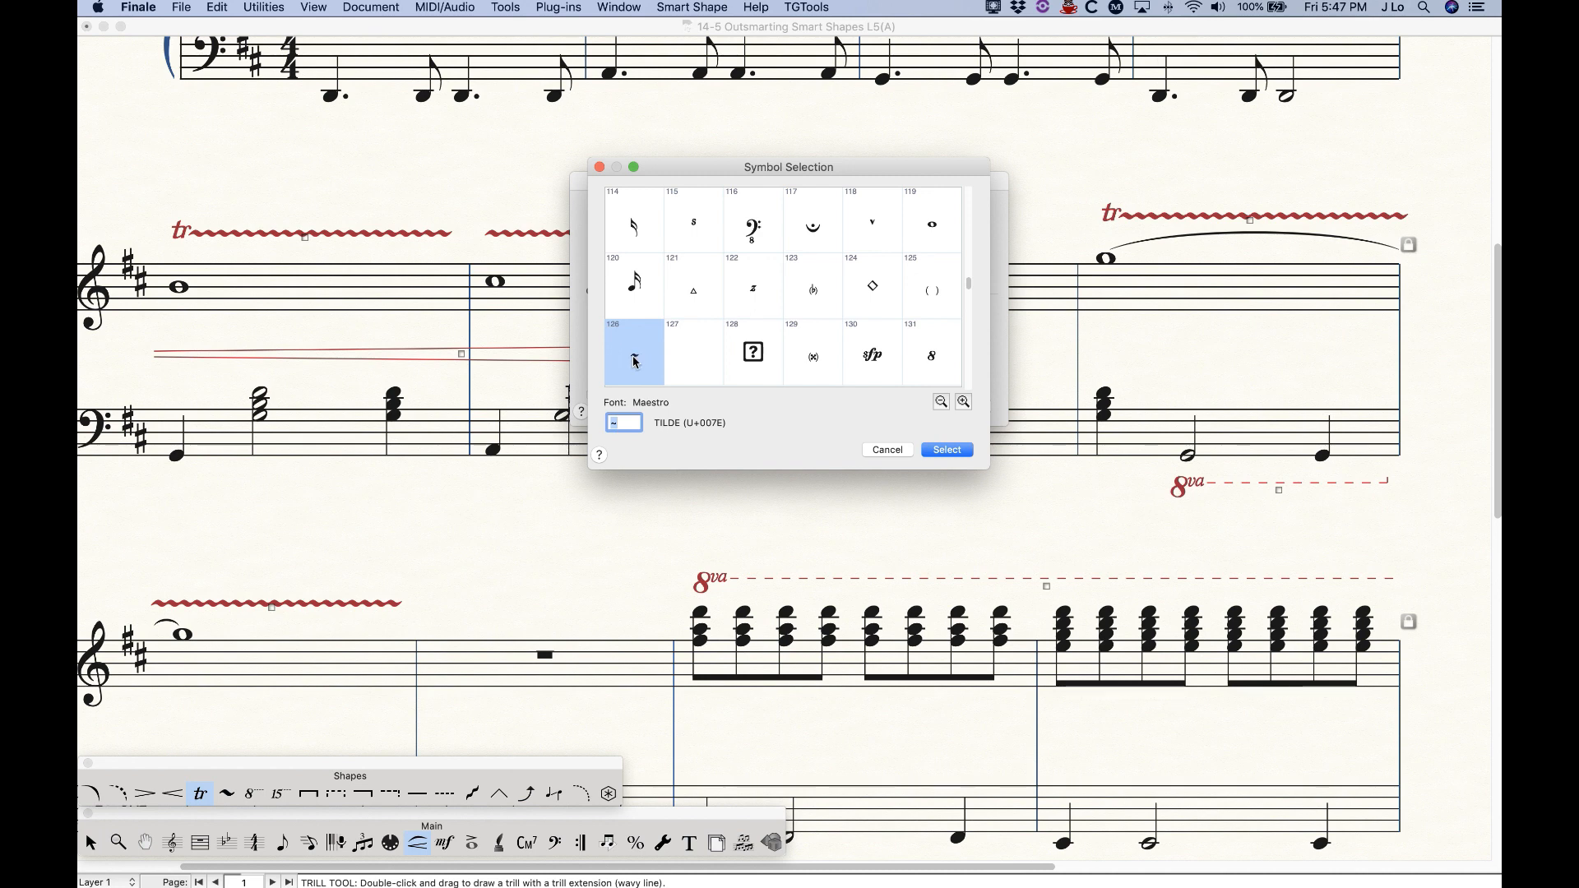
pyautogui.click(947, 451)
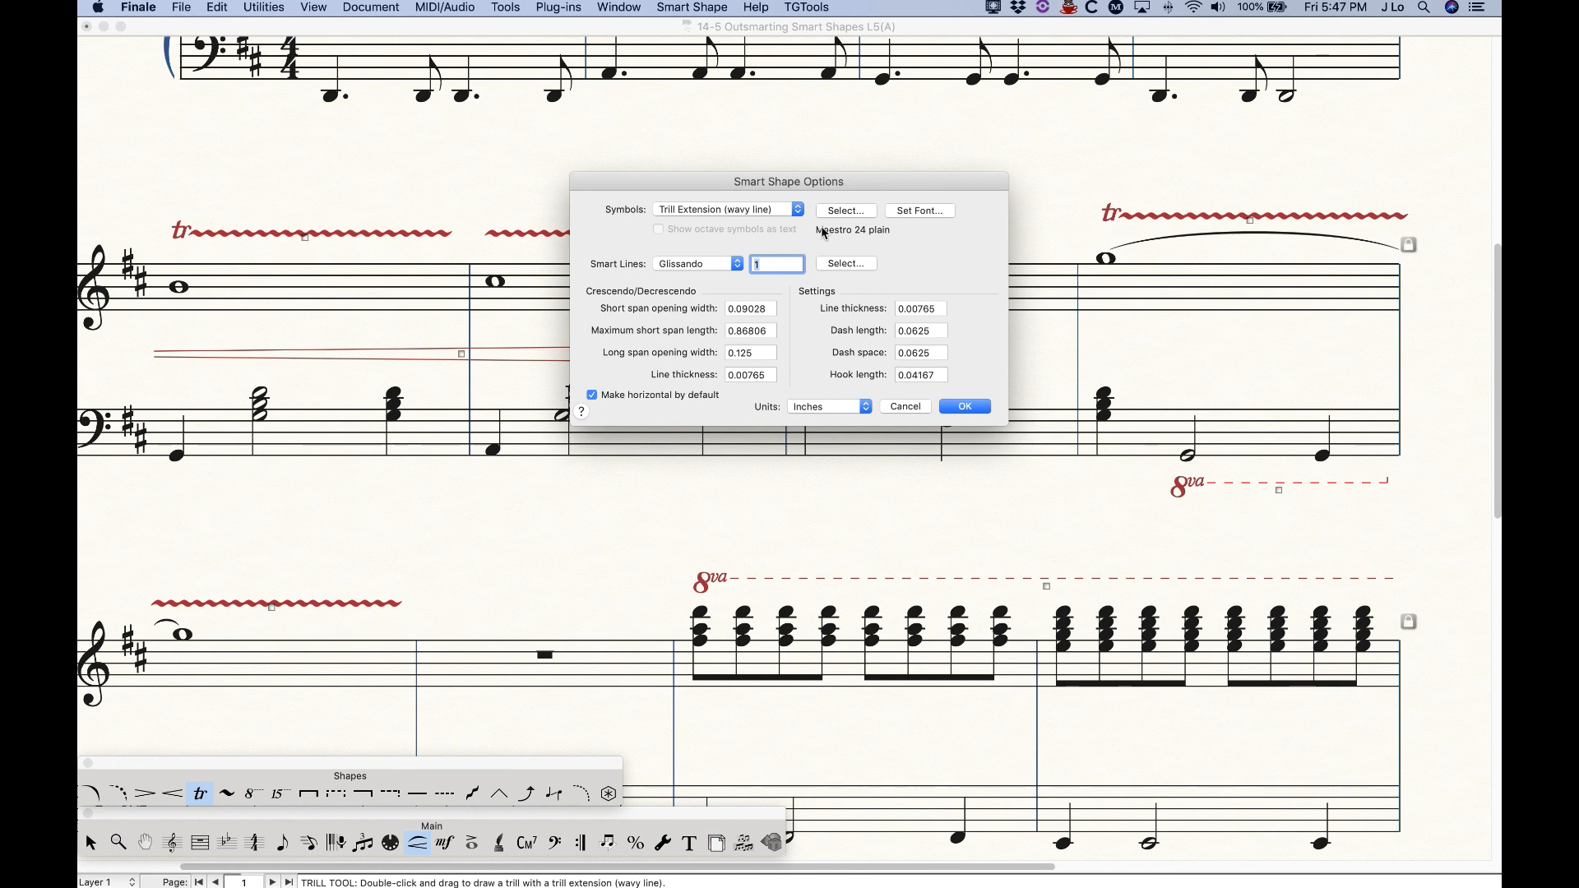
# Keep Trill Extension (wavy line) as the selected symbol and apply the Smart Shape options to the score.
pyautogui.click(761, 210)
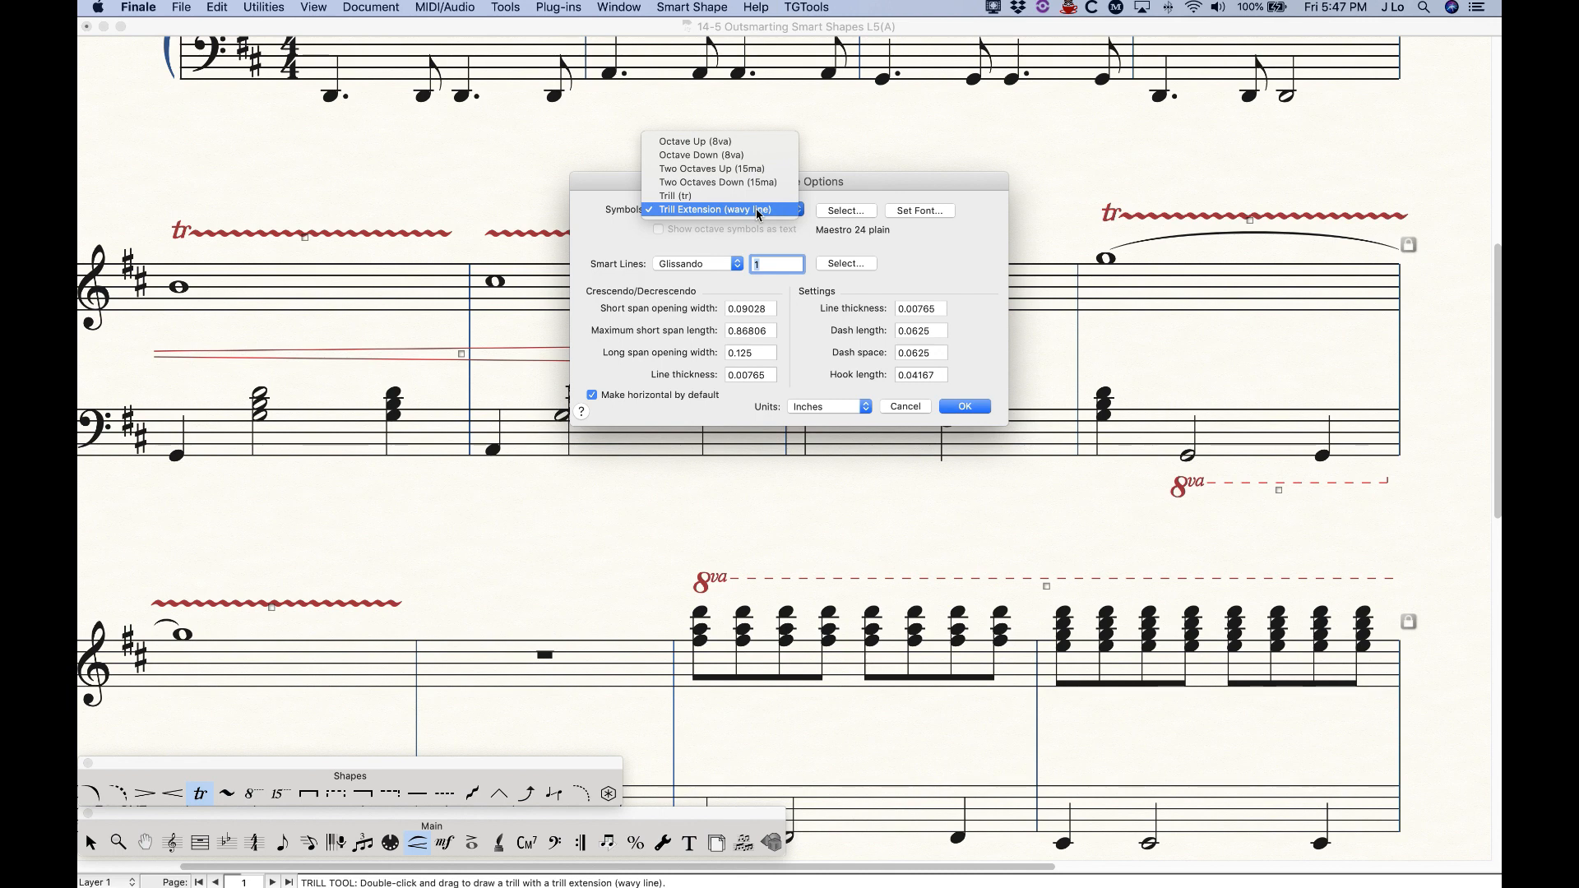
pyautogui.click(757, 210)
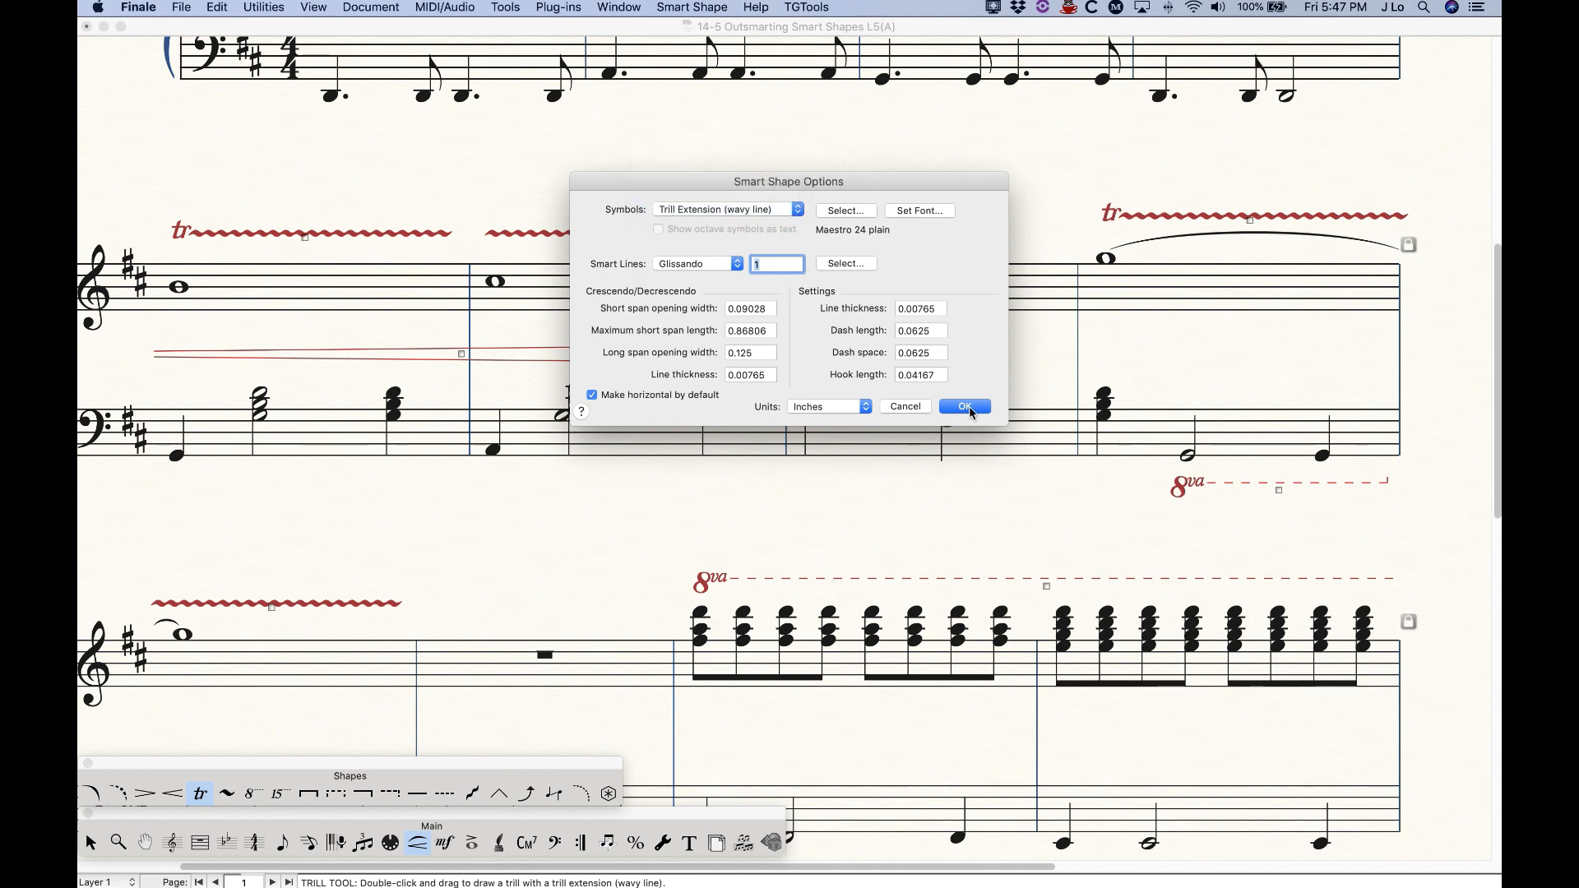
pyautogui.click(964, 406)
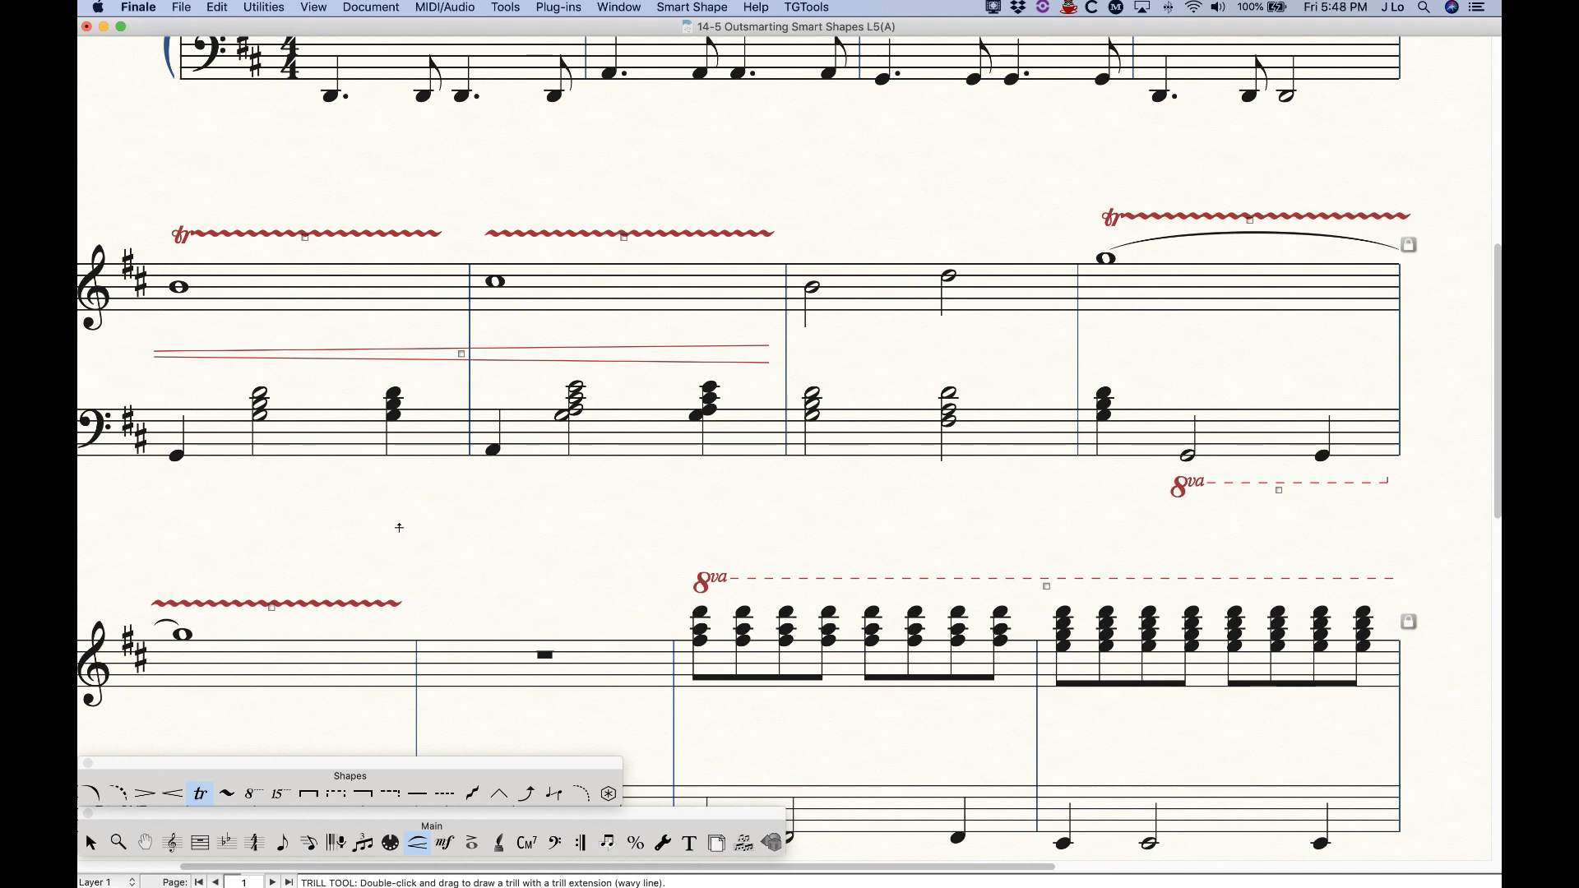
# Activate the Trill Extension tool and examine the context commands for the wavy line above the second measure of the trill system.
pyautogui.click(227, 793)
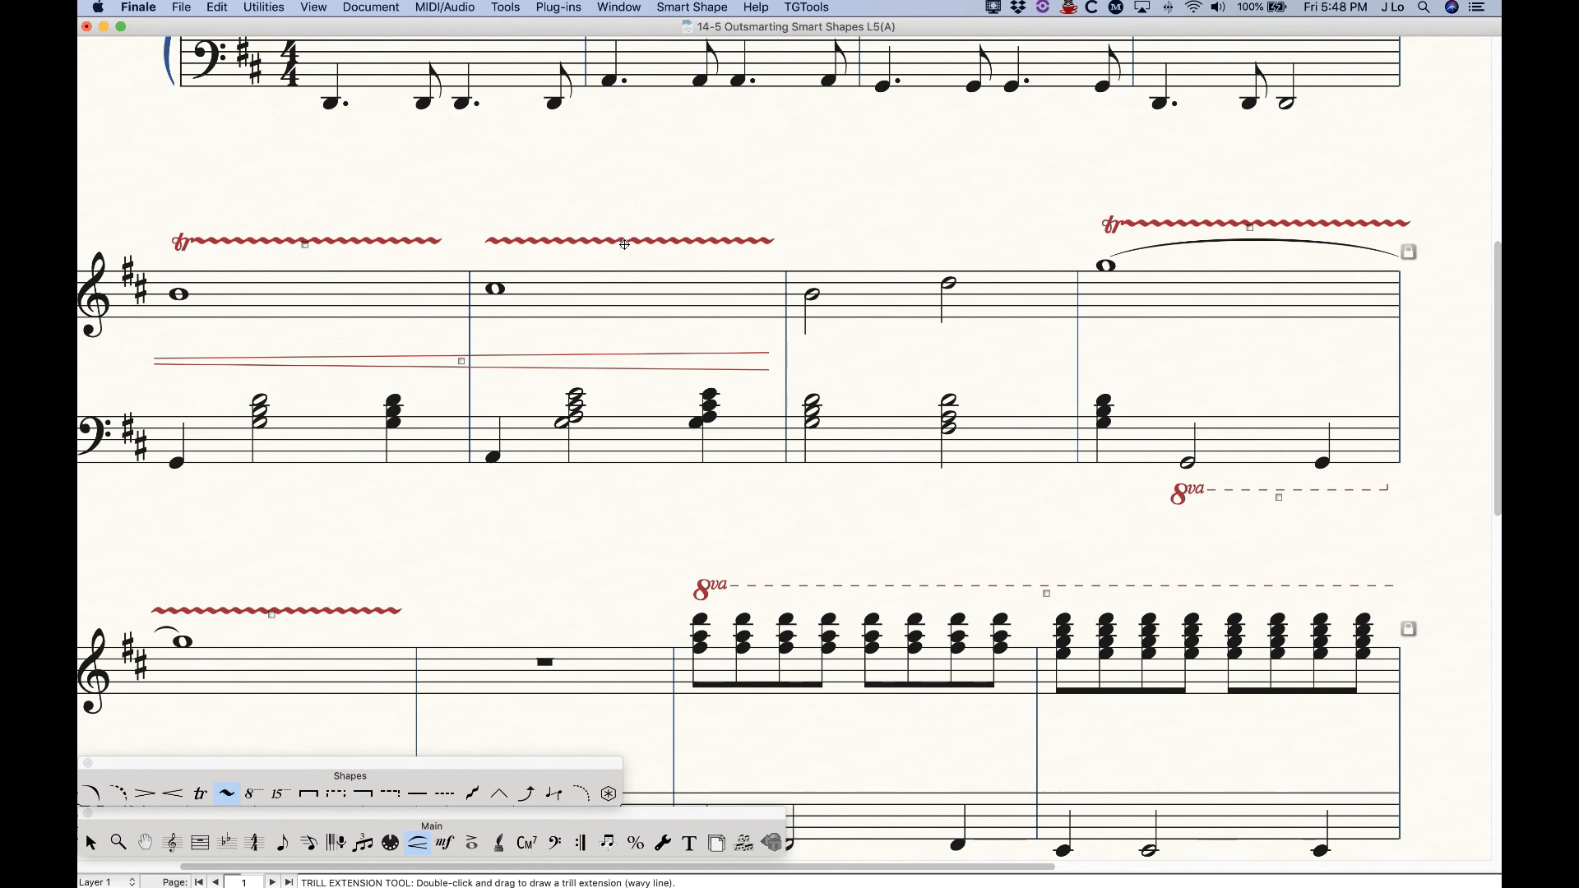
pyautogui.rightClick(624, 244)
pyautogui.click(620, 204)
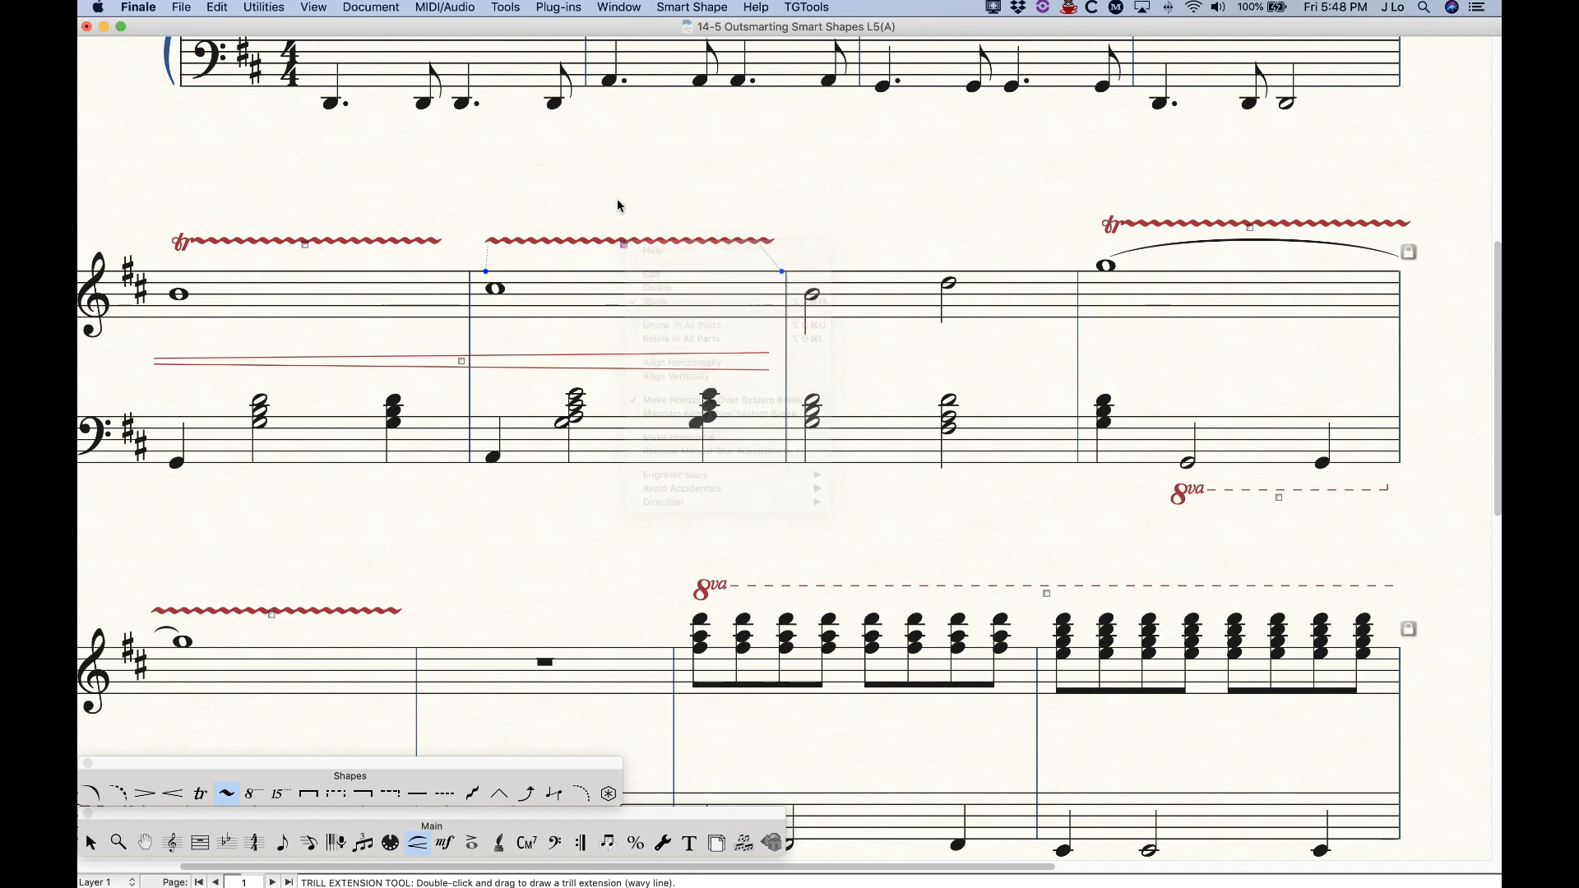
pyautogui.rightClick(625, 244)
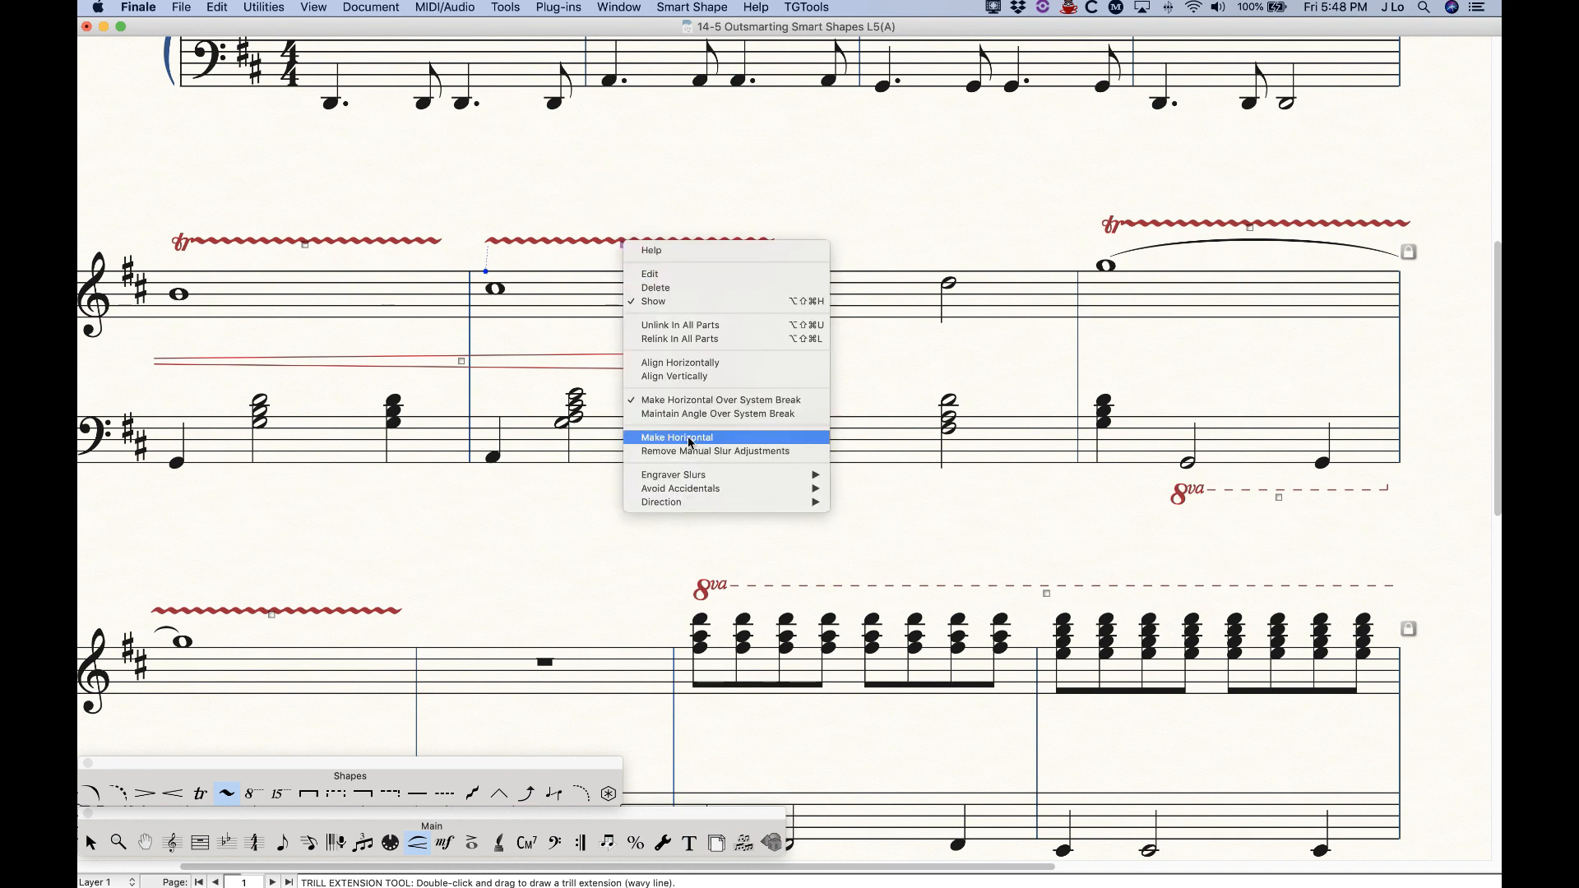
pyautogui.click(606, 190)
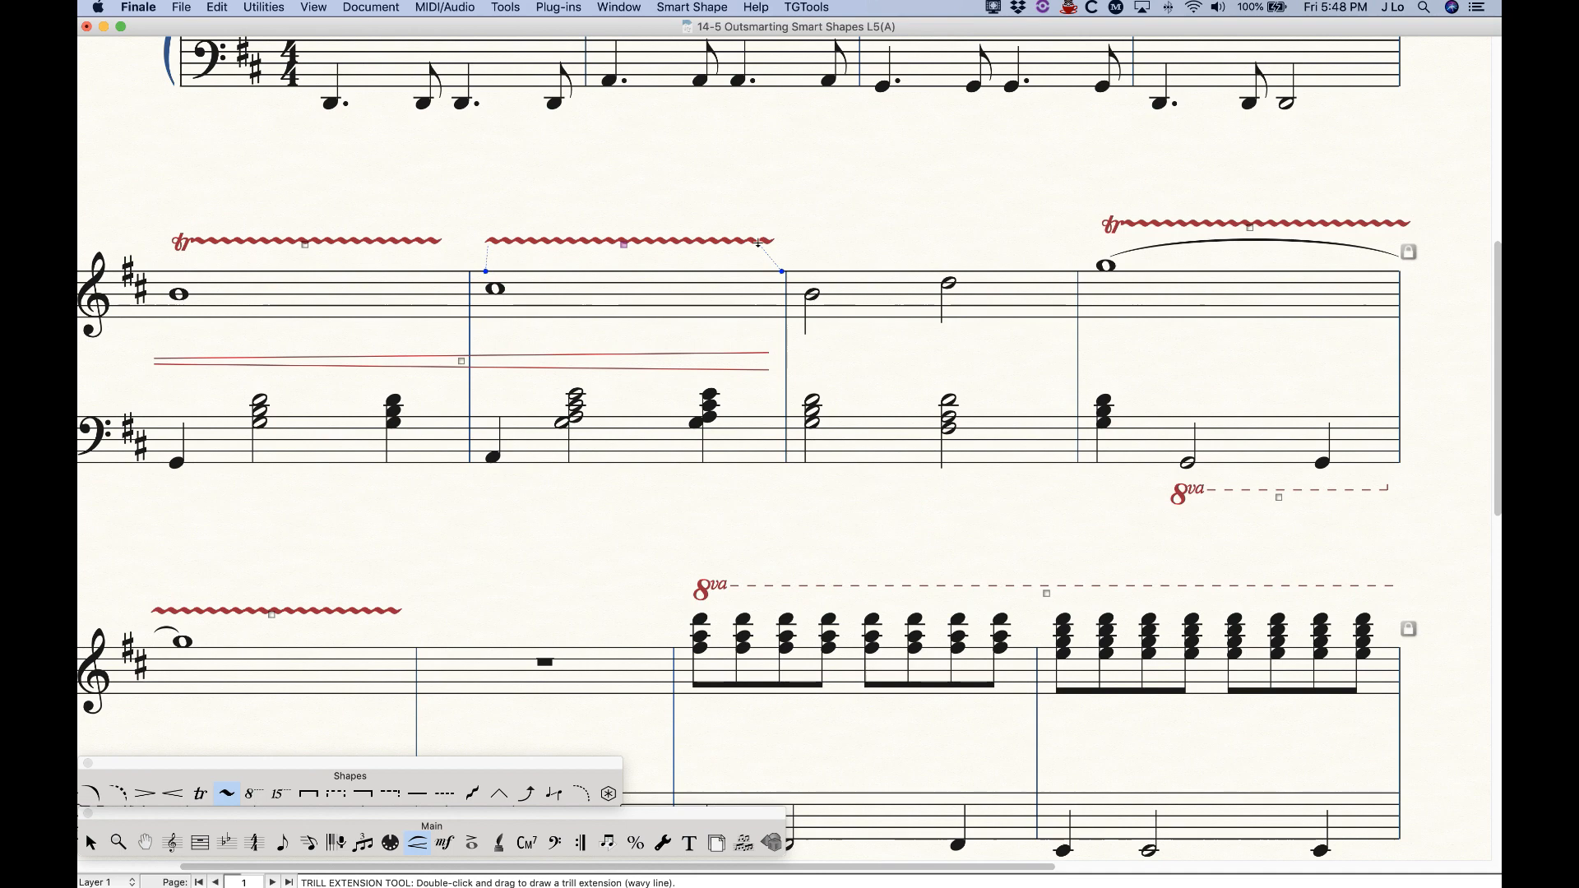
# Reopen Smart Shape Options, set the Smart Lines type to Custom Line, and open the list of available custom lines.
pyautogui.scroll(-3, 827, 386)
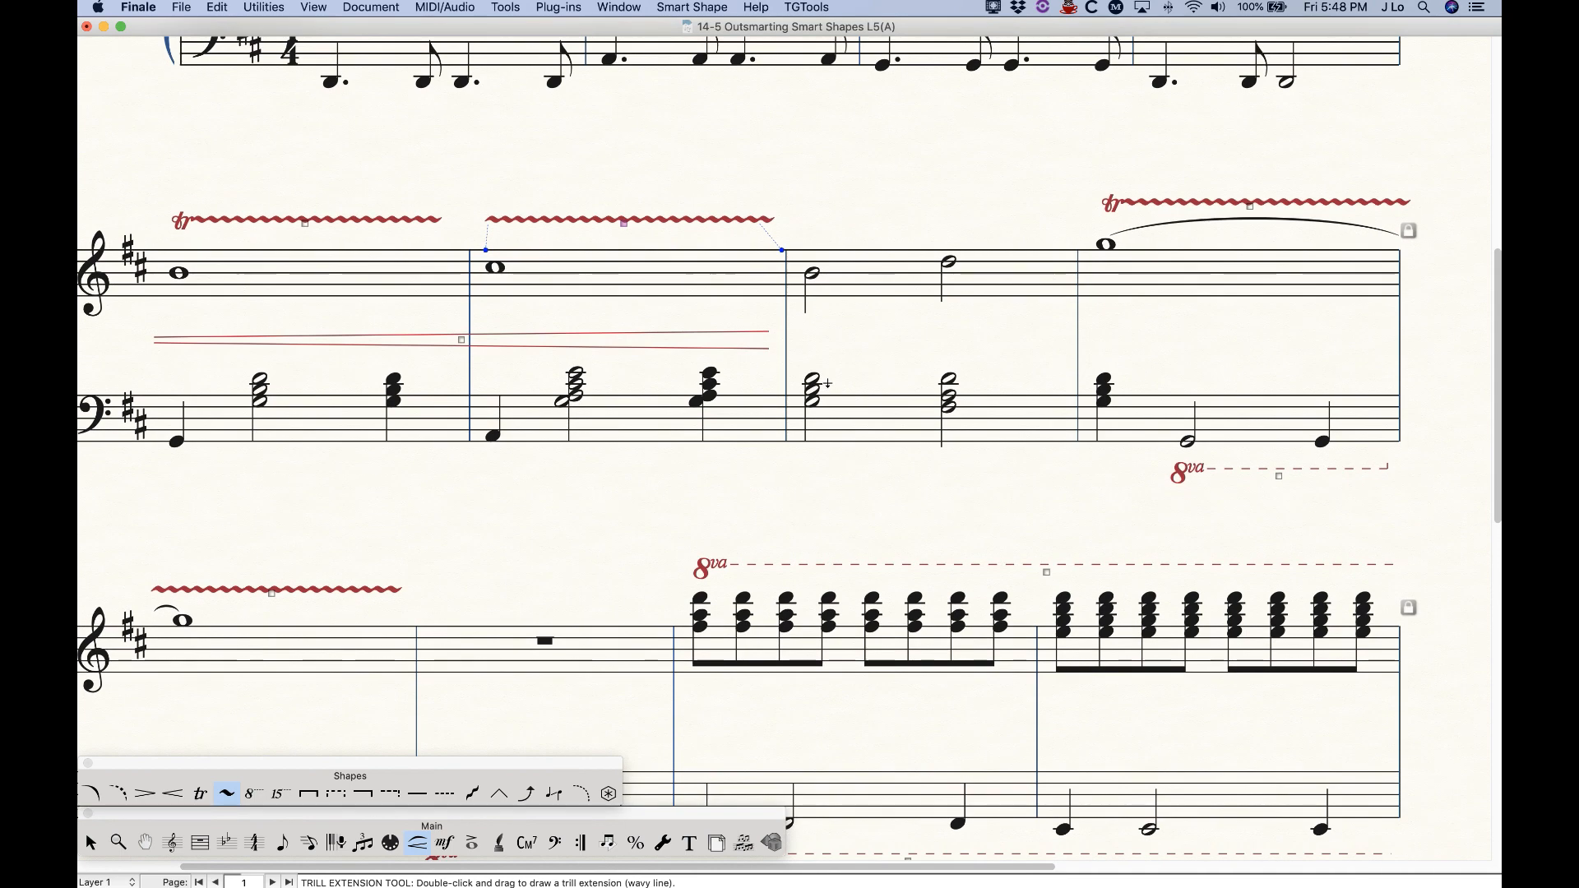
pyautogui.scroll(-2, 828, 384)
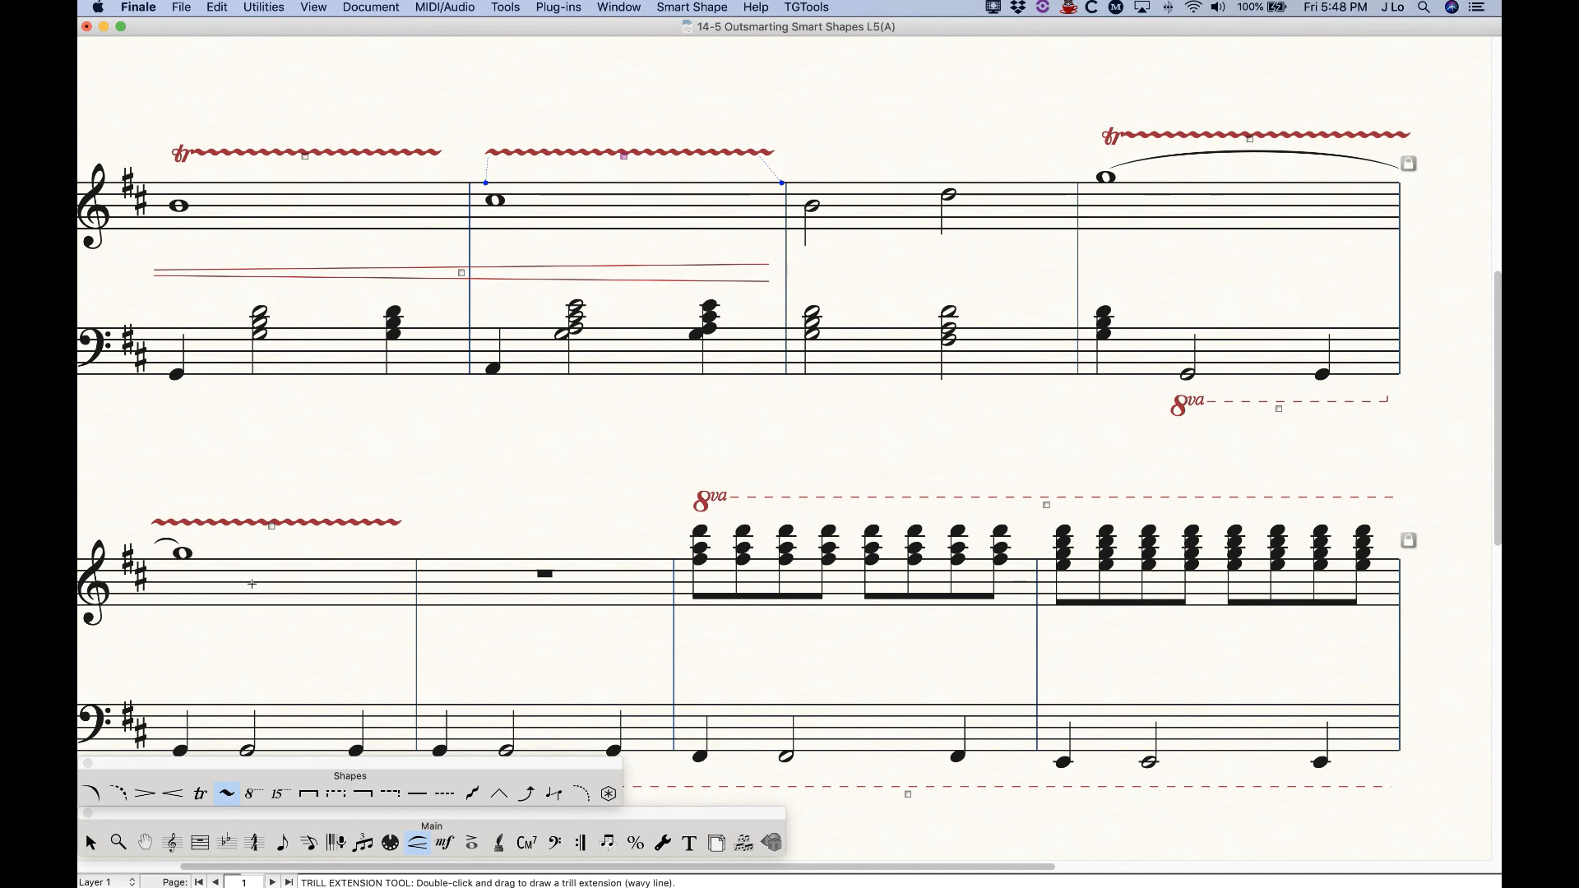
pyautogui.scroll(-1, 265, 583)
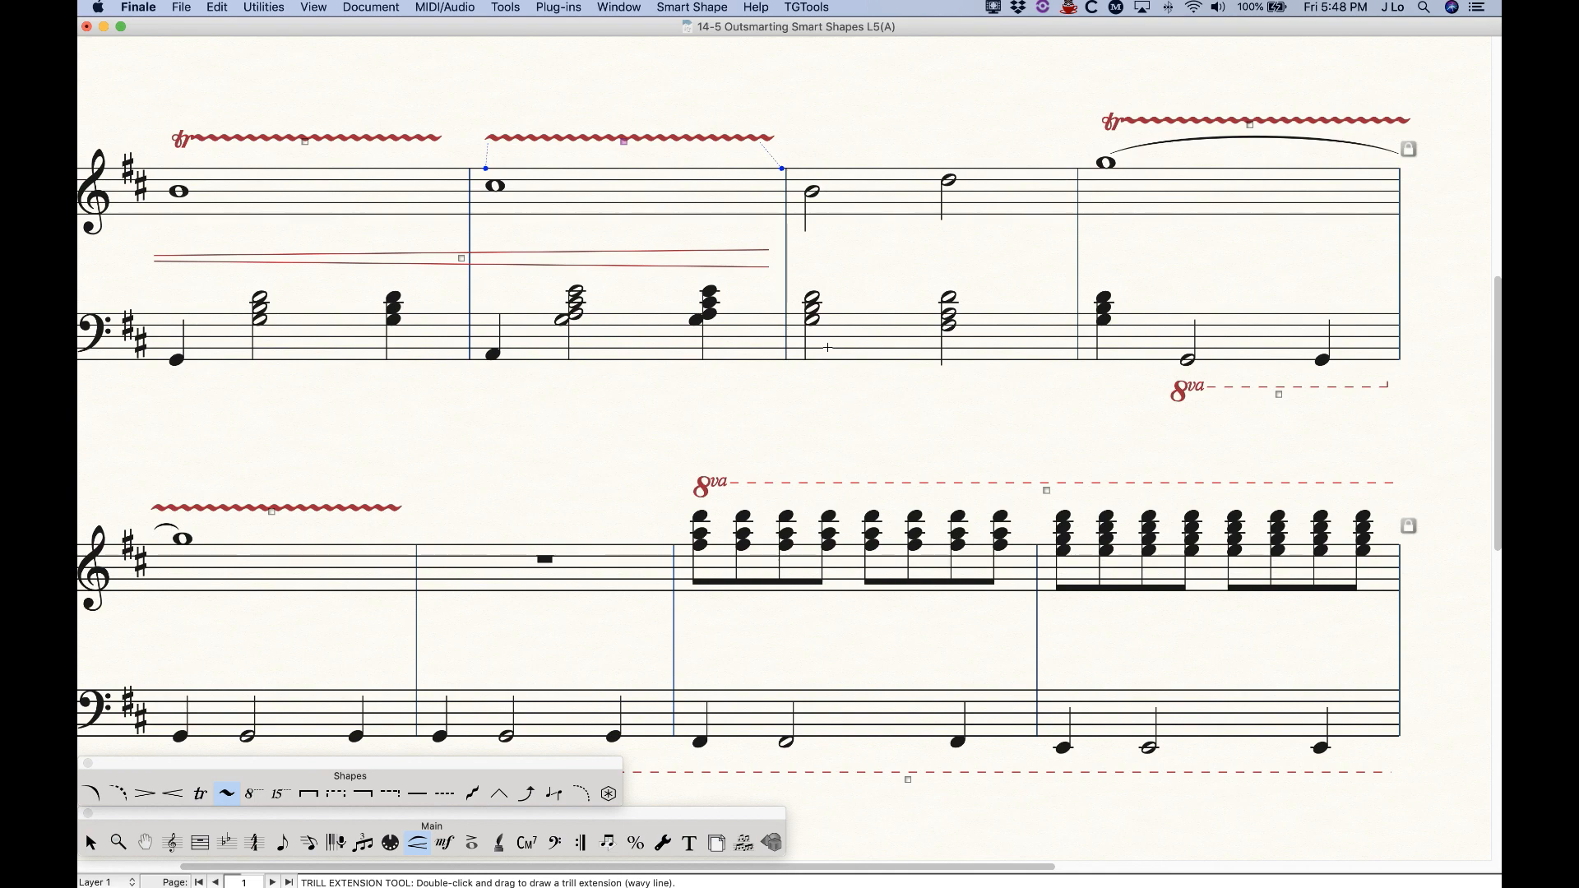
pyautogui.click(689, 7)
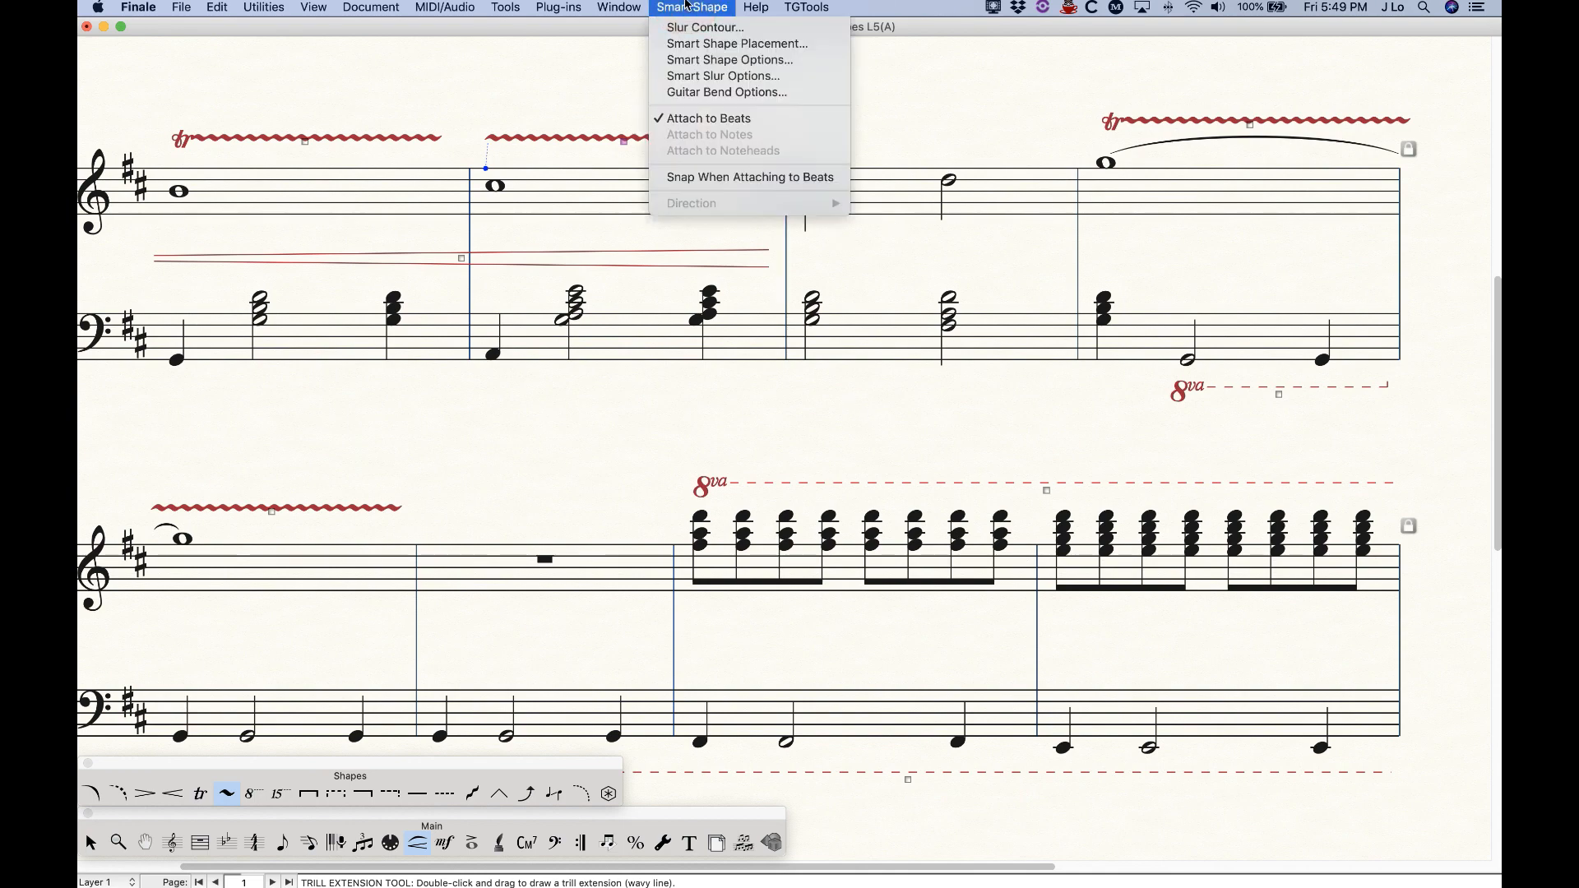
pyautogui.click(714, 63)
pyautogui.click(696, 265)
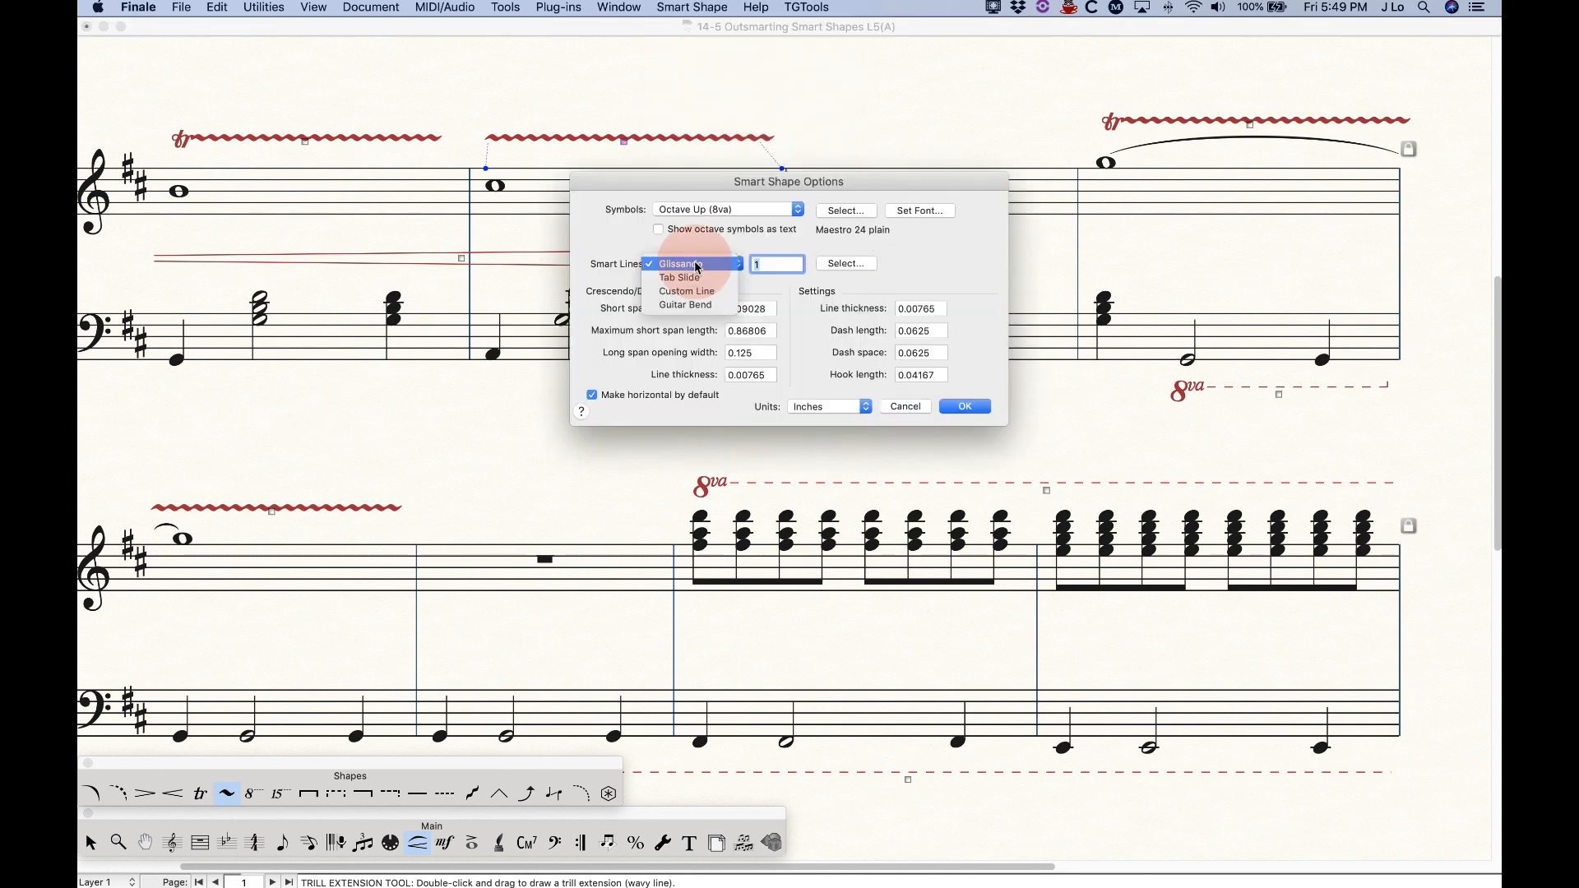
pyautogui.click(699, 292)
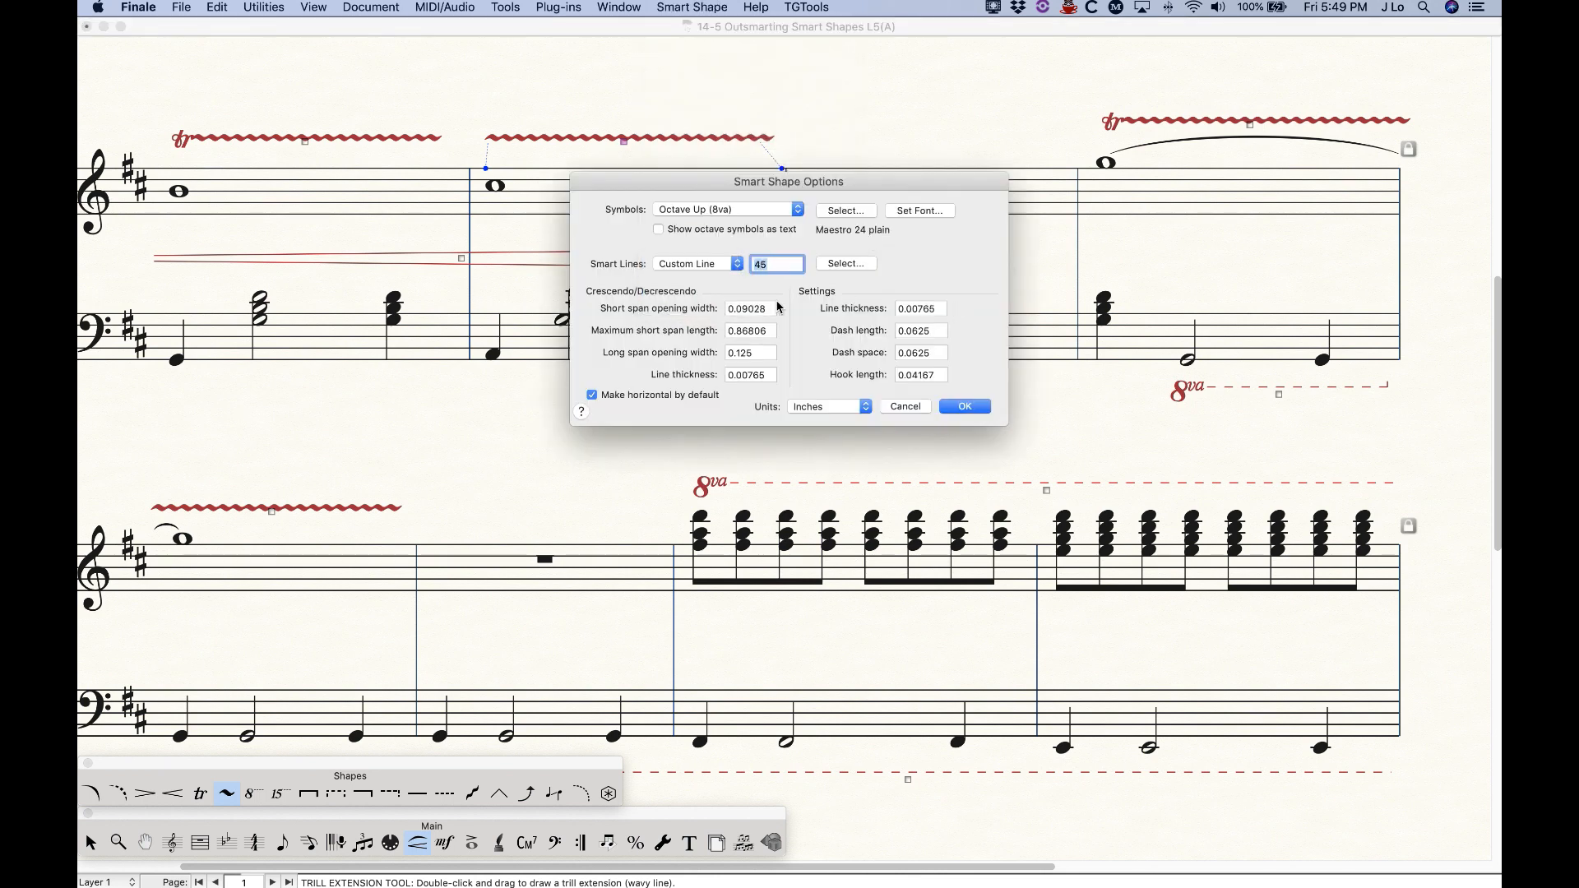
pyautogui.click(836, 262)
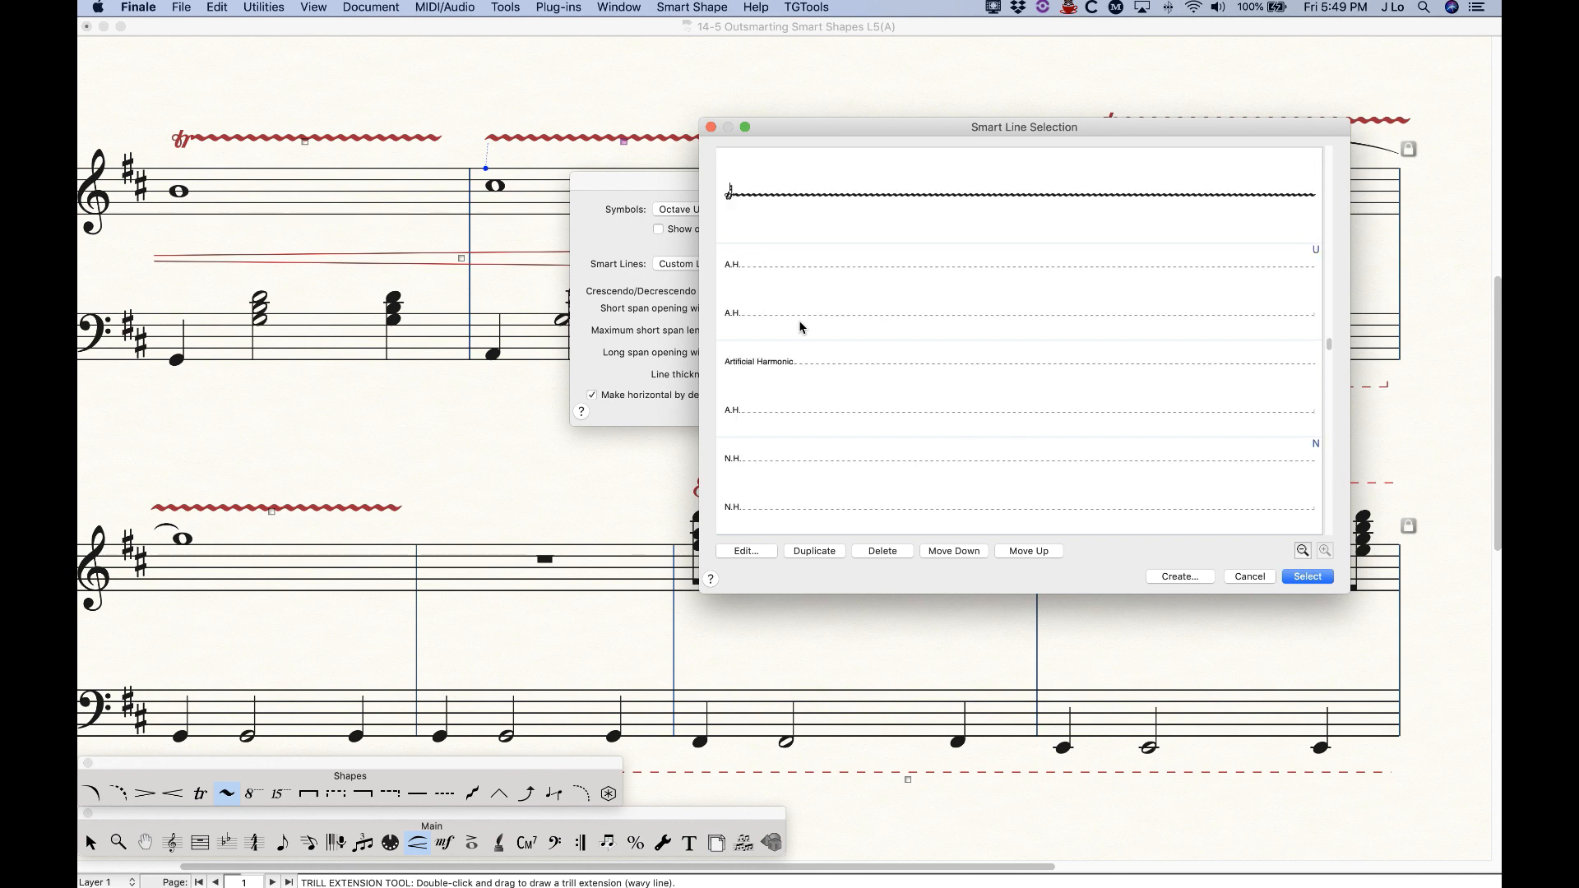
# Open the plain tr line with parenthesised continuation in the Smart Line Designer and examine its Character line style and character.
pyautogui.scroll(3, 797, 319)
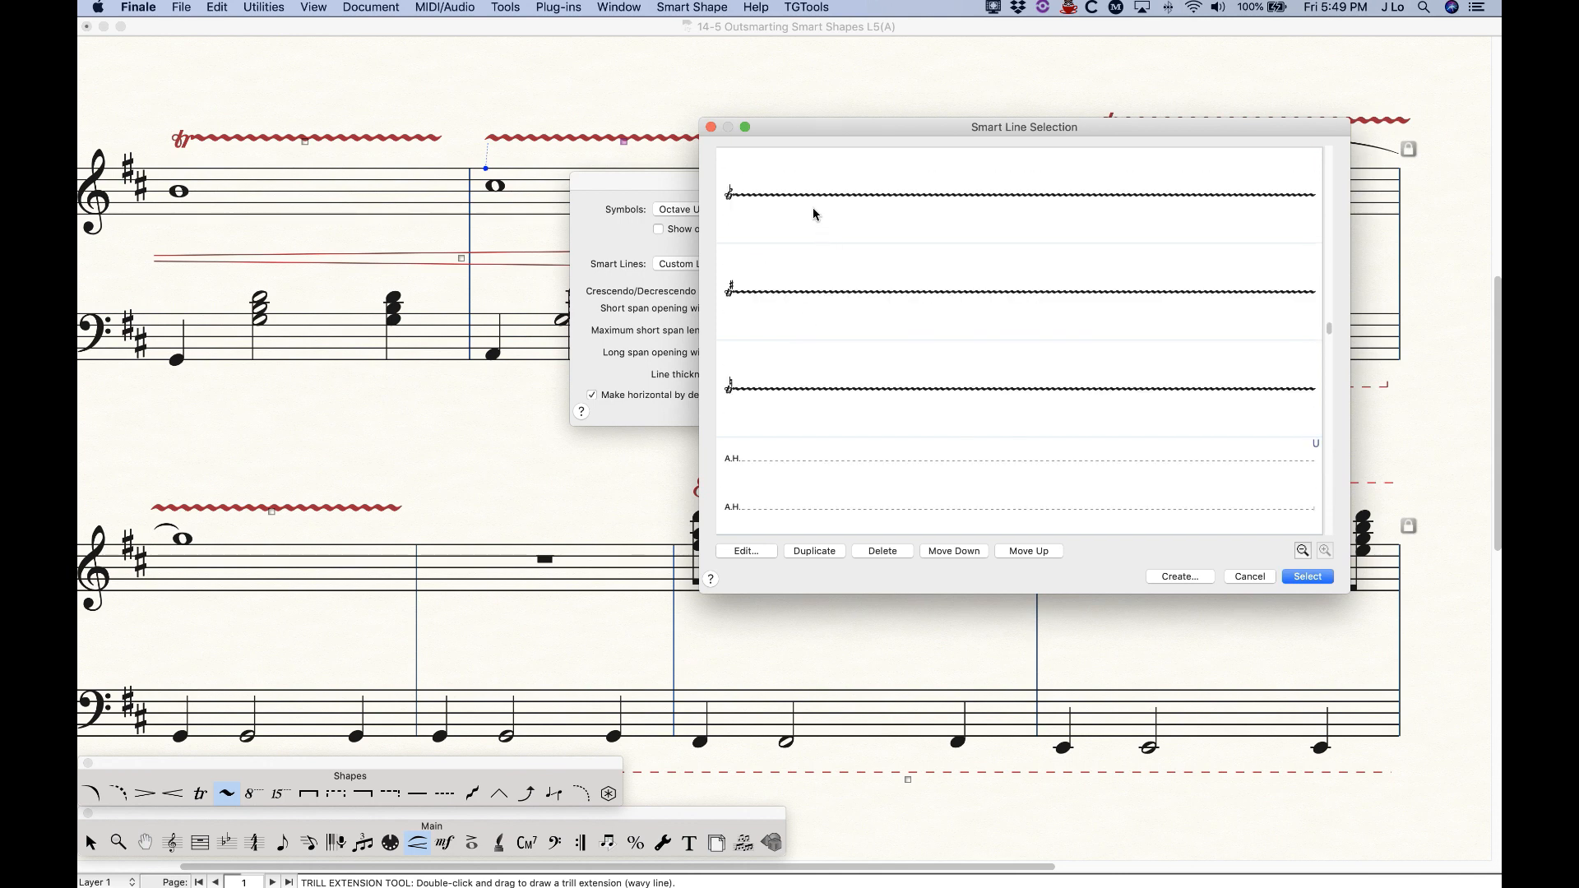
pyautogui.scroll(2, 888, 263)
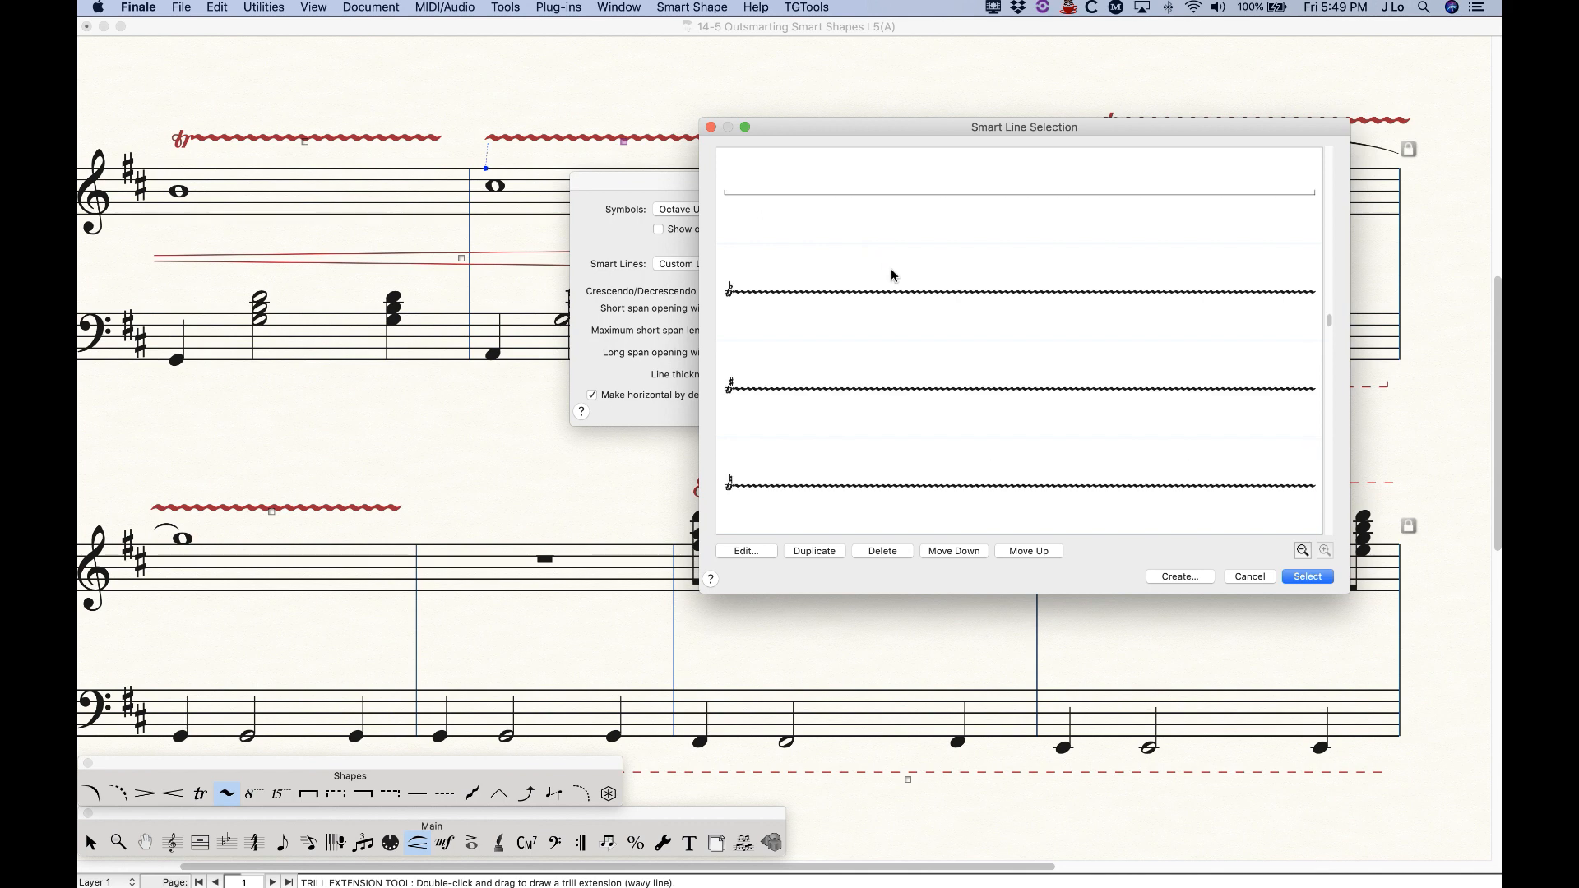
pyautogui.scroll(-10, 892, 275)
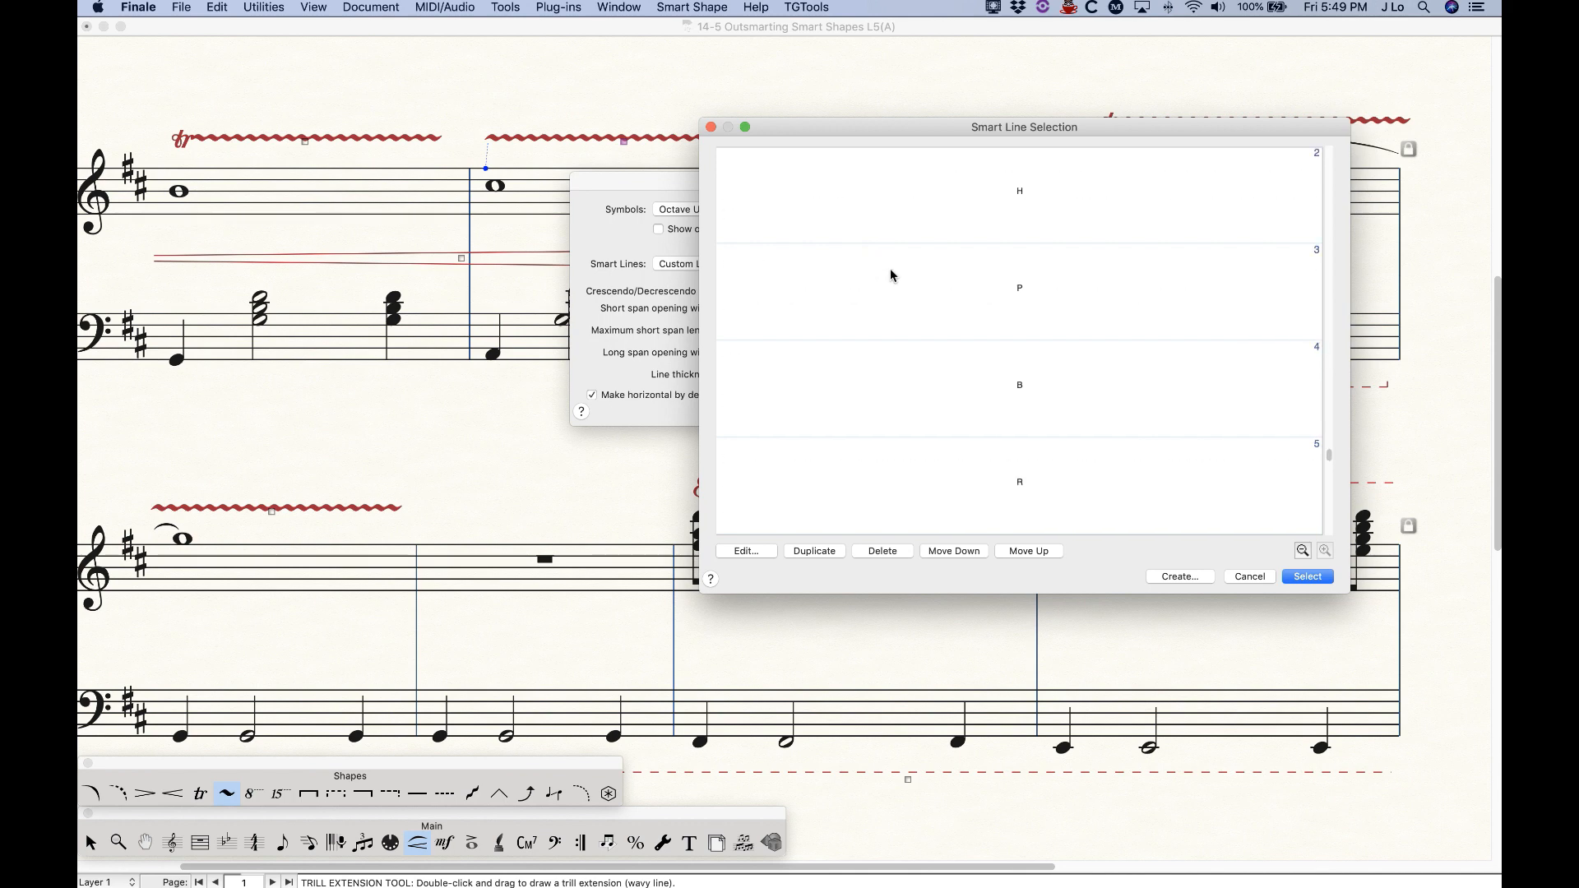
pyautogui.scroll(-5, 890, 271)
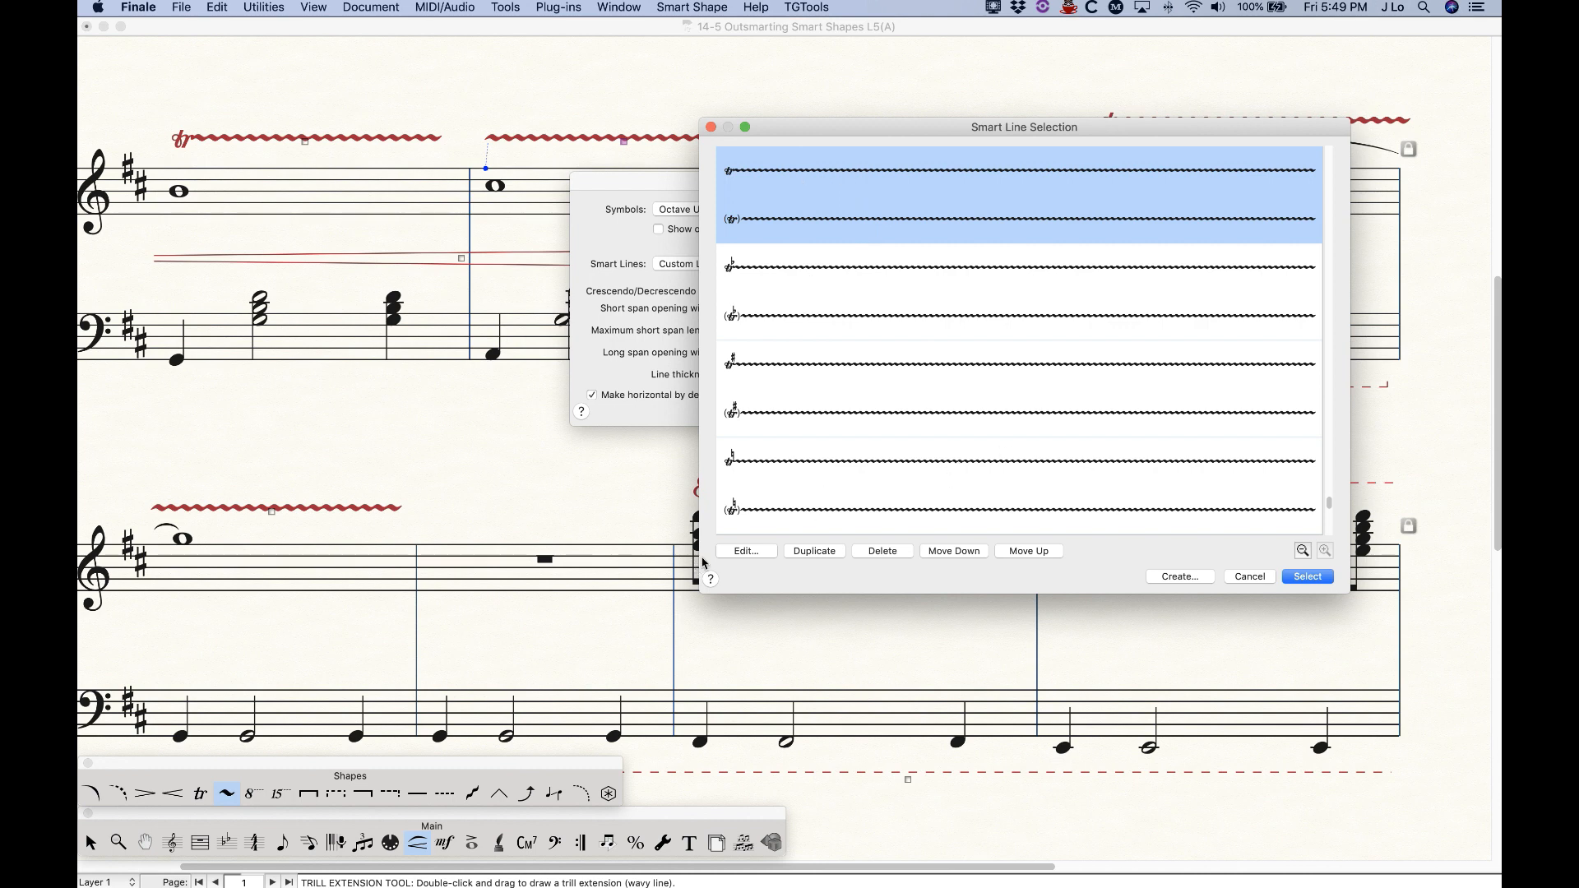
pyautogui.click(745, 552)
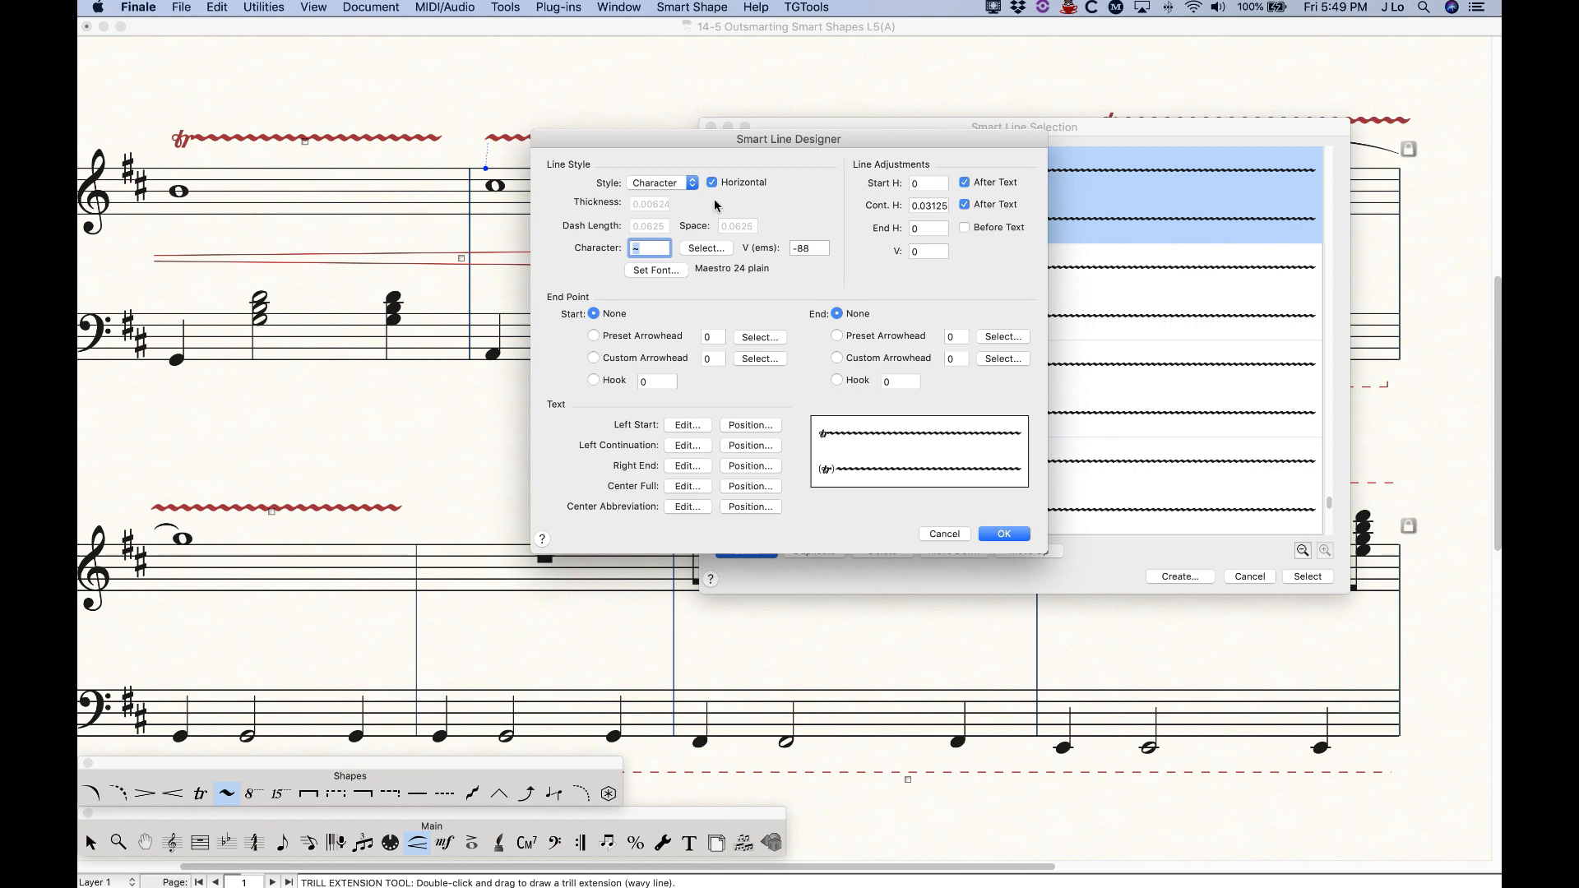
pyautogui.click(646, 185)
pyautogui.click(708, 253)
pyautogui.click(944, 451)
# Examine the trill line's Left Start text and its position, accepting both as they are.
pyautogui.click(688, 425)
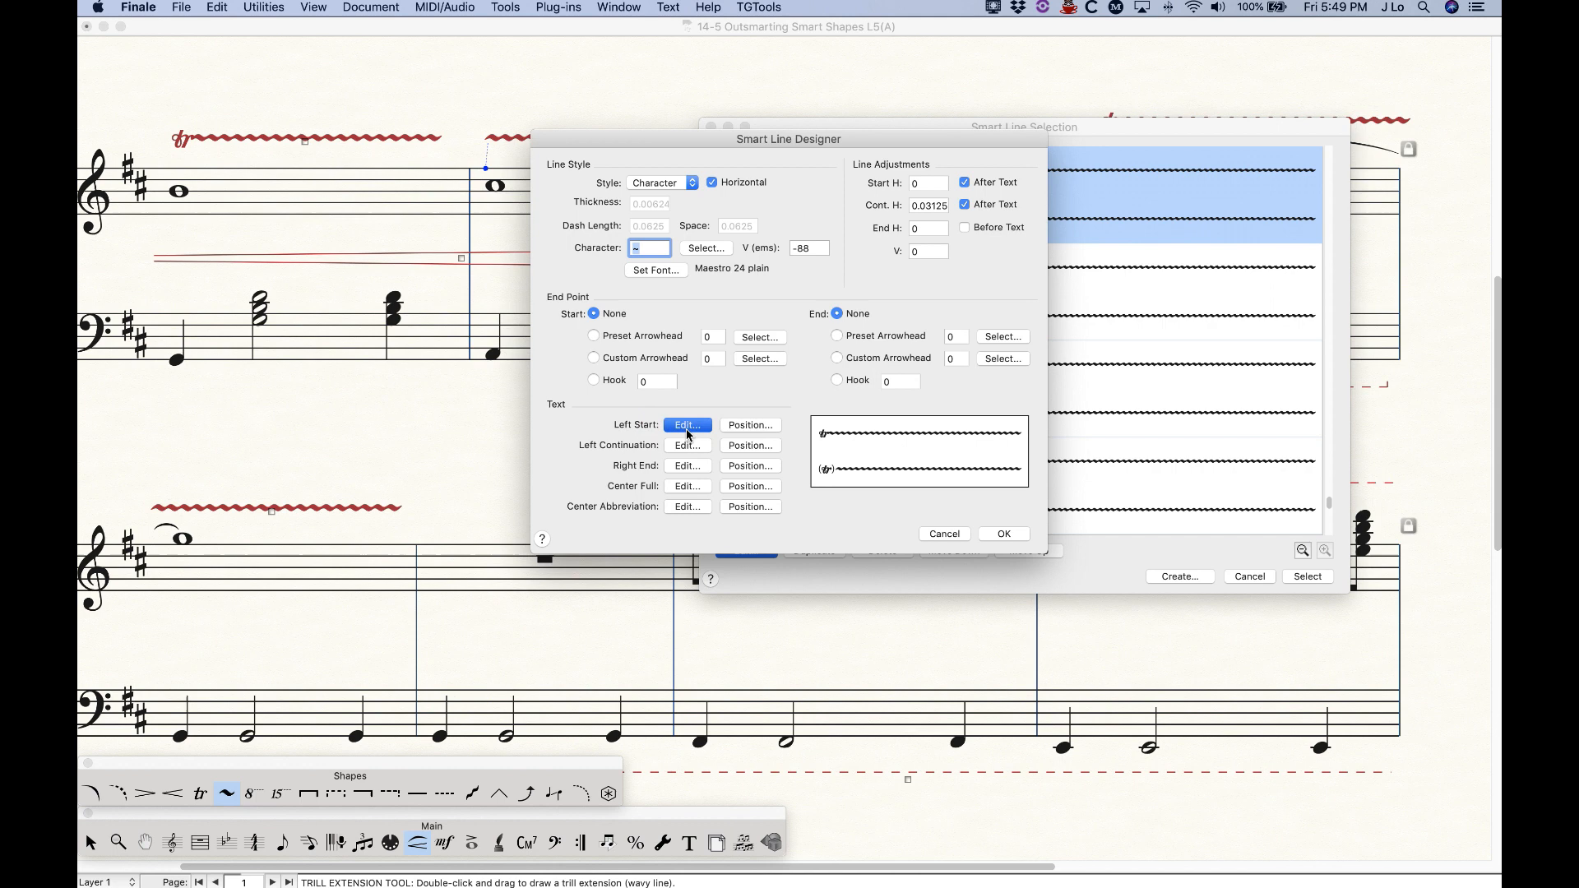
pyautogui.press('super+a')
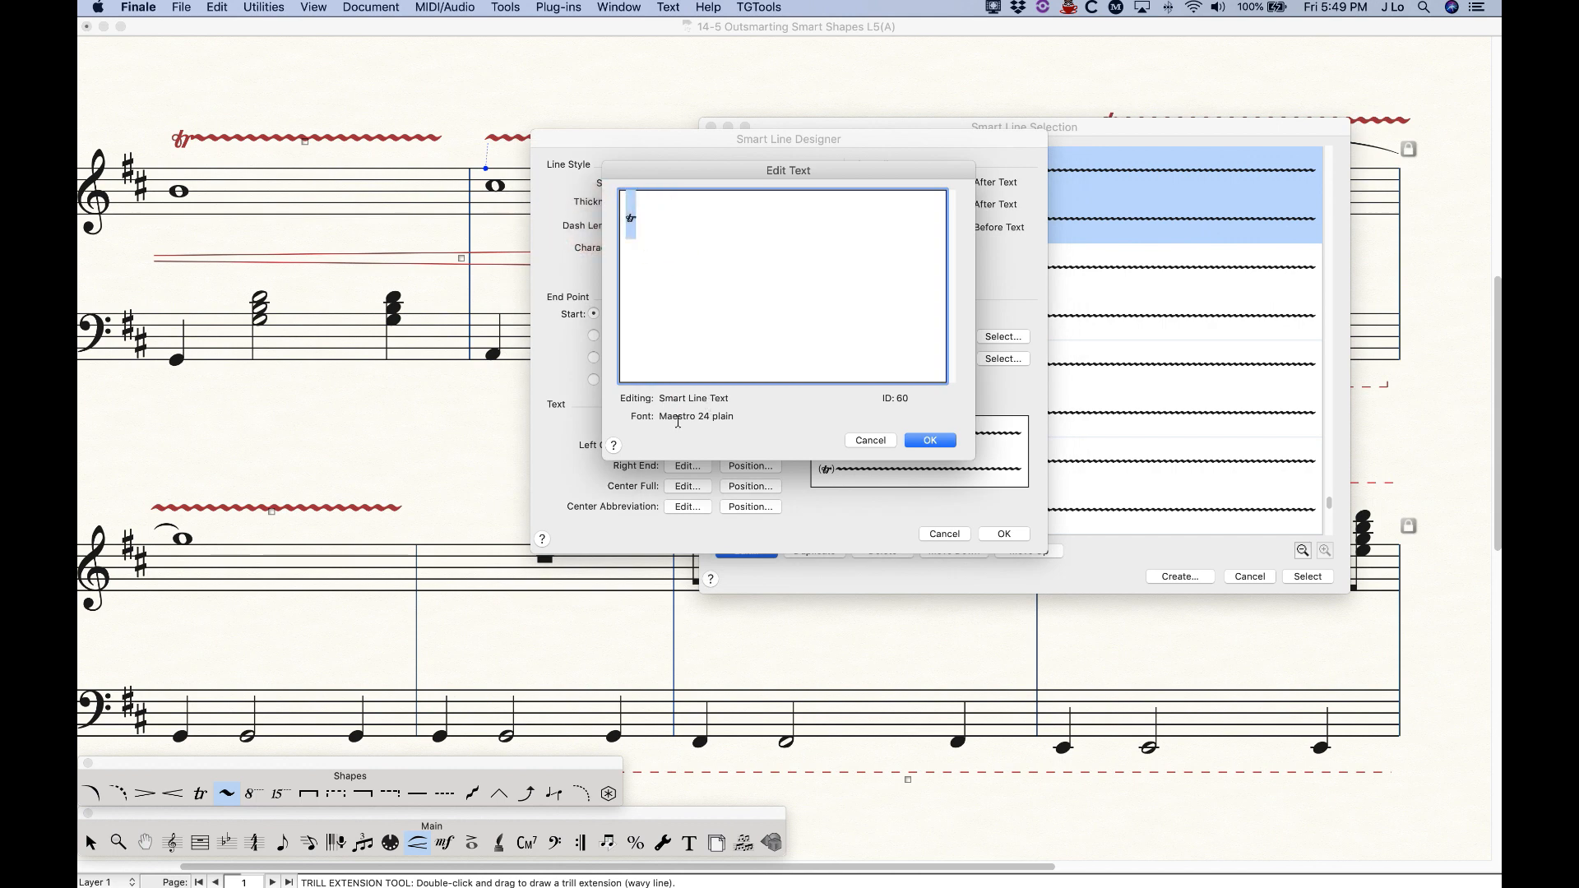
pyautogui.click(920, 441)
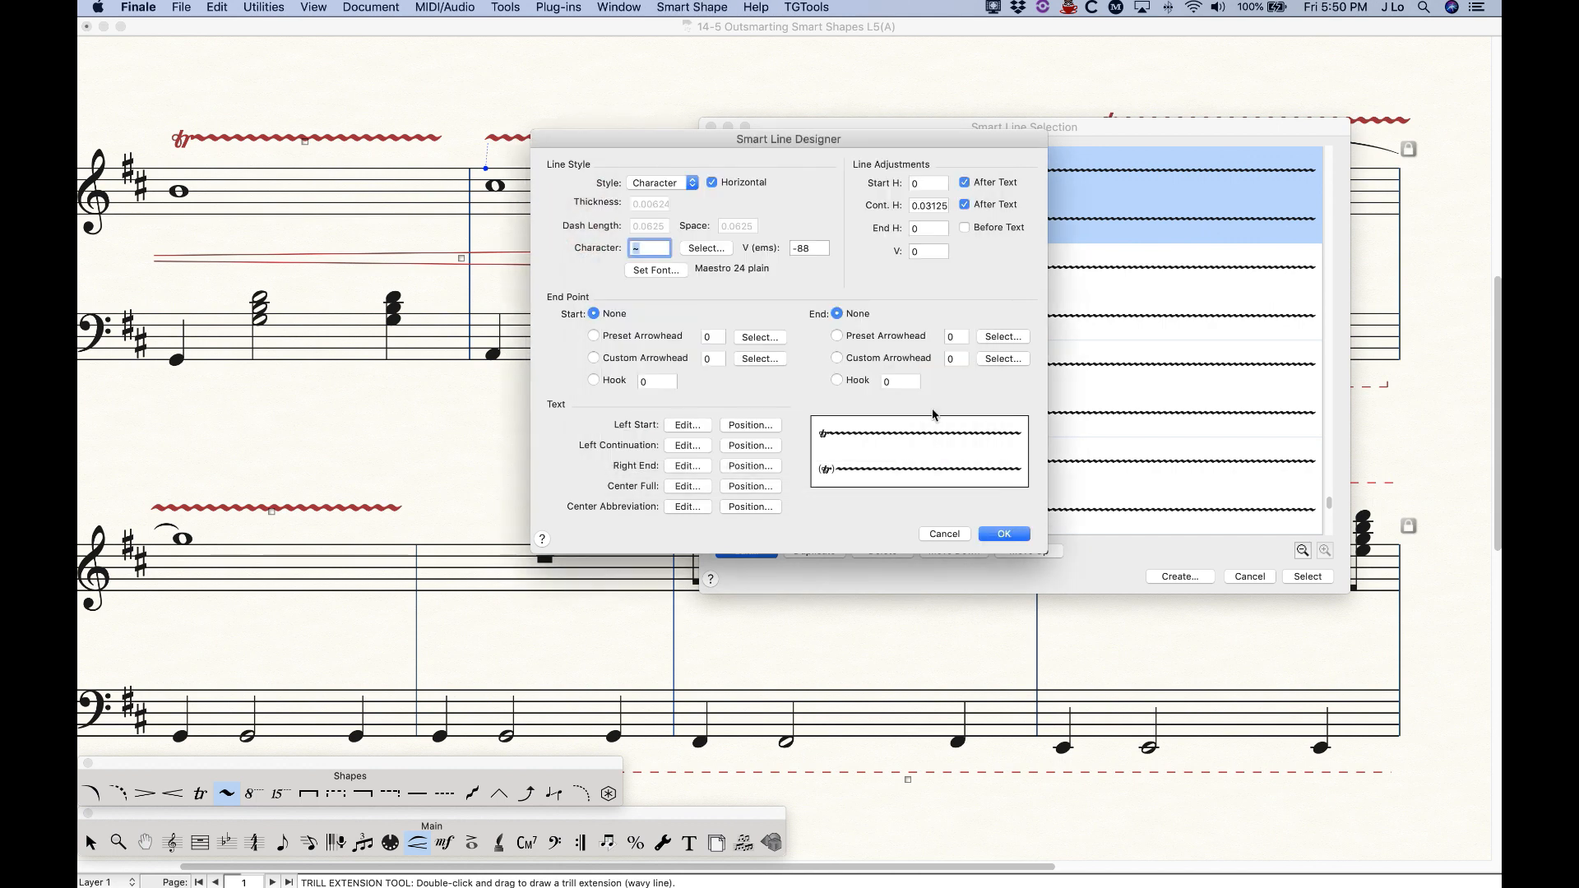
pyautogui.click(774, 427)
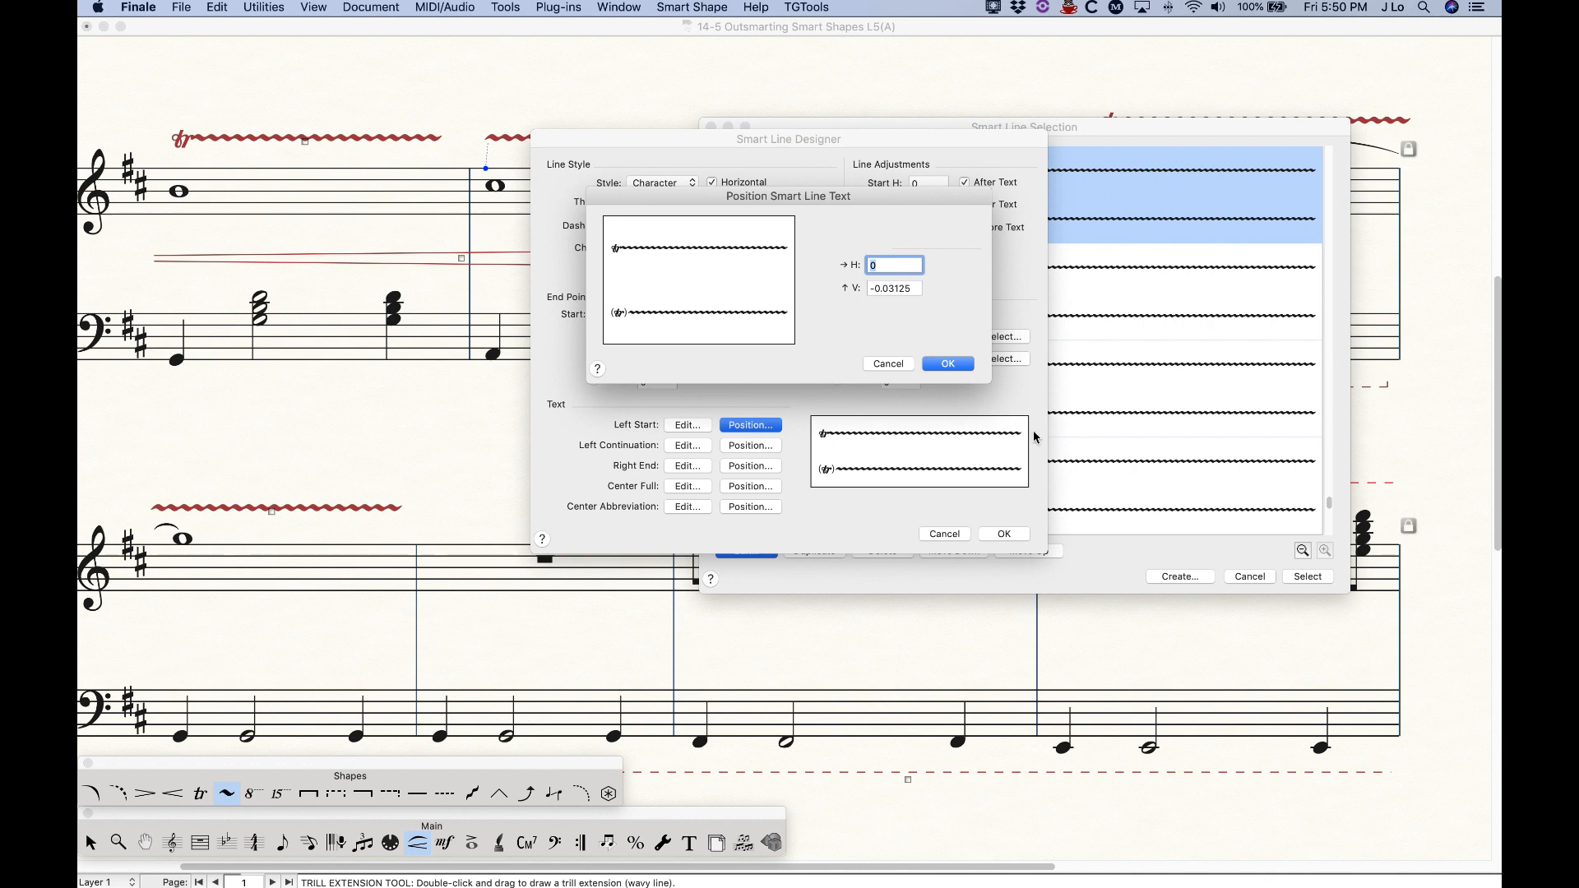
pyautogui.click(942, 364)
# Examine the parenthesised tr Left Continuation text and its position, and accept the line definition.
pyautogui.click(674, 445)
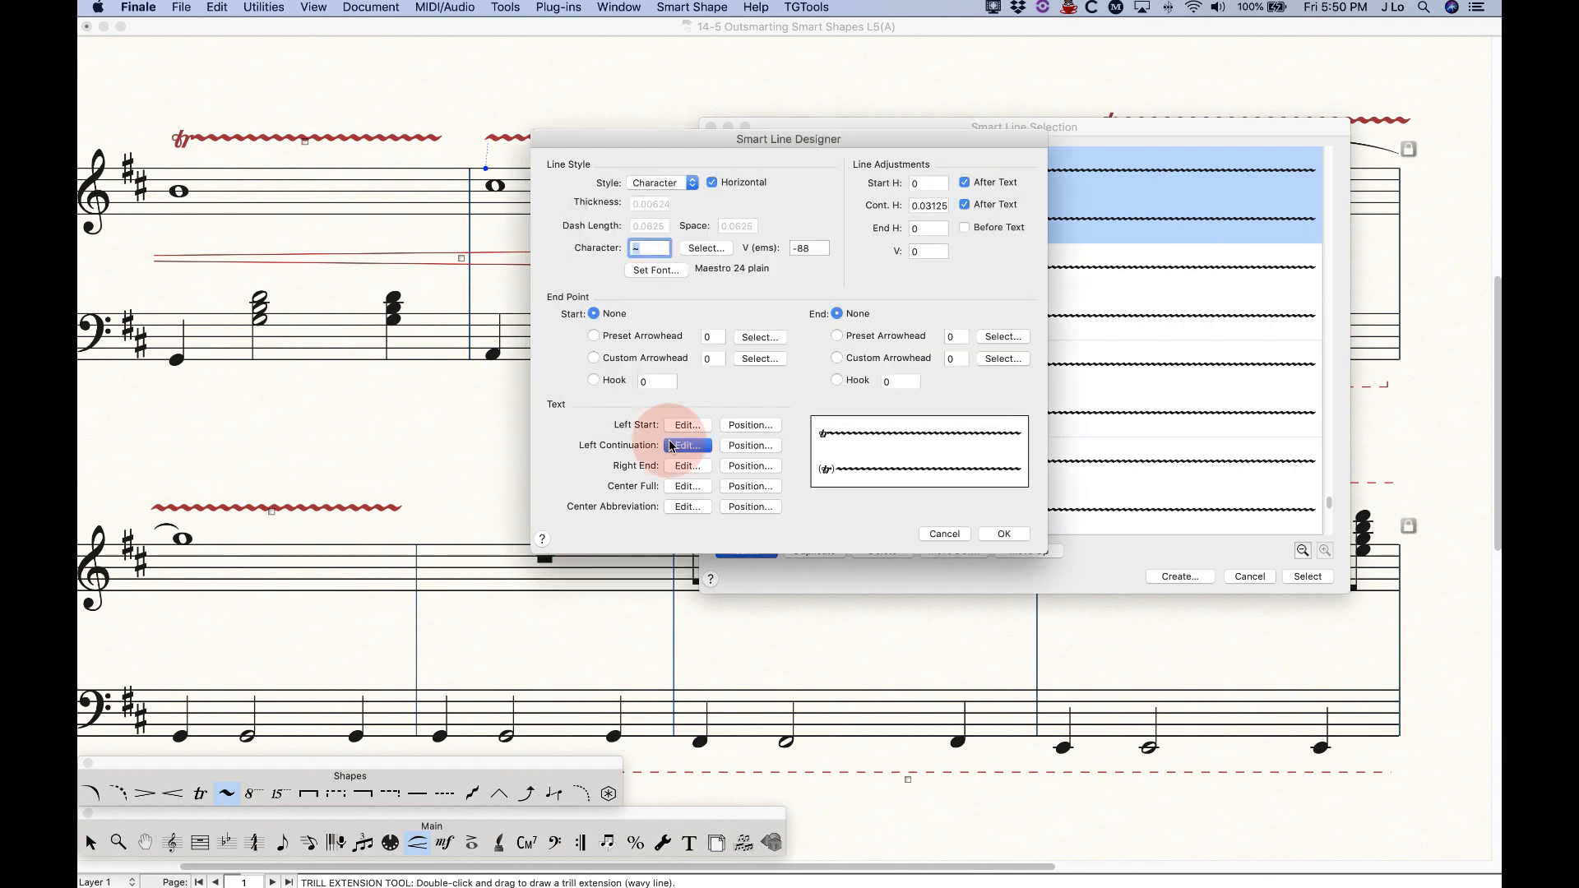
pyautogui.click(633, 222)
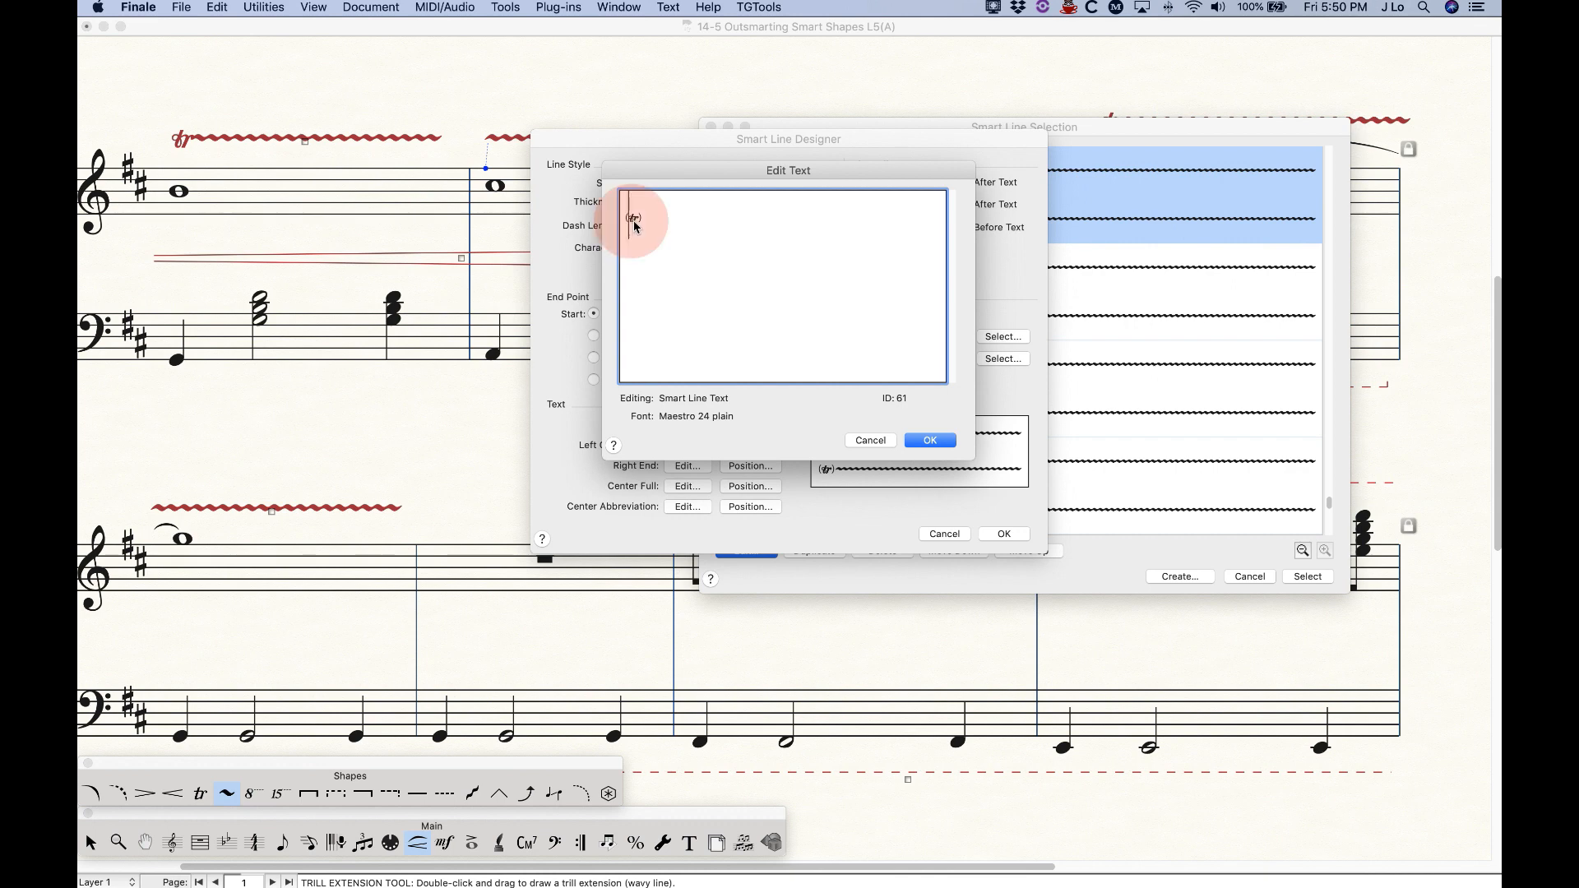
pyautogui.click(647, 222)
pyautogui.moveTo(646, 220); pyautogui.dragTo(638, 220)
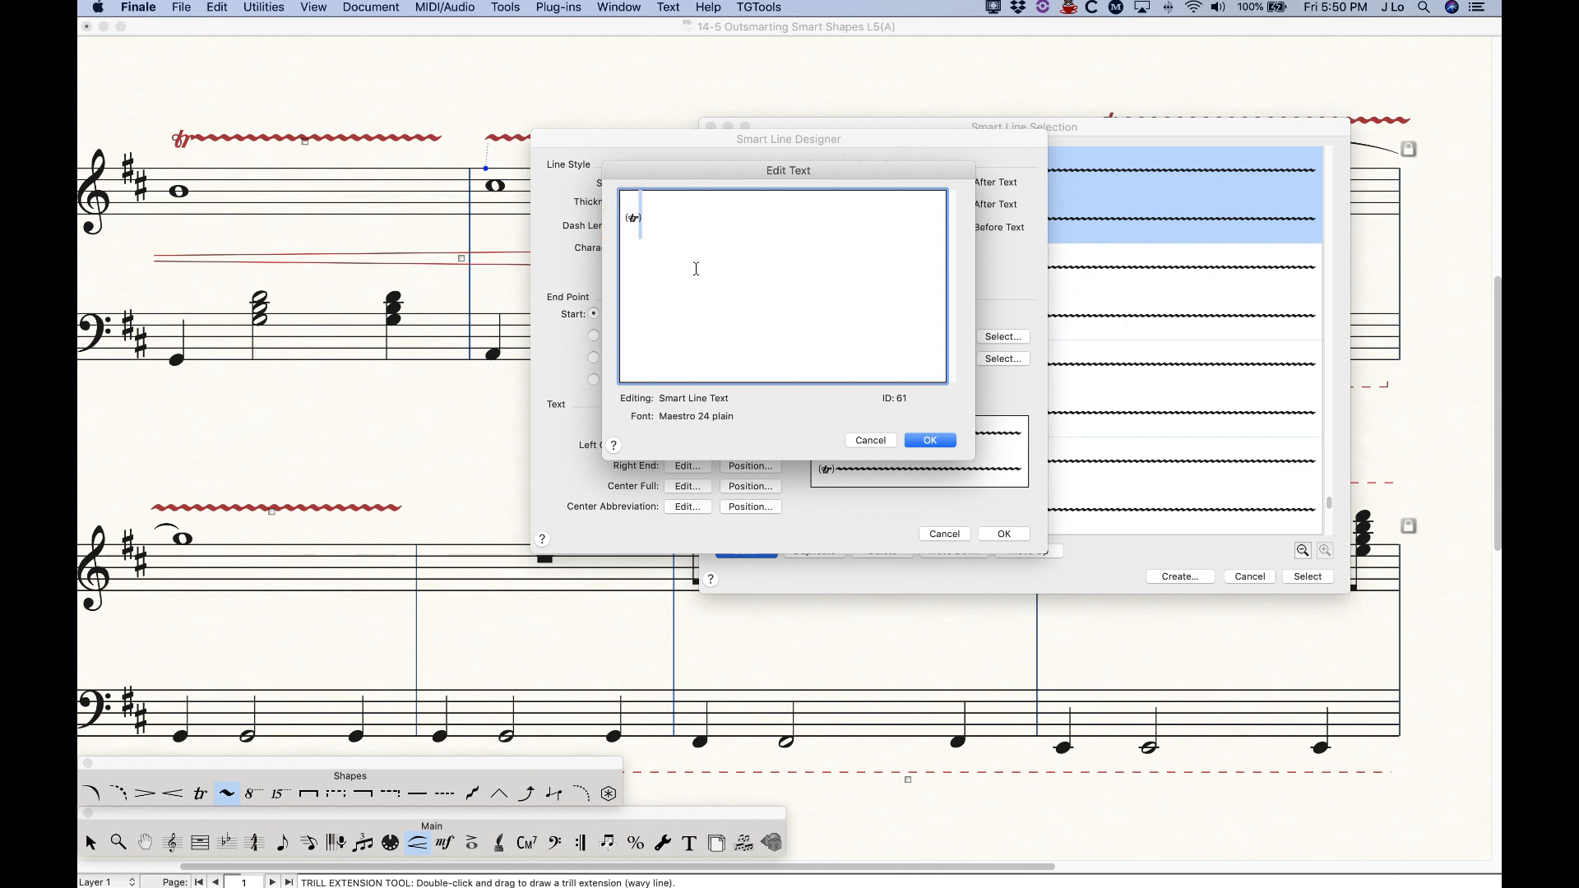
pyautogui.click(622, 218)
pyautogui.moveTo(714, 244); pyautogui.dragTo(580, 220)
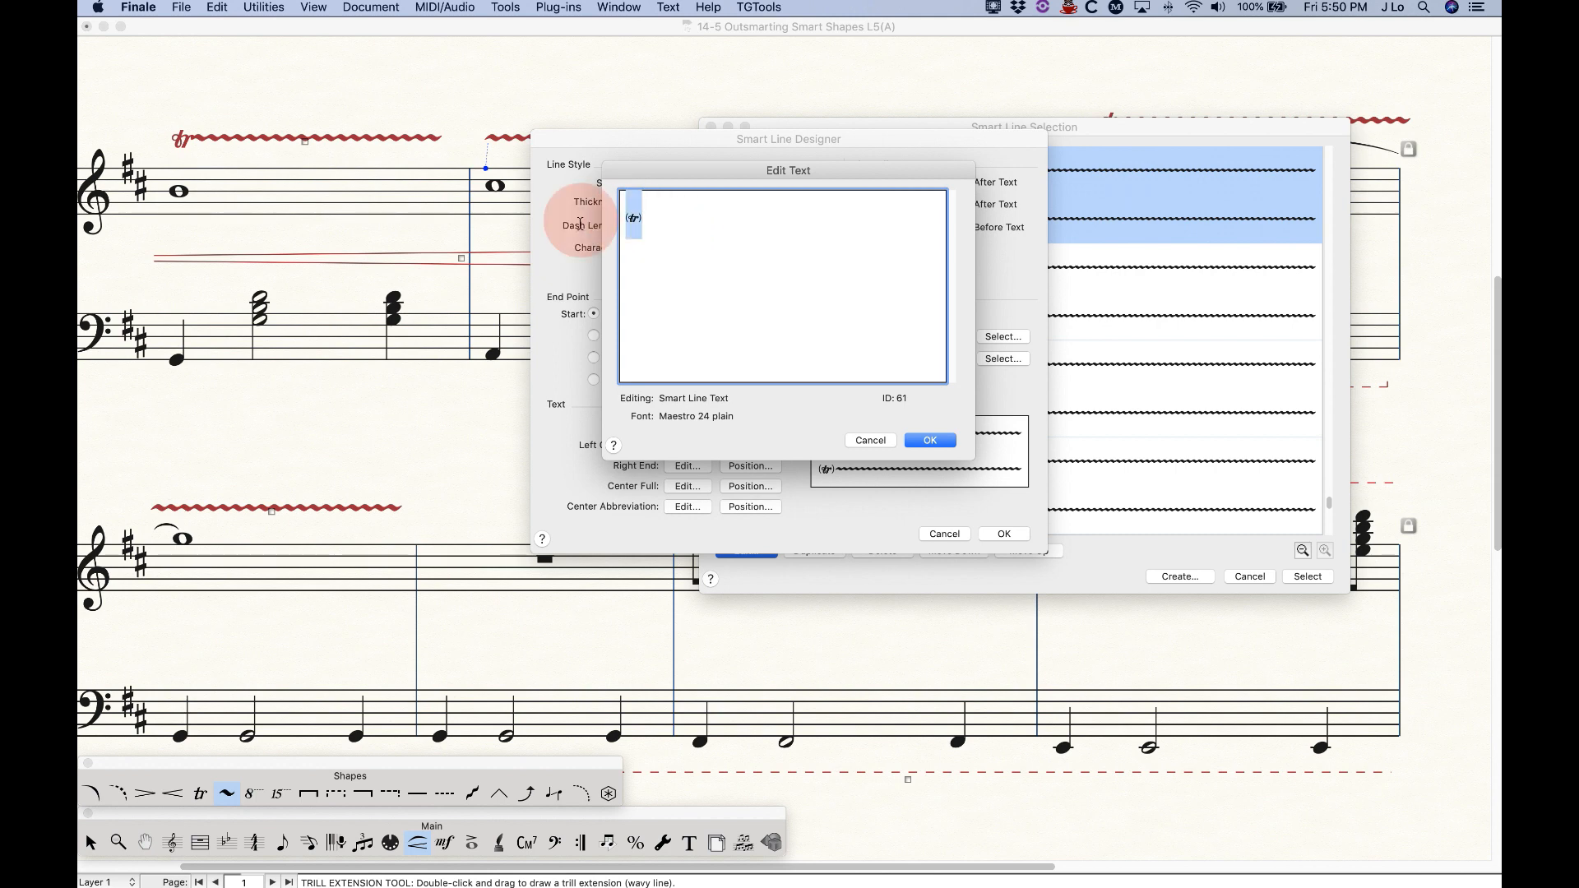
pyautogui.click(930, 442)
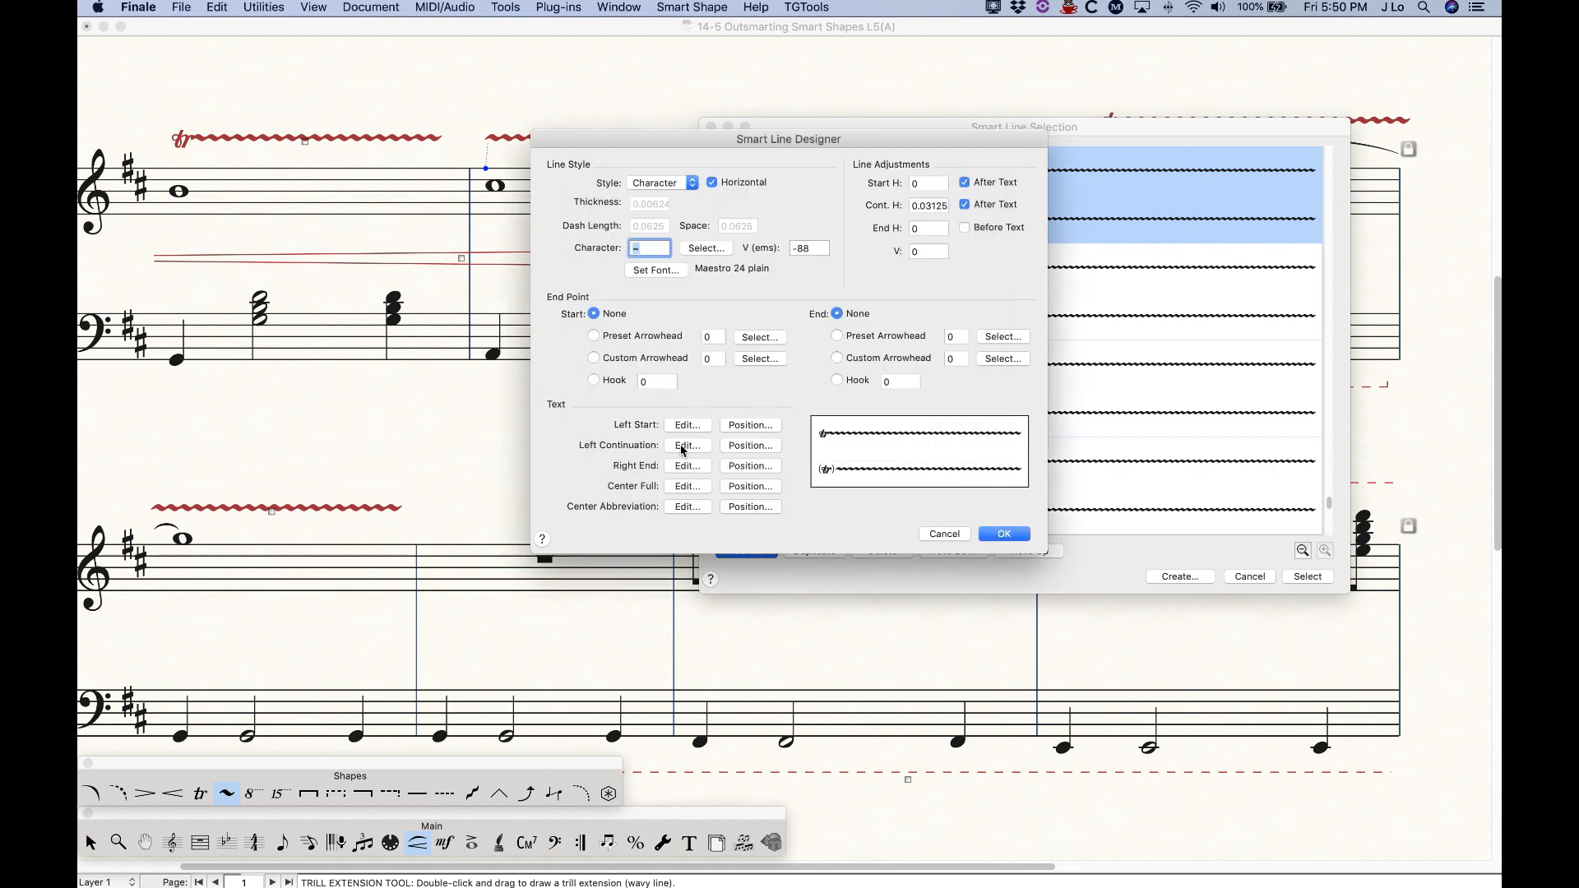
pyautogui.click(736, 446)
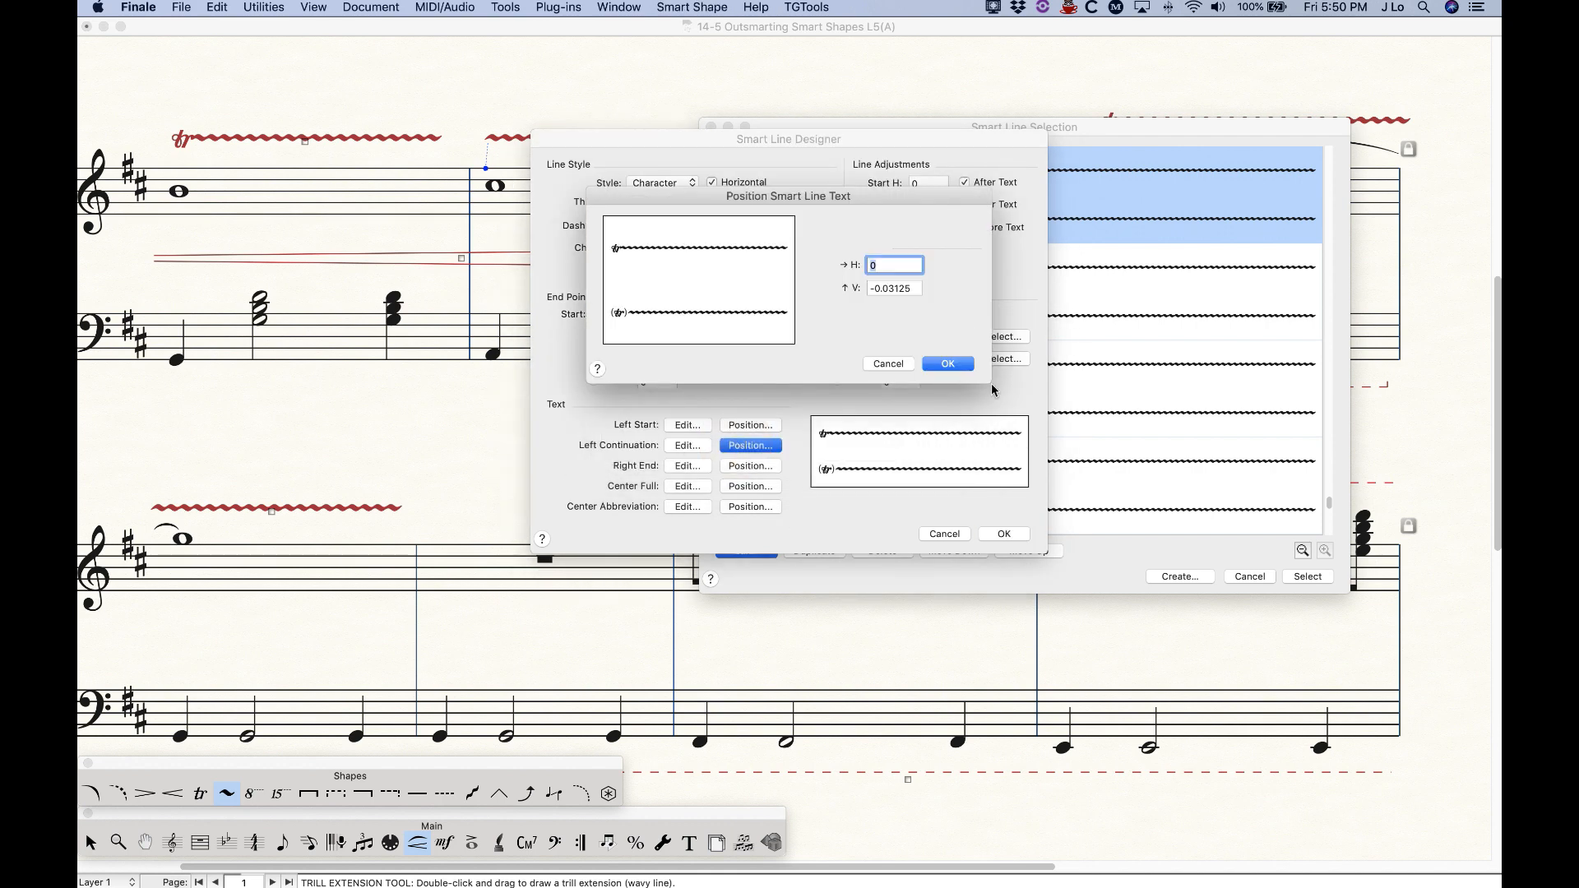
pyautogui.click(947, 365)
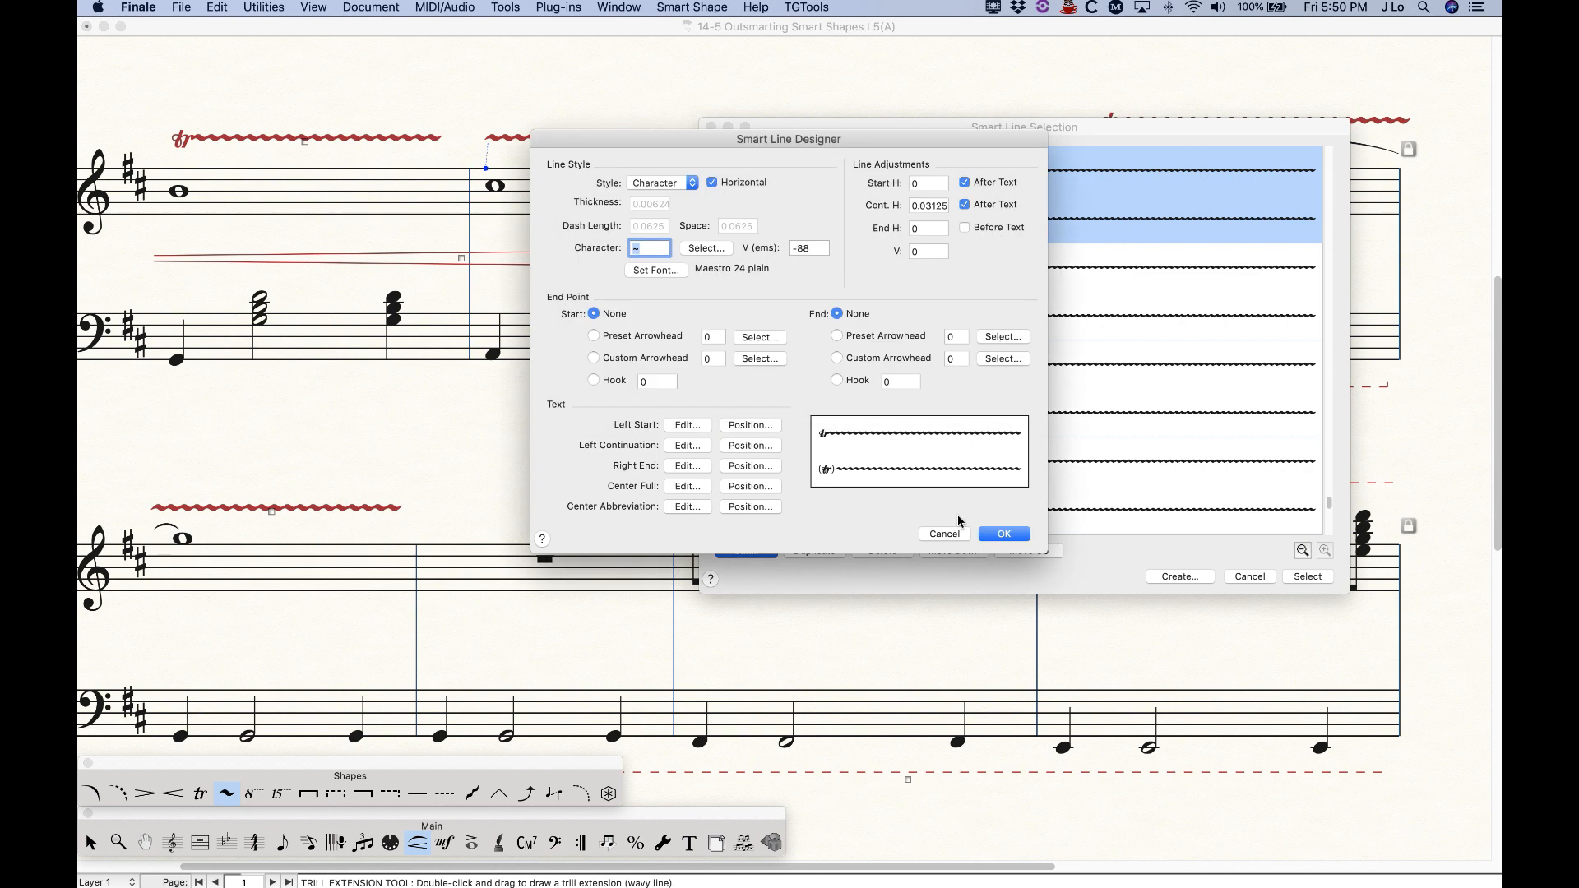
pyautogui.click(1000, 535)
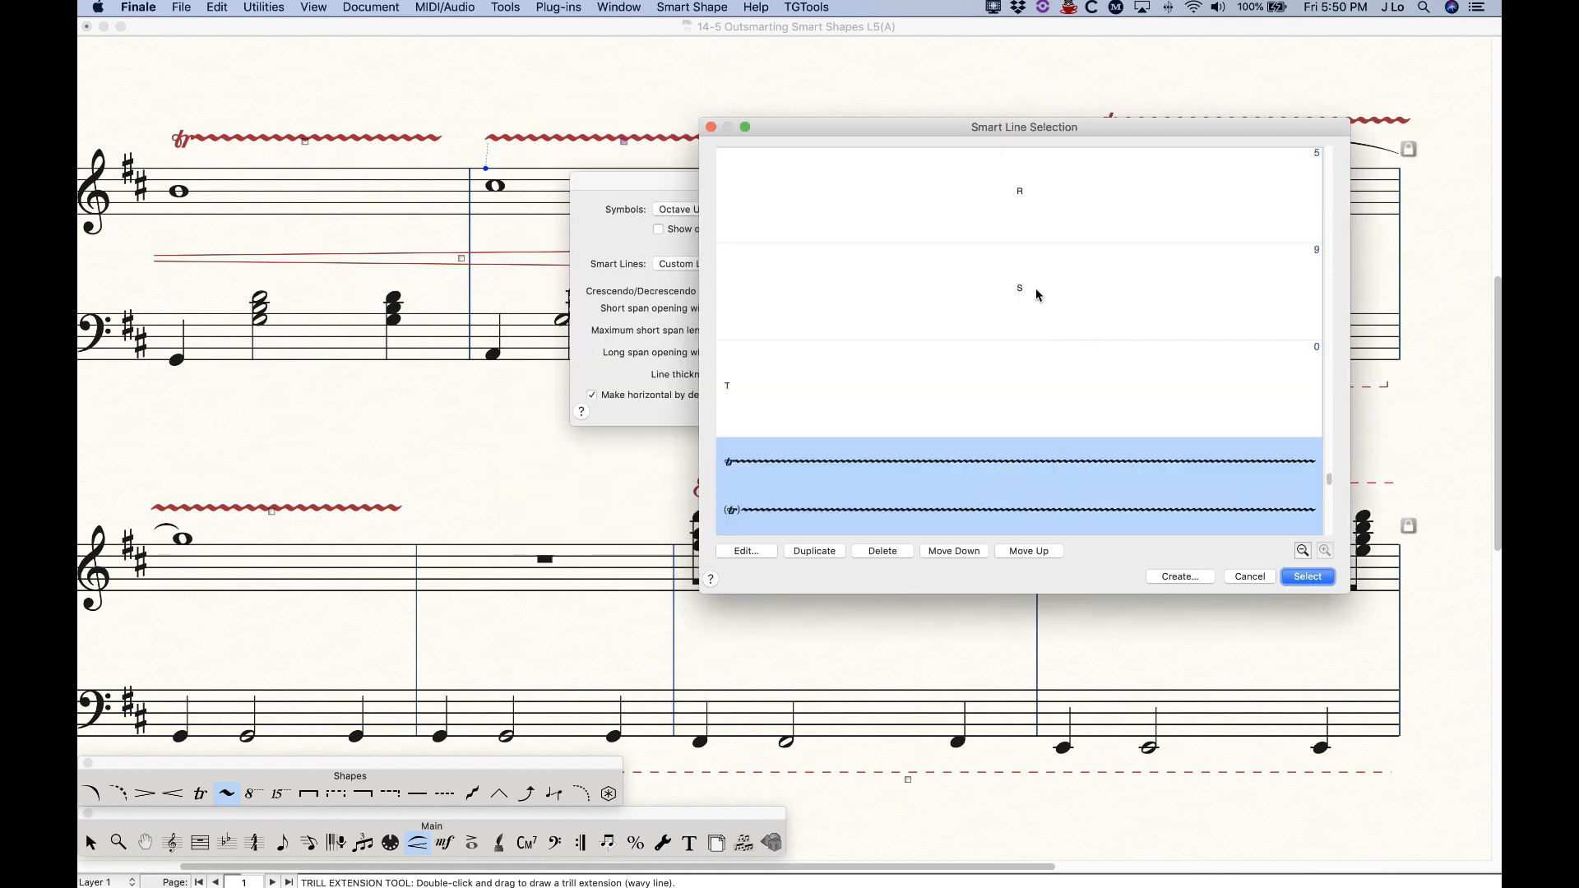
# Compare the trill lines without continuations against those with parenthesised continuations in the list of custom lines.
pyautogui.scroll(-5, 831, 465)
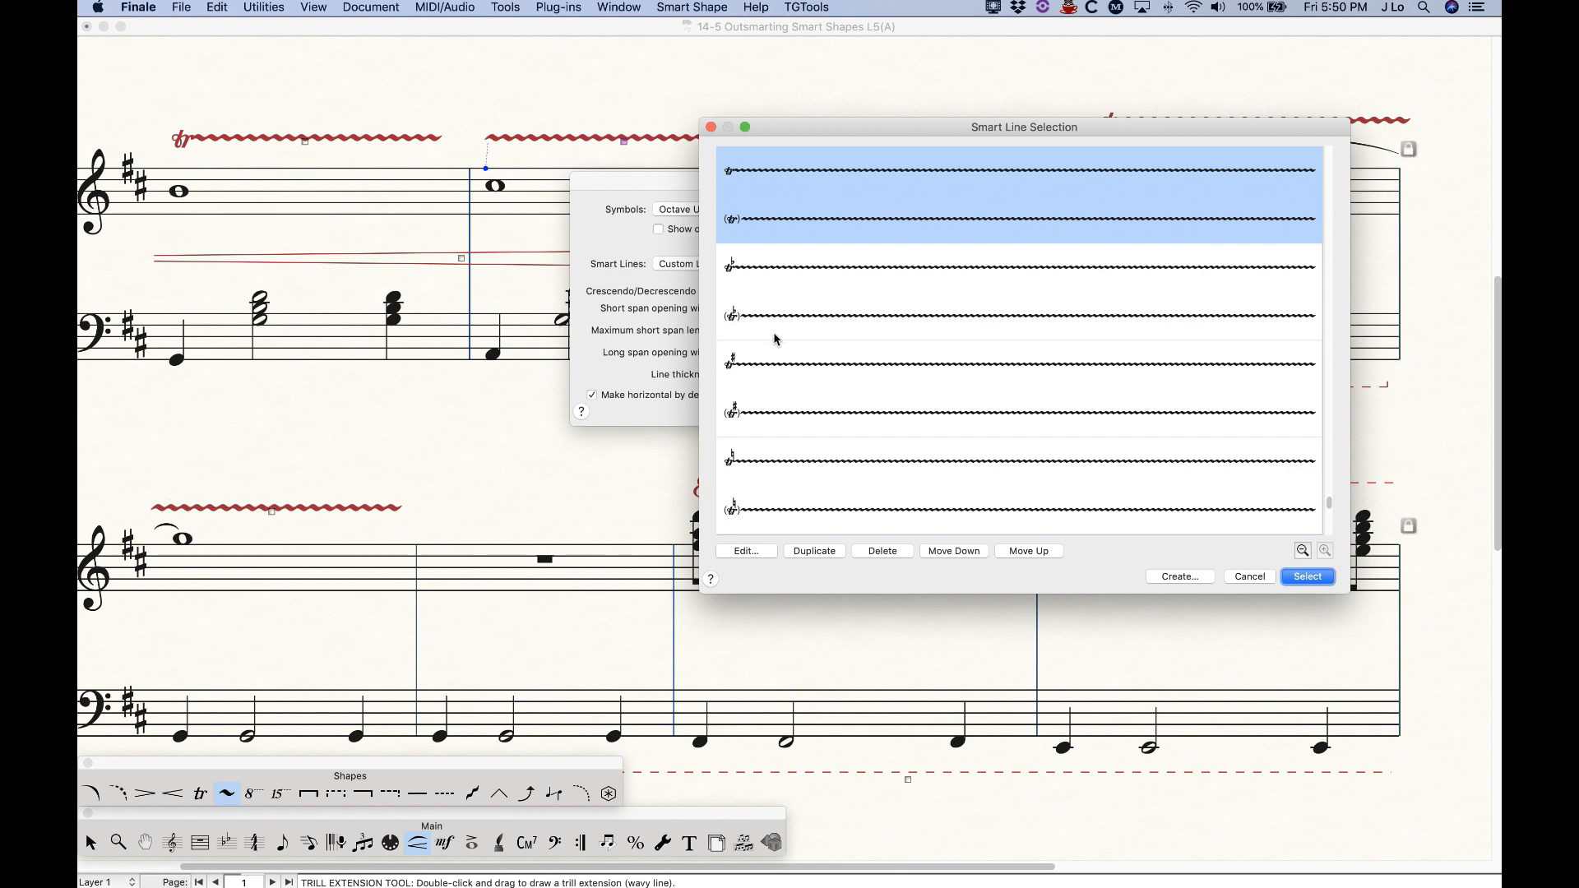
pyautogui.scroll(15, 842, 410)
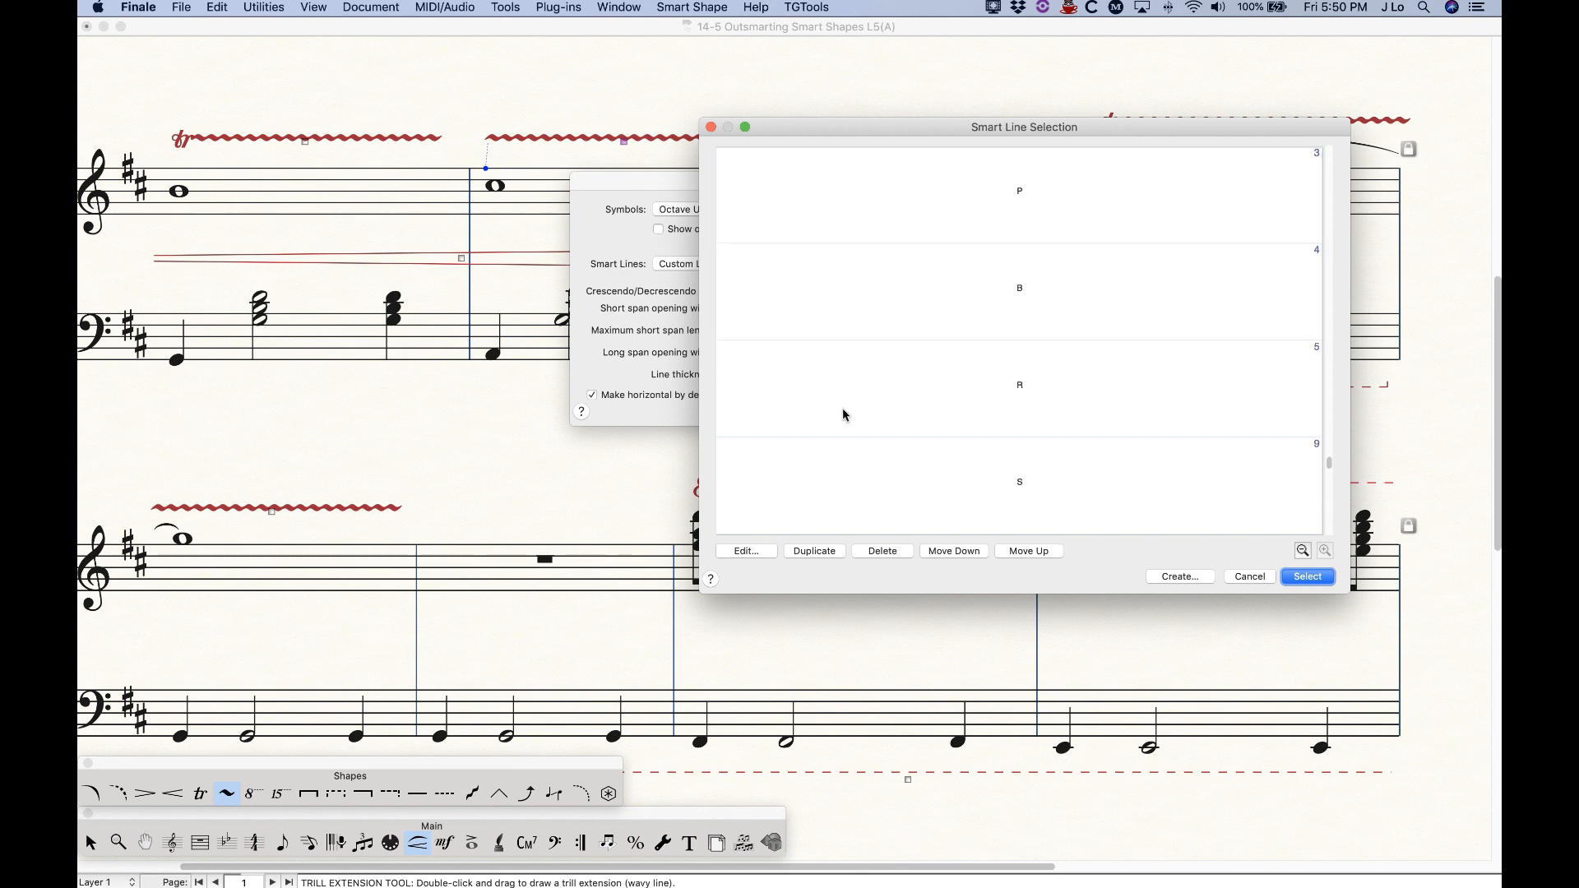
pyautogui.scroll(8, 842, 408)
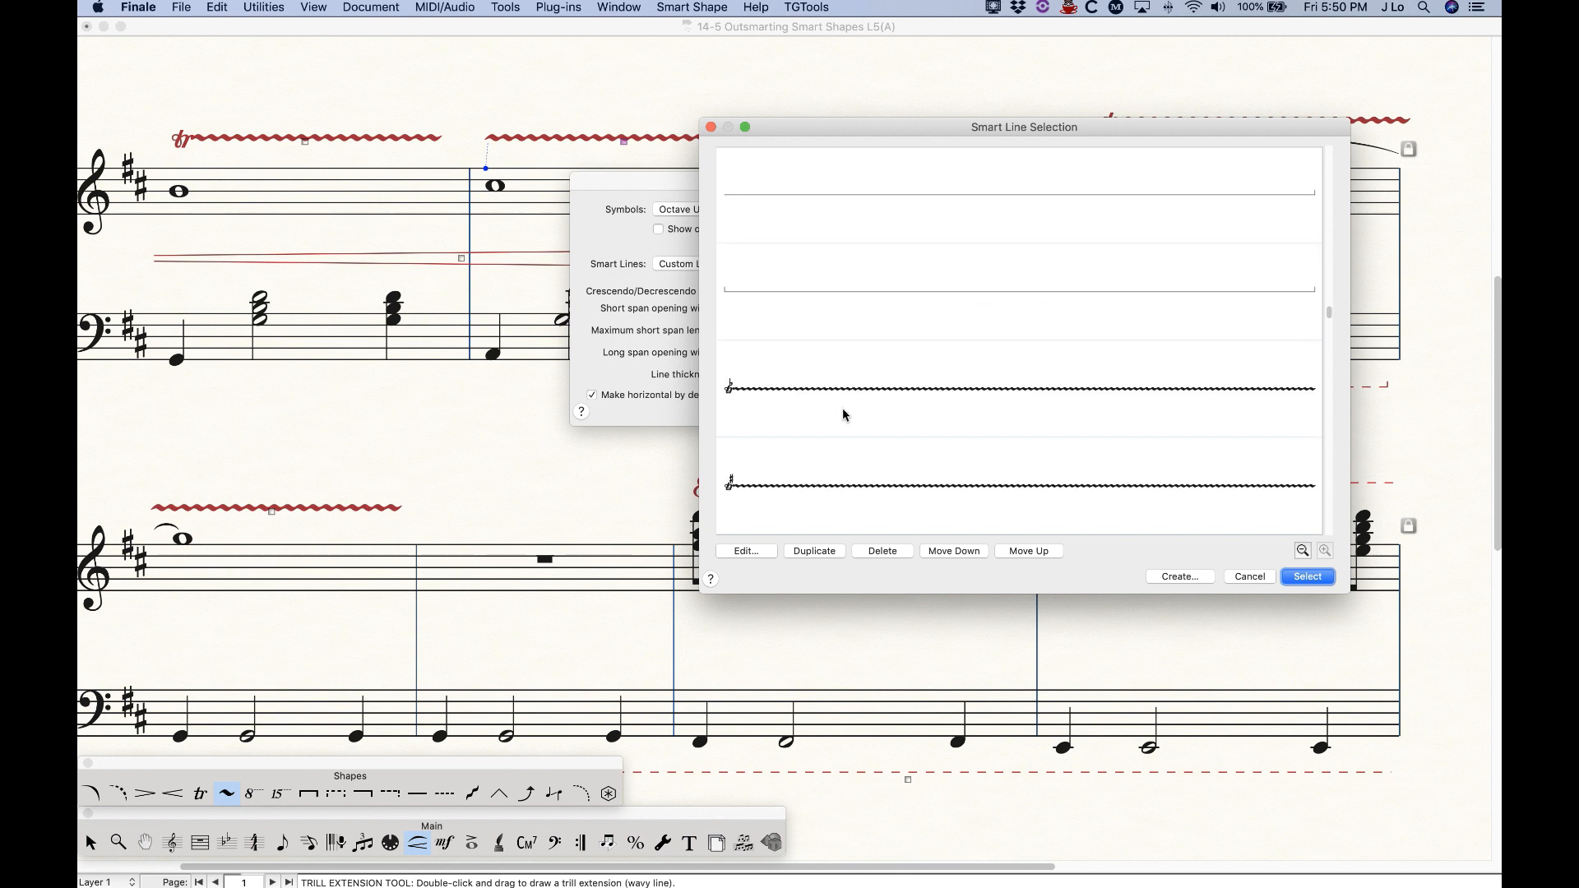
pyautogui.click(811, 213)
pyautogui.scroll(-10, 885, 423)
pyautogui.scroll(-10, 884, 421)
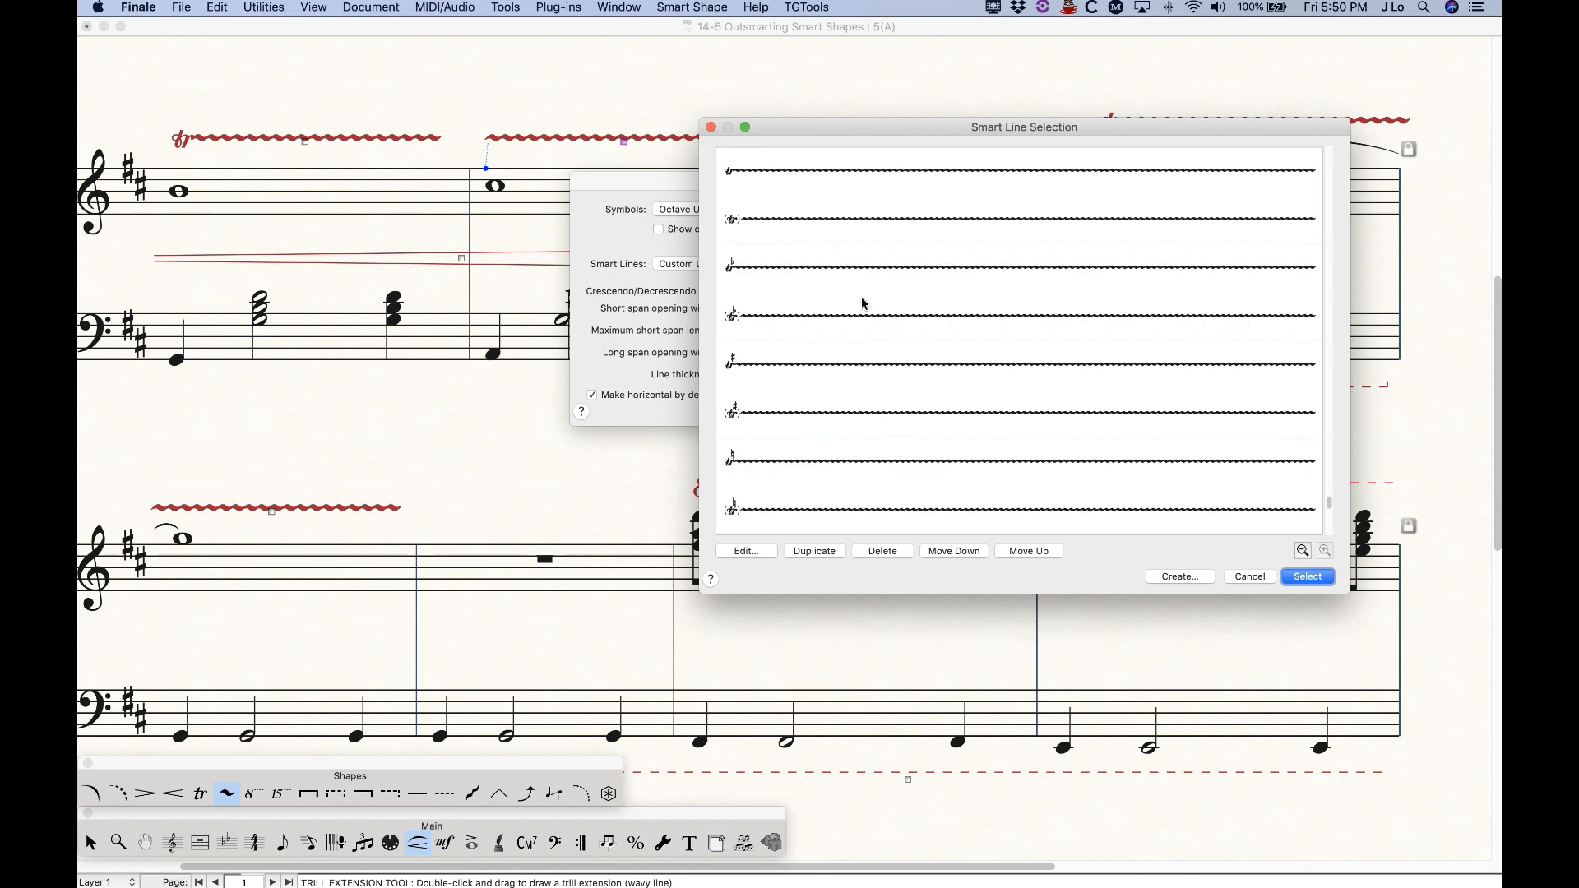
# Open the flat trill line in the Smart Line Designer, examine its parenthesised Left Continuation text, and close both without saving.
pyautogui.click(831, 246)
pyautogui.click(746, 551)
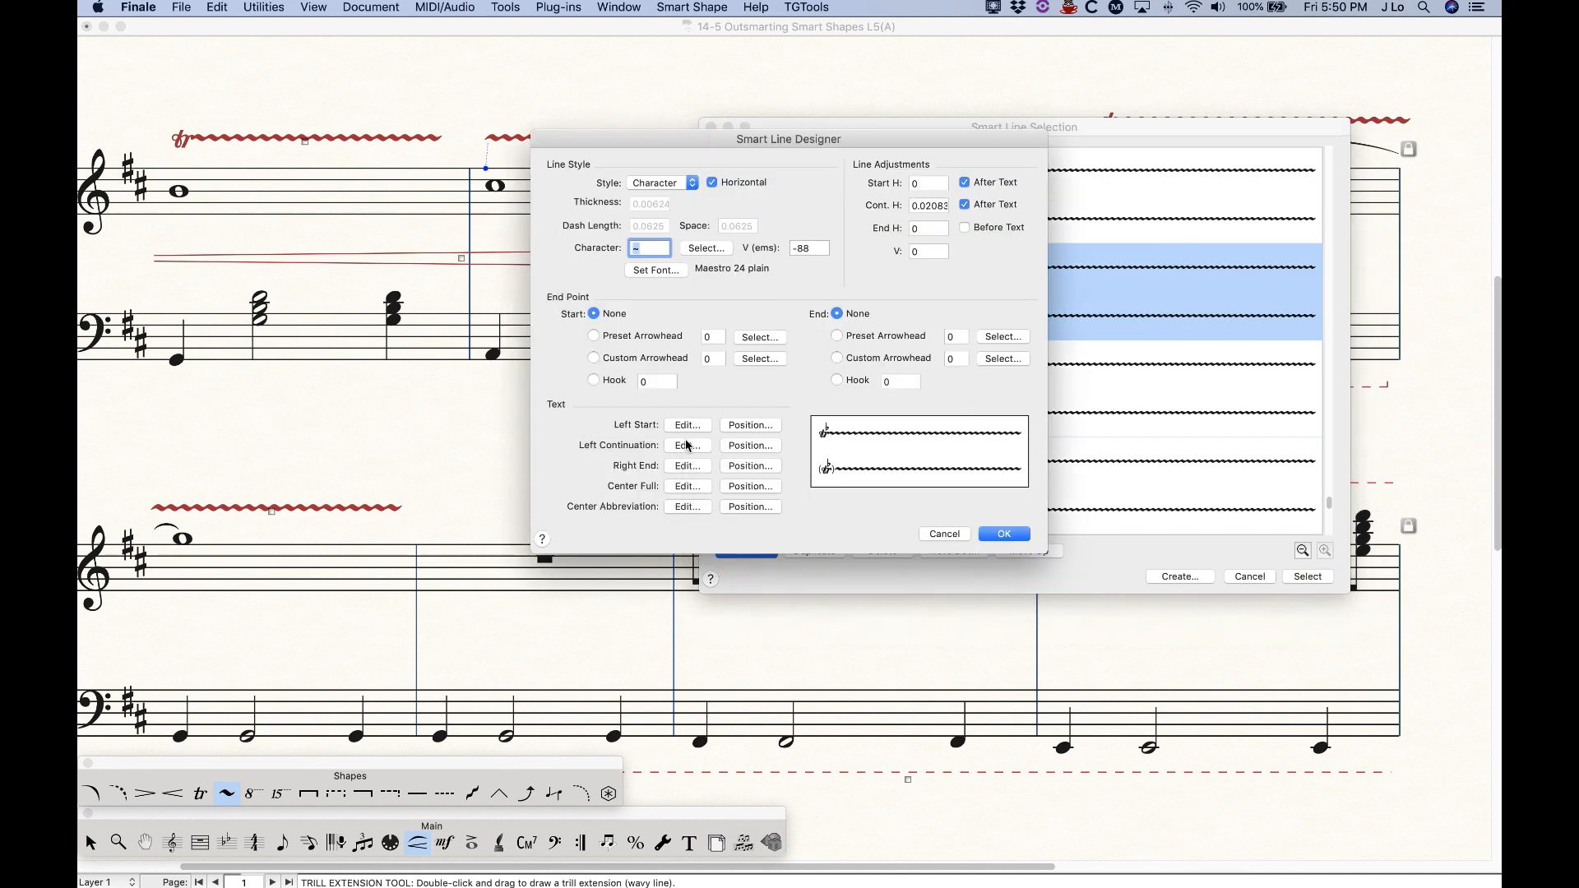
pyautogui.click(686, 445)
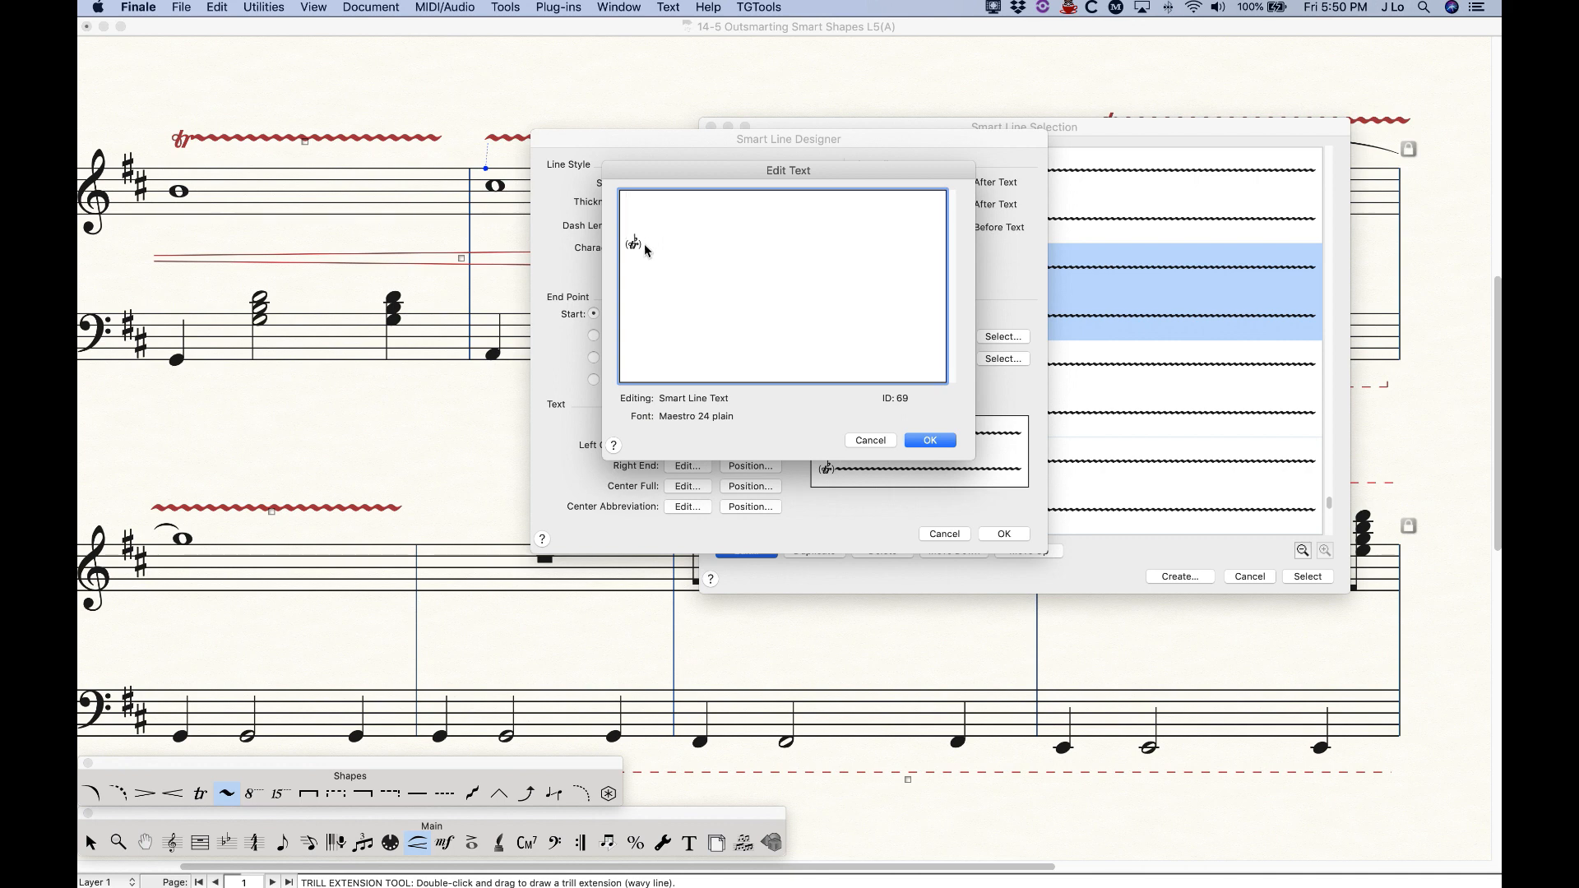
pyautogui.moveTo(644, 245); pyautogui.dragTo(637, 247)
pyautogui.press('Up')
pyautogui.moveTo(637, 231); pyautogui.dragTo(634, 231)
pyautogui.click(869, 440)
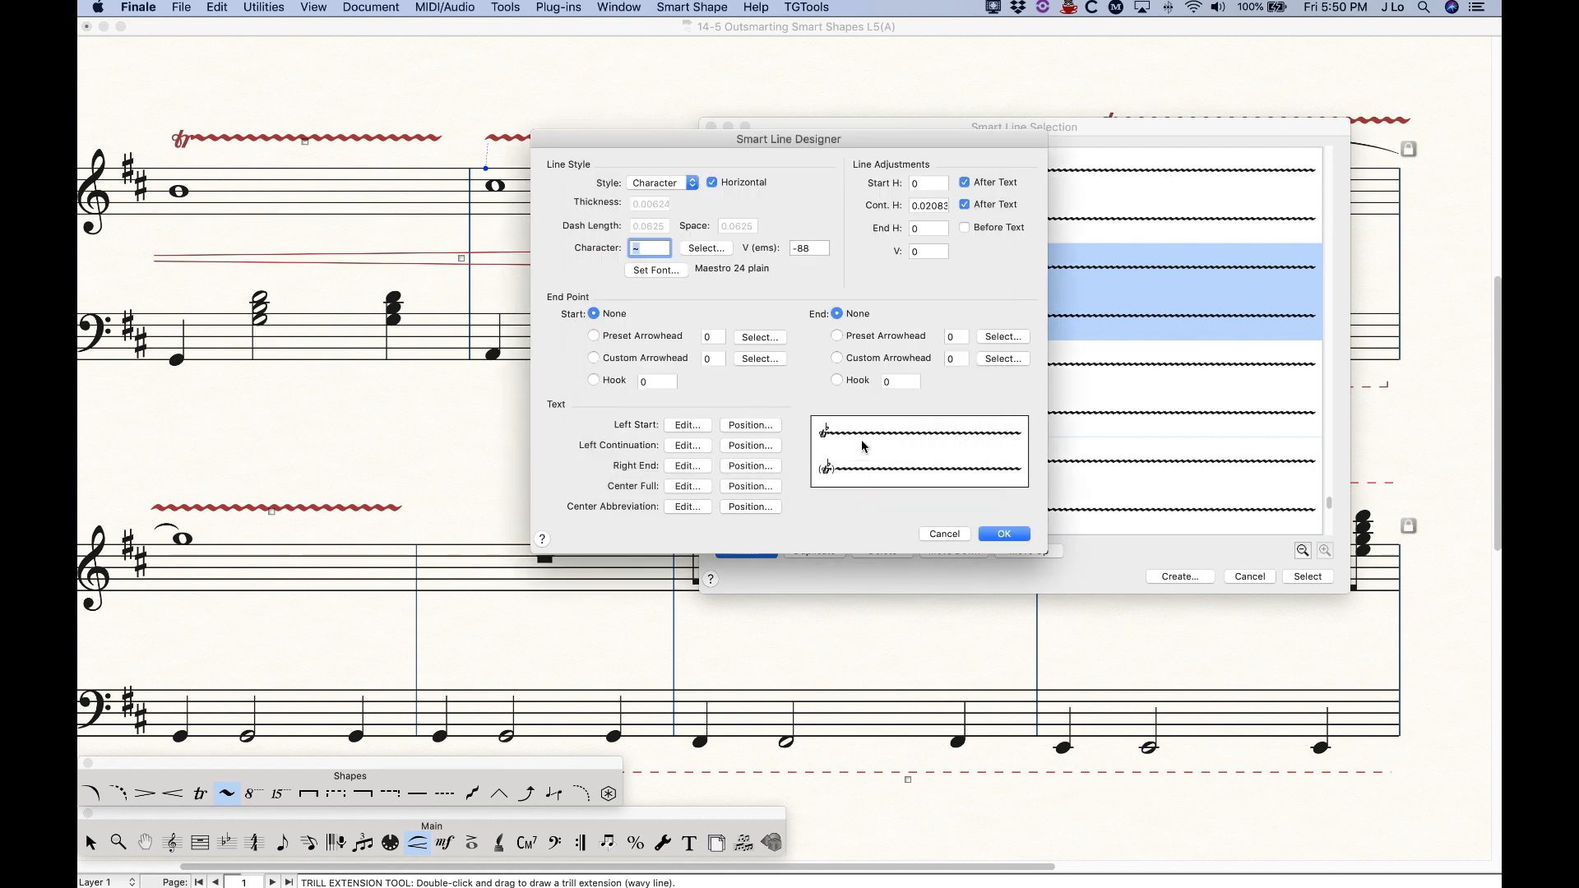
pyautogui.click(957, 537)
# Choose the plain tr line with parenthesised continuation as the custom line, and cancel the Smart Shape Options.
pyautogui.scroll(-2, 933, 424)
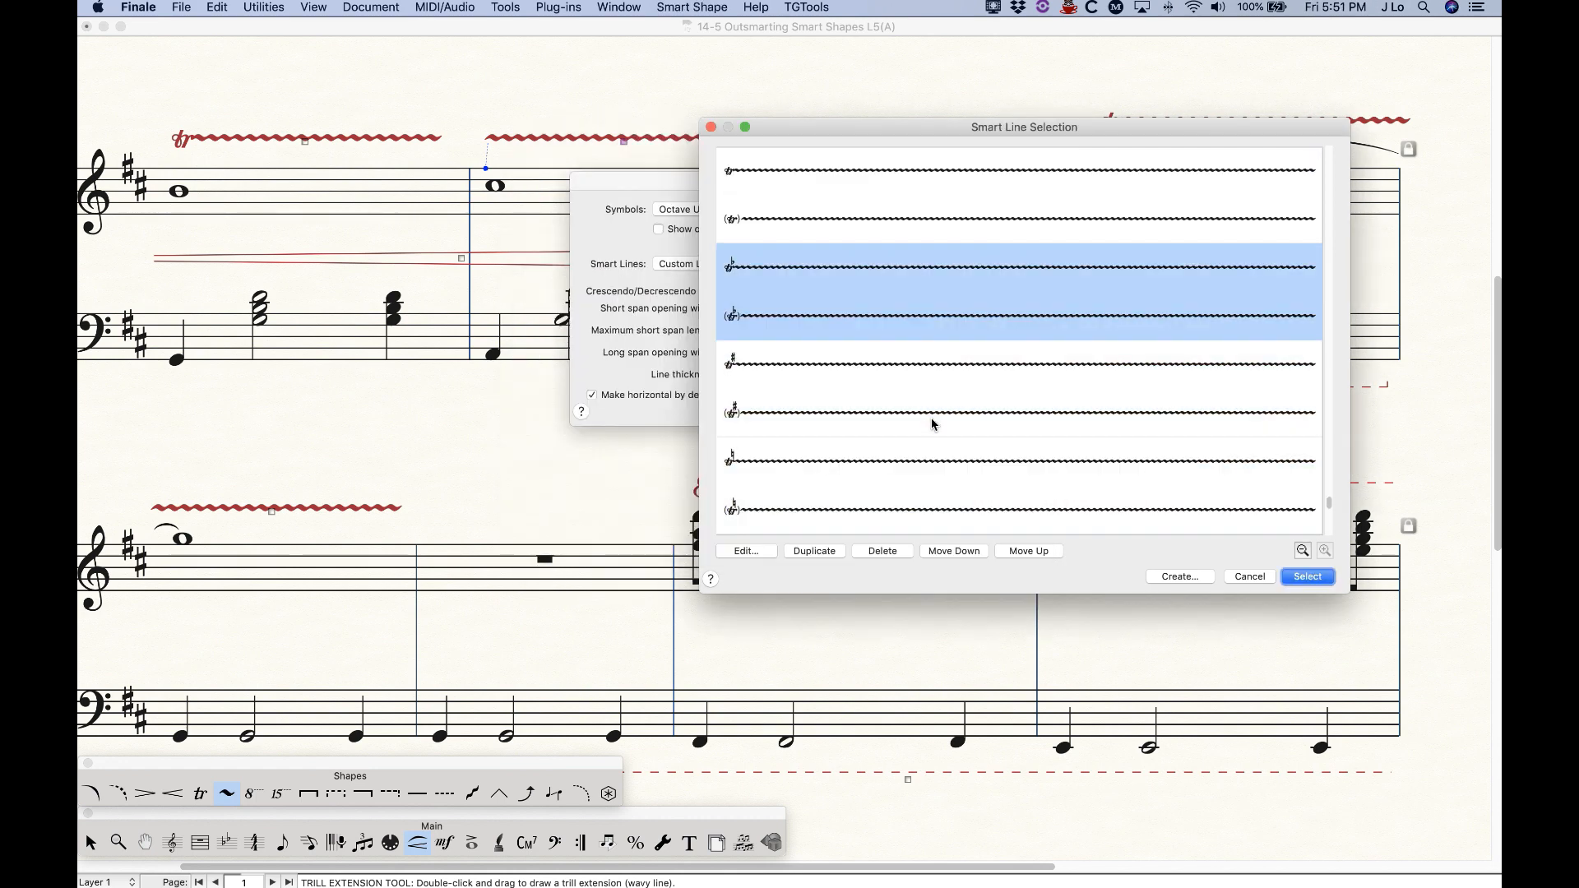
pyautogui.click(989, 216)
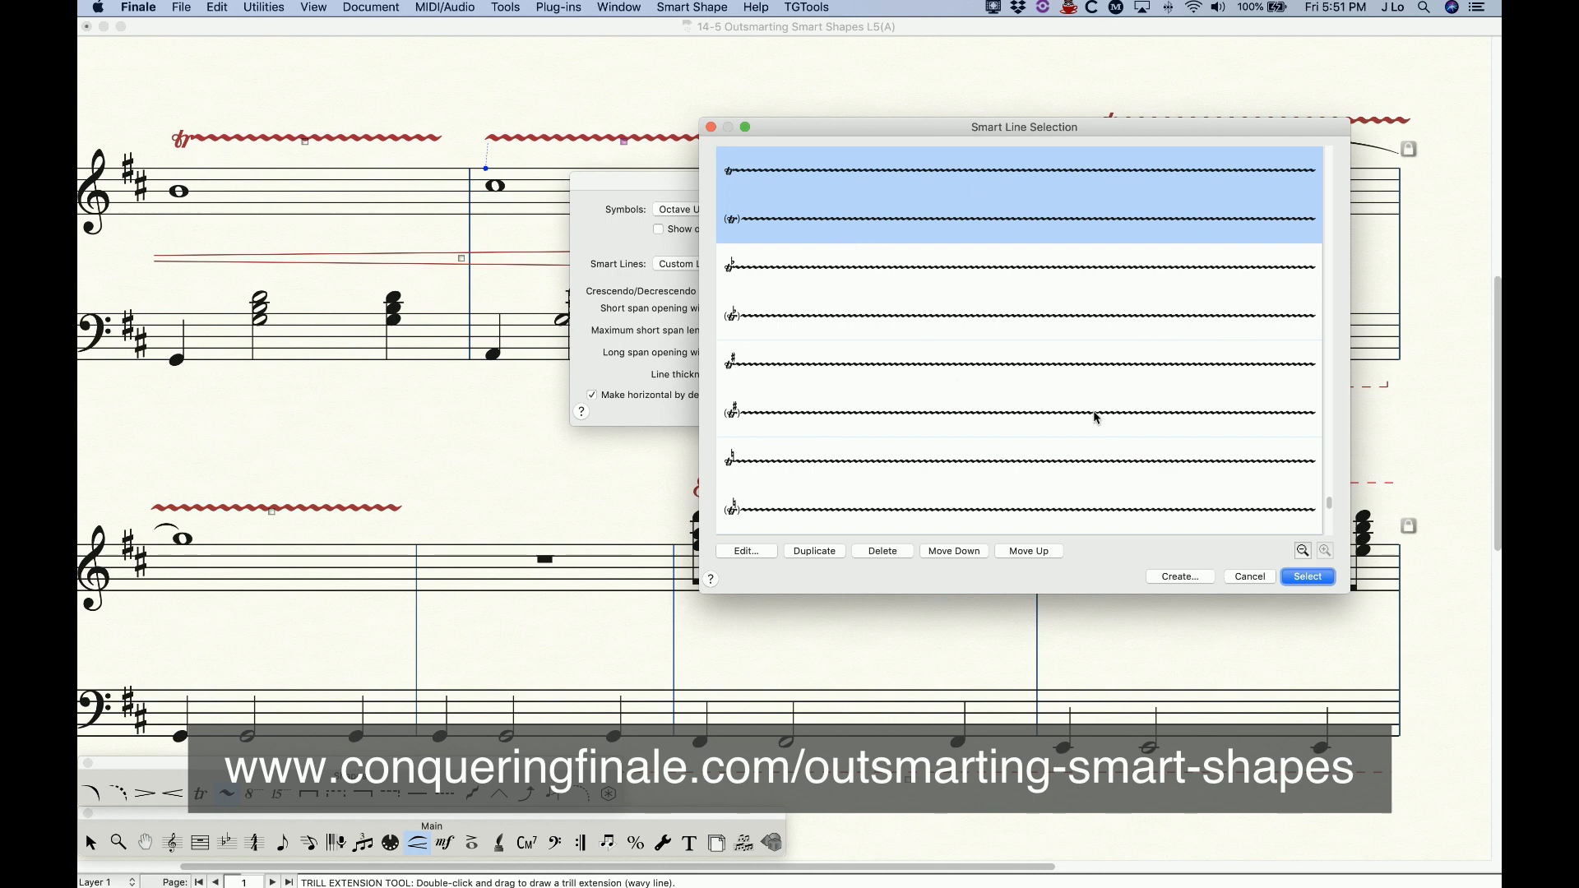
pyautogui.click(1308, 577)
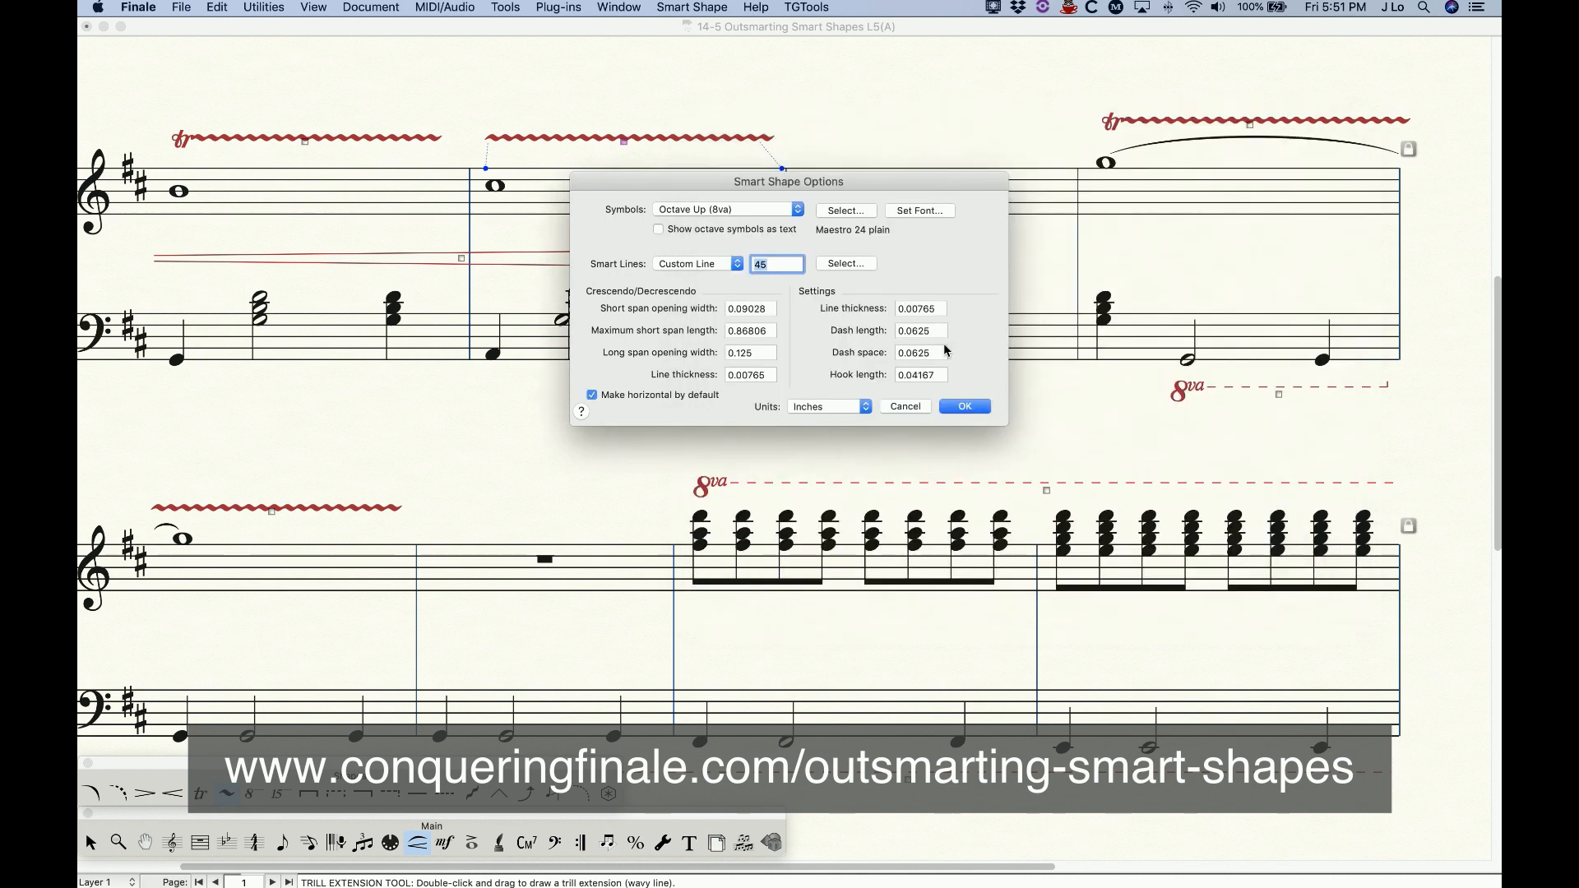
pyautogui.click(904, 407)
# Activate the 8va/8vb tool, reopen Smart Shape Options, and review the available octave and trill symbol types.
pyautogui.scroll(-5, 440, 511)
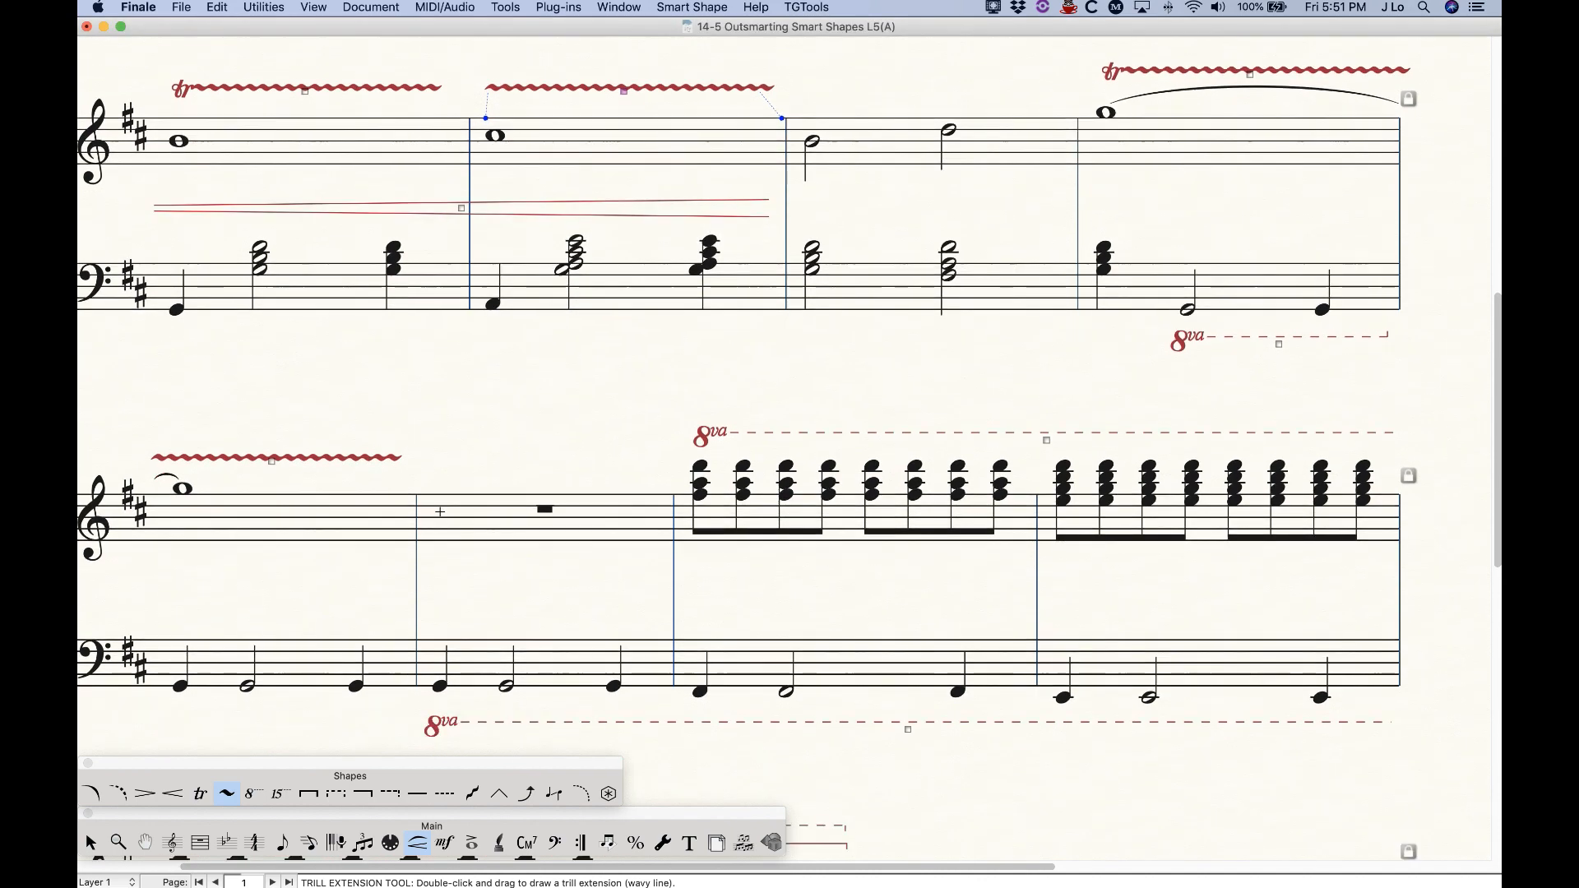
pyautogui.scroll(-1, 440, 515)
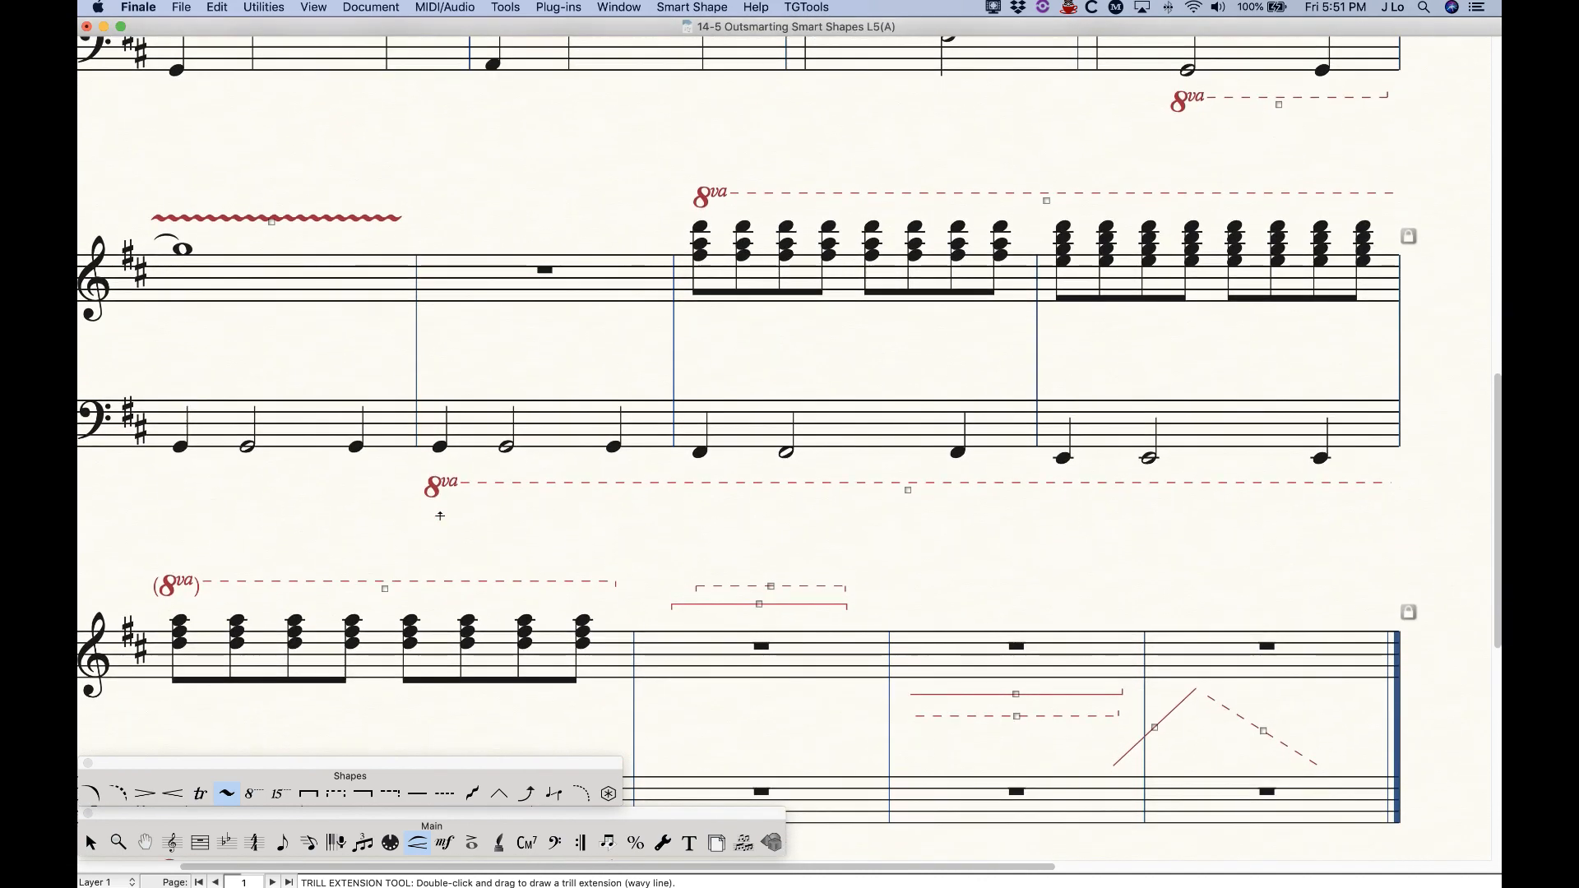
pyautogui.scroll(-1, 539, 326)
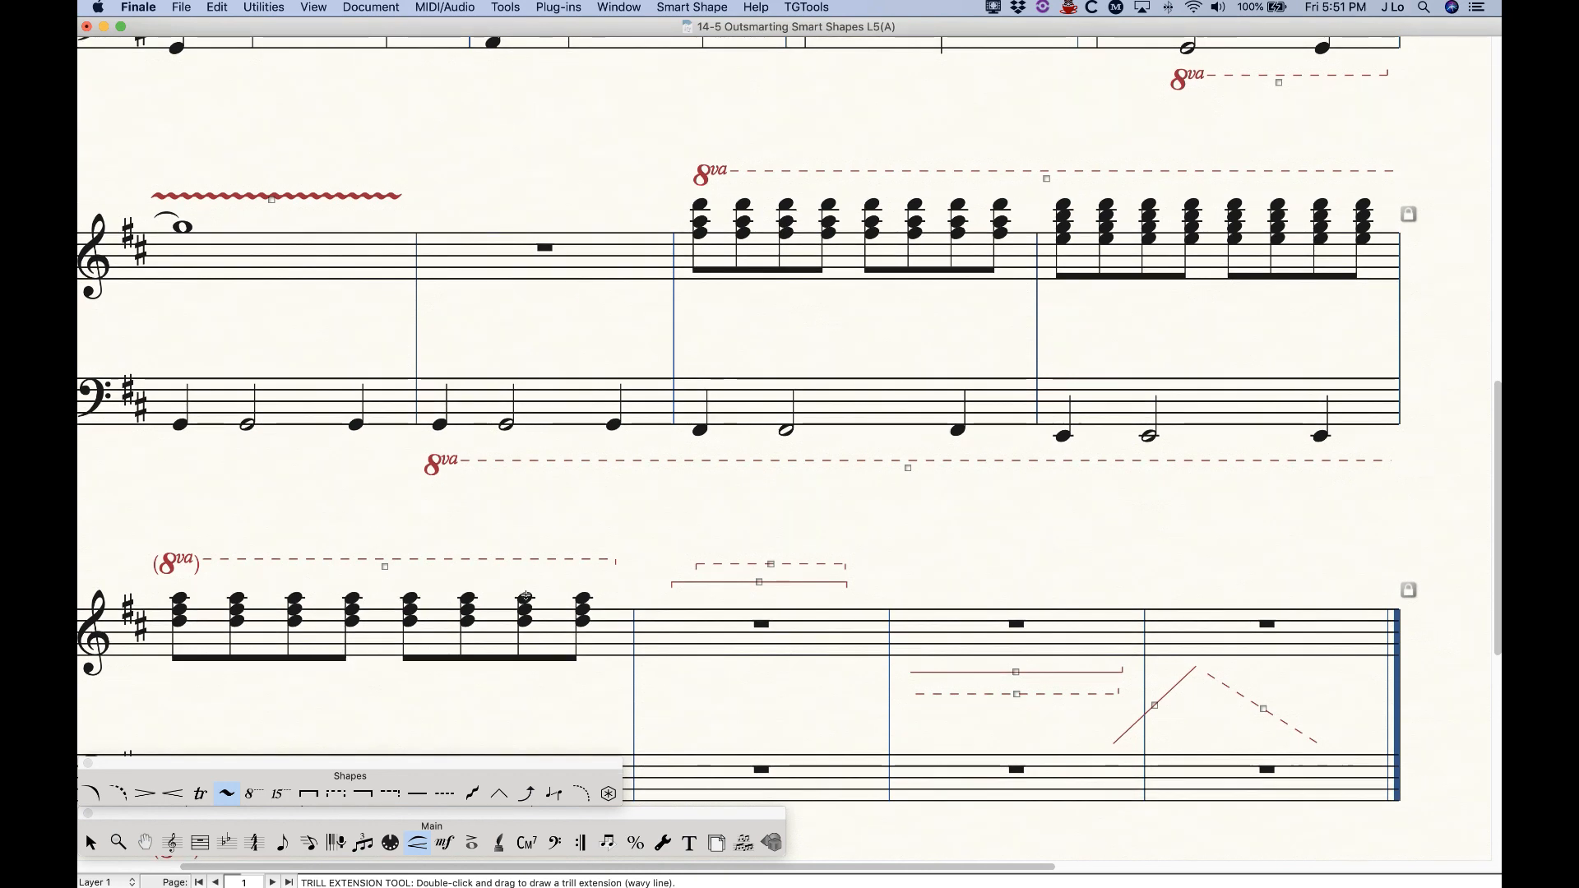
pyautogui.click(254, 794)
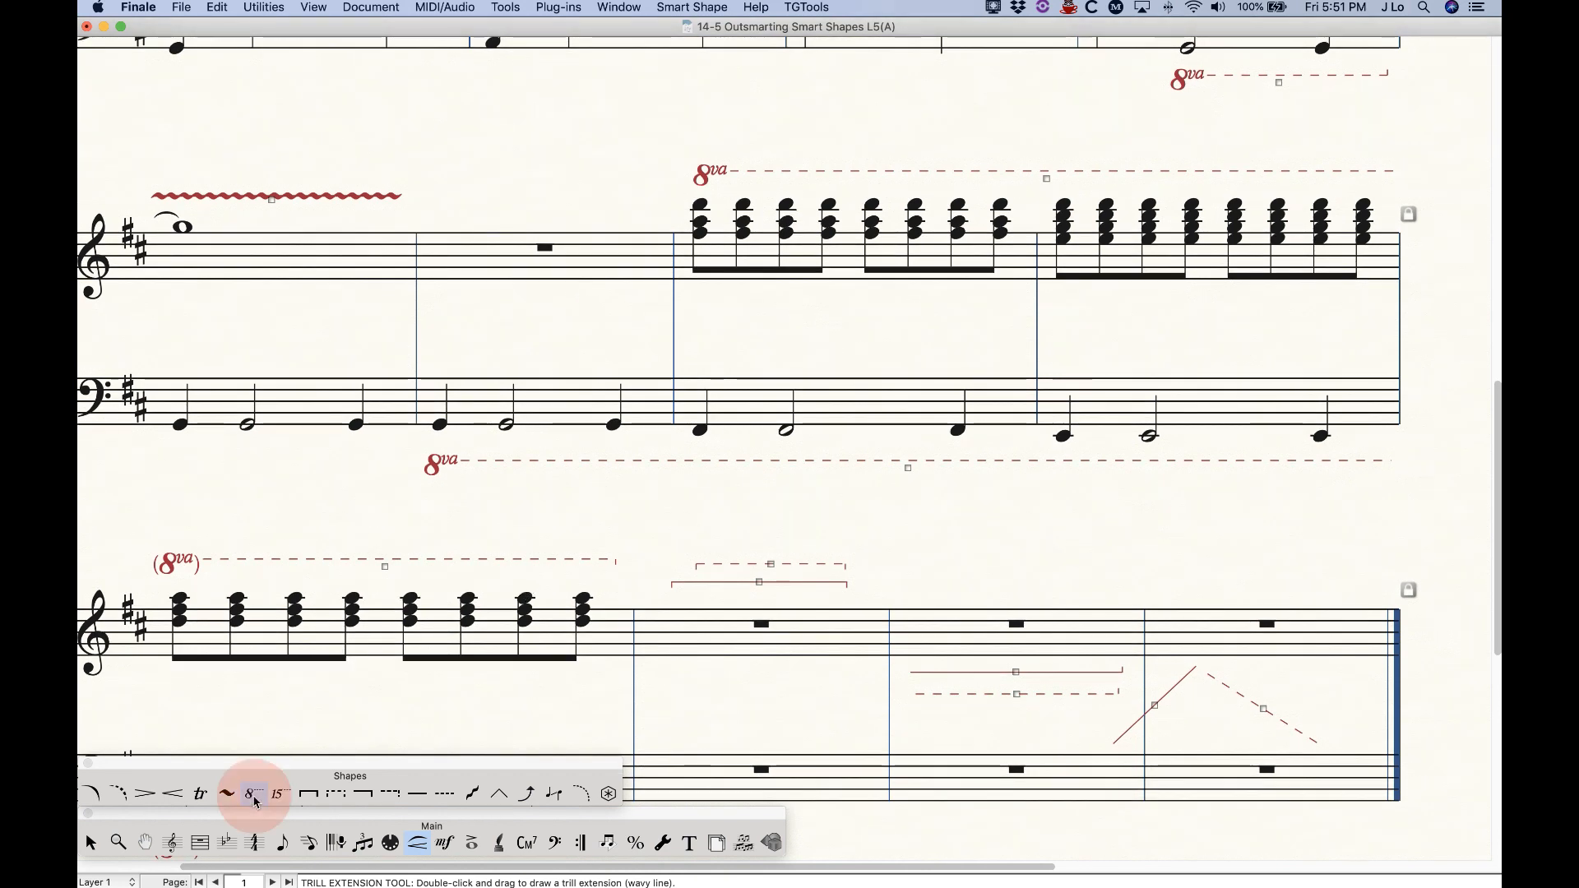
pyautogui.click(709, 8)
pyautogui.click(718, 60)
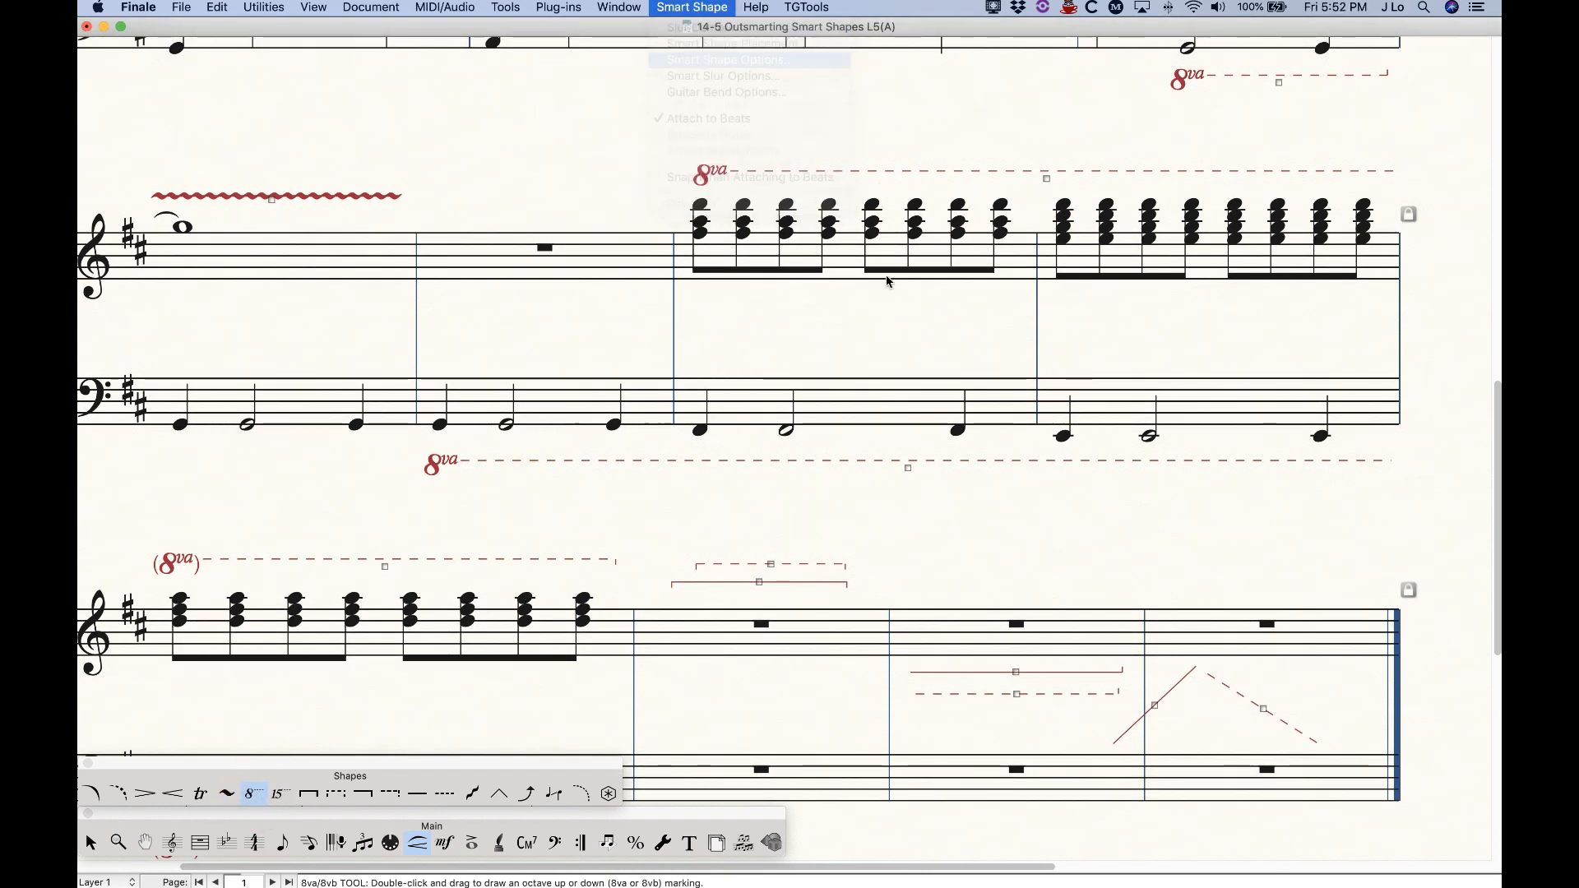
pyautogui.click(672, 215)
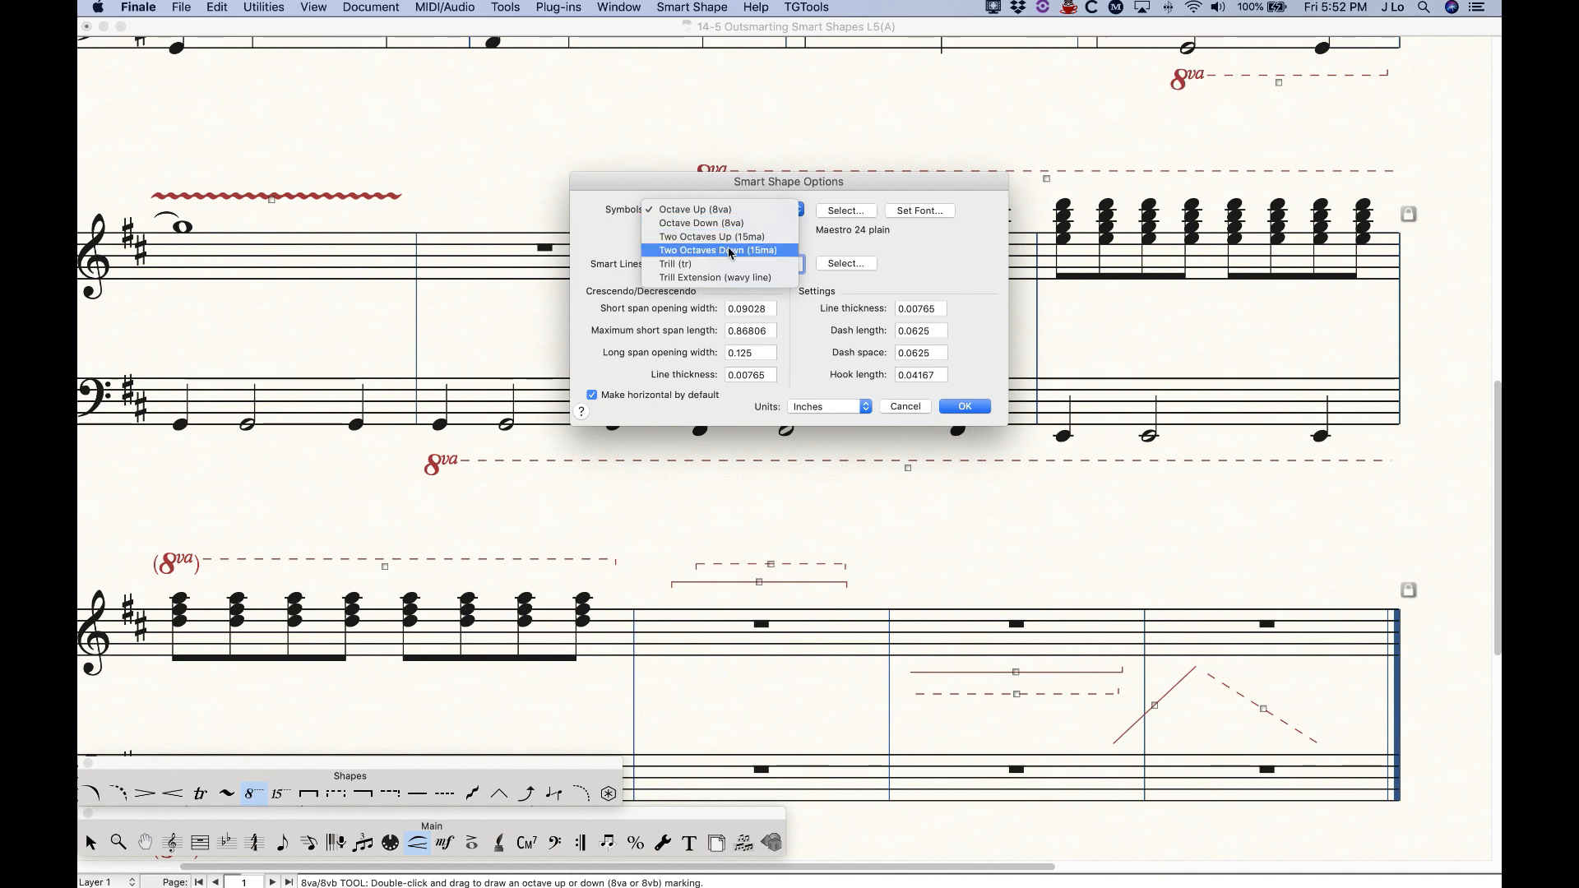
pyautogui.click(611, 229)
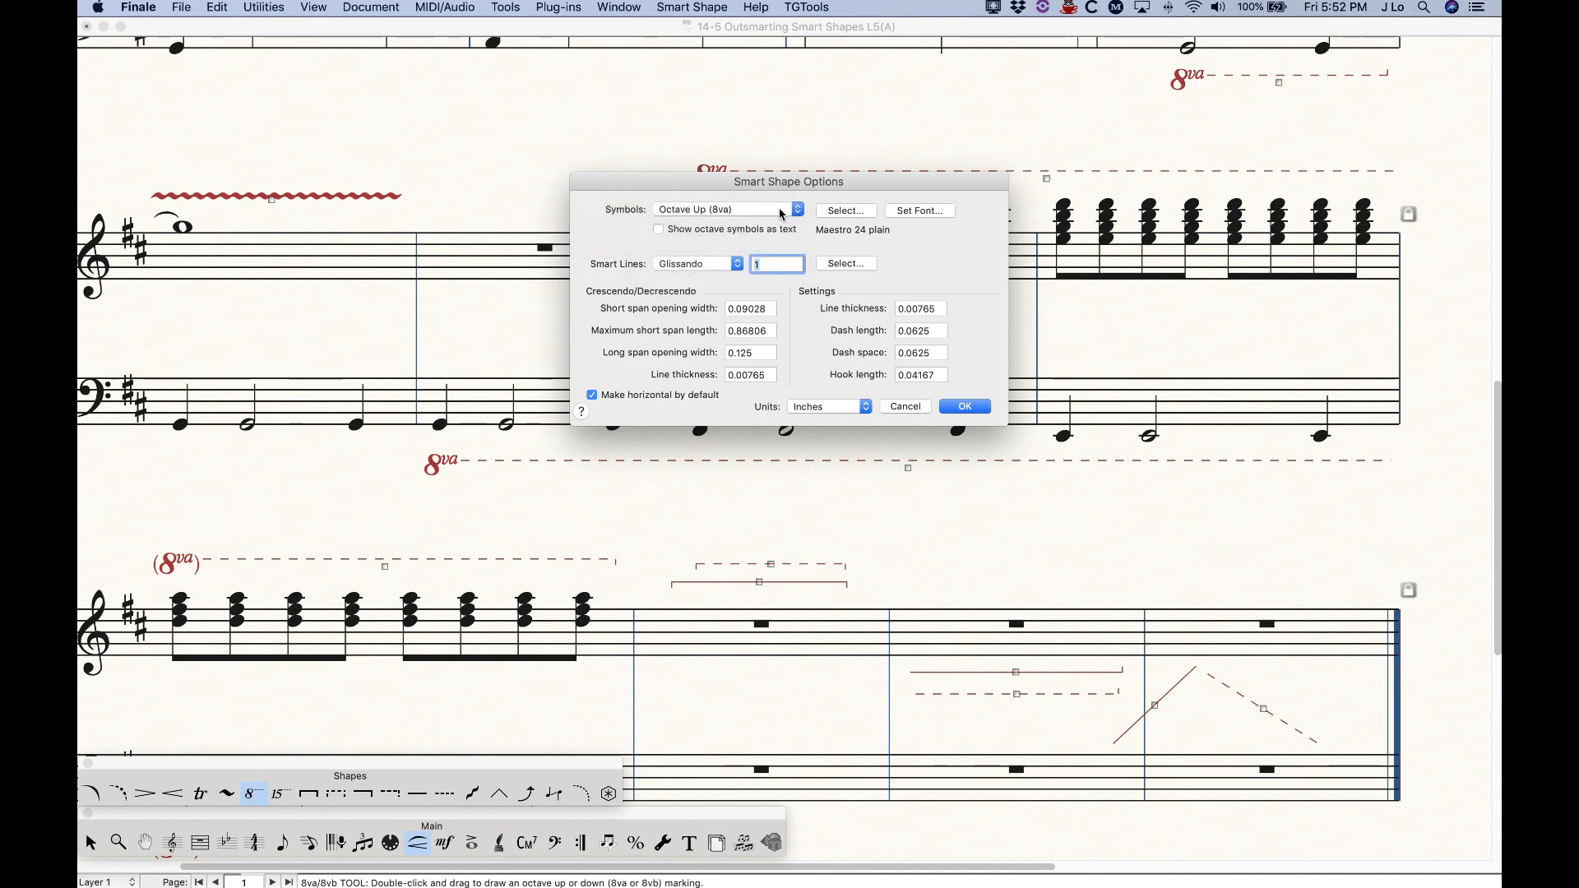
# Examine the Octave Up symbol's character choices and font settings, cancelling each without changes.
pyautogui.click(853, 212)
pyautogui.click(890, 449)
pyautogui.click(917, 212)
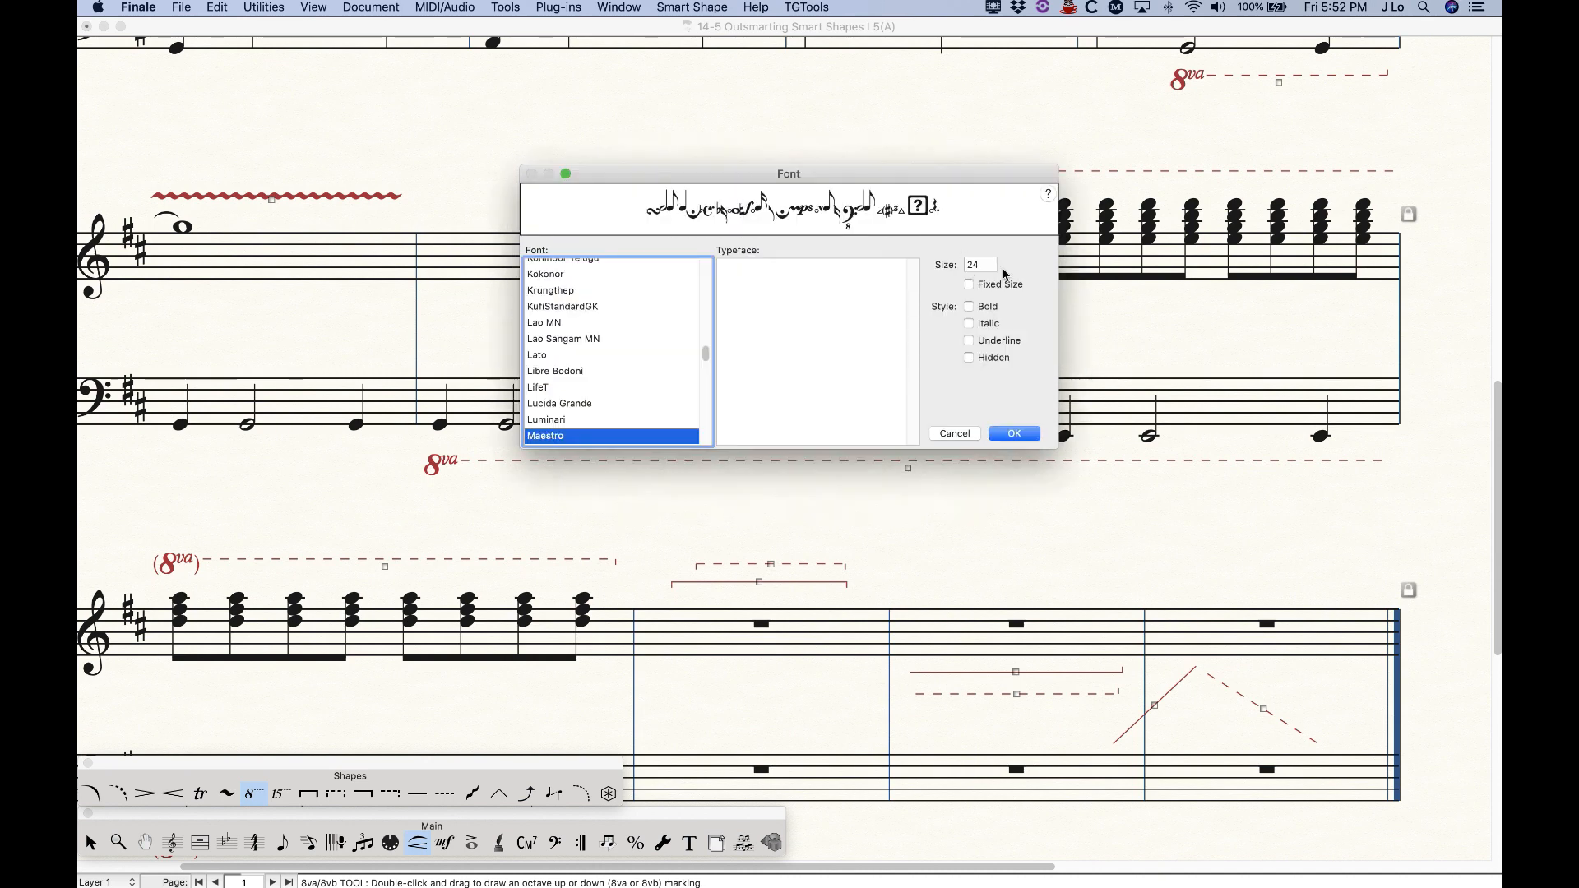
pyautogui.click(957, 436)
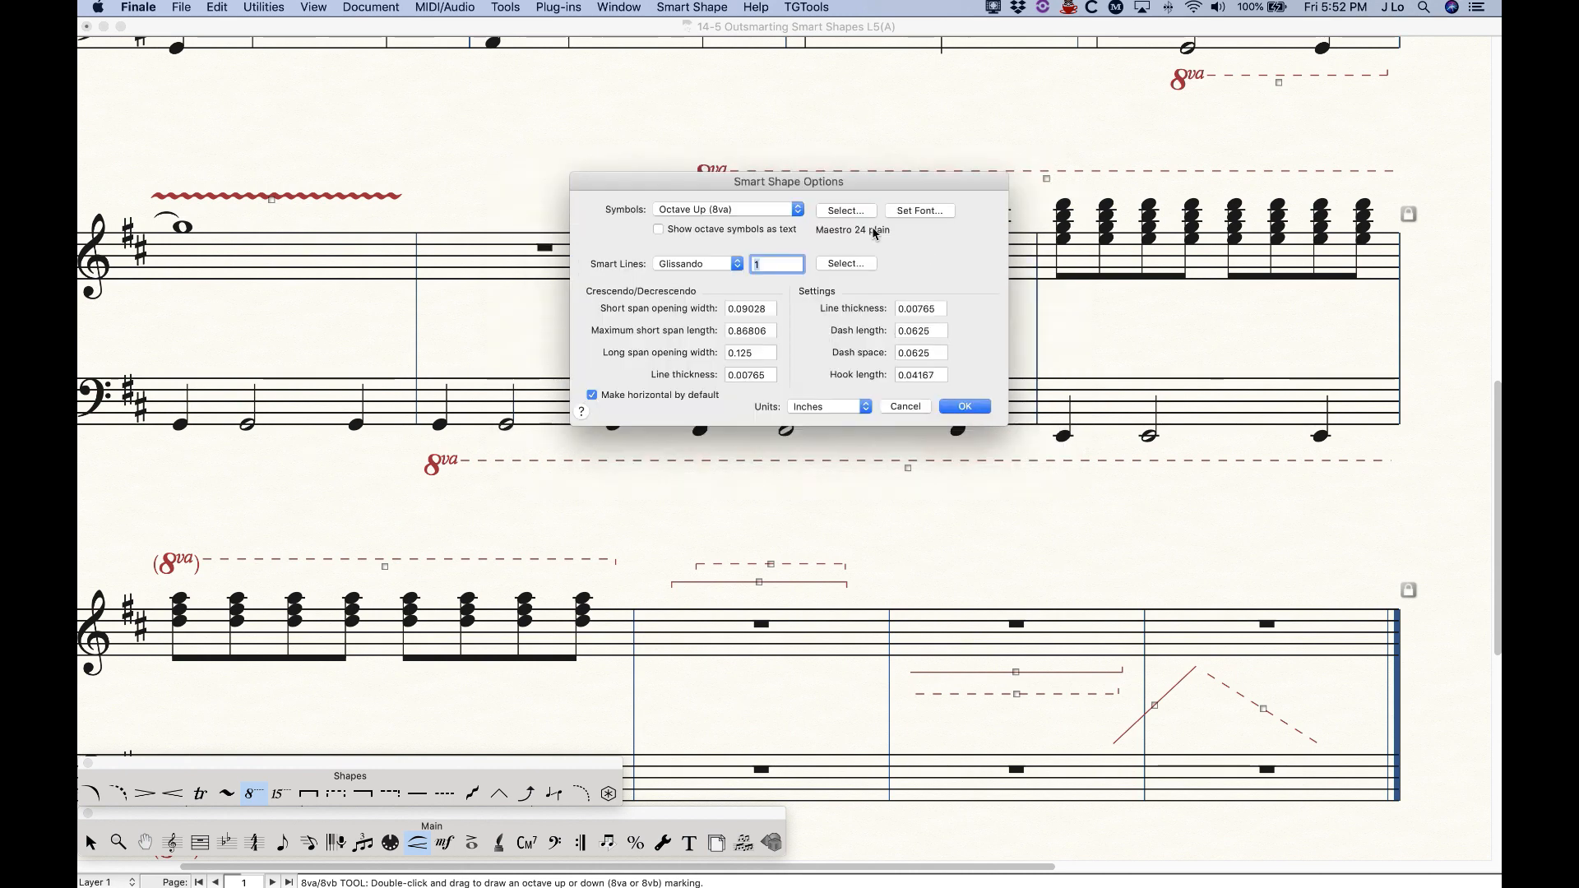
pyautogui.click(924, 212)
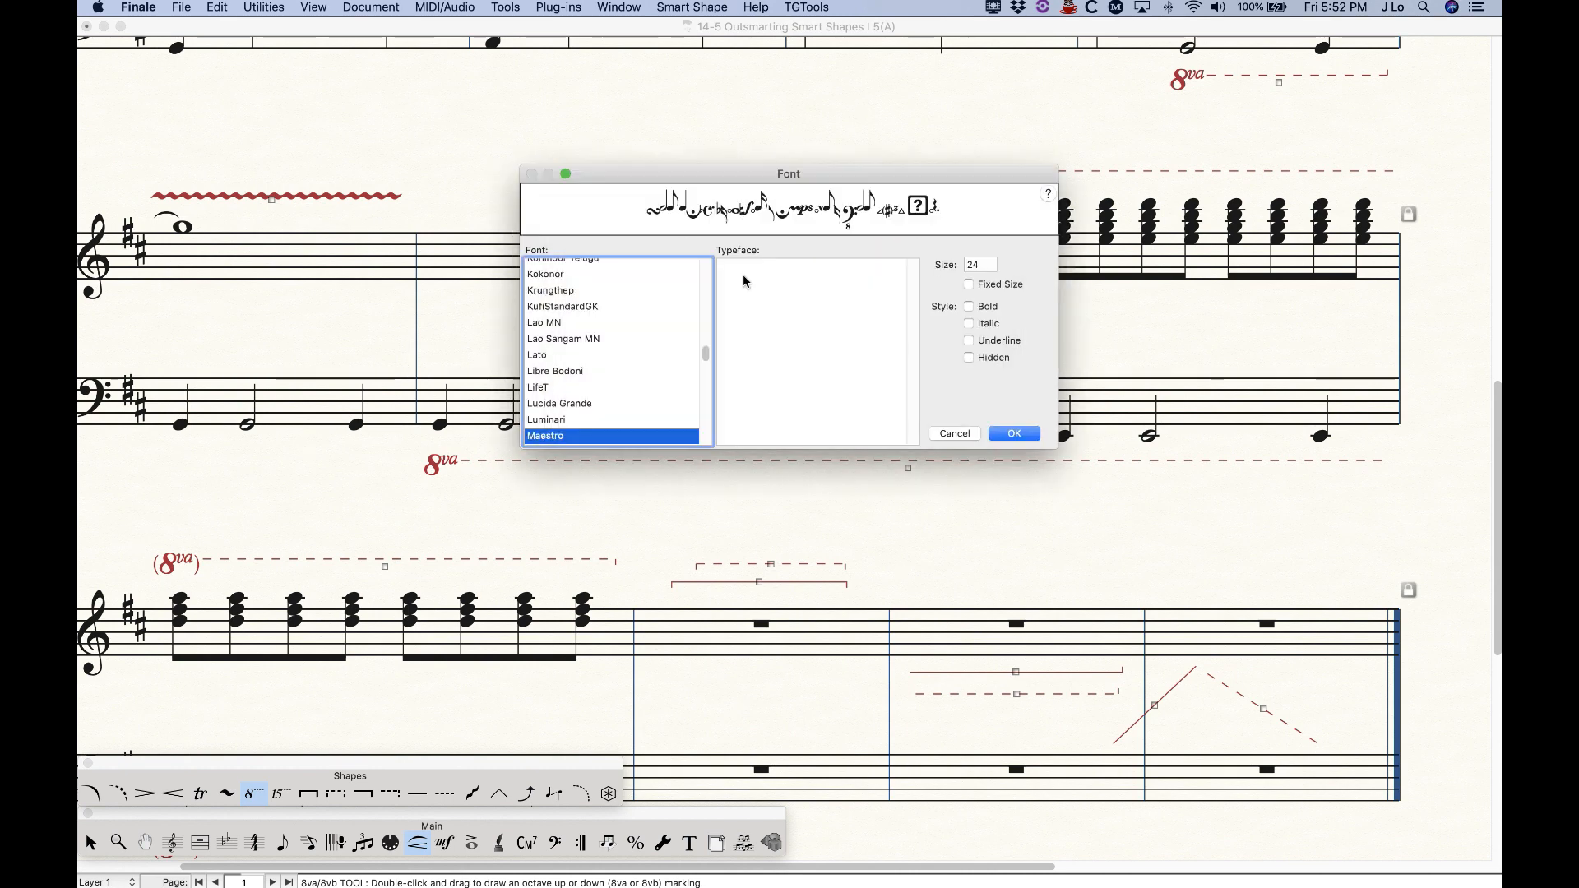
pyautogui.click(954, 436)
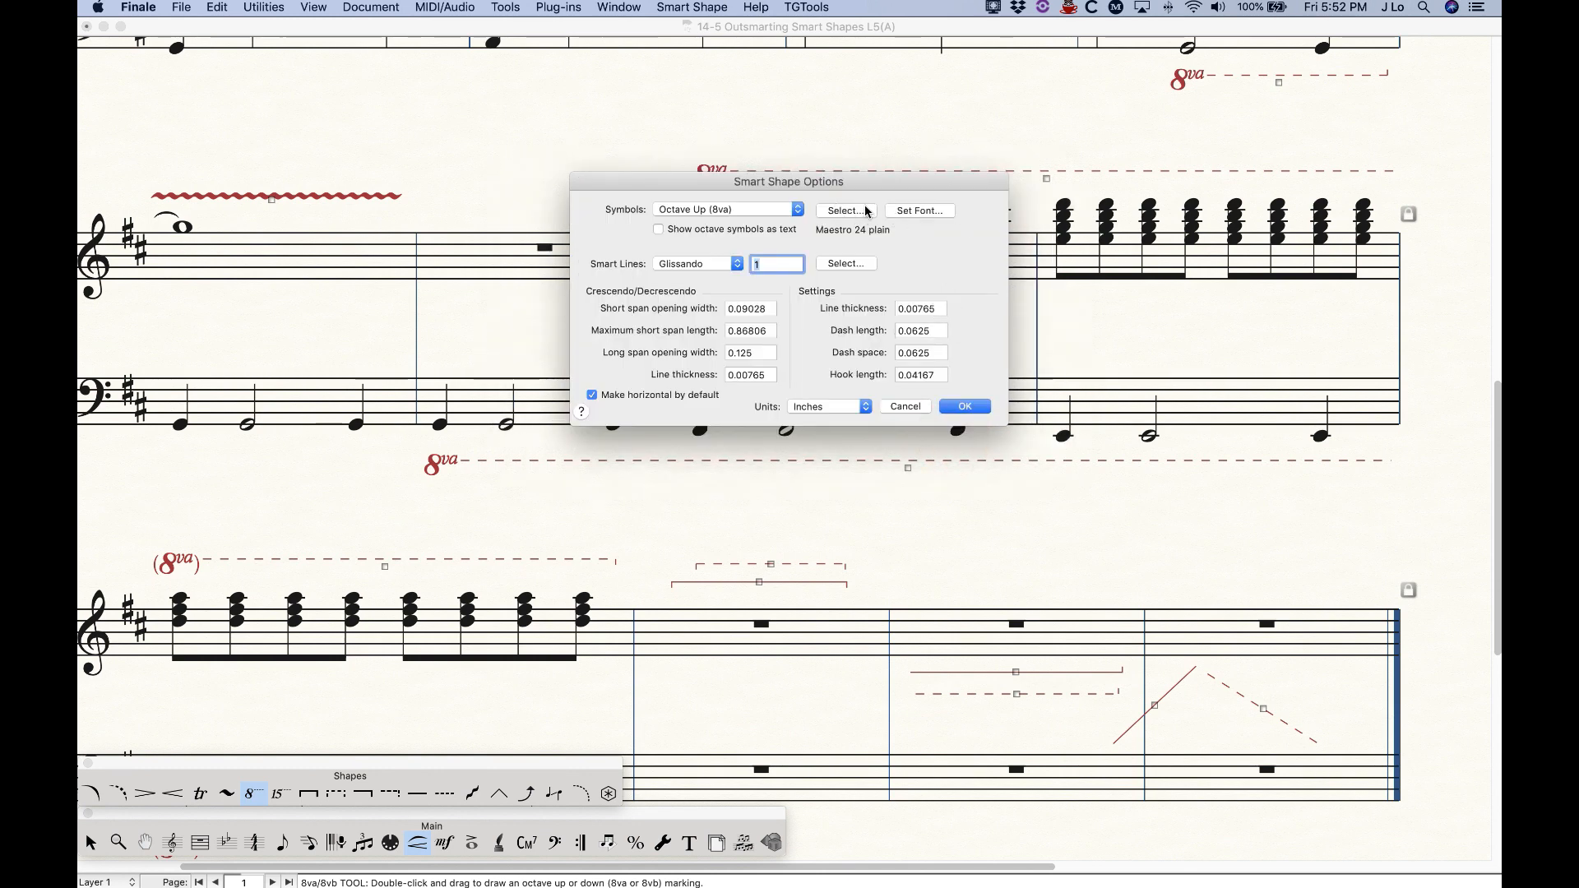
# Set the Octave Down symbol to Maestro's 8vb character, number 215, and accept the Smart Shape Options.
pyautogui.click(763, 211)
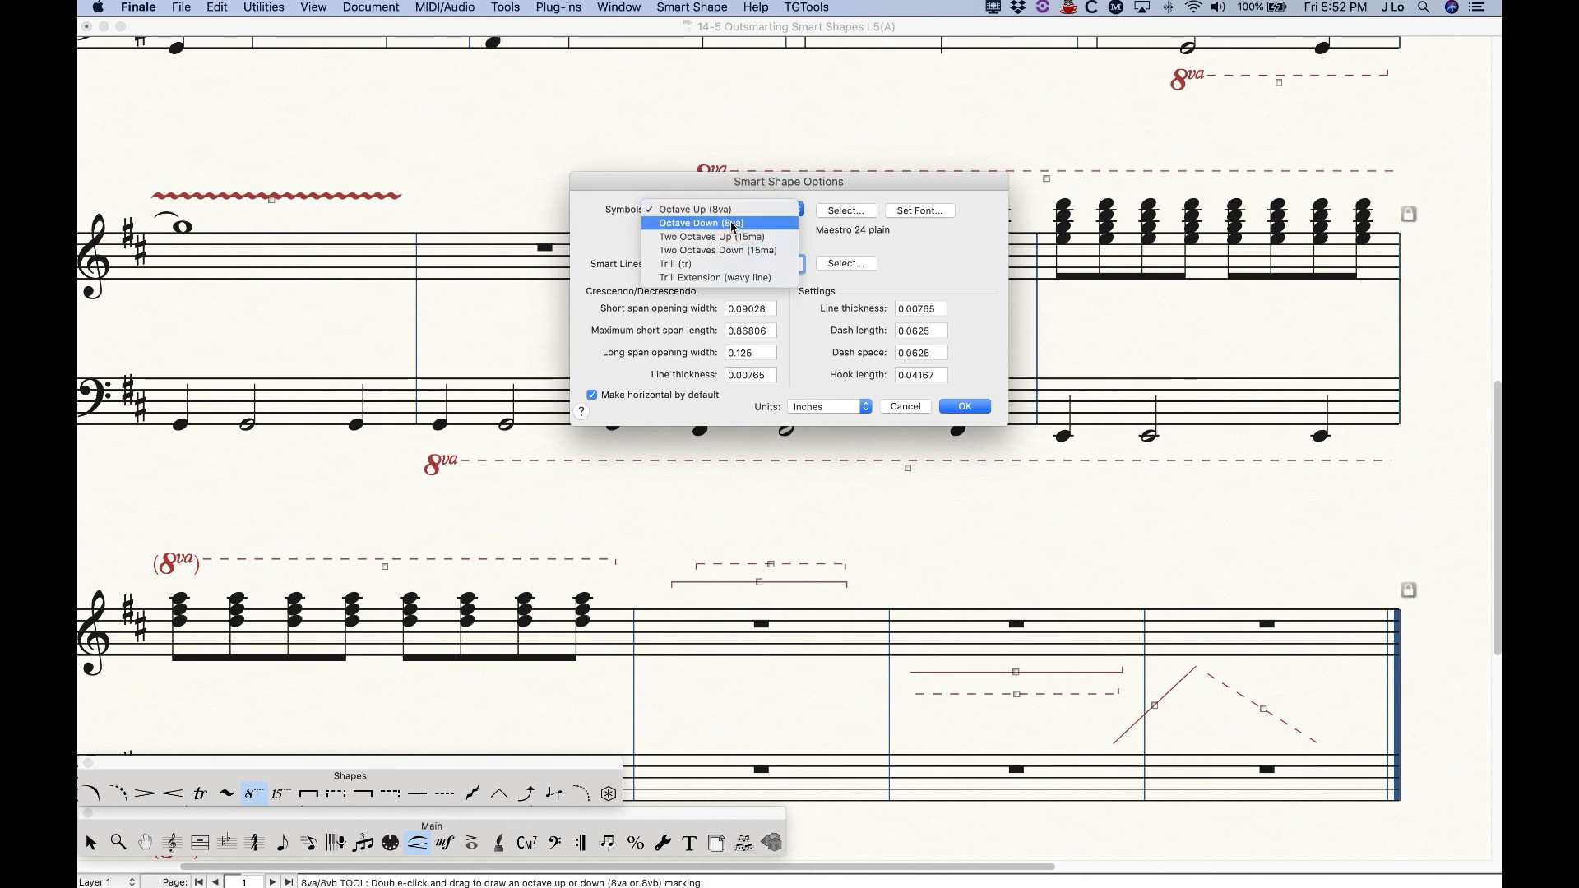
pyautogui.click(732, 222)
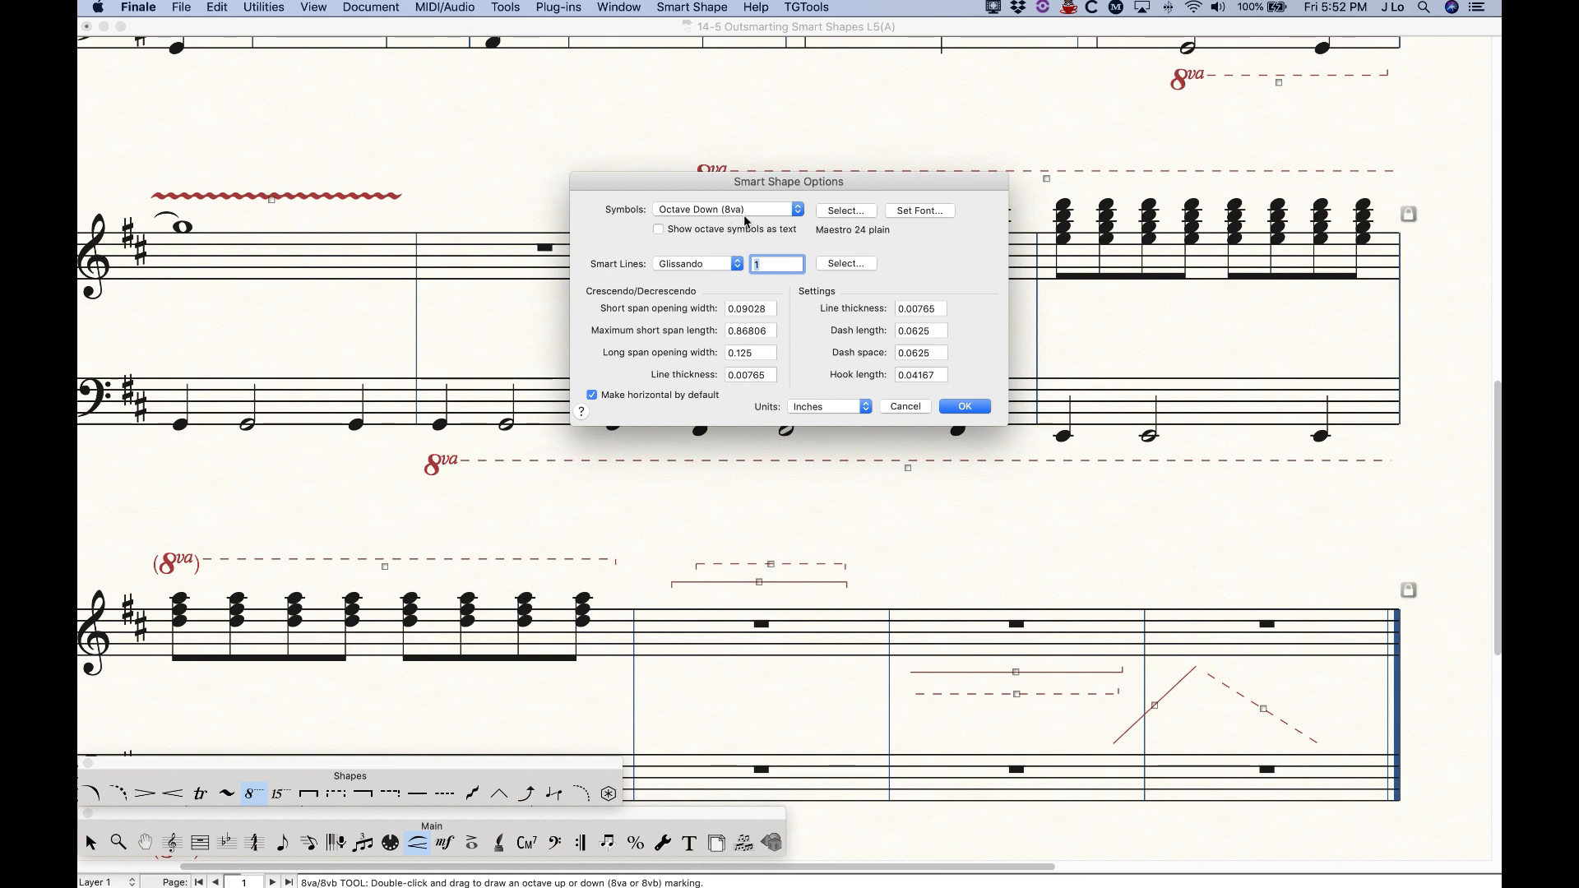
pyautogui.click(847, 212)
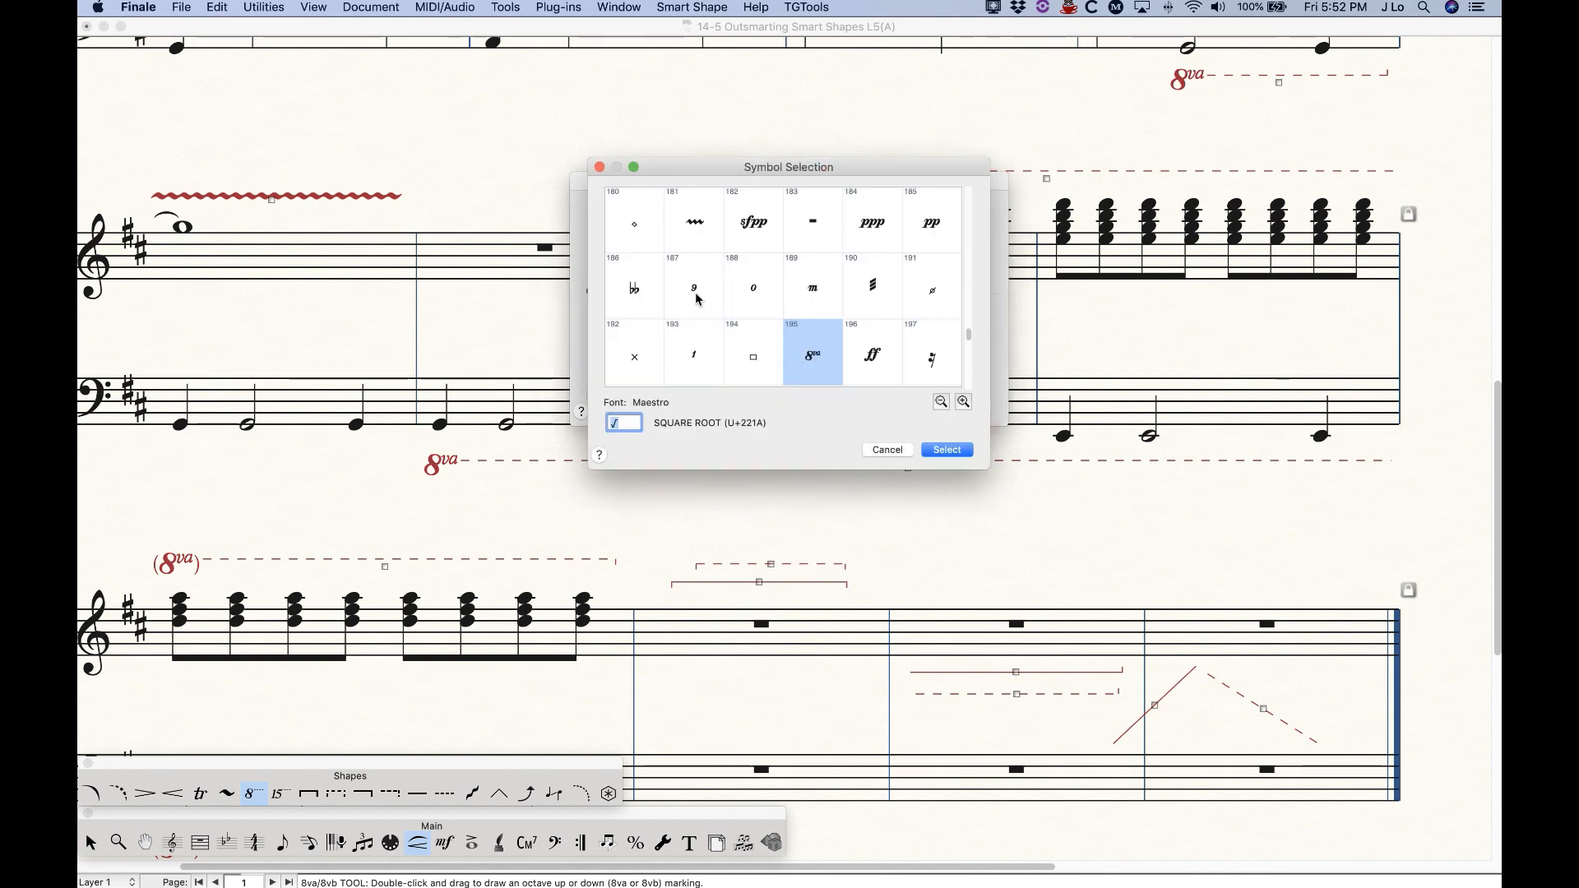
pyautogui.scroll(-2, 695, 297)
pyautogui.scroll(-2, 696, 297)
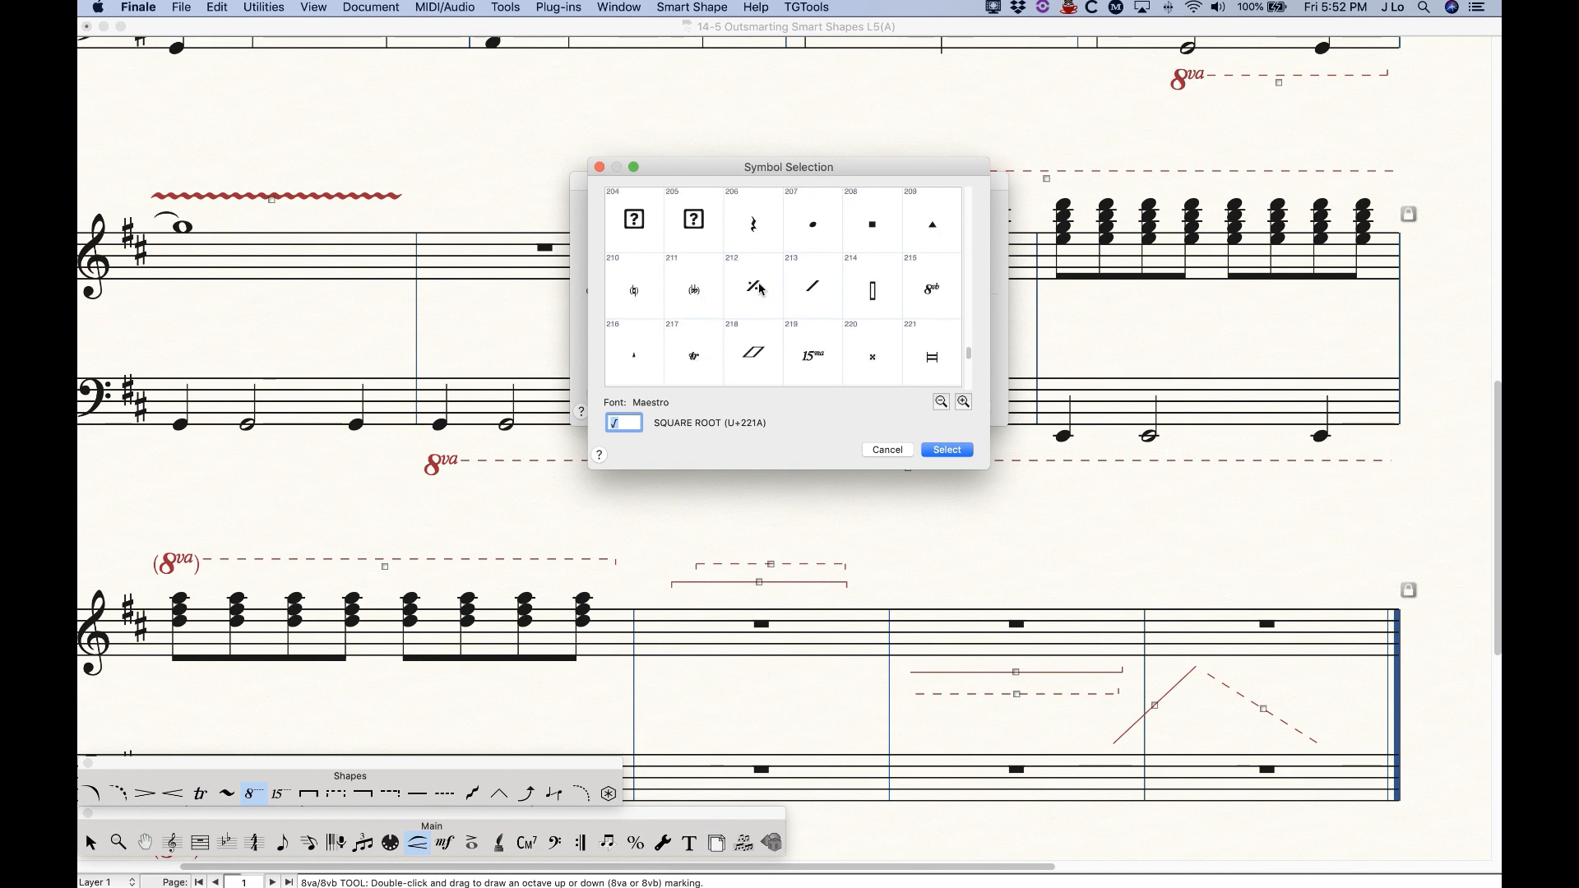
pyautogui.click(932, 280)
pyautogui.click(947, 450)
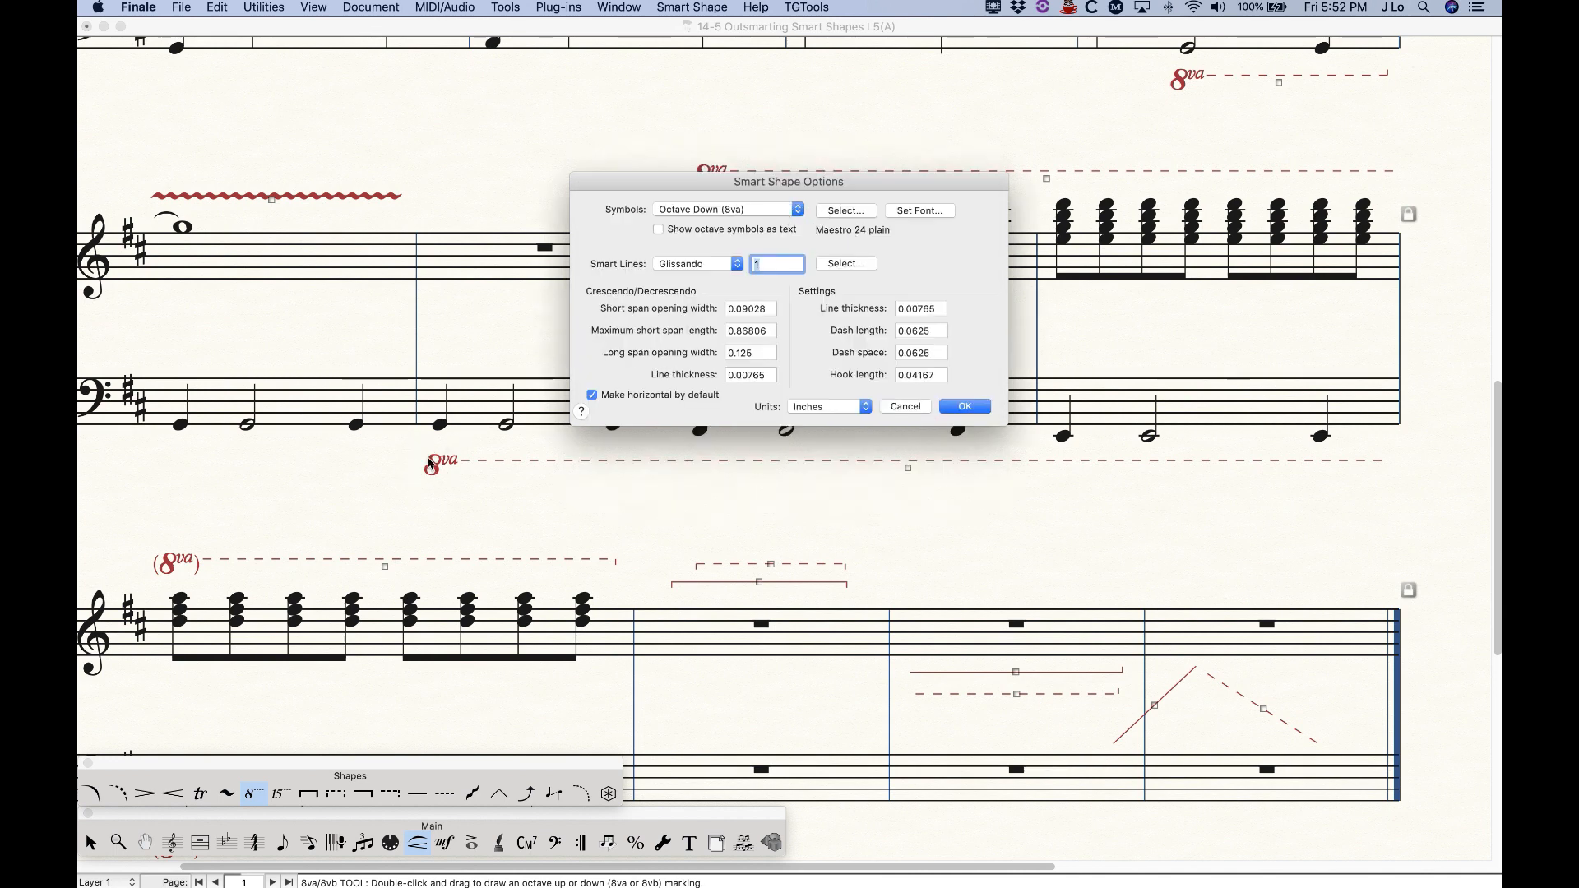
pyautogui.click(967, 406)
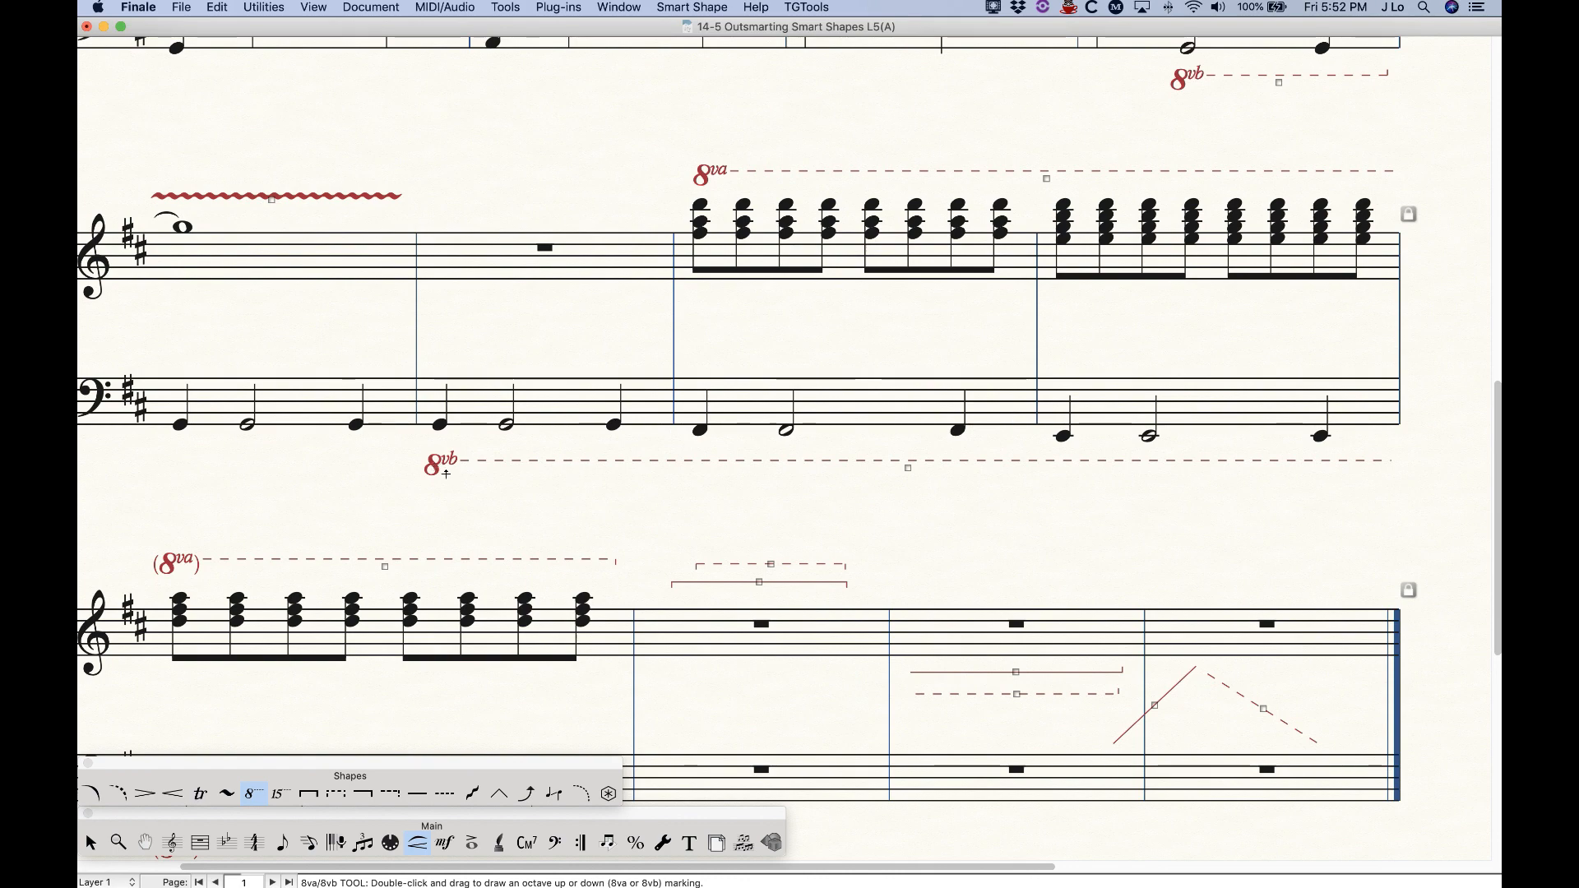
# Reopen Smart Shape Options, set the Two Octaves Down symbol to Maestro's 15mb character, number 96, and accept the change.
pyautogui.click(670, 7)
pyautogui.click(696, 59)
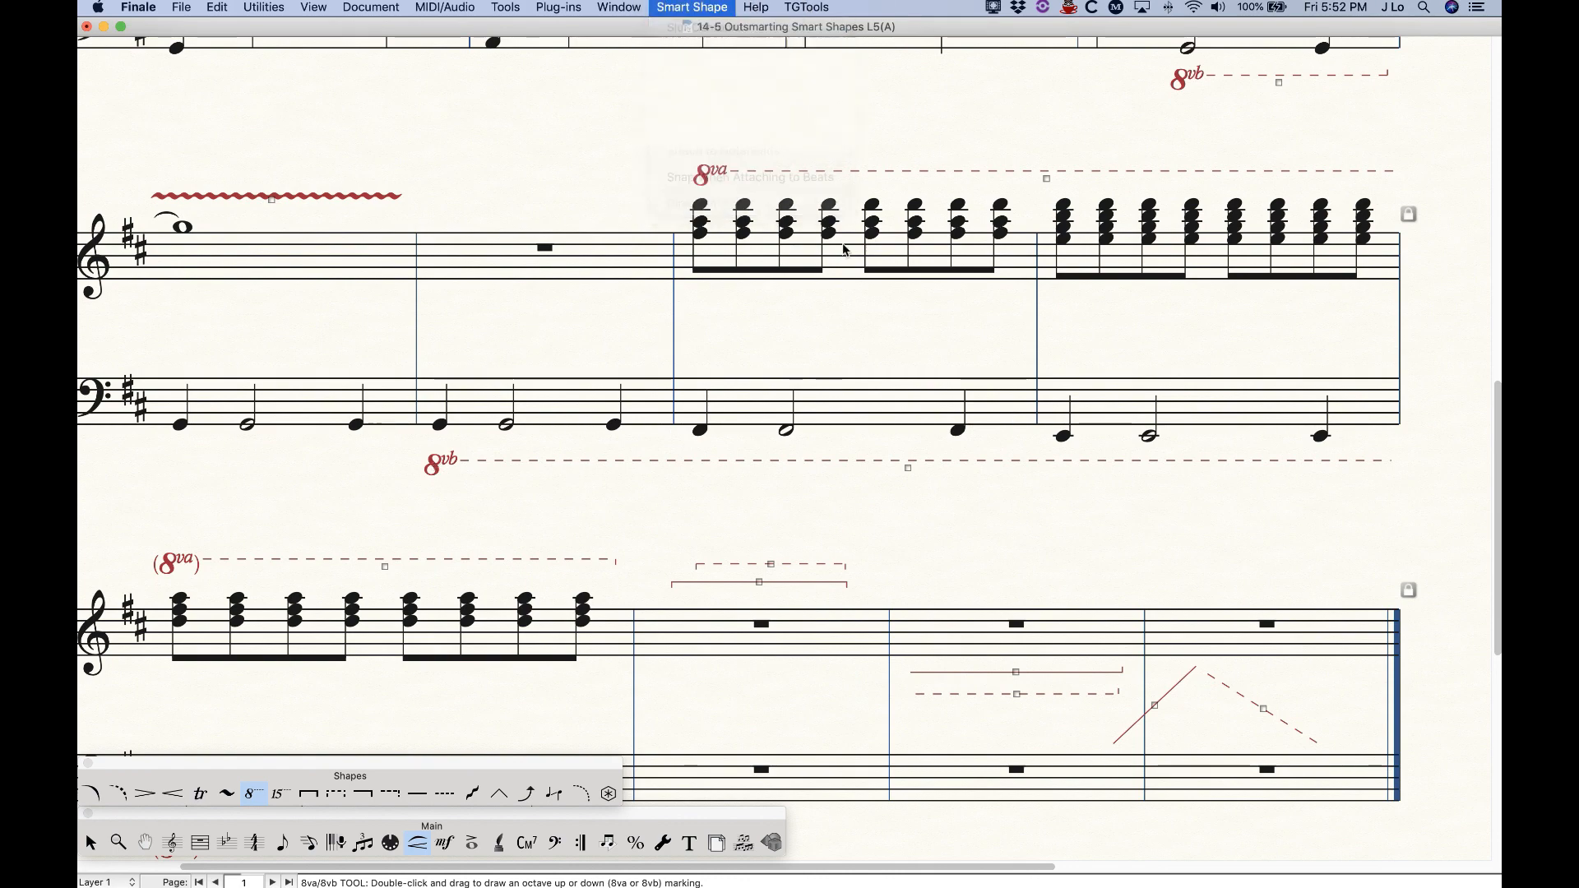
pyautogui.click(741, 211)
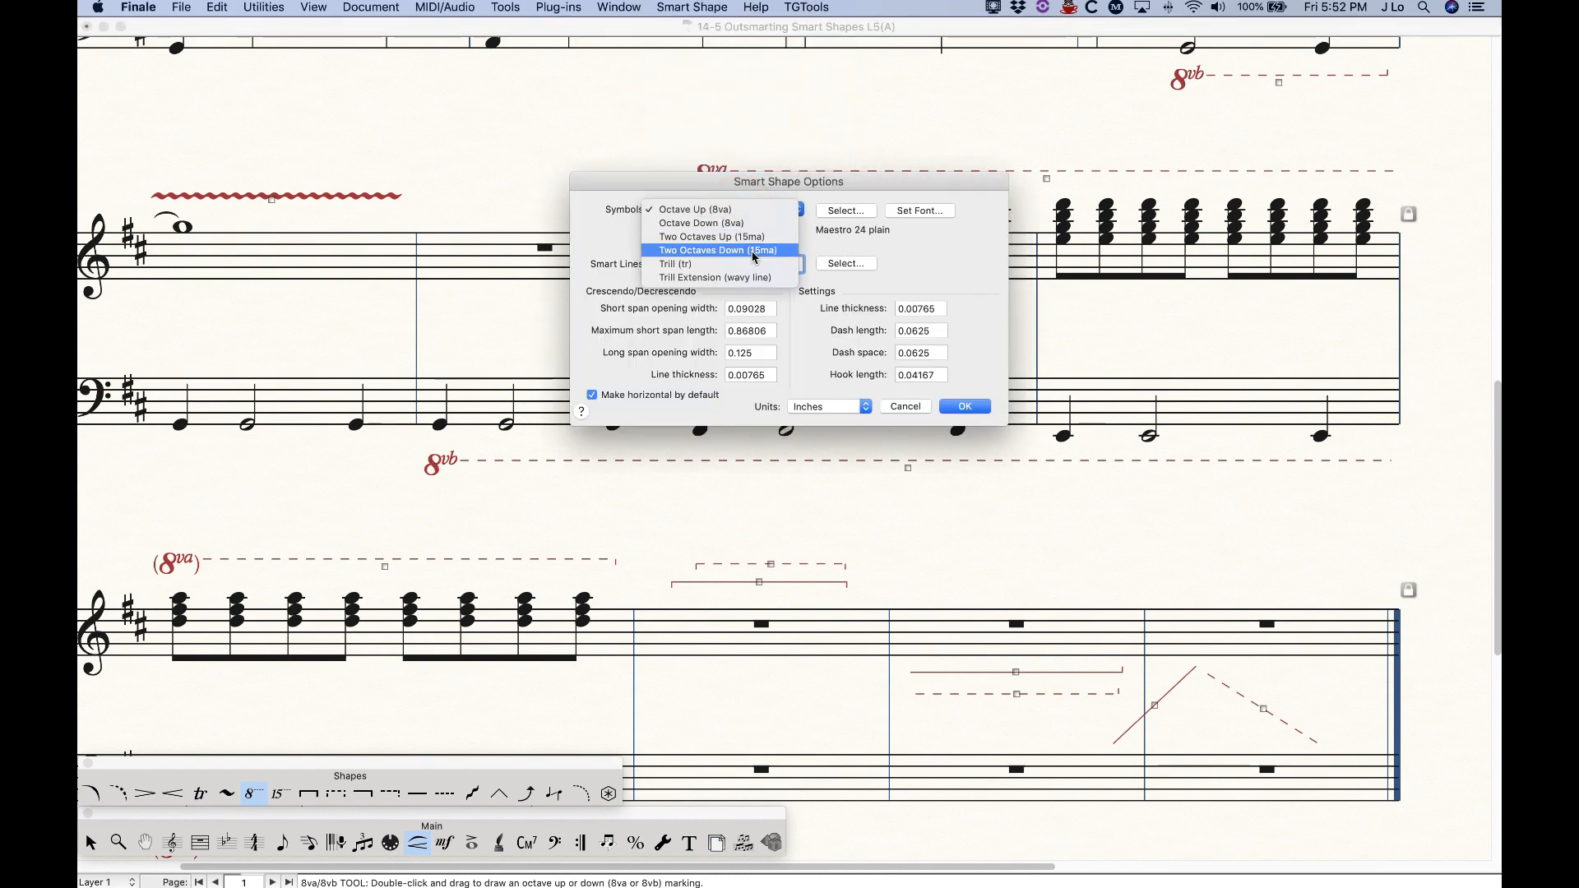
pyautogui.click(793, 250)
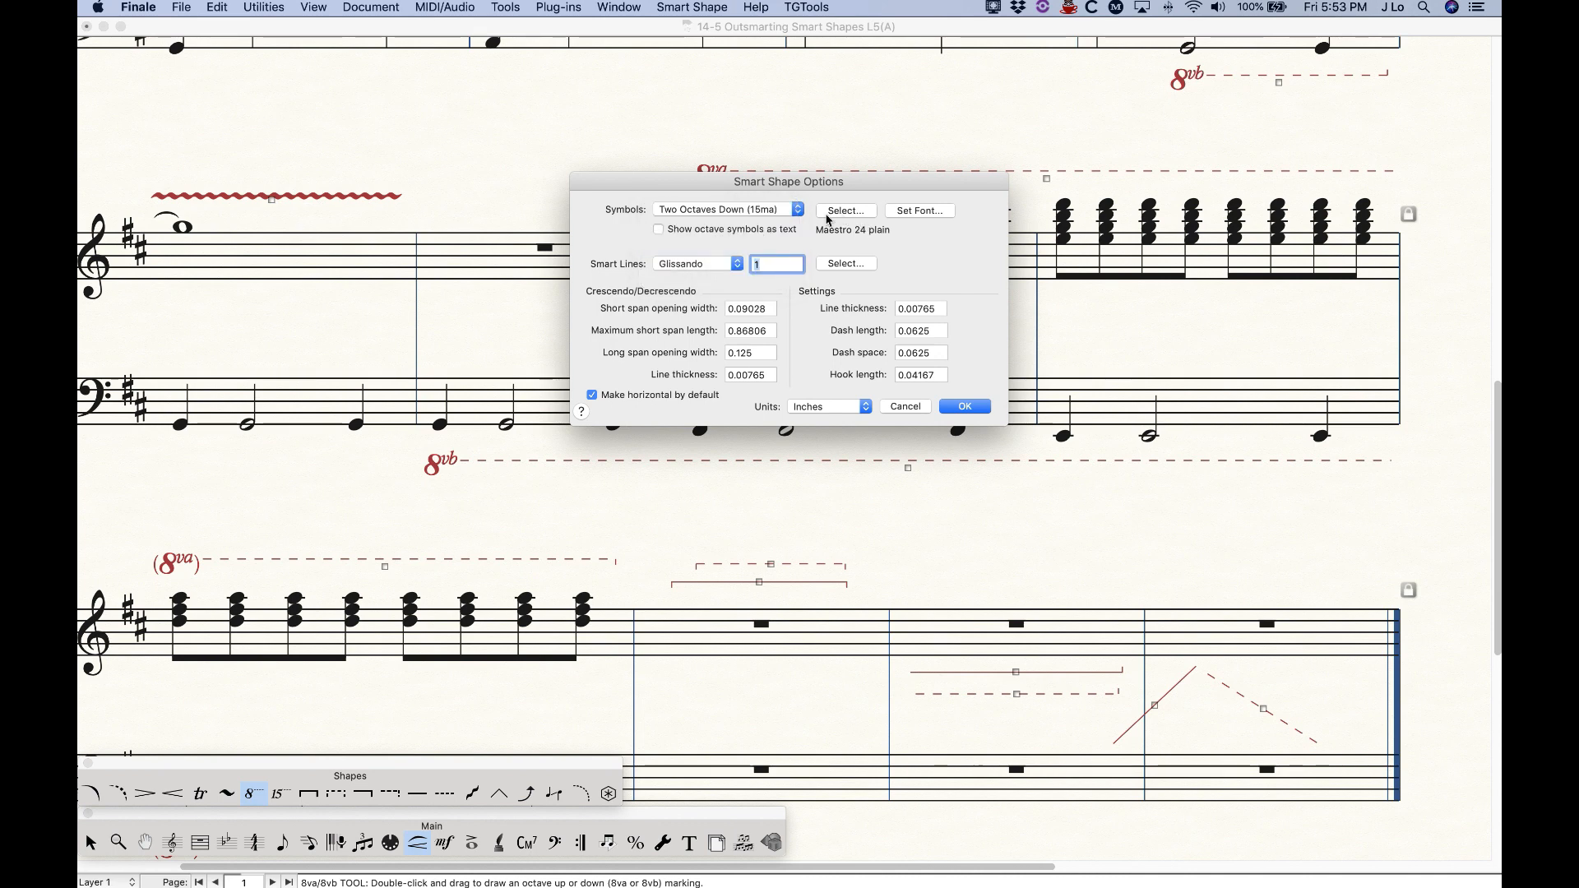
pyautogui.click(843, 211)
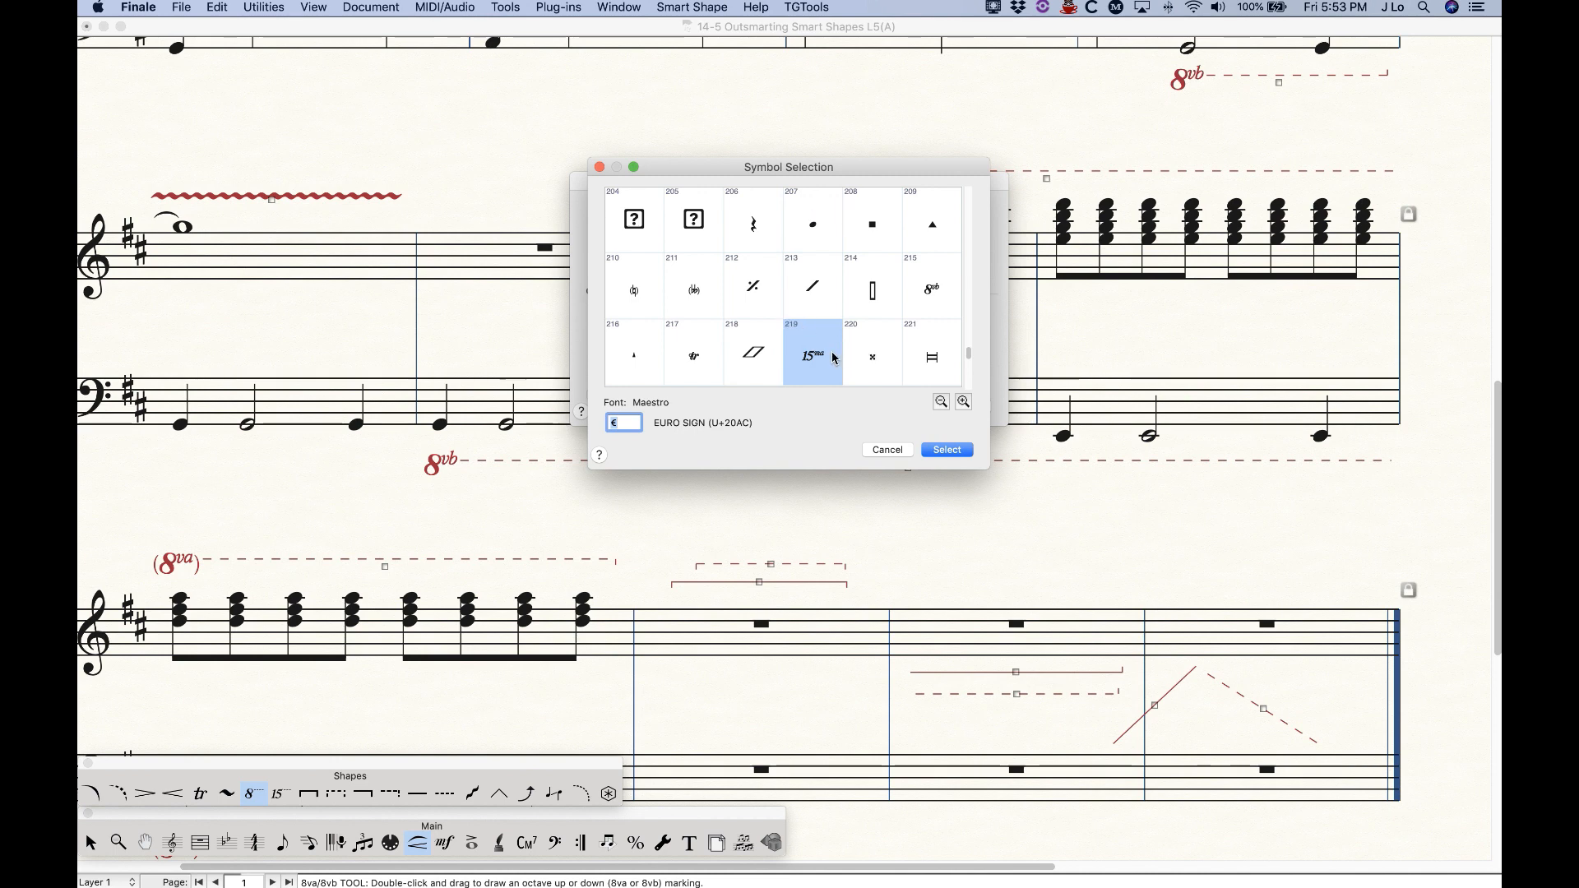
pyautogui.scroll(10, 833, 358)
pyautogui.scroll(3, 833, 358)
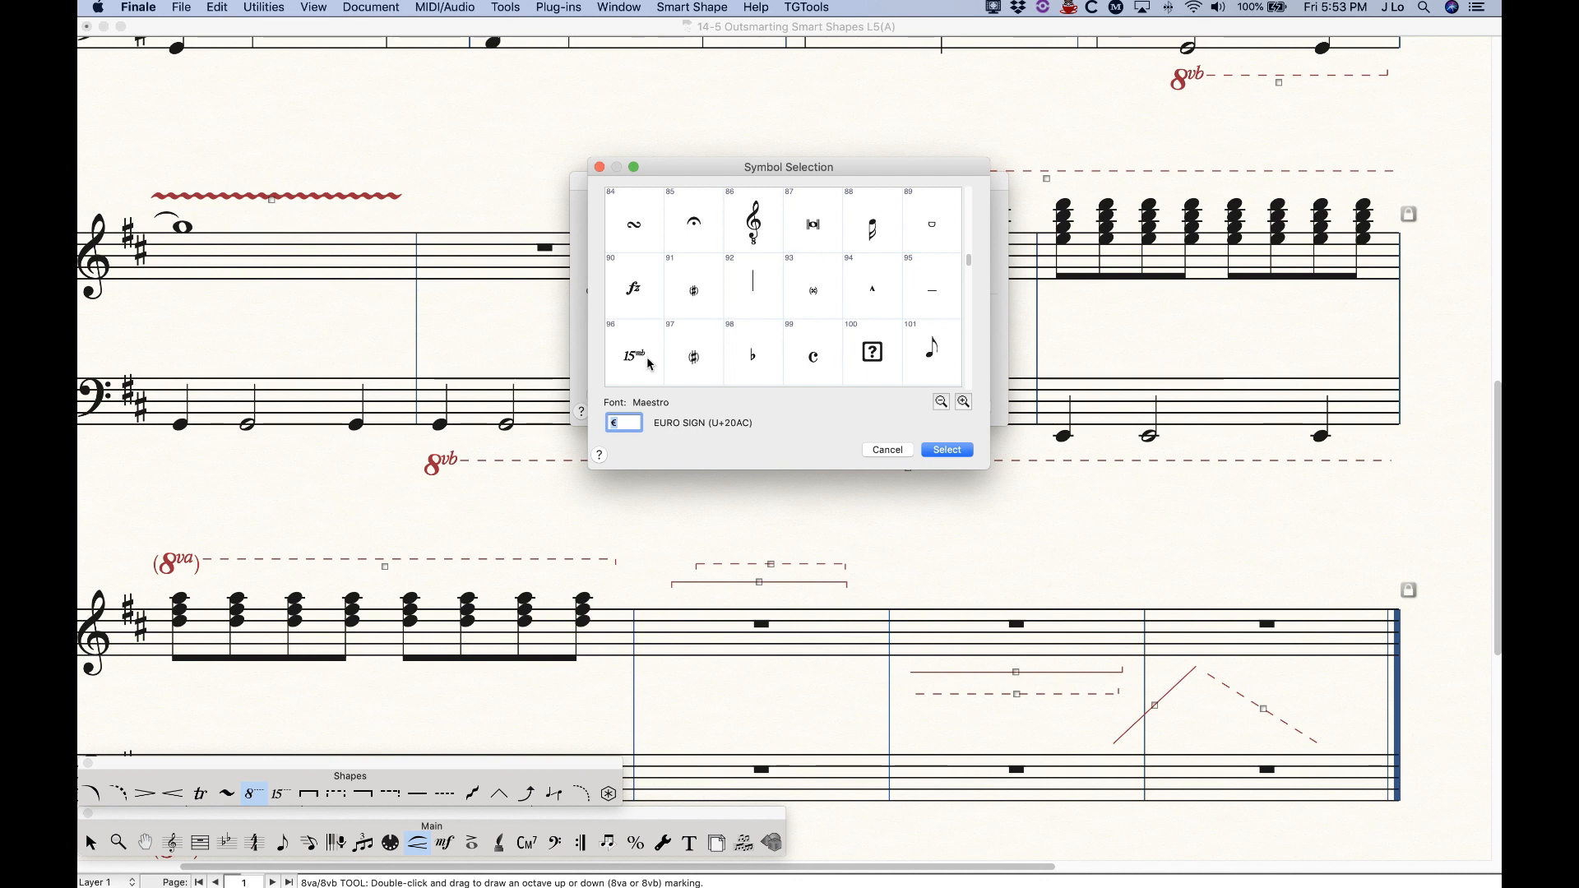
pyautogui.click(649, 363)
pyautogui.scroll(1, 779, 322)
pyautogui.click(642, 297)
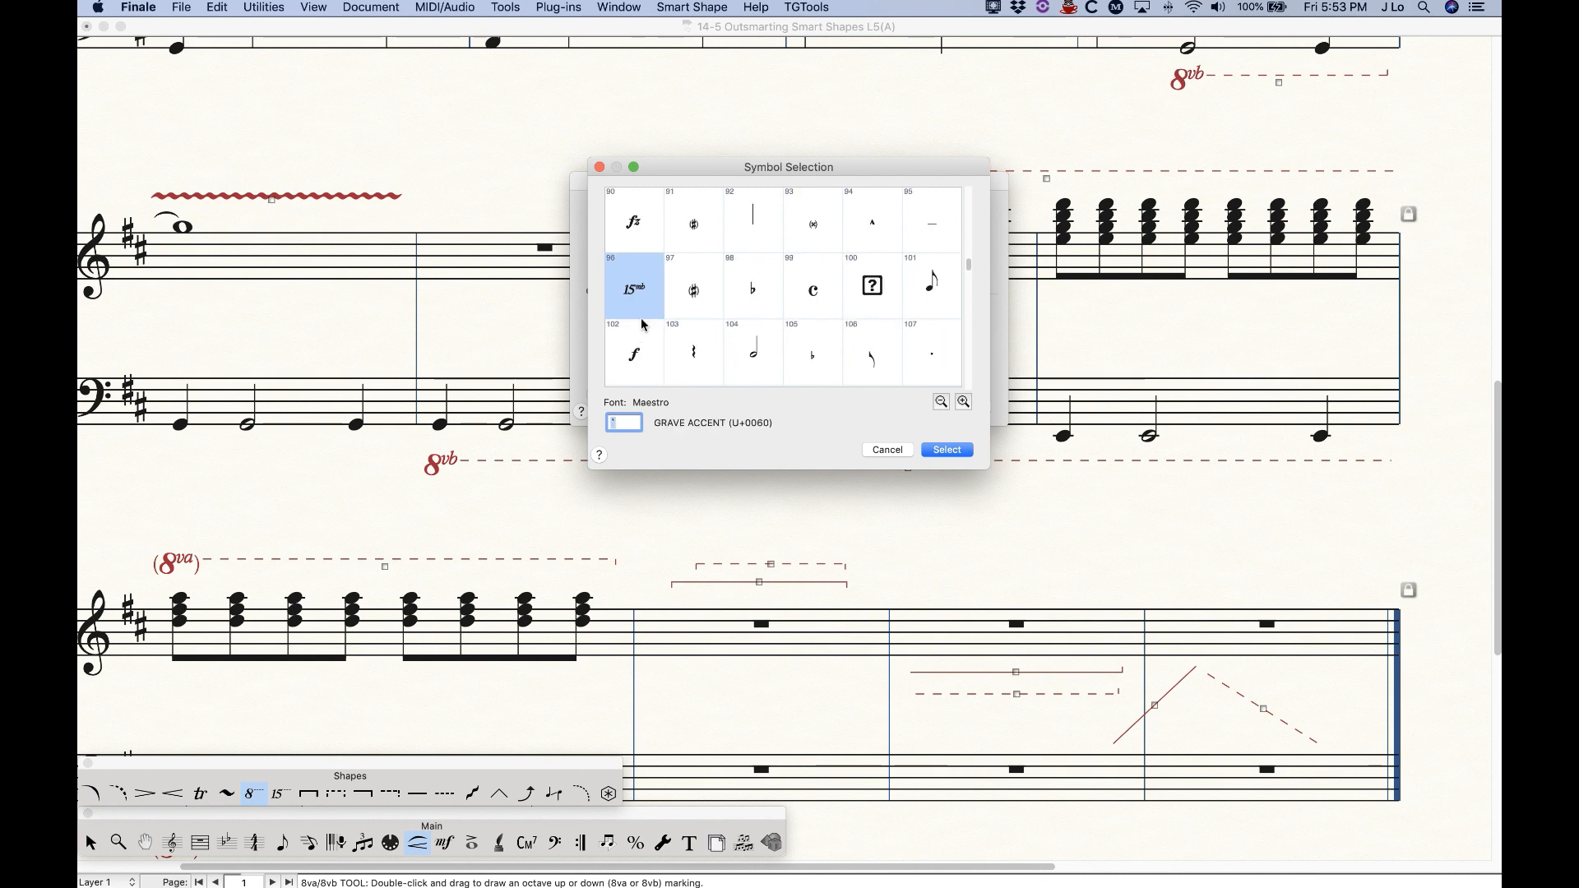
pyautogui.click(948, 450)
pyautogui.click(964, 406)
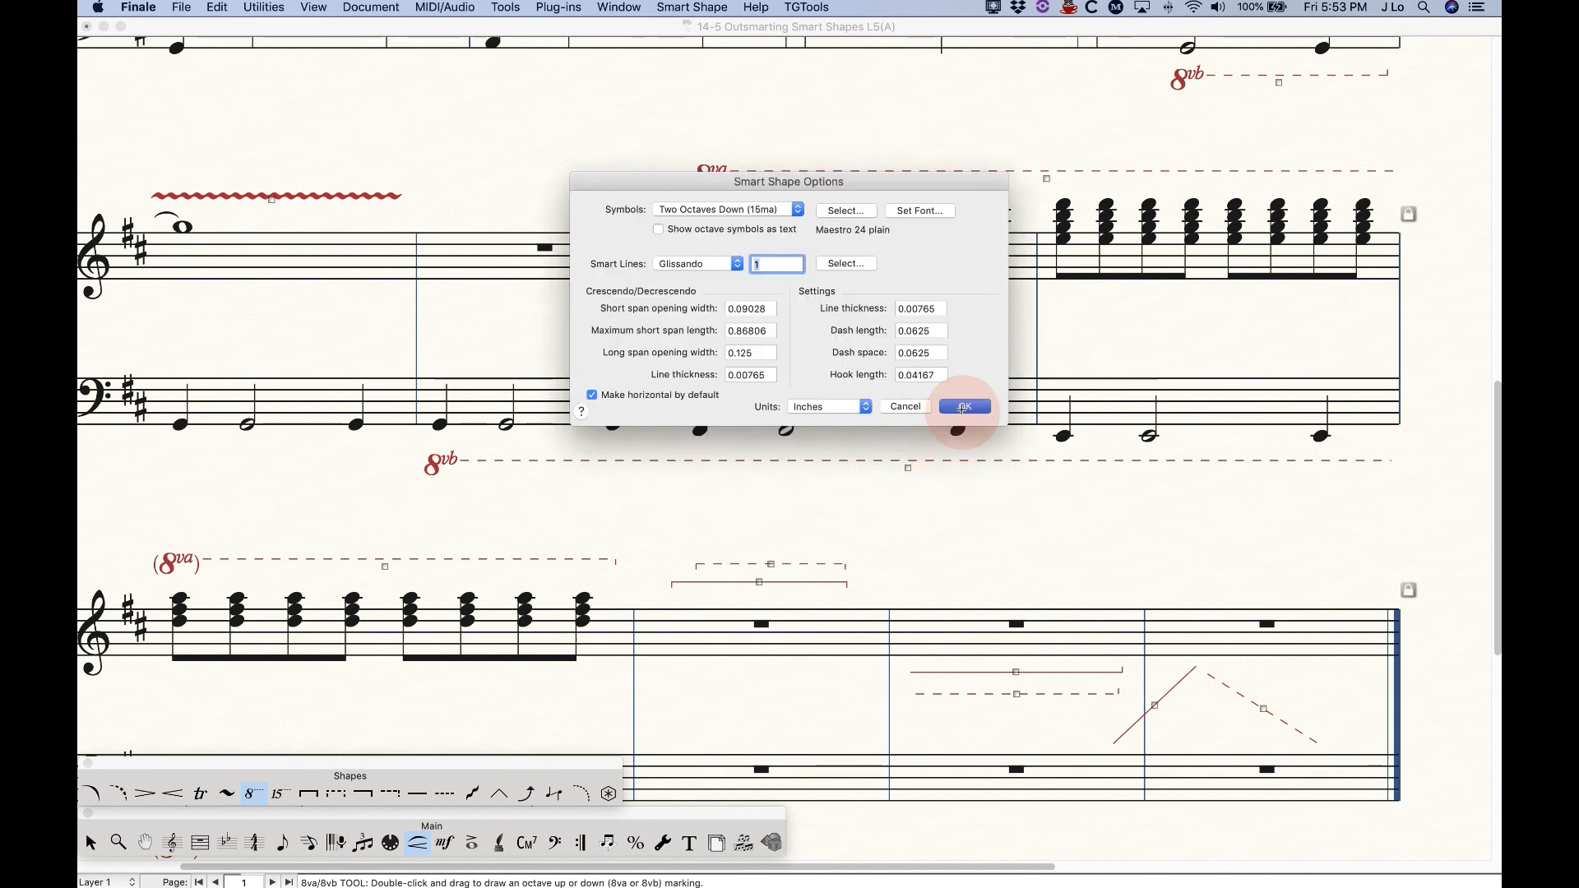
# Draw a 15mb line beneath the bass staff's existing octave-down line, from the system's second measure to its end.
pyautogui.click(280, 794)
pyautogui.doubleClick(442, 484)
pyautogui.moveTo(442, 484)
pyautogui.mouseDown()
pyautogui.moveTo(864, 529)
pyautogui.moveTo(1369, 517)
pyautogui.mouseUp()
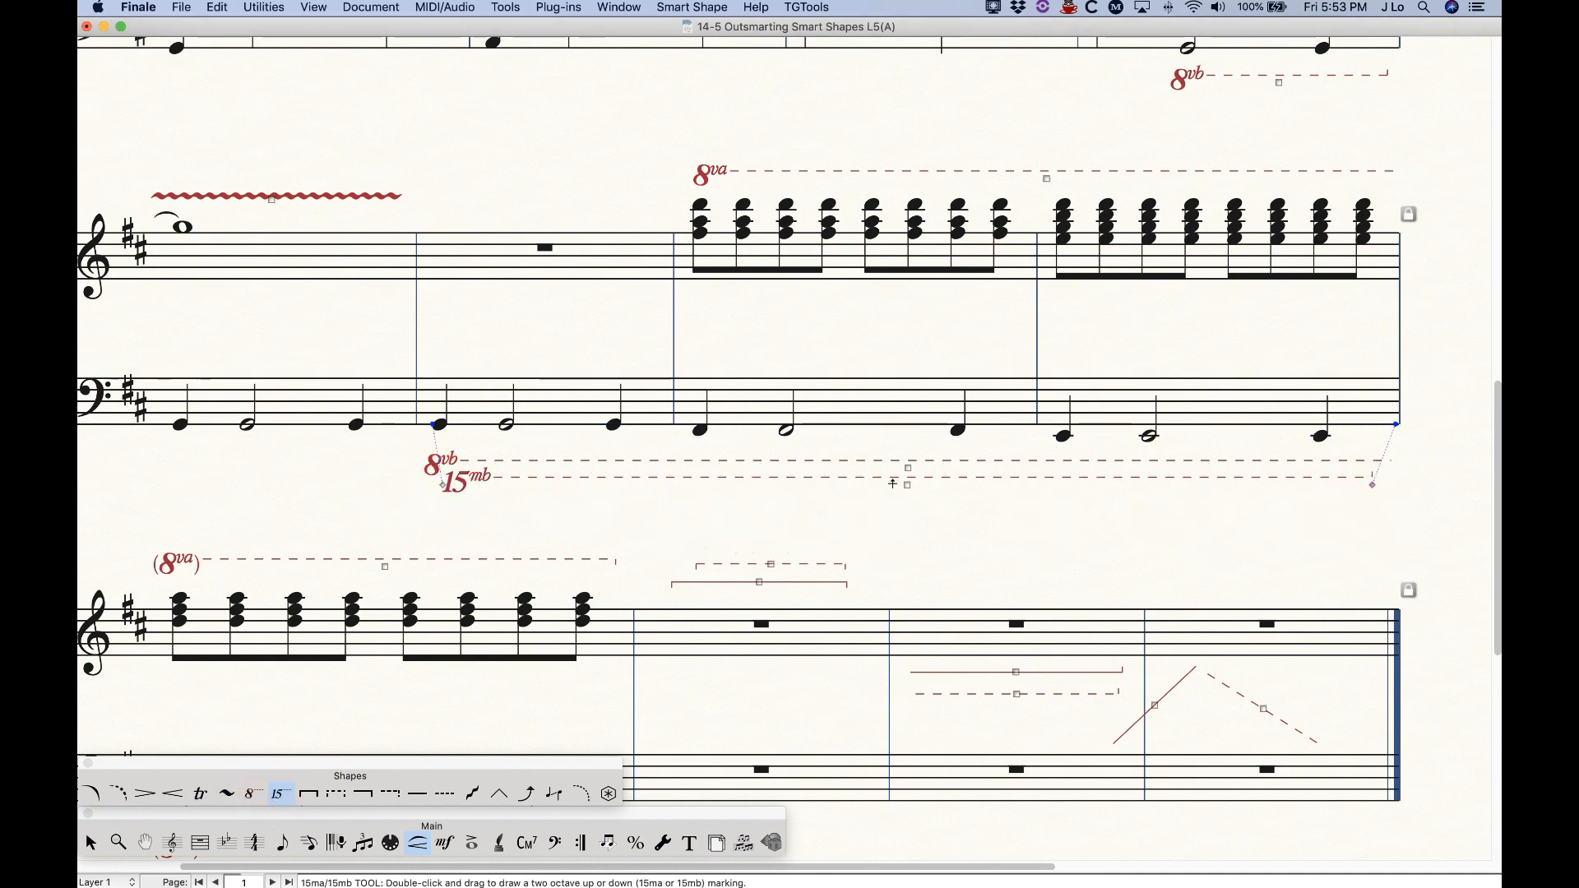
# Move the 15mb line slightly down and back so its symbol sits directly beneath the bass staff's 8vb symbol.
pyautogui.moveTo(904, 484); pyautogui.dragTo(890, 491)
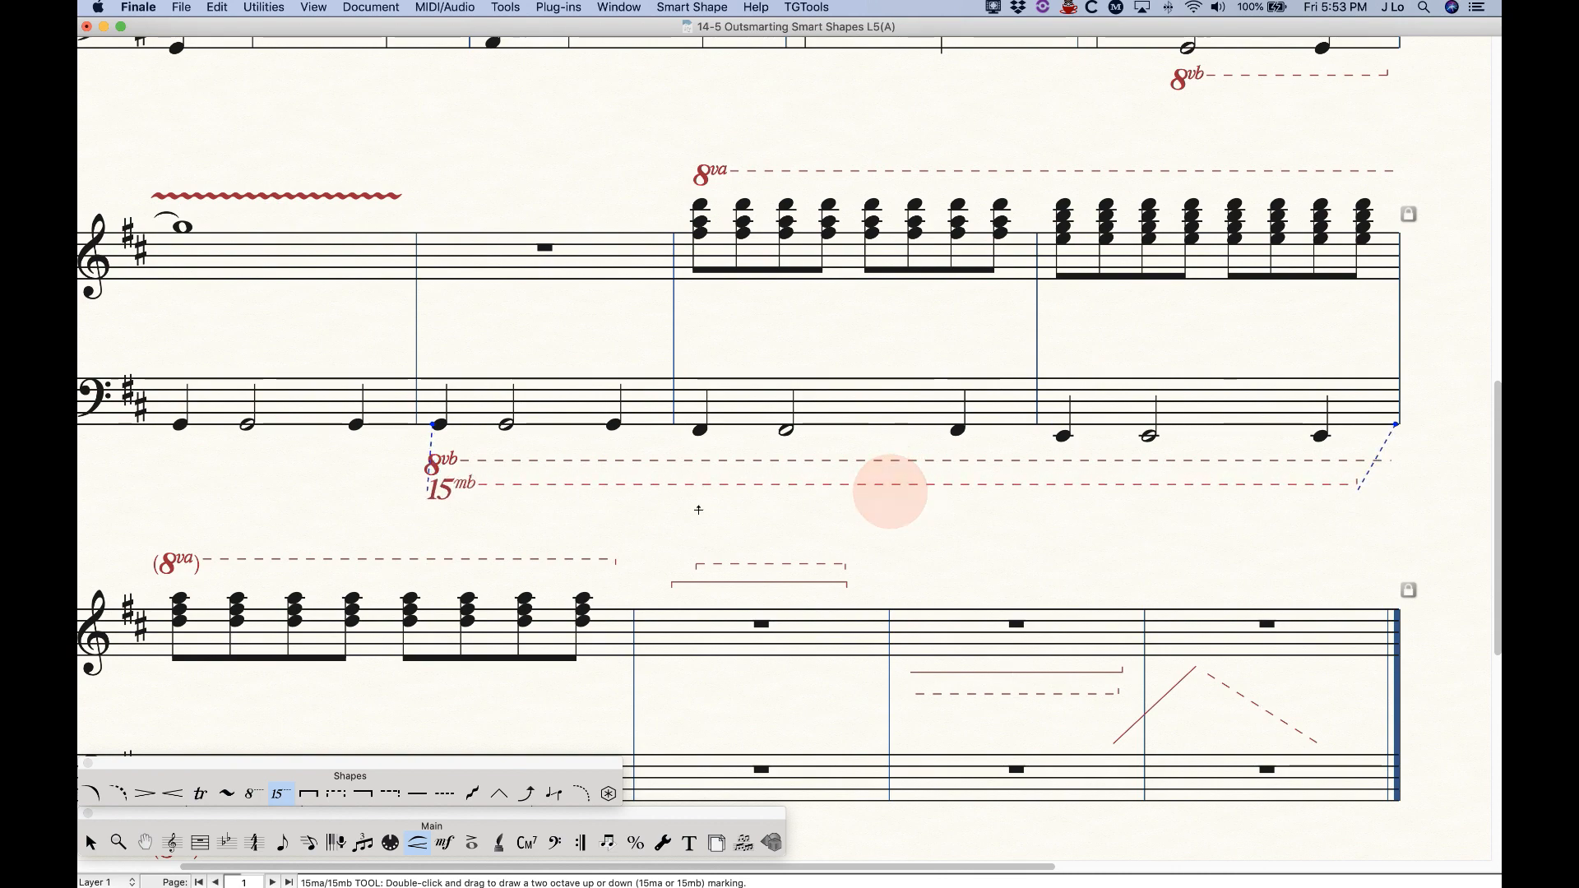
# Draw trial 8vb and 8va lines above the treble staff's third measure, attached to the staves above and below, and delete each.
pyautogui.click(253, 794)
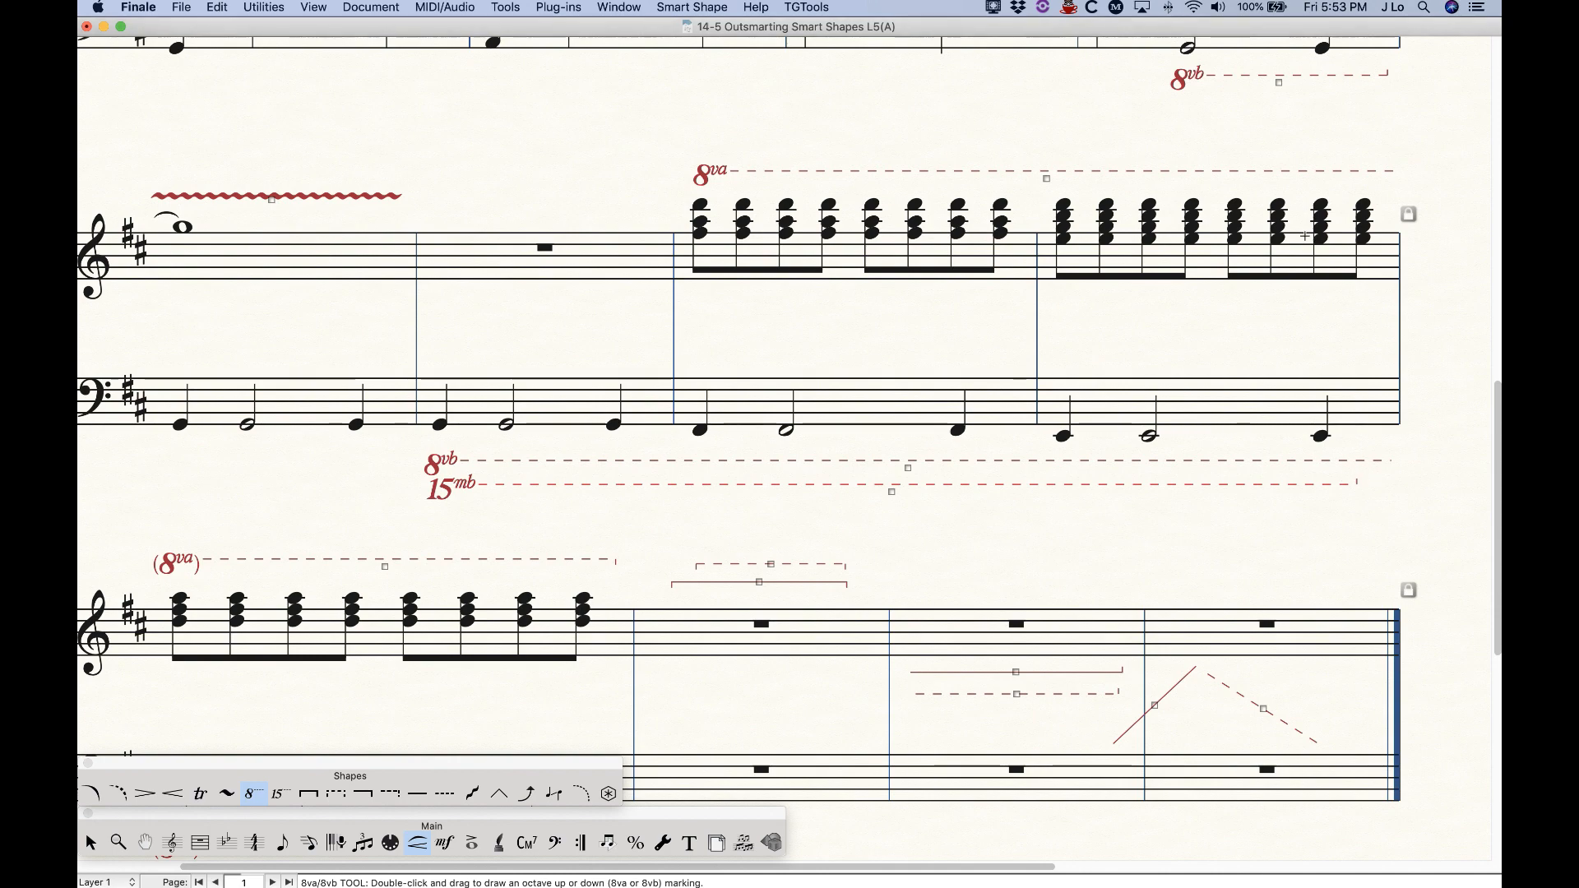
pyautogui.doubleClick(702, 131)
pyautogui.moveTo(703, 132); pyautogui.dragTo(1004, 183)
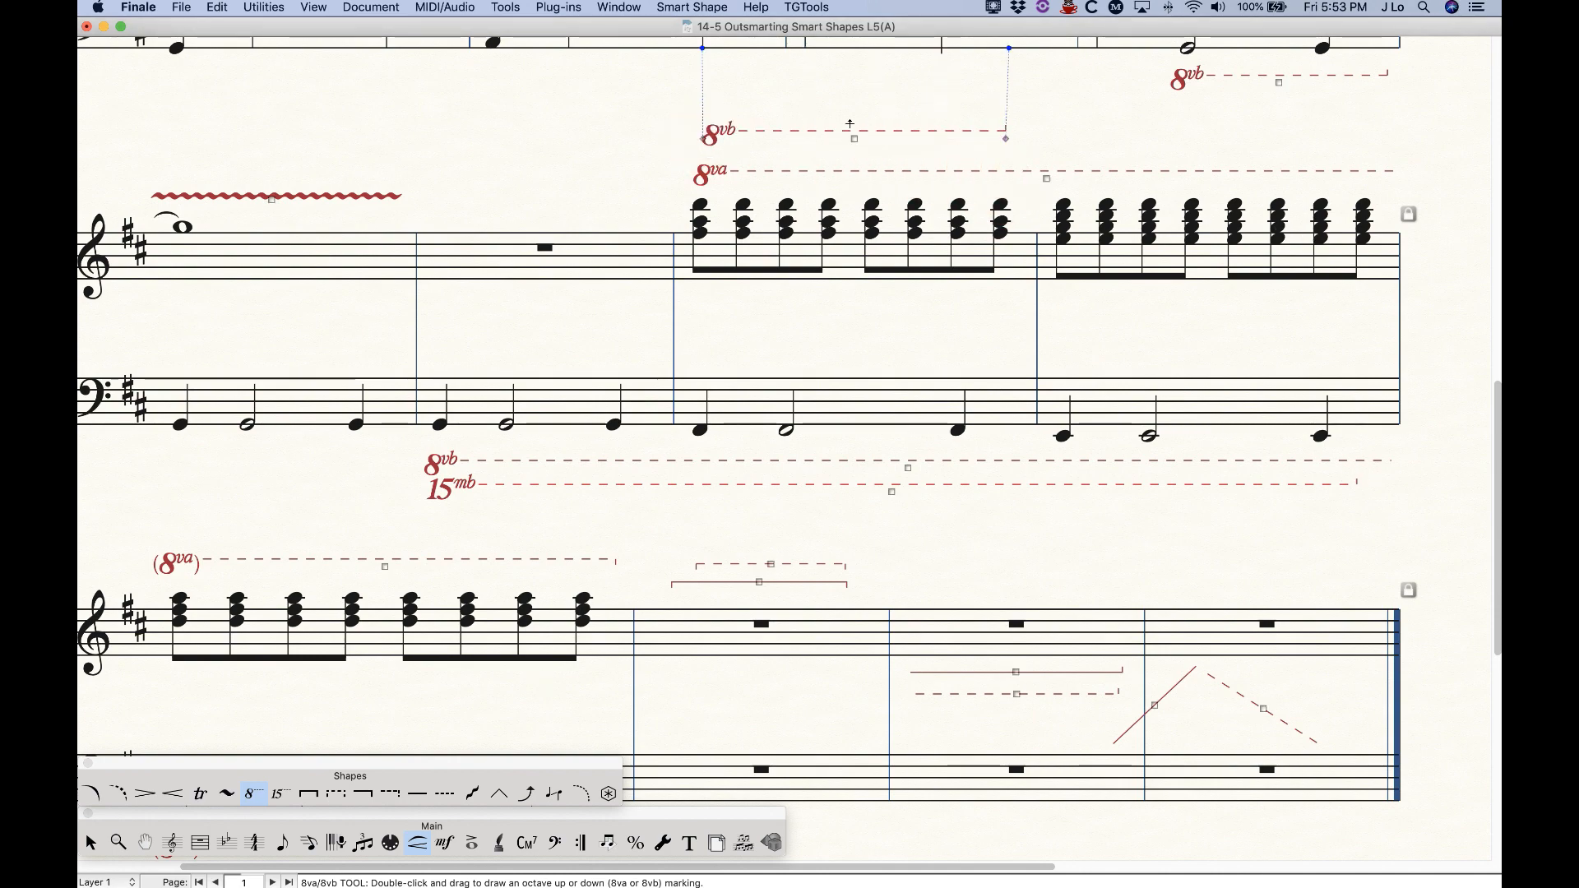
pyautogui.press('BackSpace')
pyautogui.doubleClick(755, 154)
pyautogui.moveTo(845, 159); pyautogui.dragTo(969, 155)
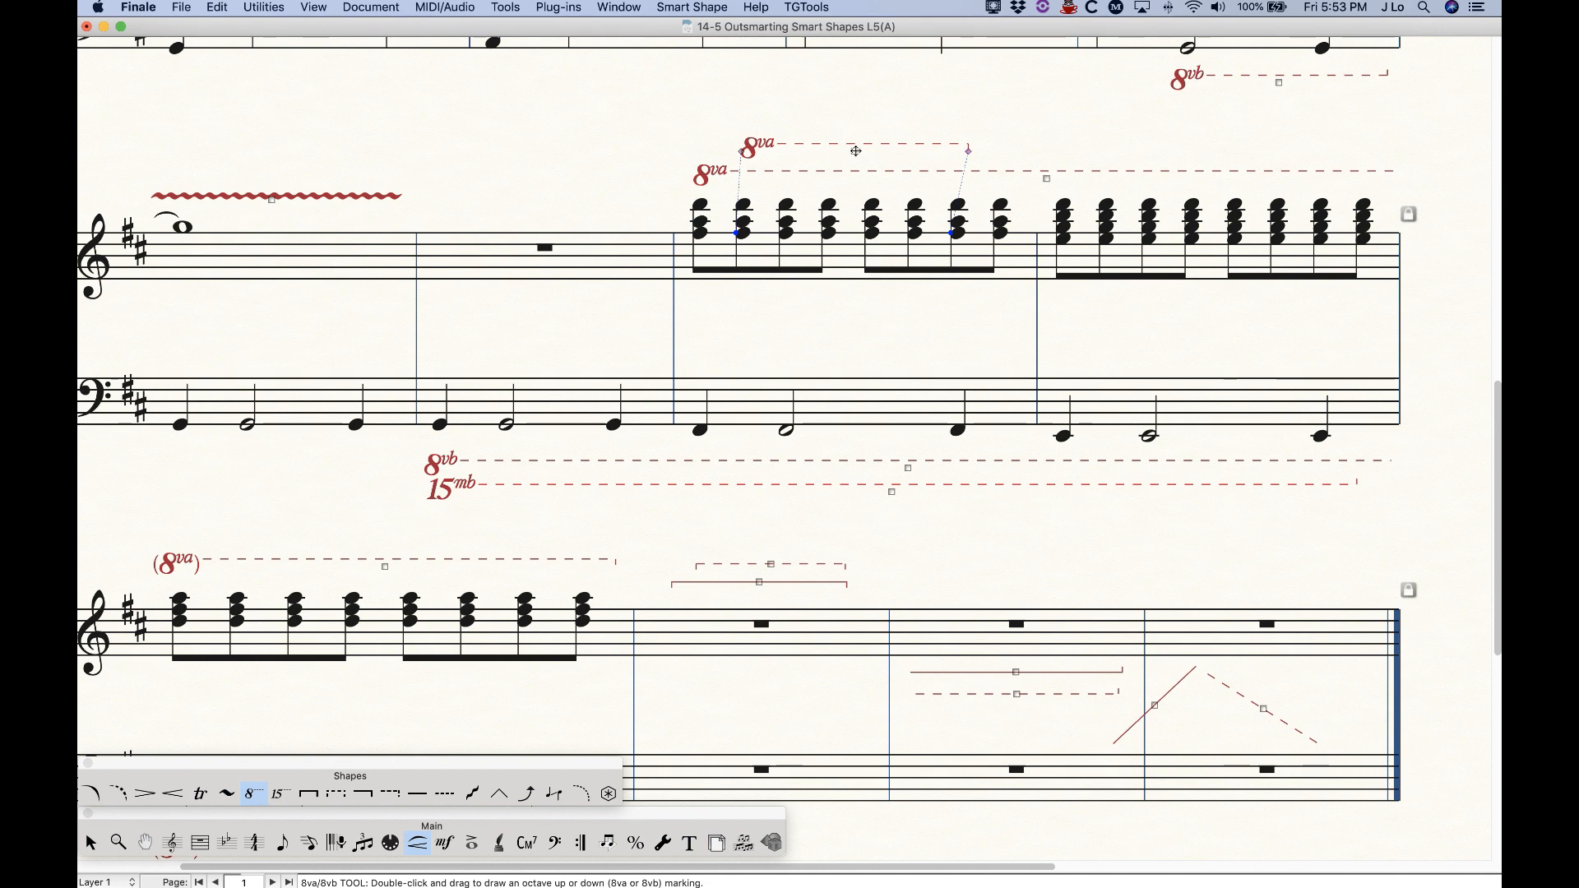
pyautogui.press('BackSpace')
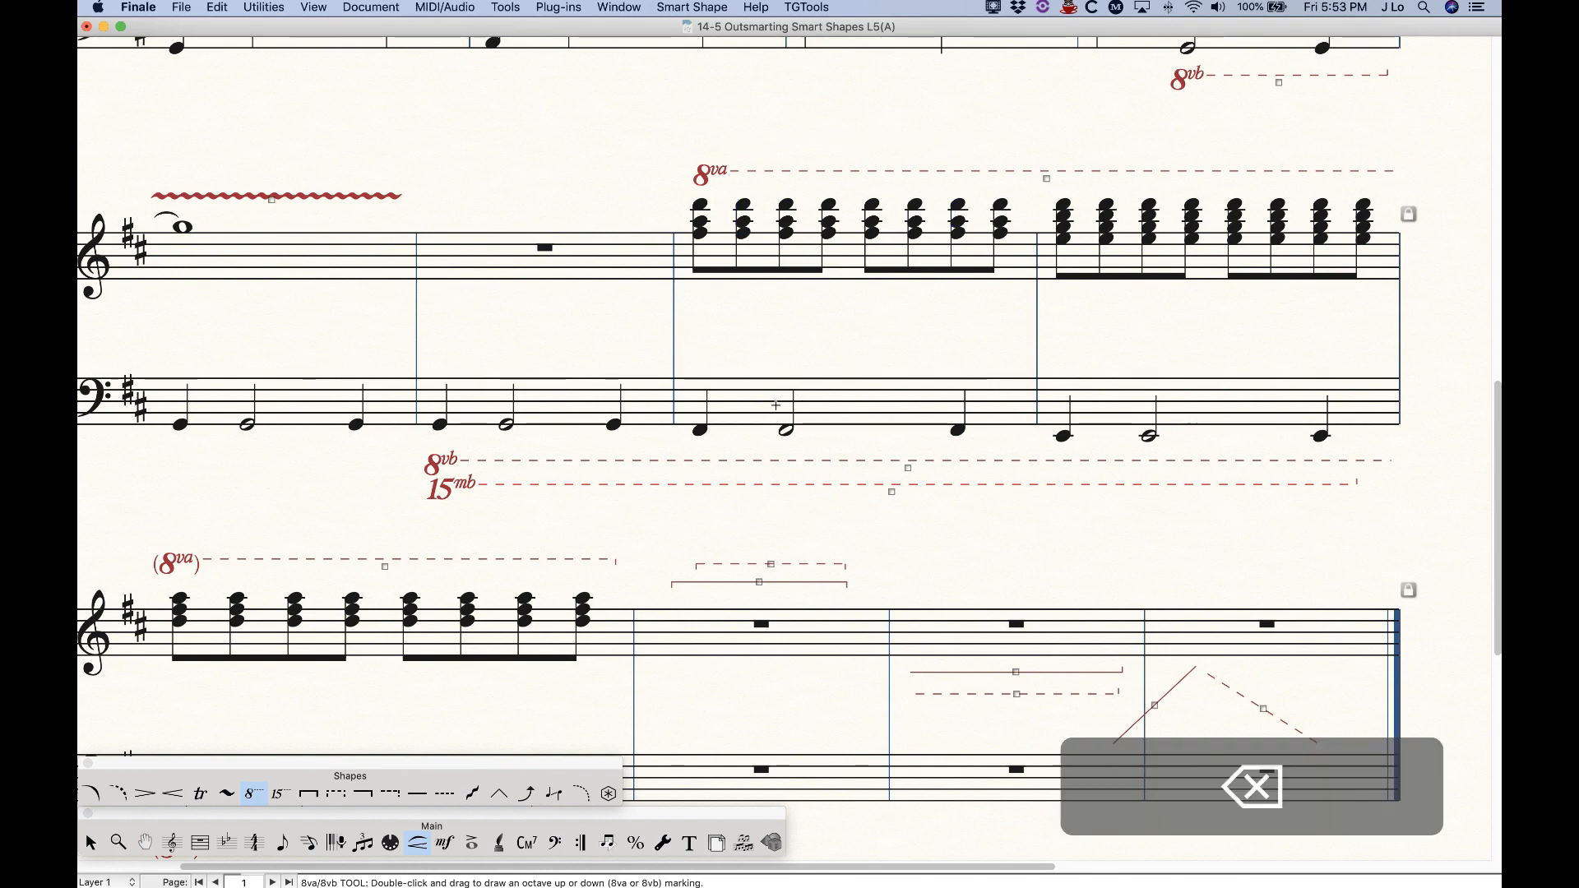
pyautogui.scroll(-1, 775, 405)
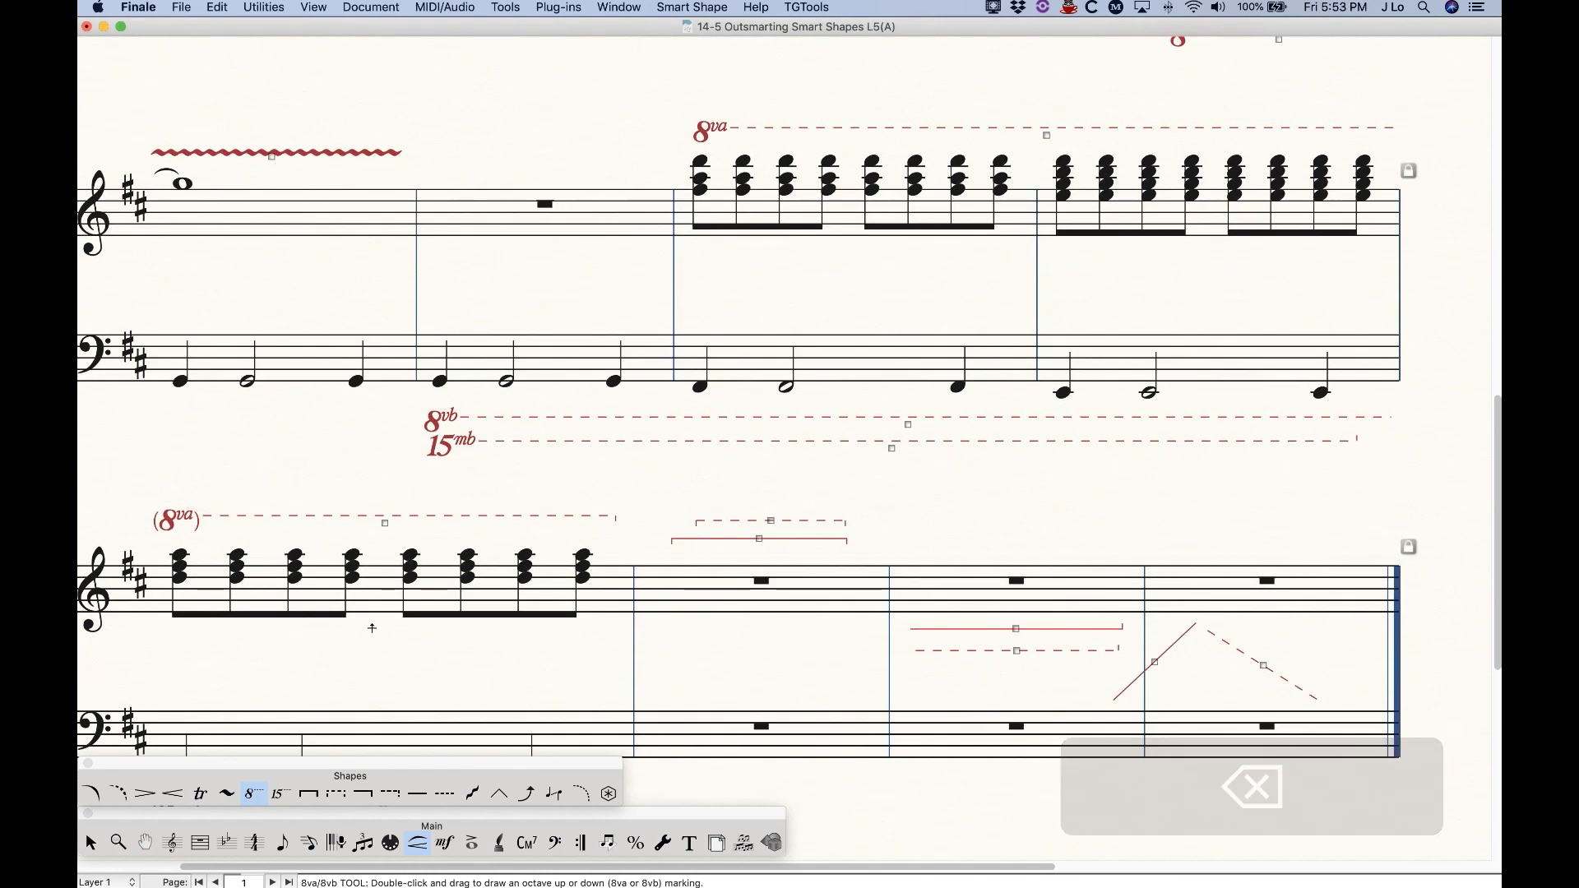
pyautogui.click(280, 797)
pyautogui.click(254, 796)
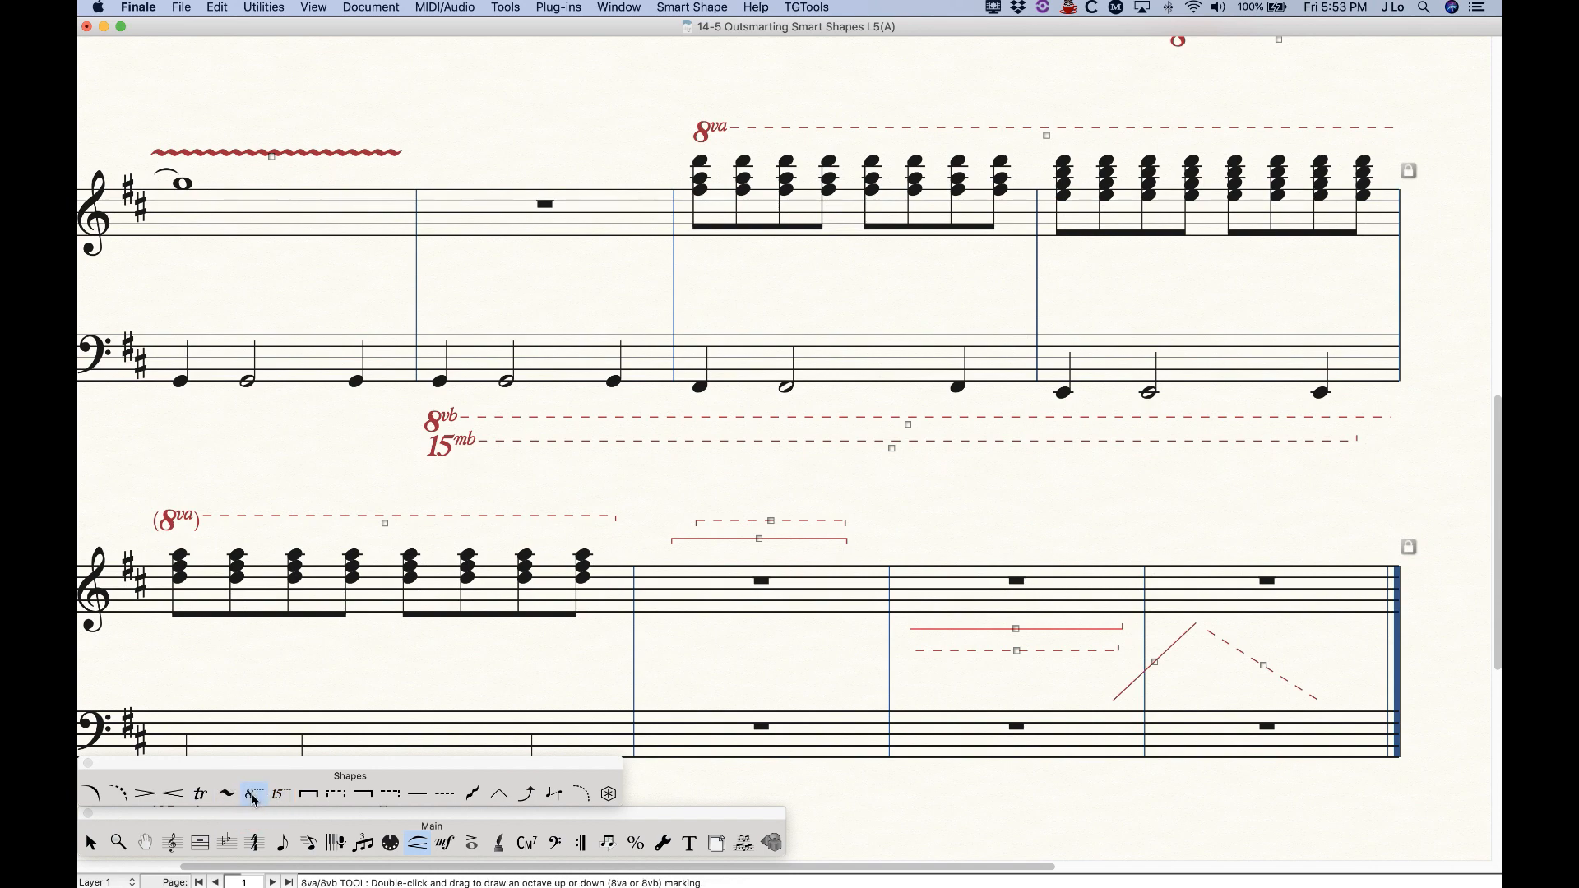
# Set Smart Lines to Custom Line in the Smart Shape Options and open the list of custom lines.
pyautogui.click(683, 6)
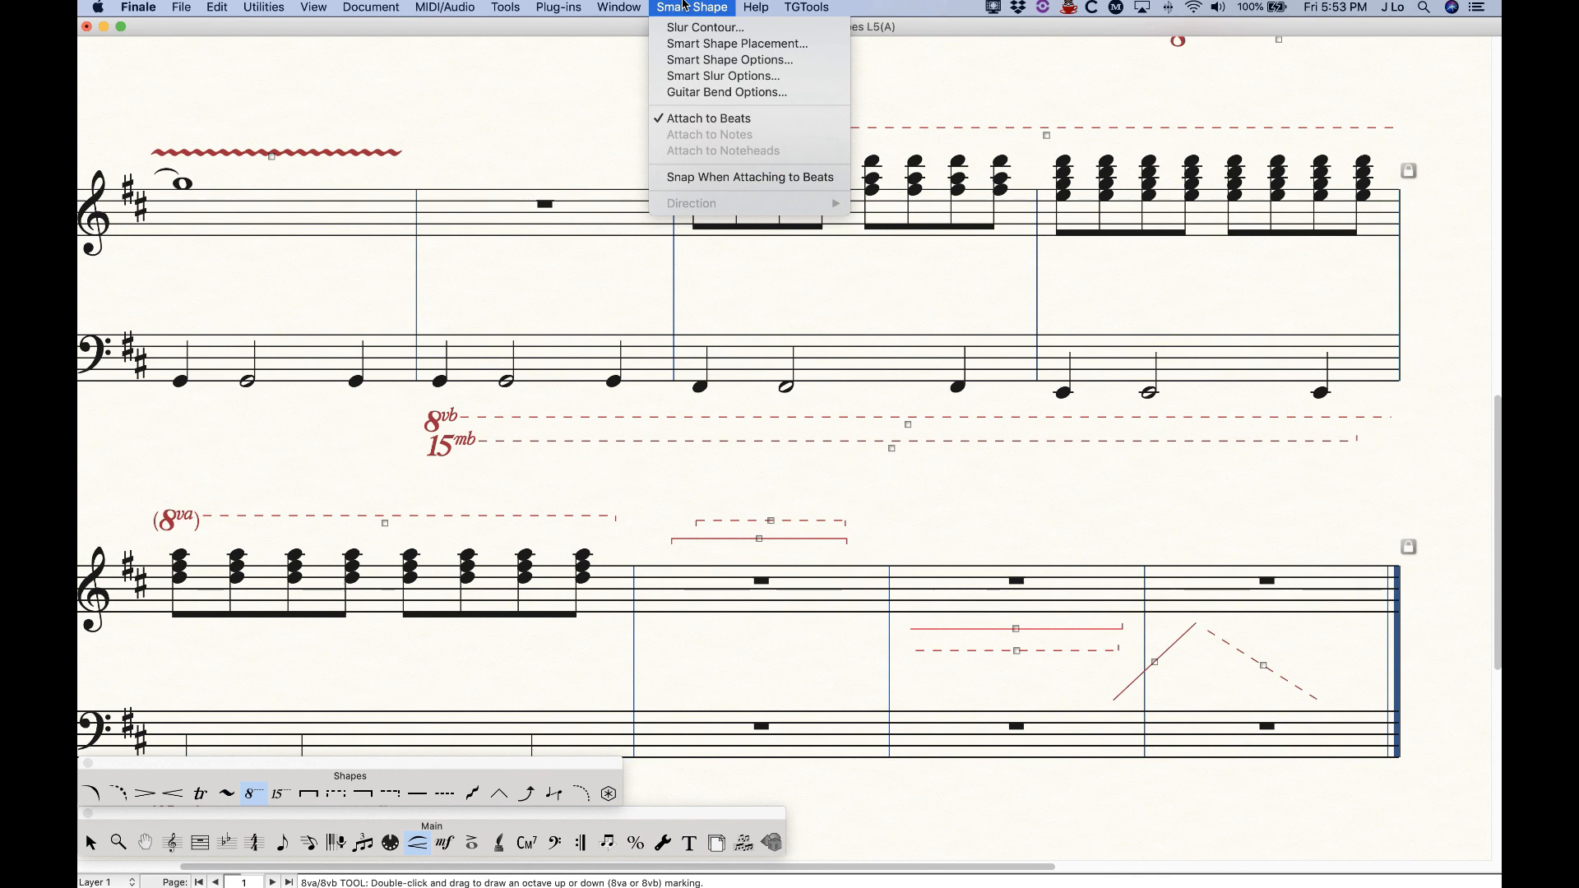
pyautogui.click(700, 62)
pyautogui.click(675, 265)
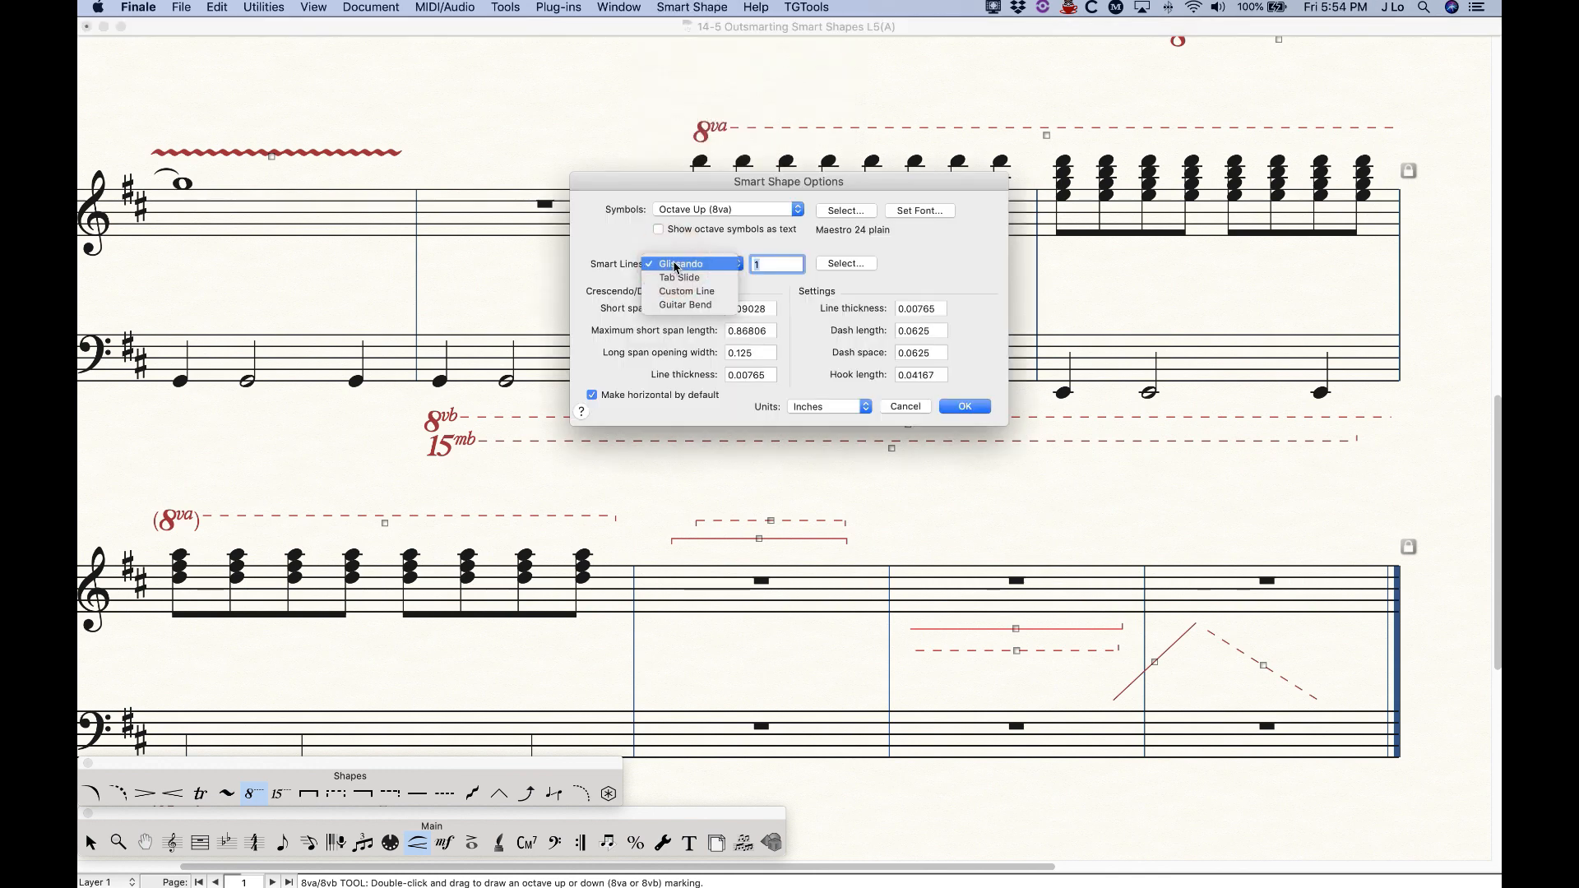
pyautogui.click(687, 291)
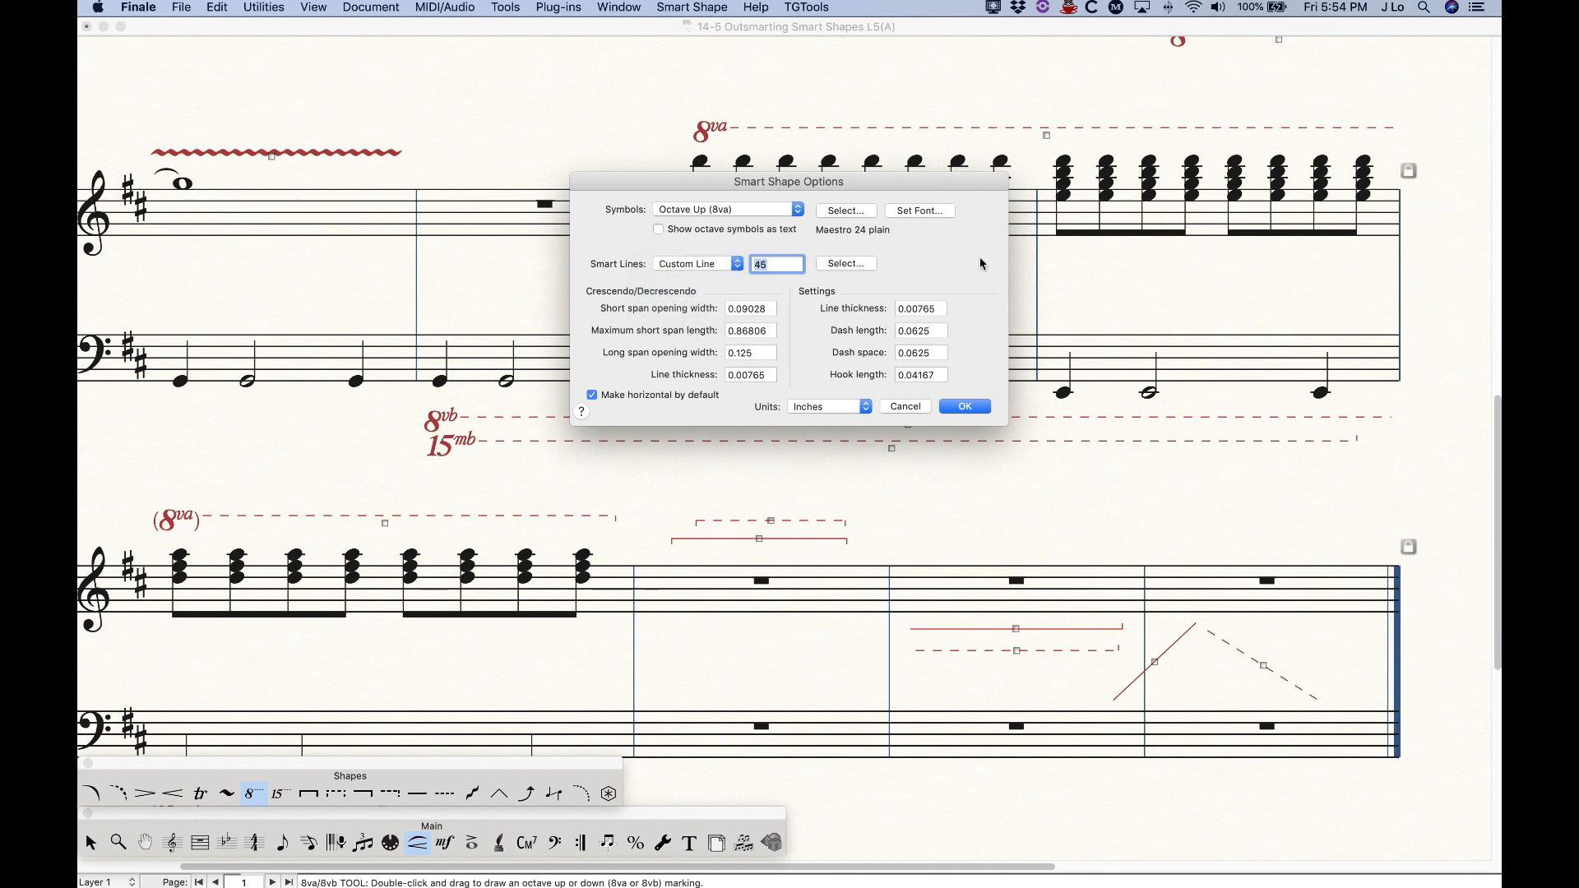
pyautogui.click(850, 265)
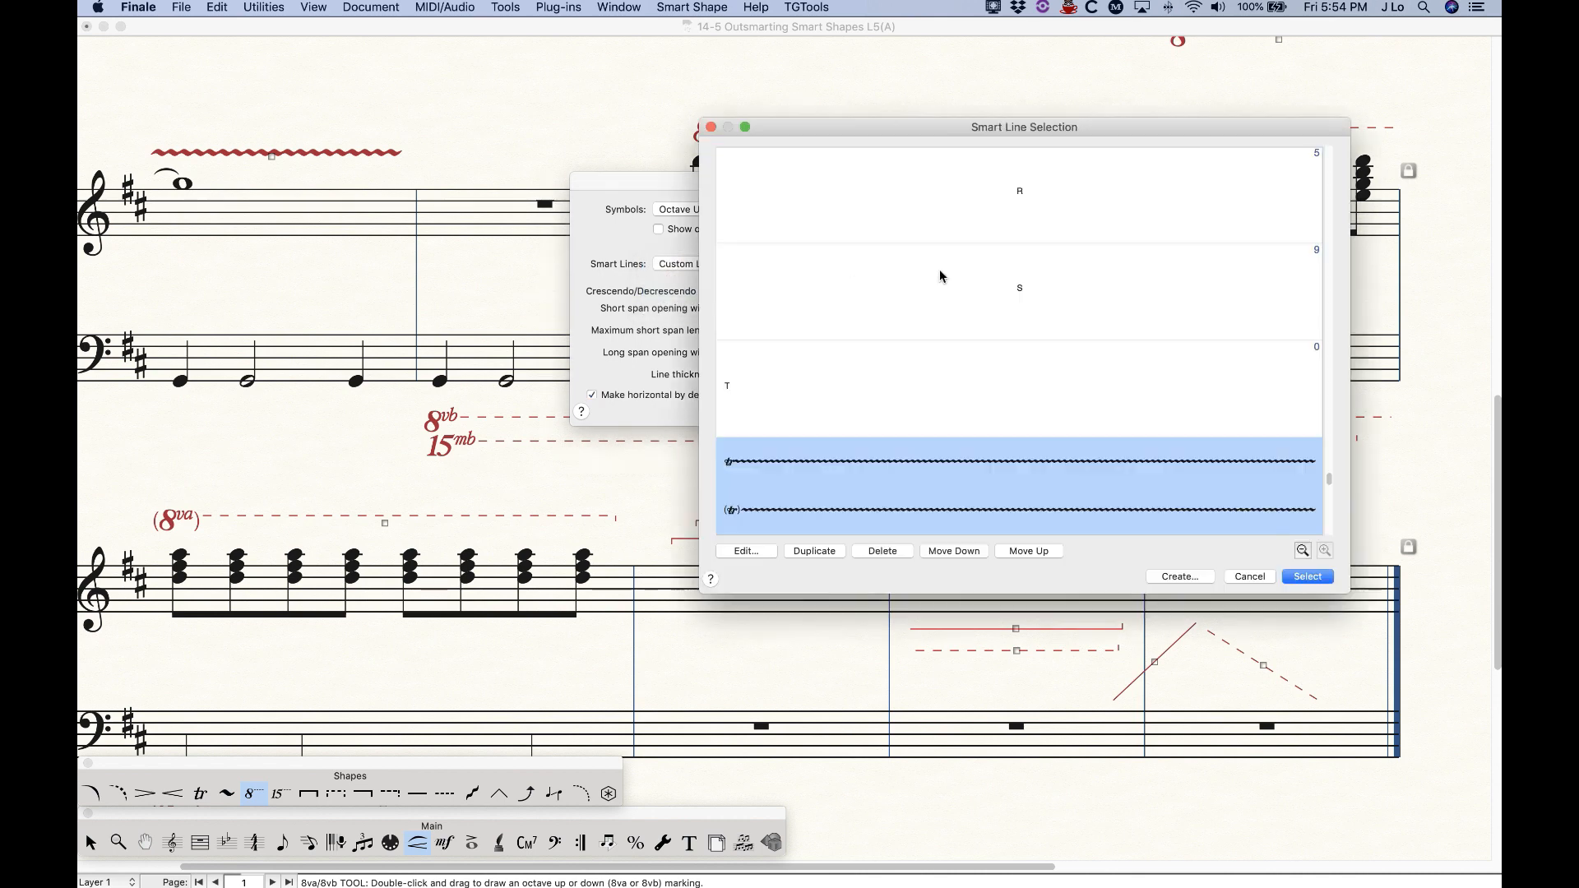
# Look through the 22ma and 22mb lines in the Smart Line Selection and select the first 22ma line.
pyautogui.scroll(3, 845, 408)
pyautogui.scroll(-2, 847, 393)
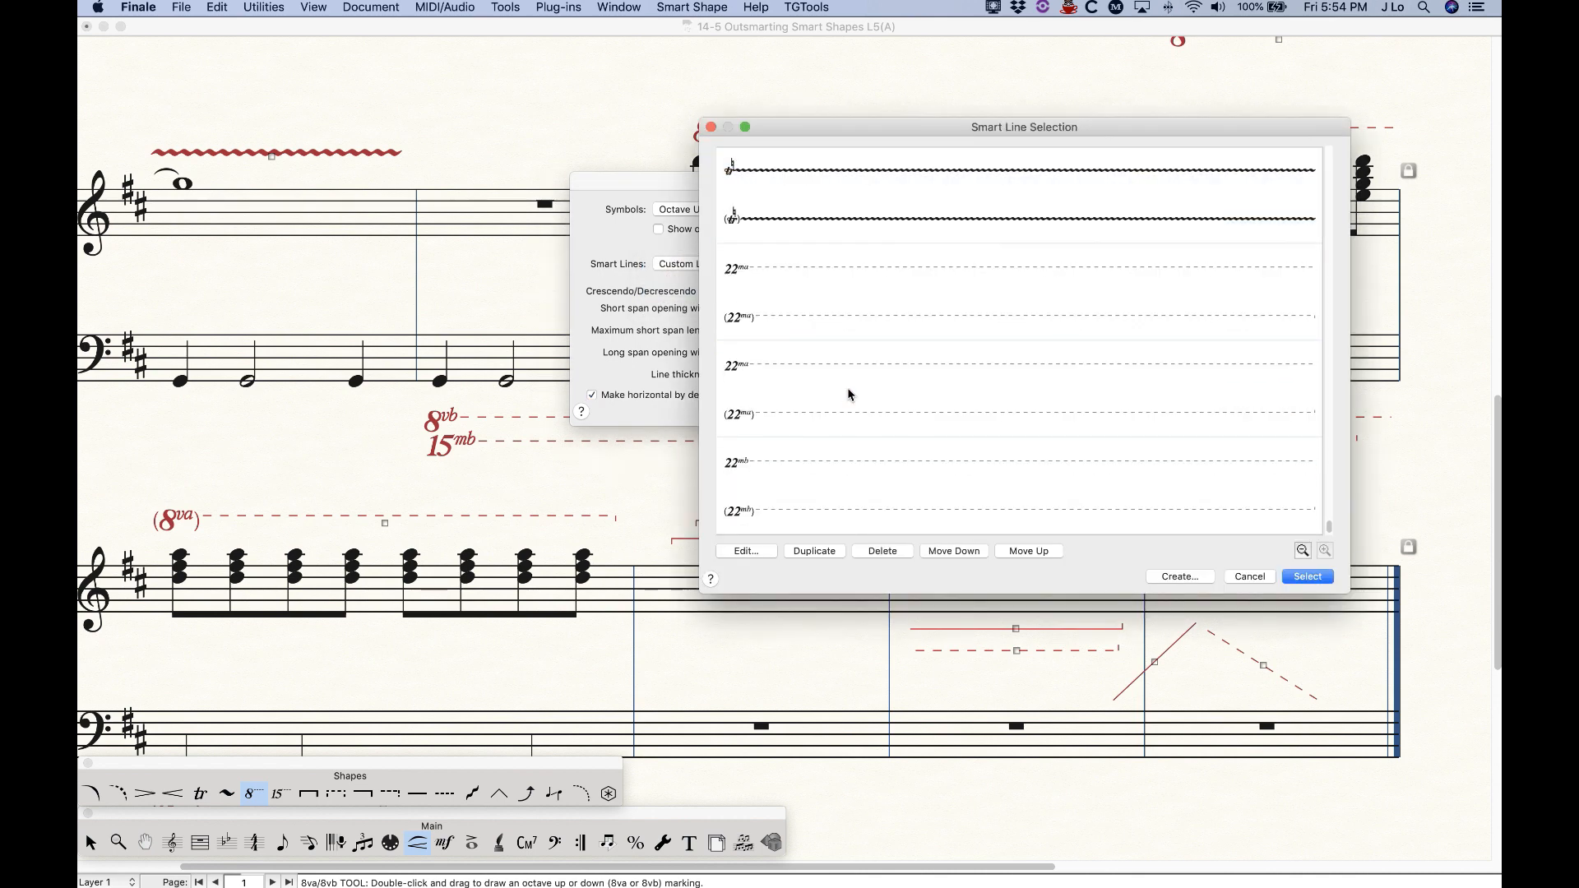
pyautogui.click(855, 302)
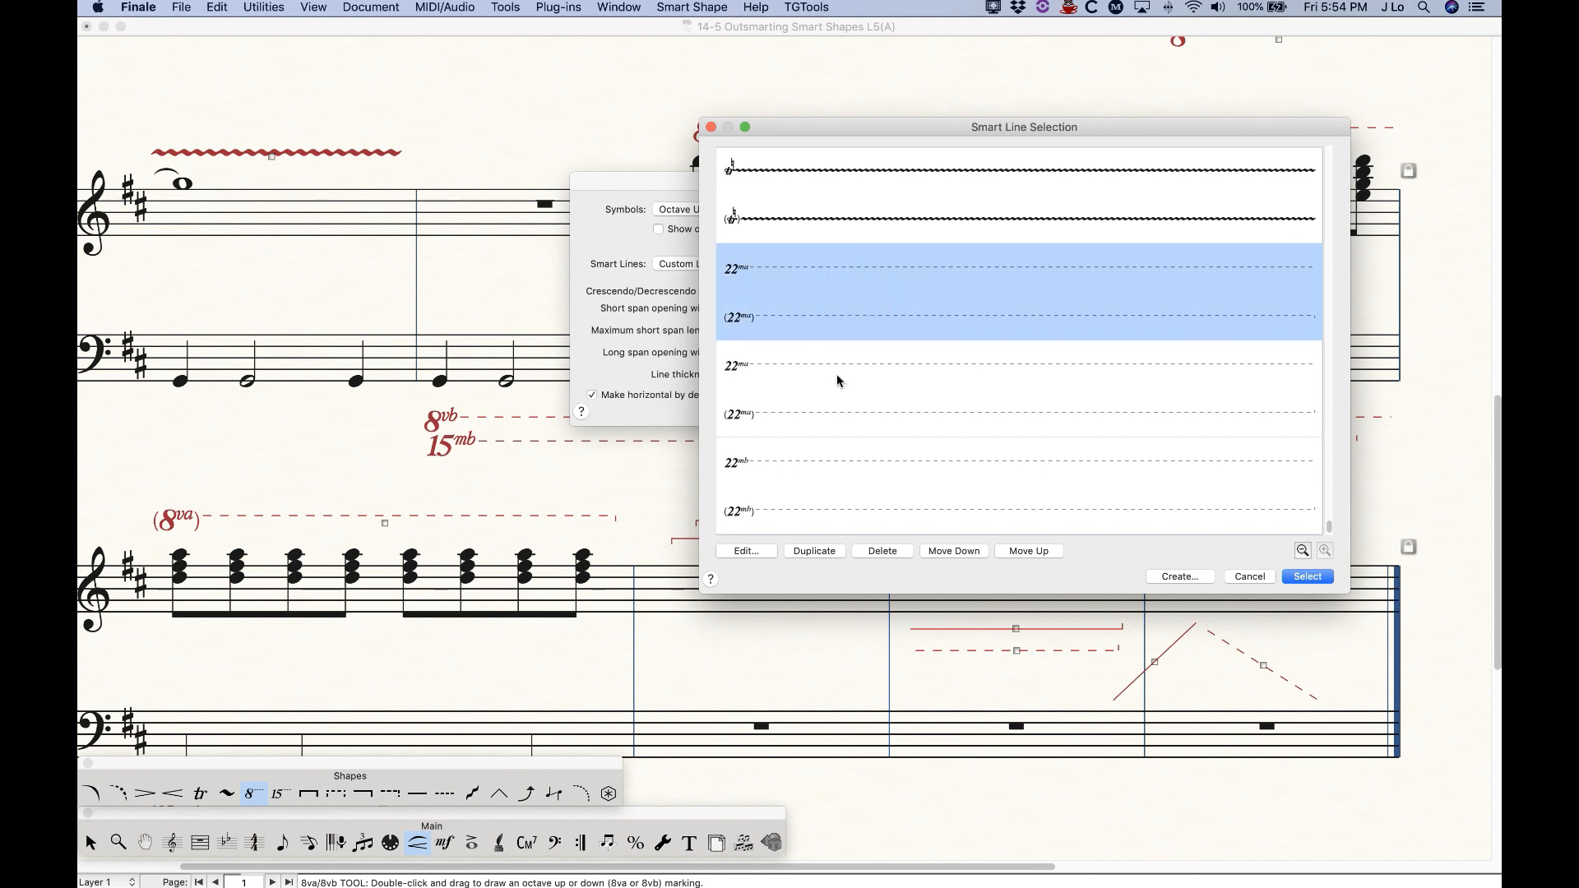
pyautogui.click(836, 380)
pyautogui.click(804, 492)
pyautogui.click(825, 310)
pyautogui.moveTo(1083, 130); pyautogui.dragTo(842, 111)
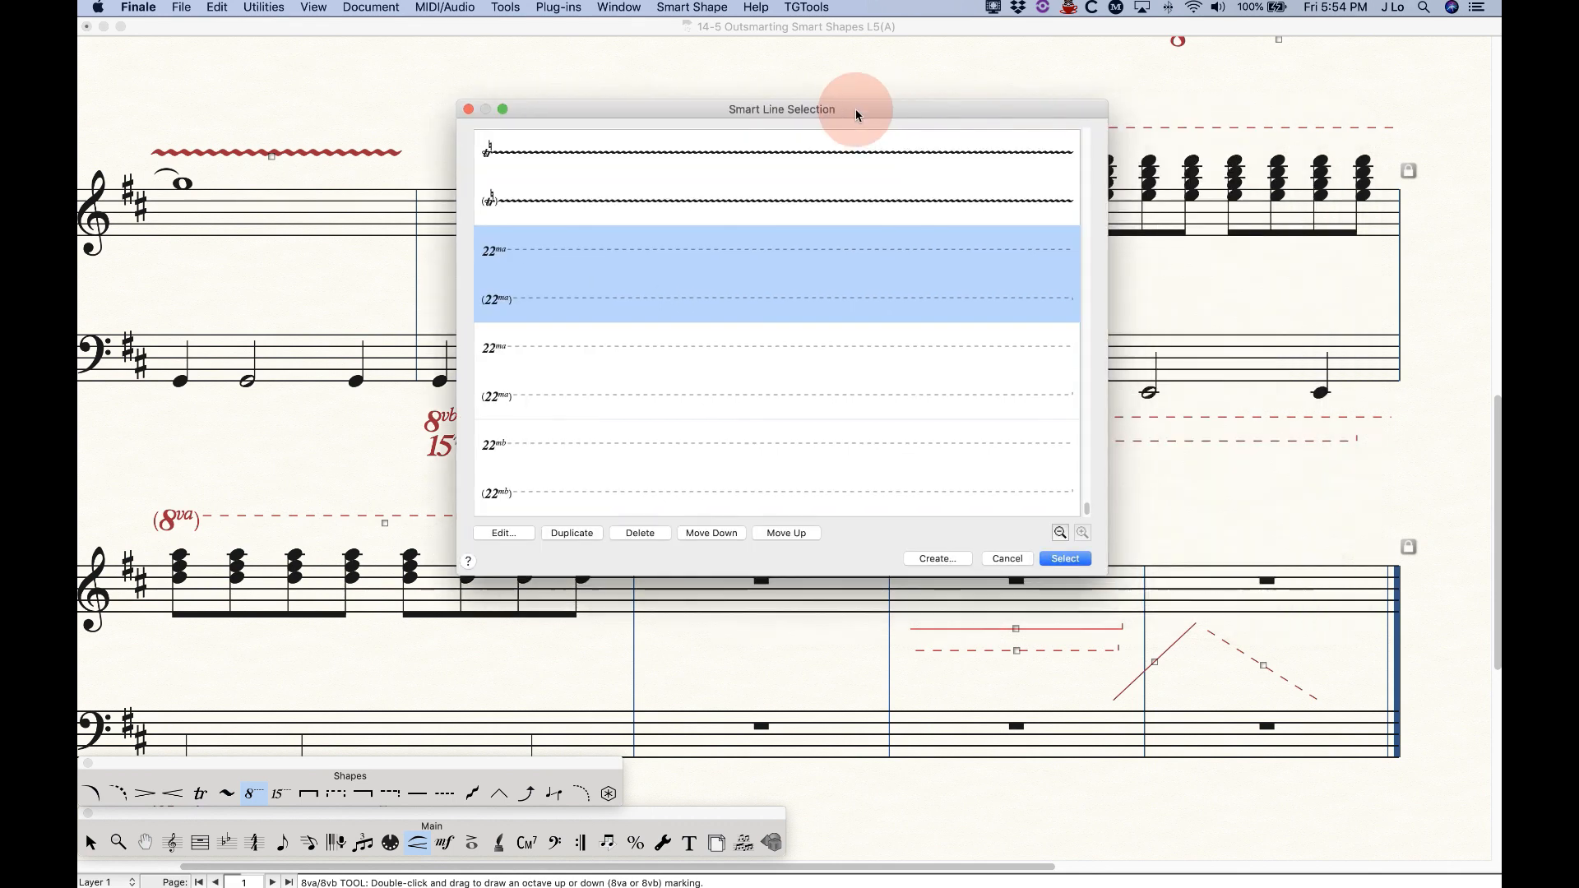
# Open the 22ma line's design and inspect its left start text's fonts, the baseline shift of the letters, and the text position.
pyautogui.click(503, 533)
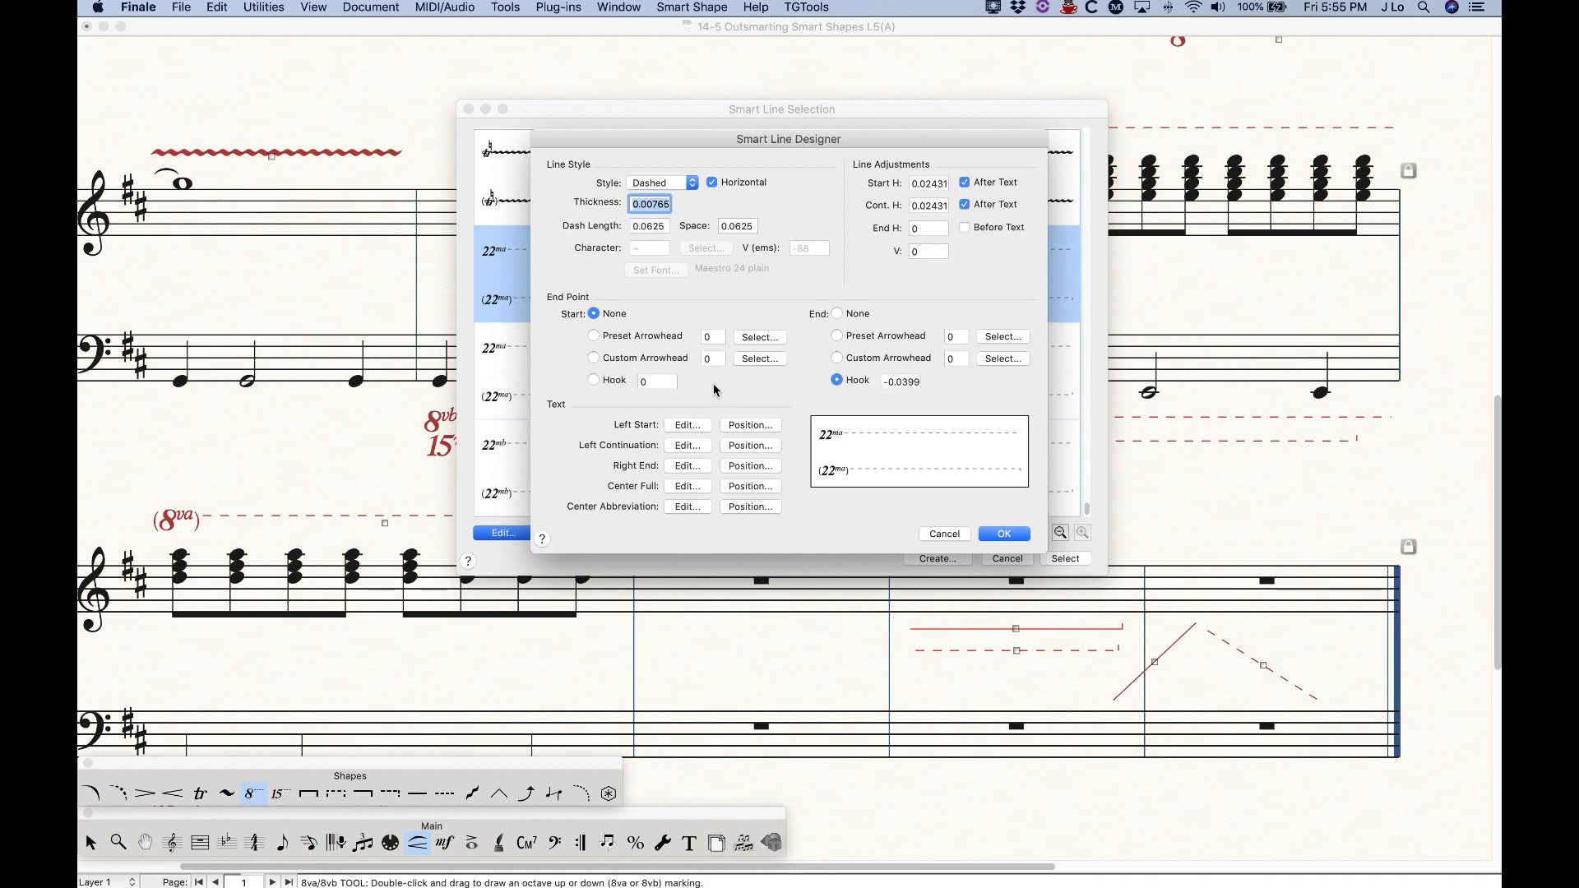
pyautogui.click(687, 425)
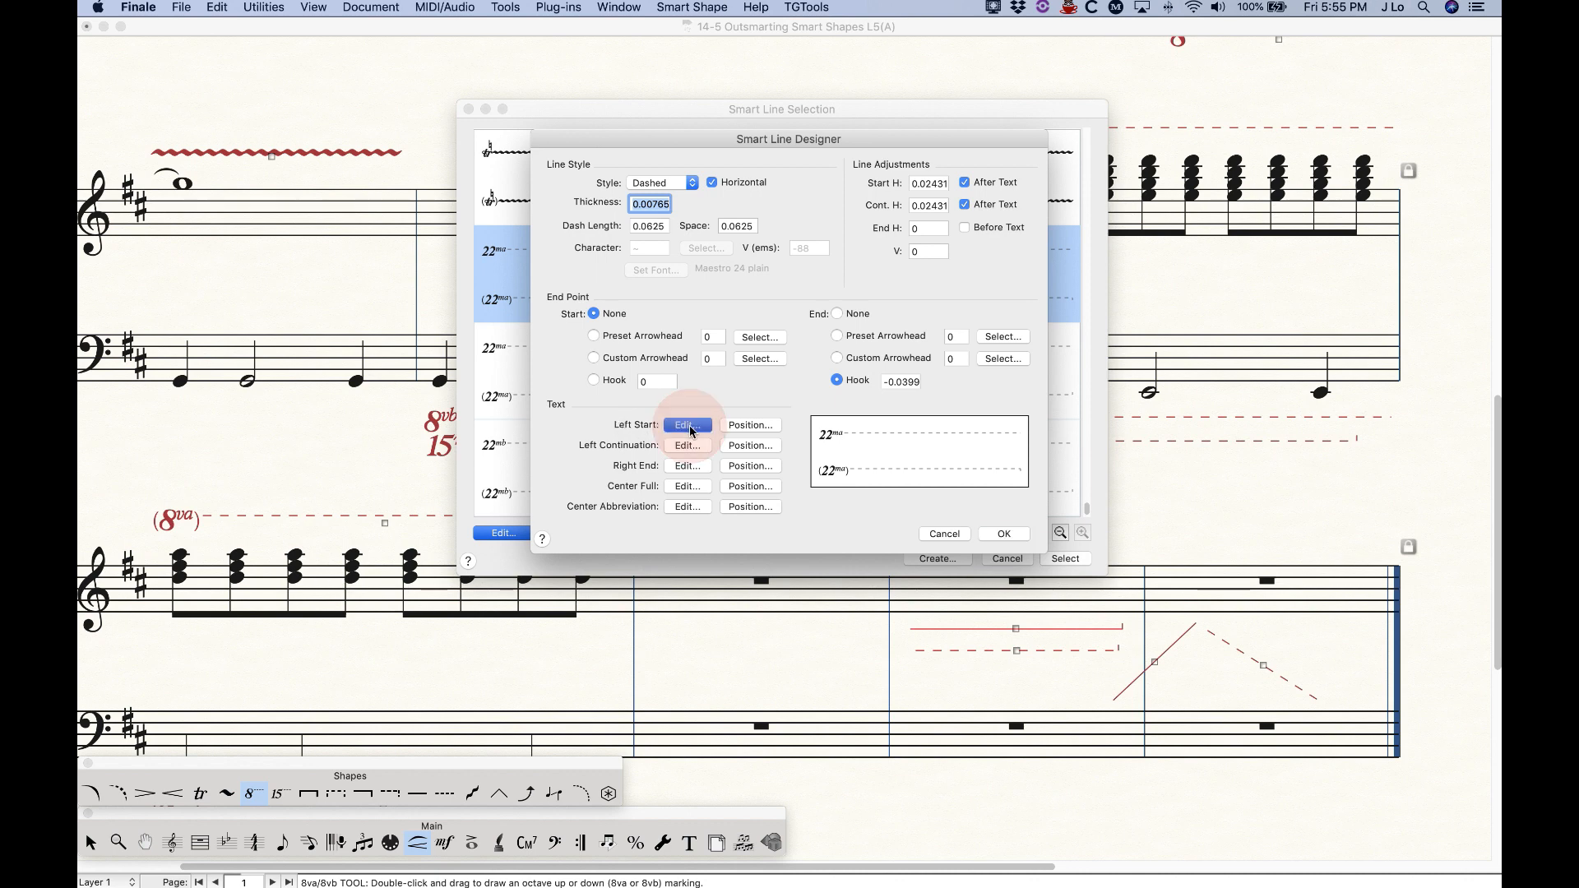
pyautogui.moveTo(628, 209); pyautogui.dragTo(640, 212)
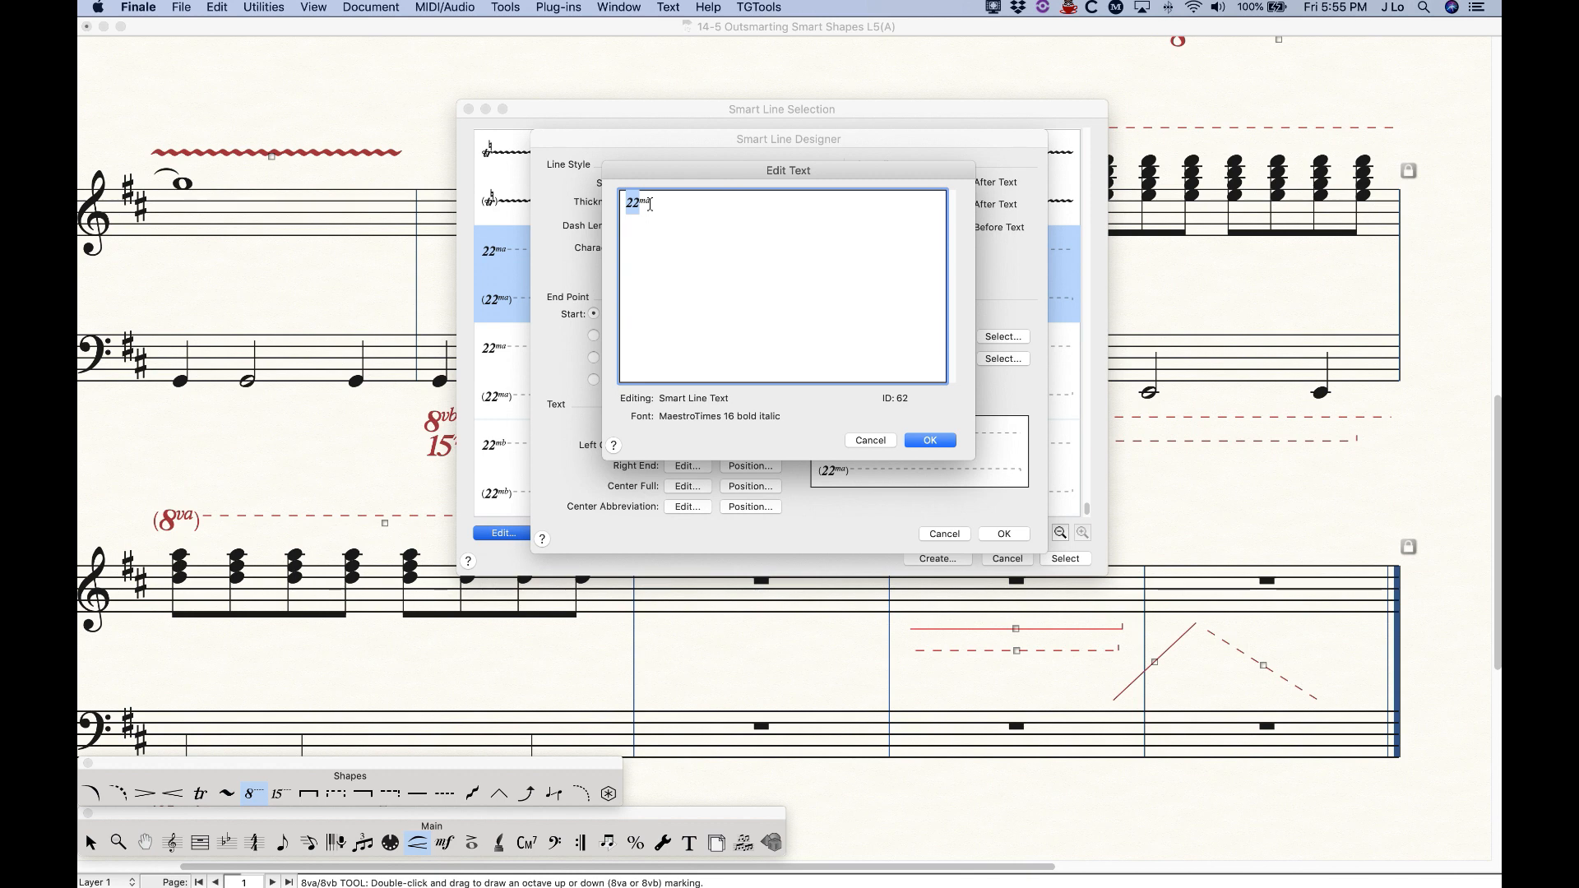
pyautogui.moveTo(649, 203); pyautogui.dragTo(640, 203)
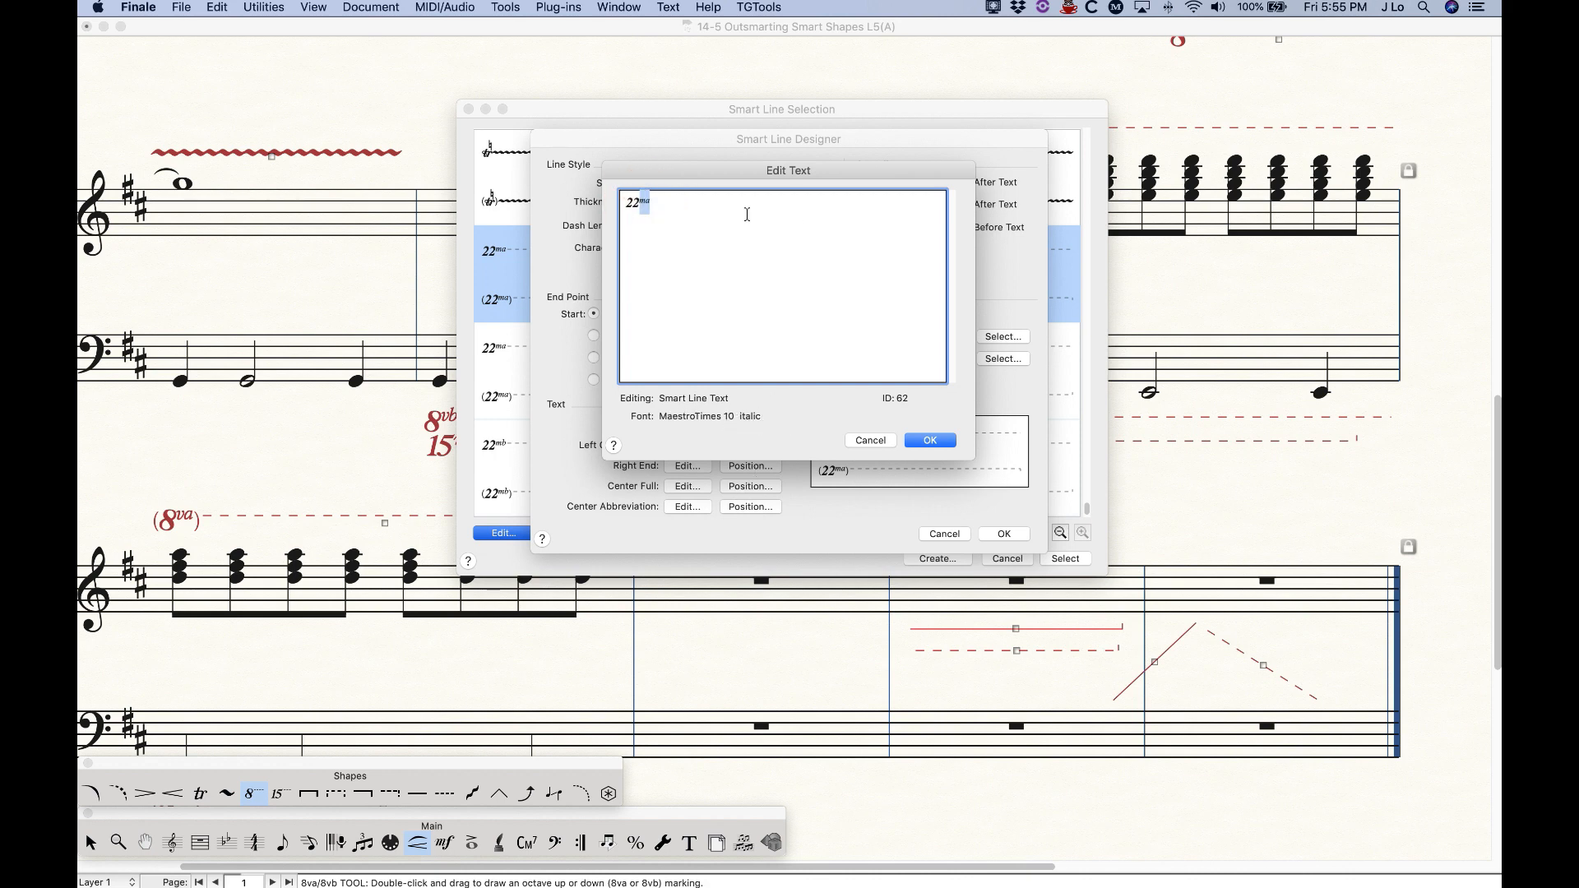
pyautogui.click(670, 7)
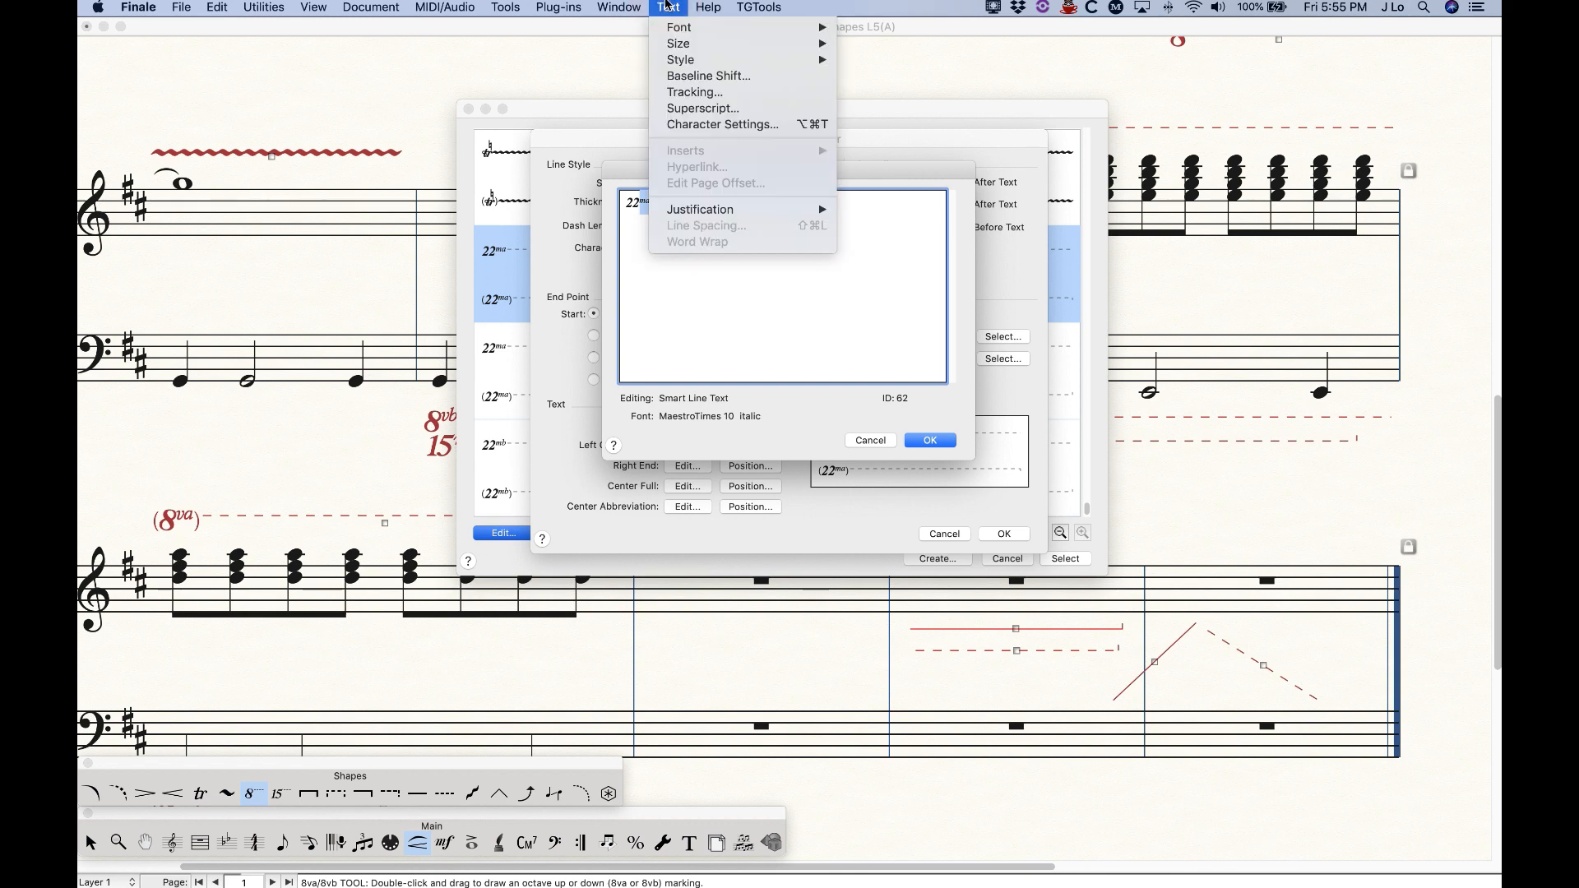
pyautogui.click(699, 76)
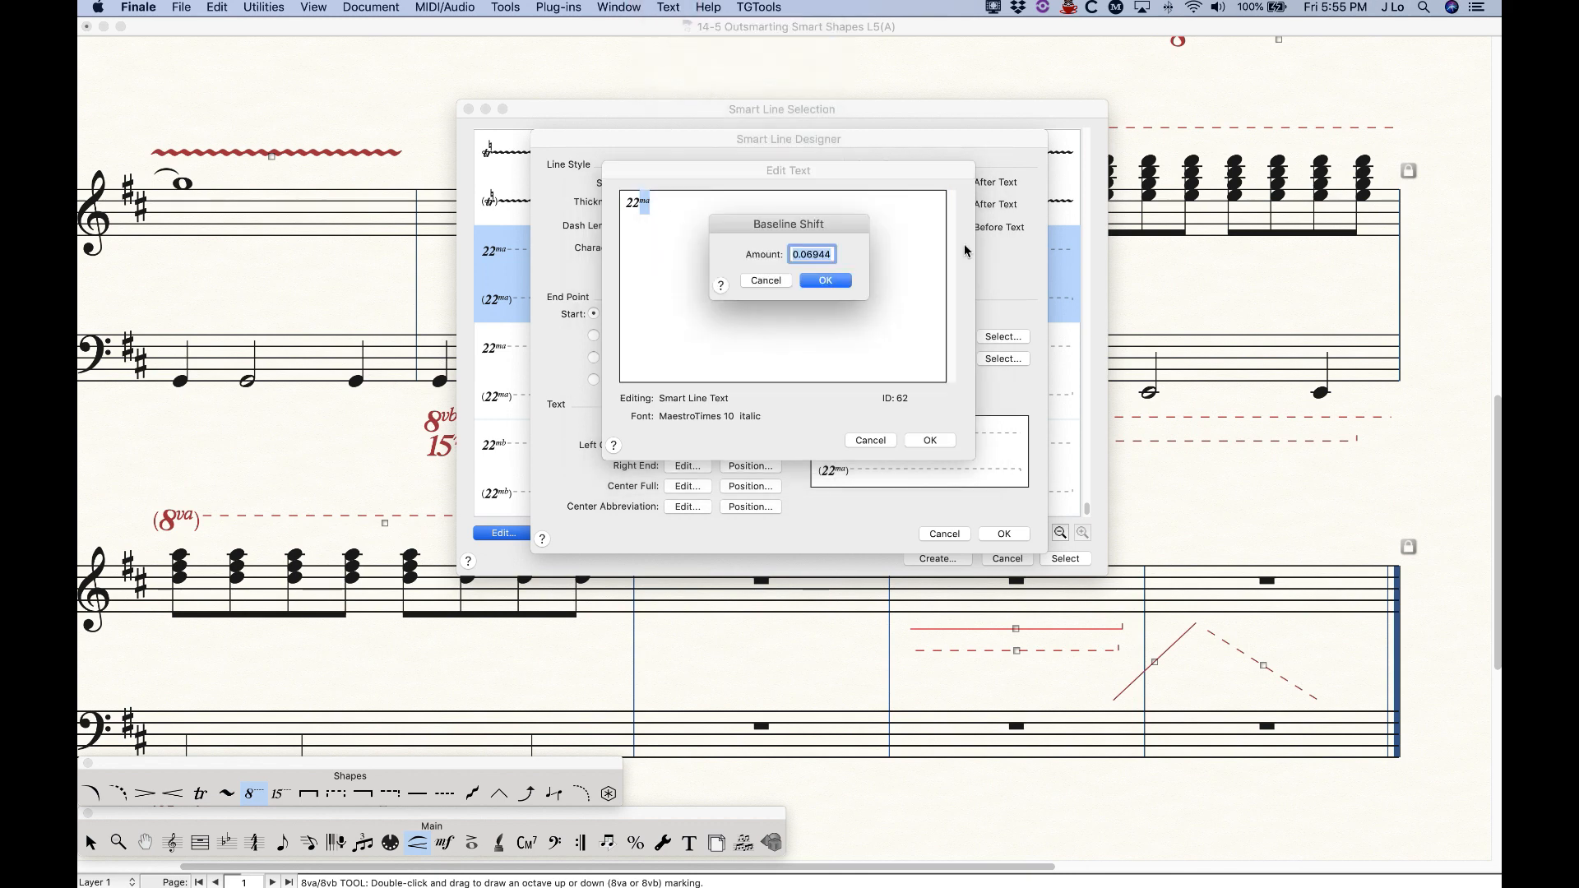
pyautogui.click(825, 281)
pyautogui.click(657, 202)
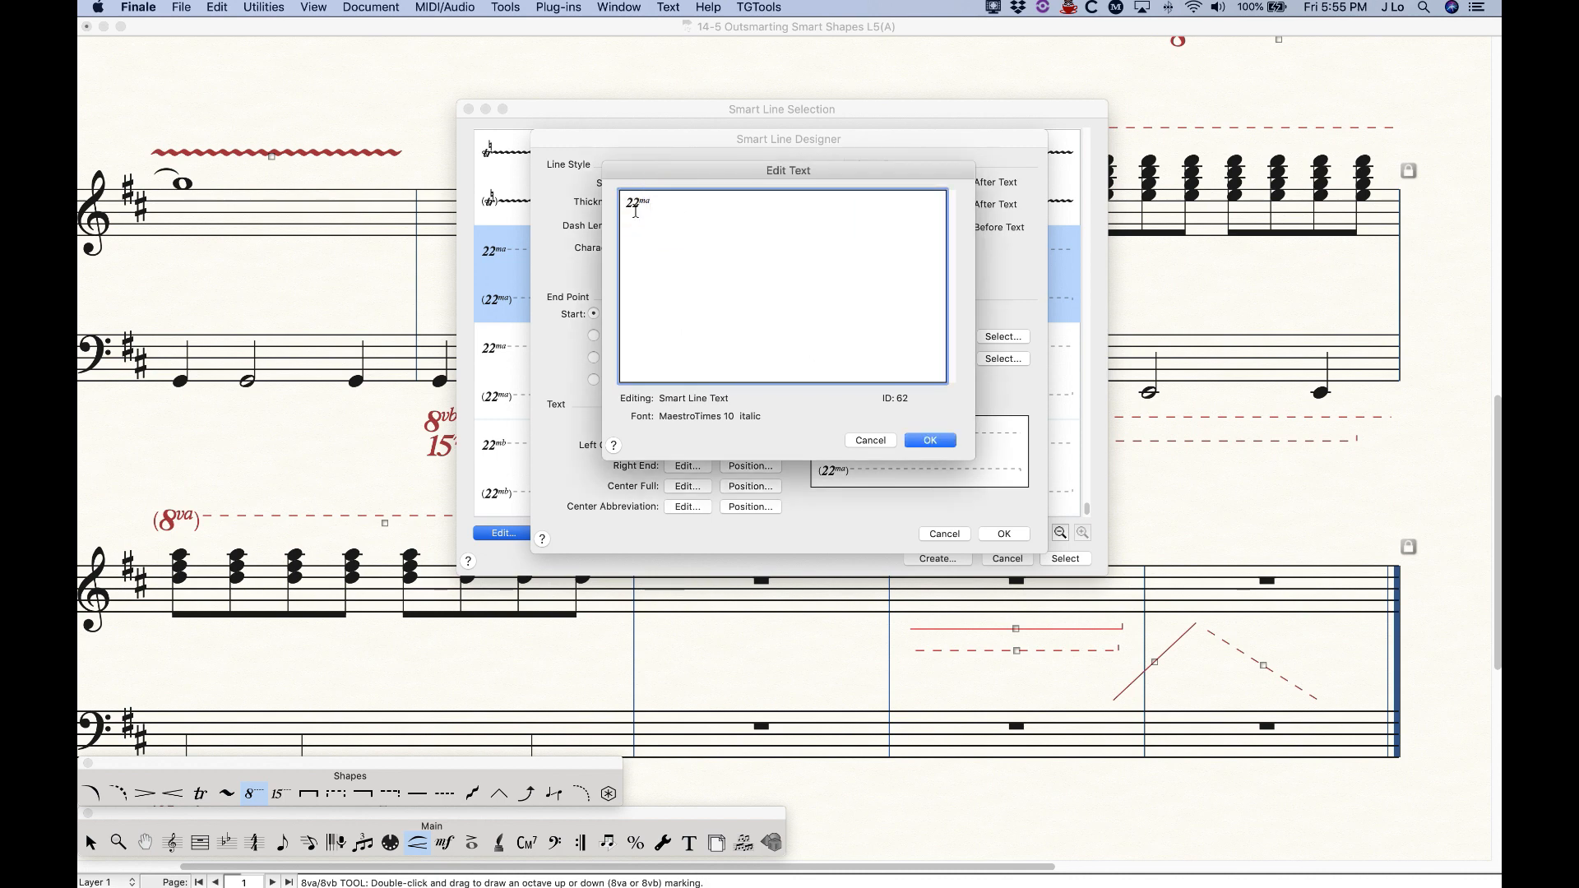
pyautogui.click(917, 442)
pyautogui.click(750, 425)
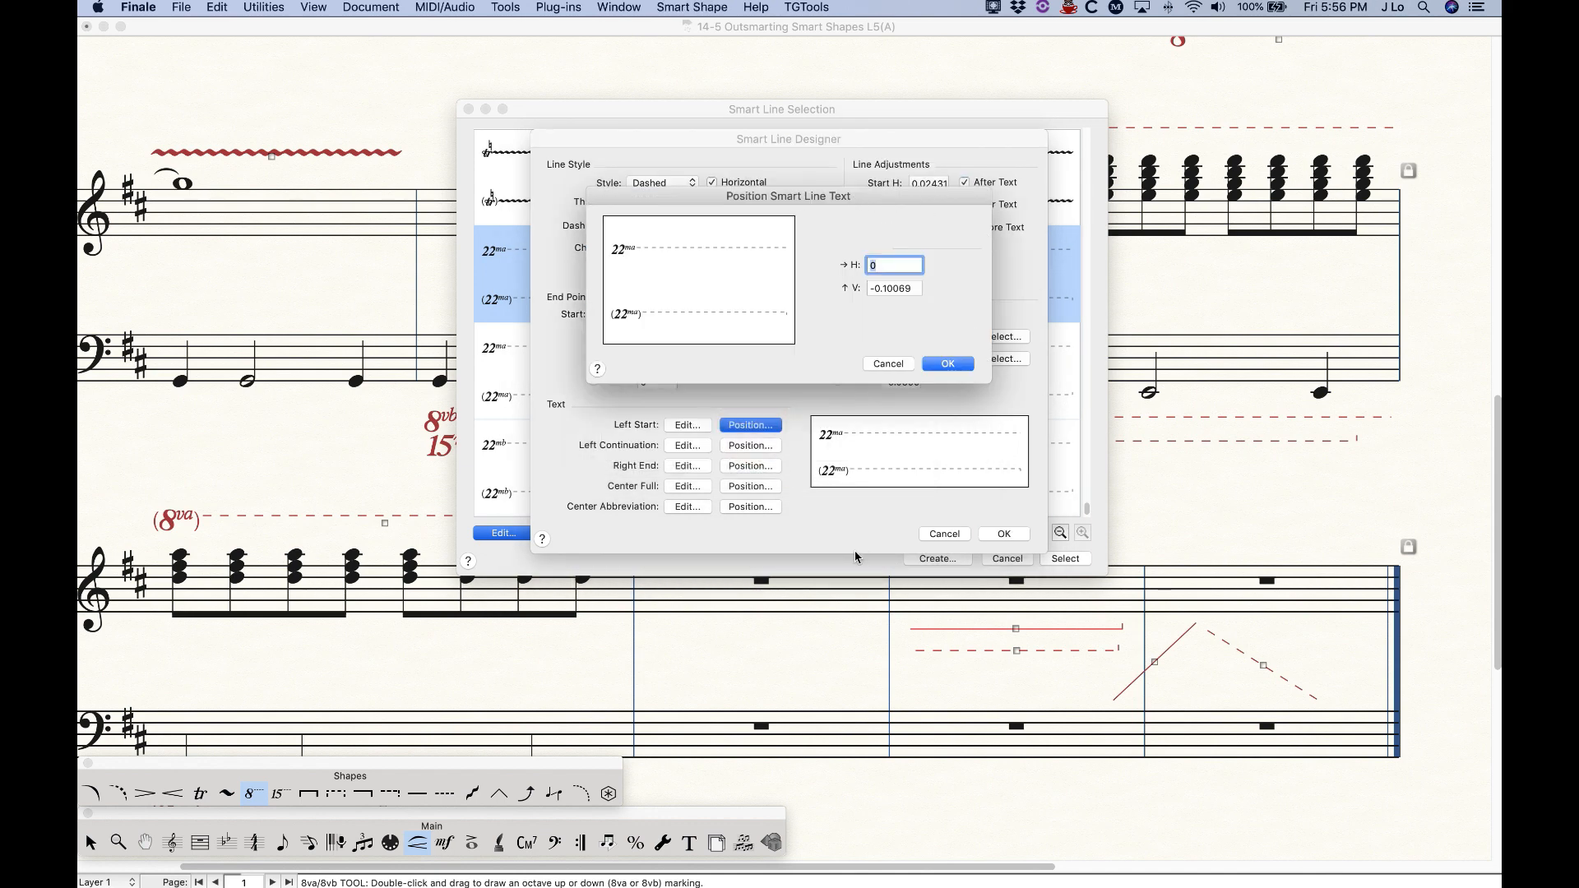
pyautogui.click(947, 363)
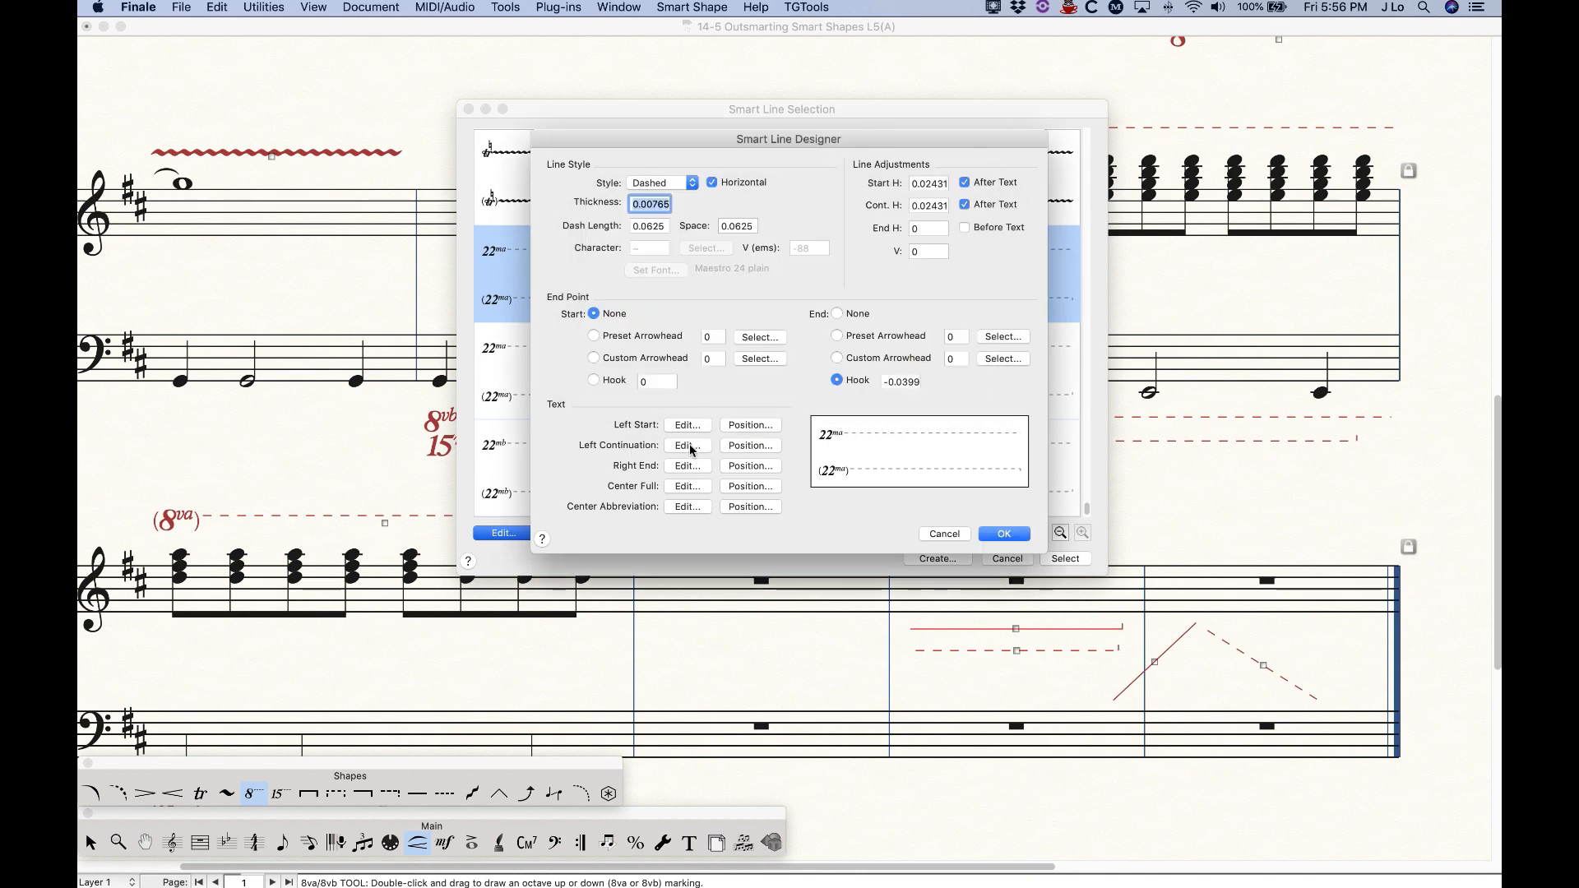
# Inspect the left continuation text's fonts, including the parentheses and the baseline shift of the "ma" letters.
pyautogui.click(689, 447)
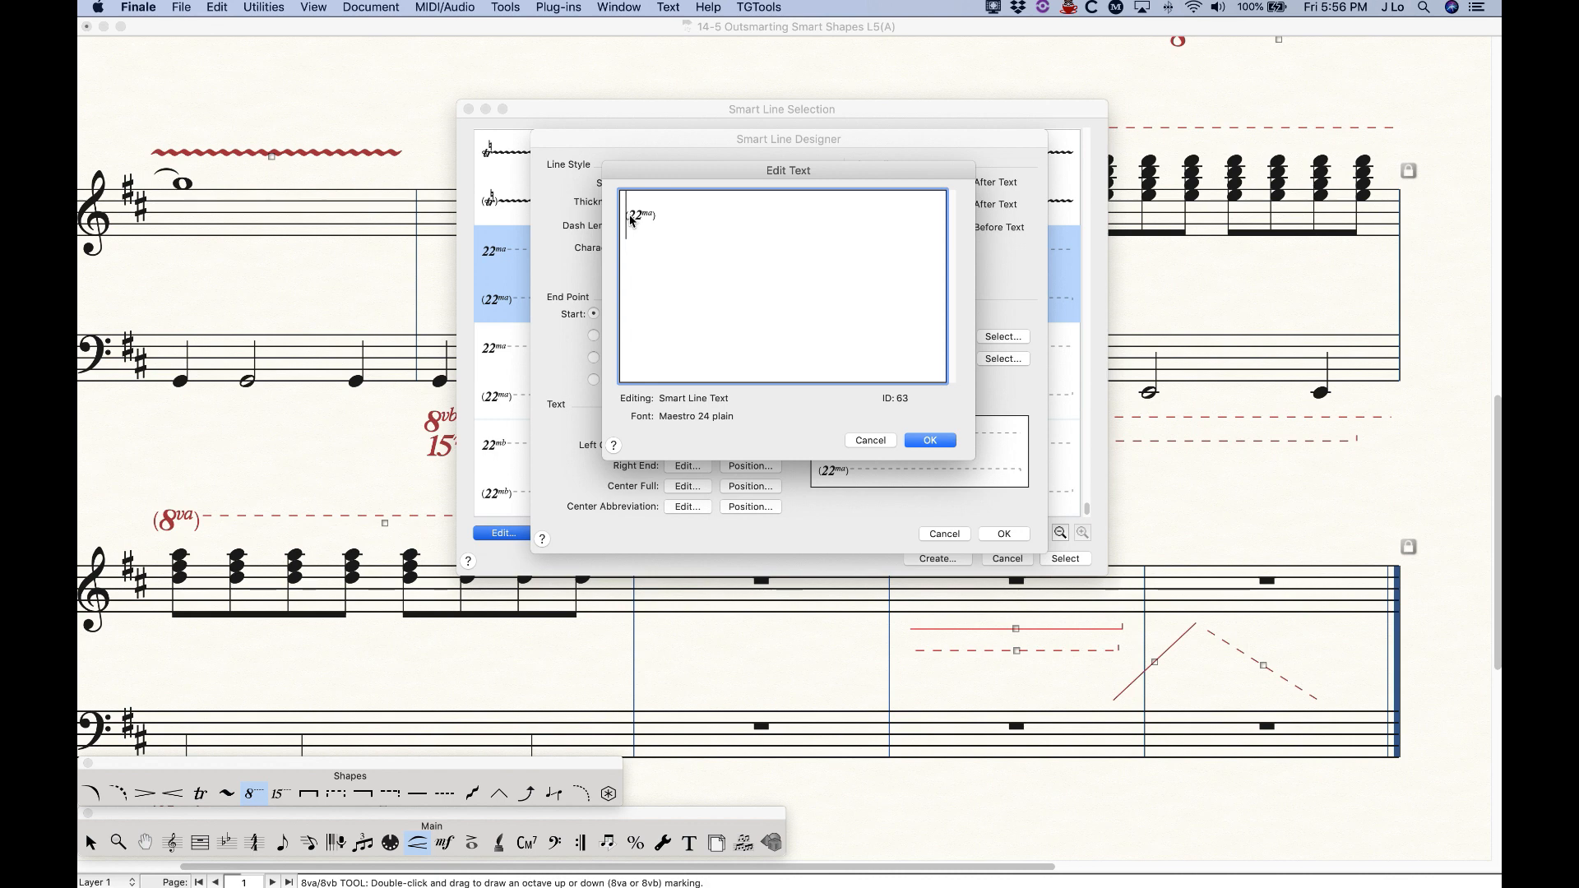
pyautogui.moveTo(626, 216); pyautogui.dragTo(635, 215)
pyautogui.moveTo(643, 212); pyautogui.dragTo(652, 212)
pyautogui.click(667, 6)
pyautogui.click(707, 76)
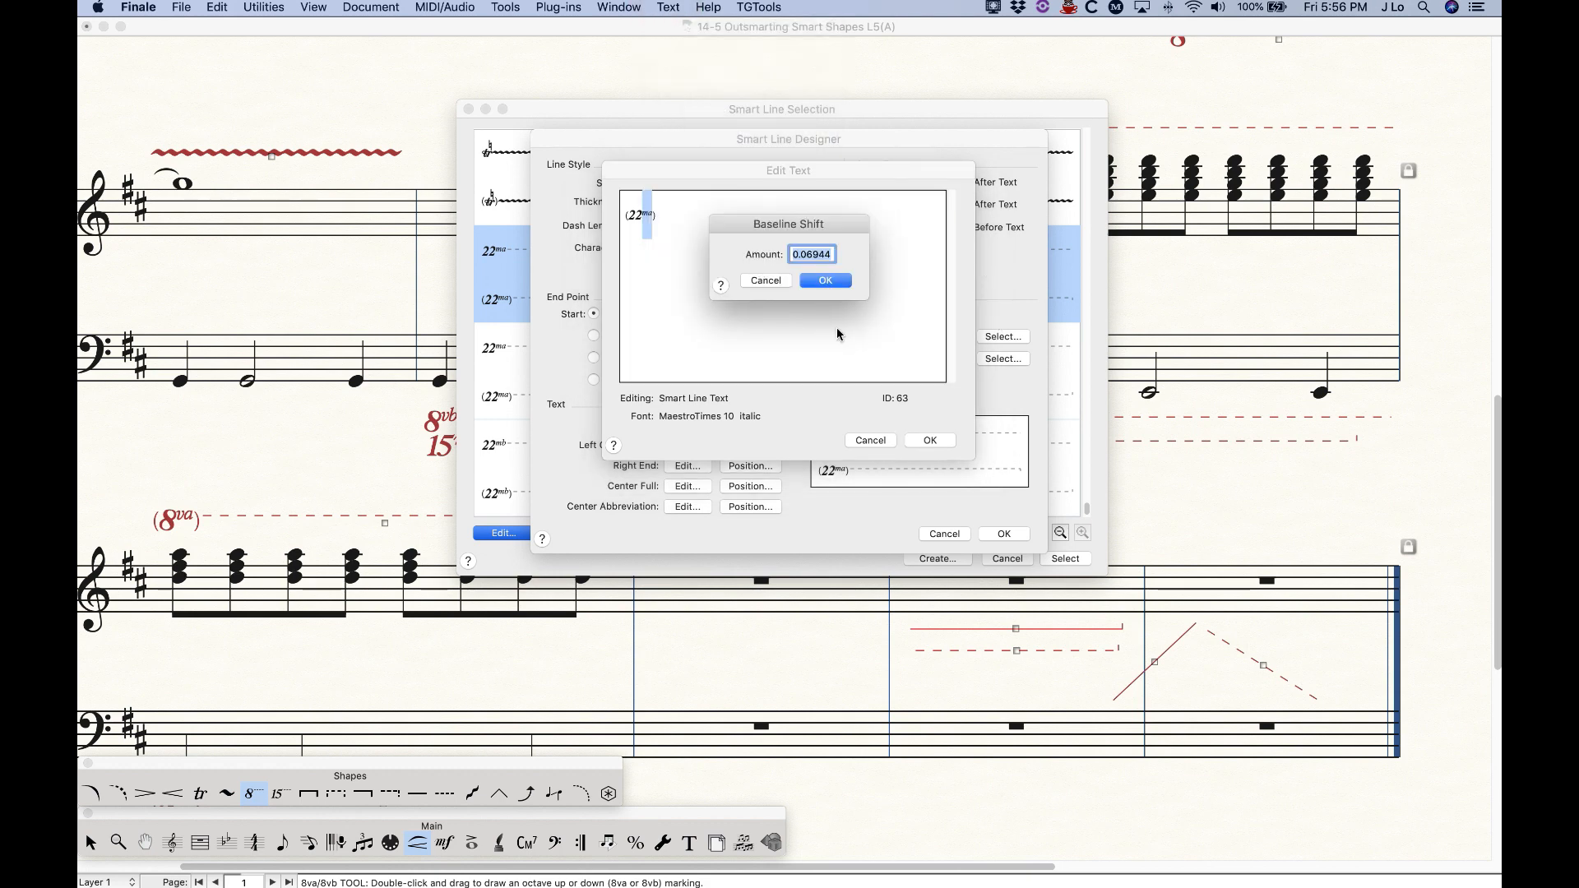
pyautogui.click(826, 281)
pyautogui.click(671, 224)
pyautogui.click(654, 216)
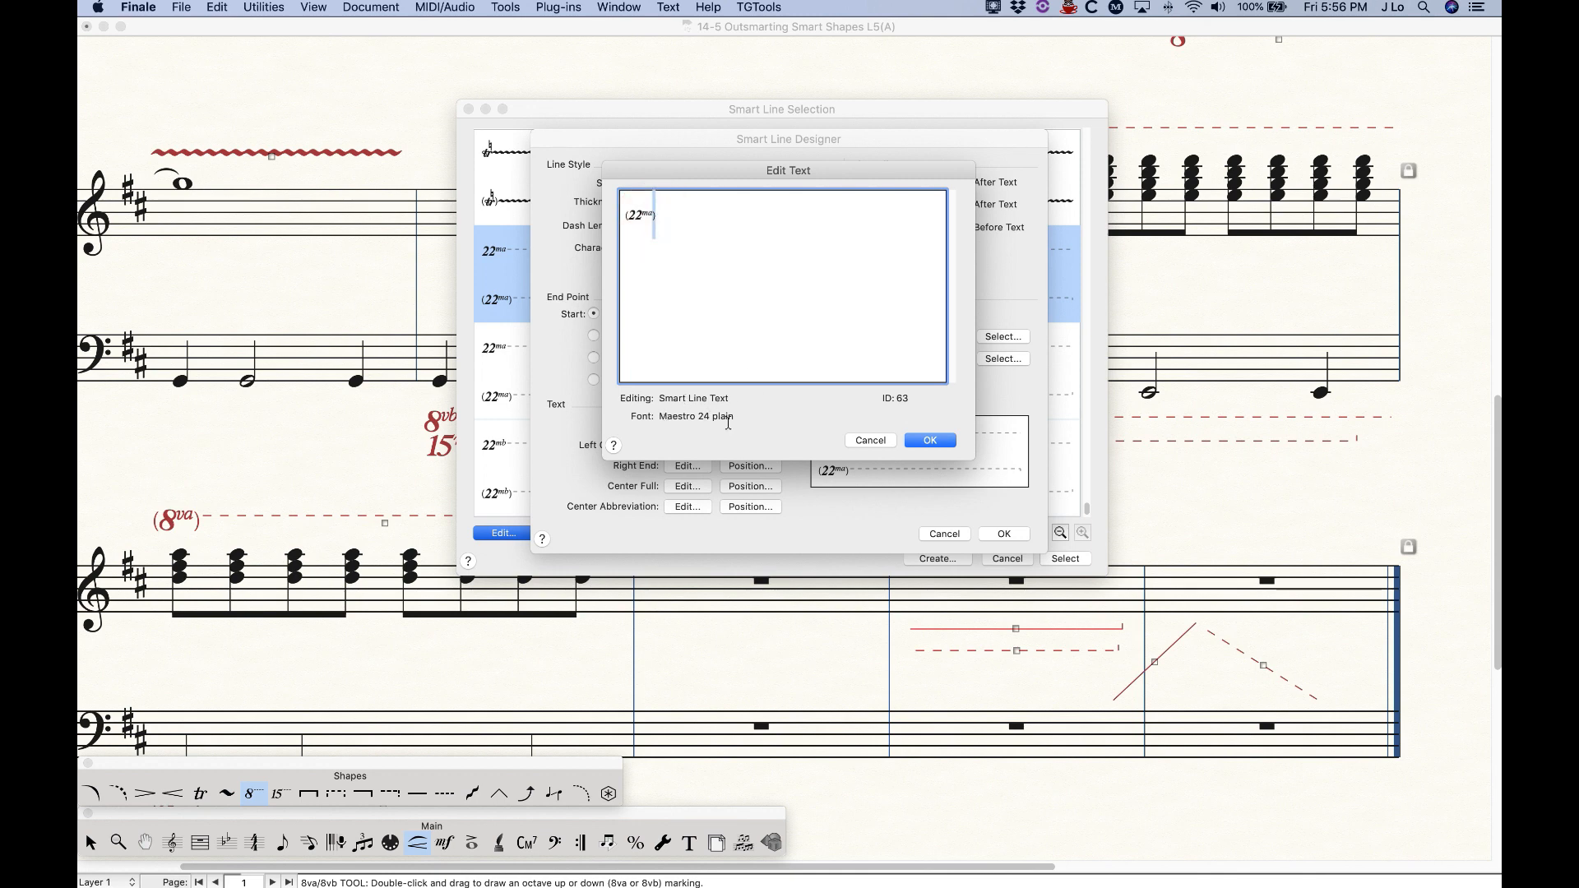
pyautogui.click(628, 213)
pyautogui.click(659, 205)
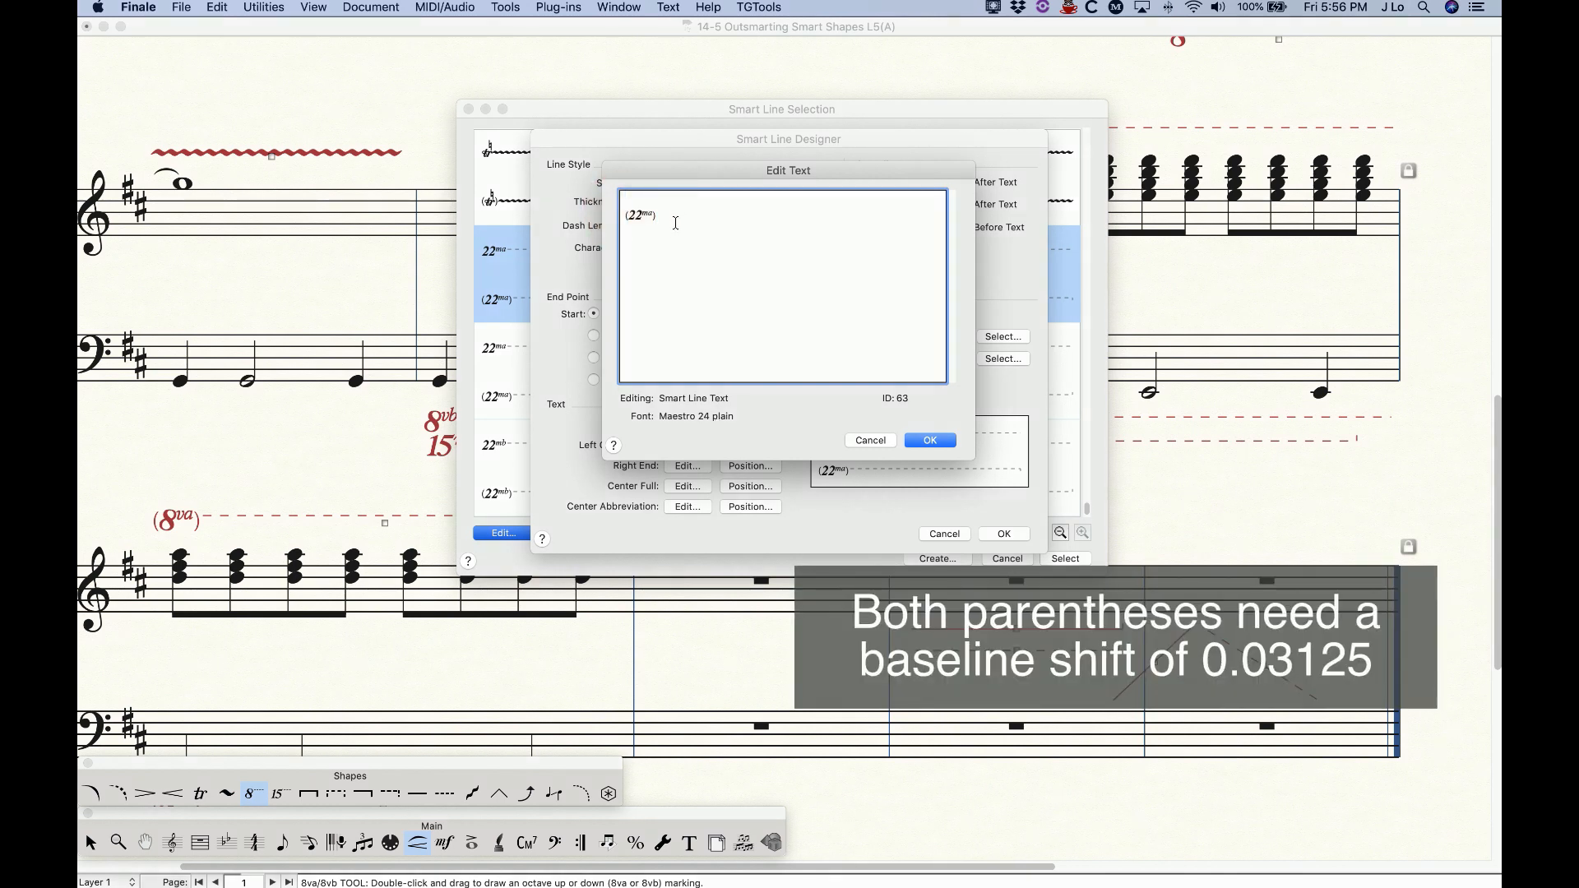
pyautogui.click(930, 439)
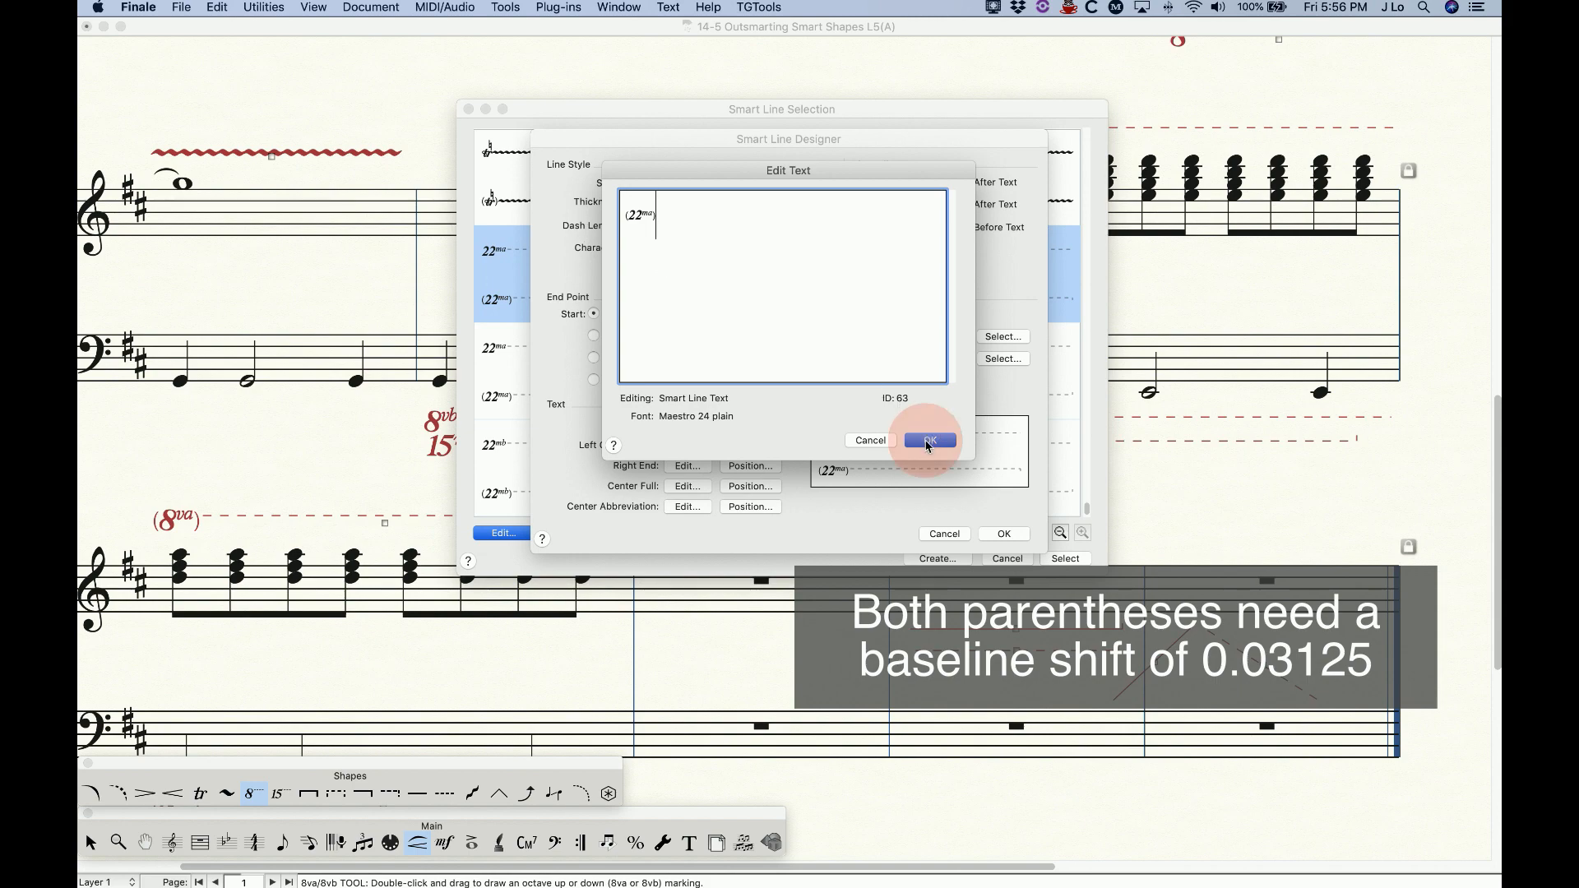
# Close the line design, select 22ma as the custom line, and accept the Smart Shape Options.
pyautogui.click(1004, 535)
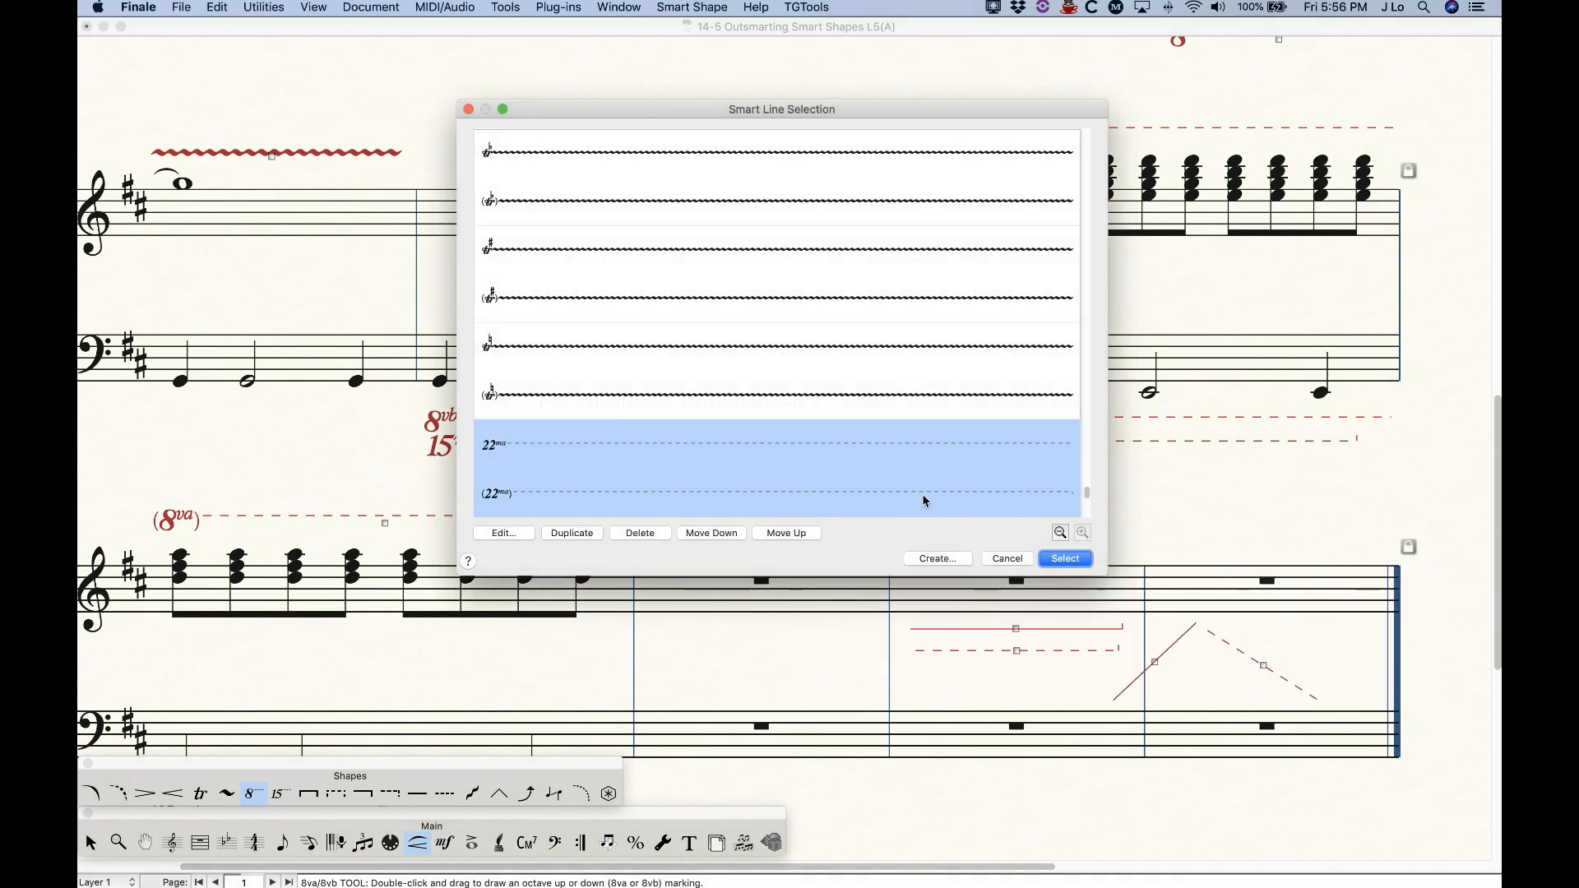
pyautogui.click(1065, 559)
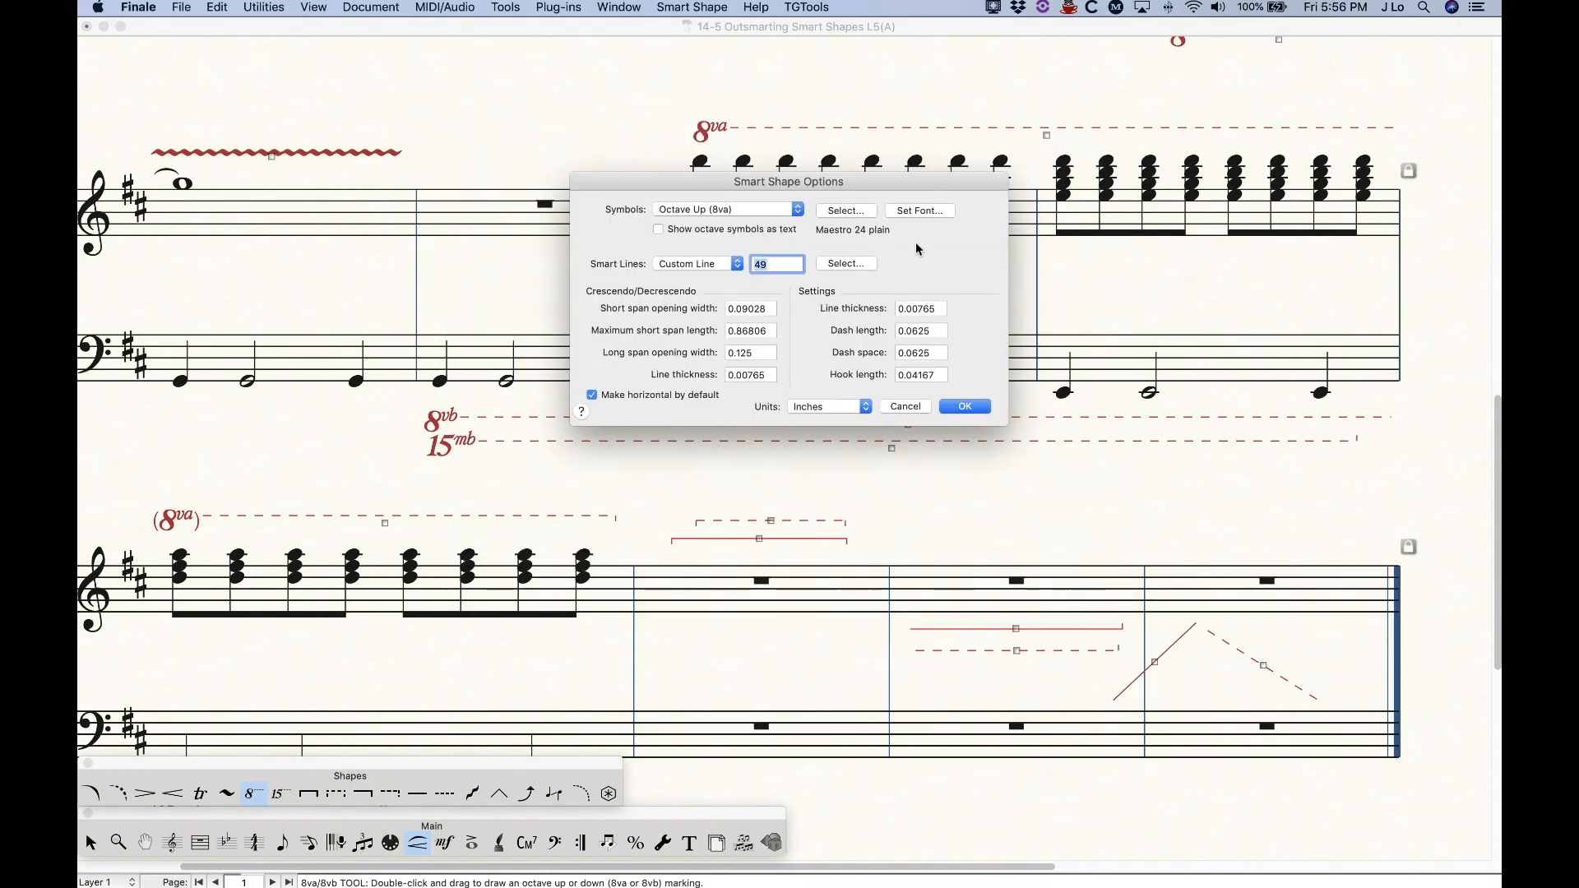
pyautogui.click(967, 406)
# Draw the custom 22ma line across the upper system's last two measures and raise it well above the 8va line.
pyautogui.click(609, 794)
pyautogui.doubleClick(693, 112)
pyautogui.moveTo(693, 111); pyautogui.dragTo(1377, 117)
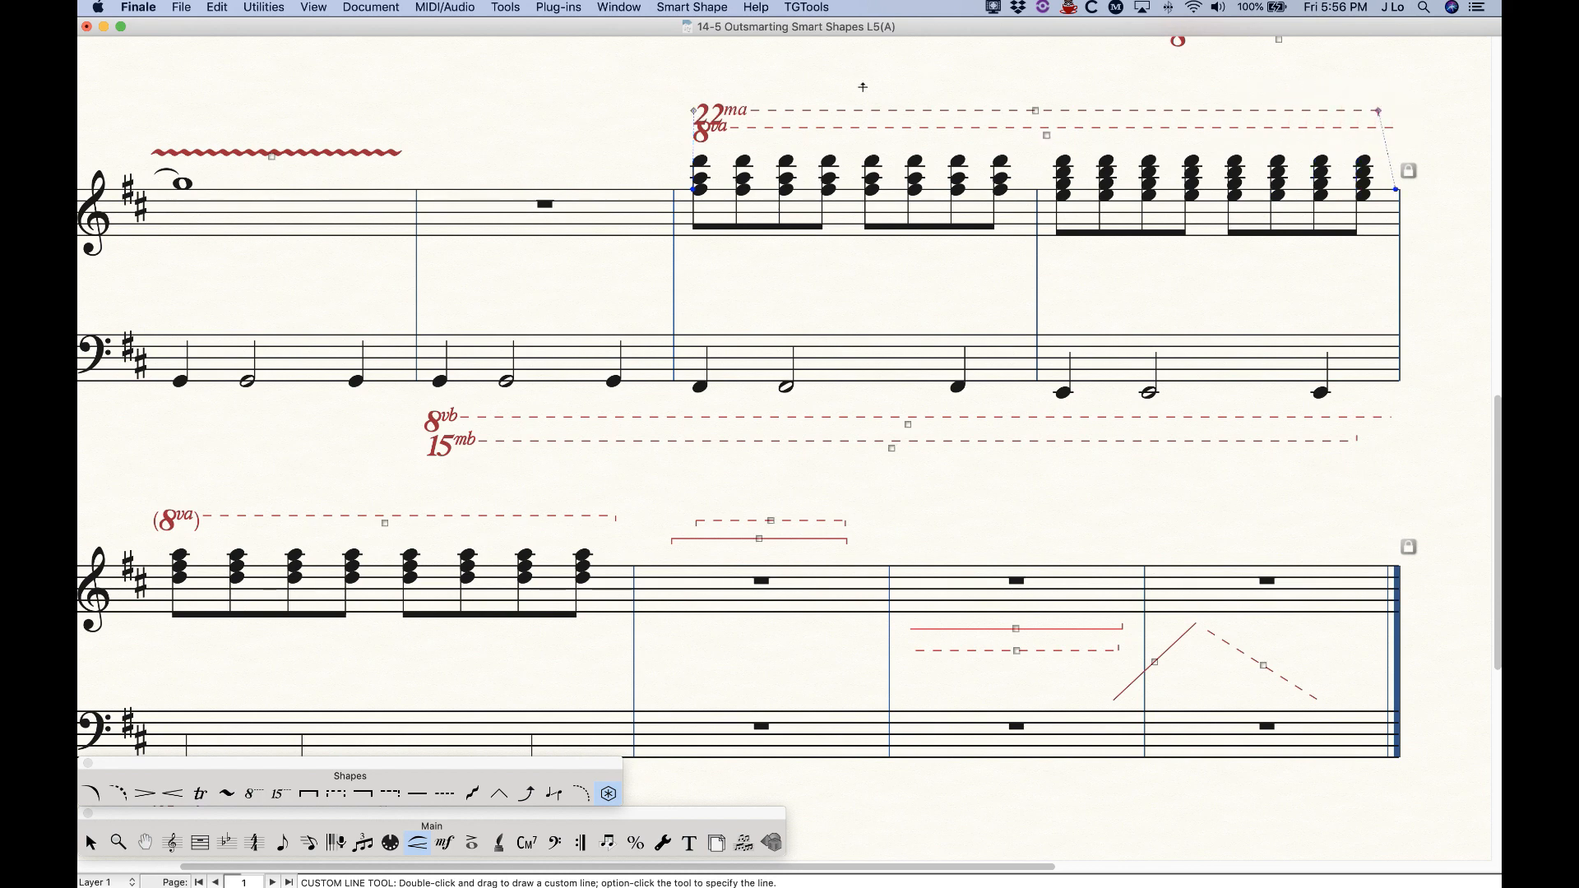
pyautogui.moveTo(1034, 111); pyautogui.dragTo(1035, 74)
# Move the lower system's first measure up to the system above and extend the 22ma line to that measure's end.
pyautogui.click(280, 791)
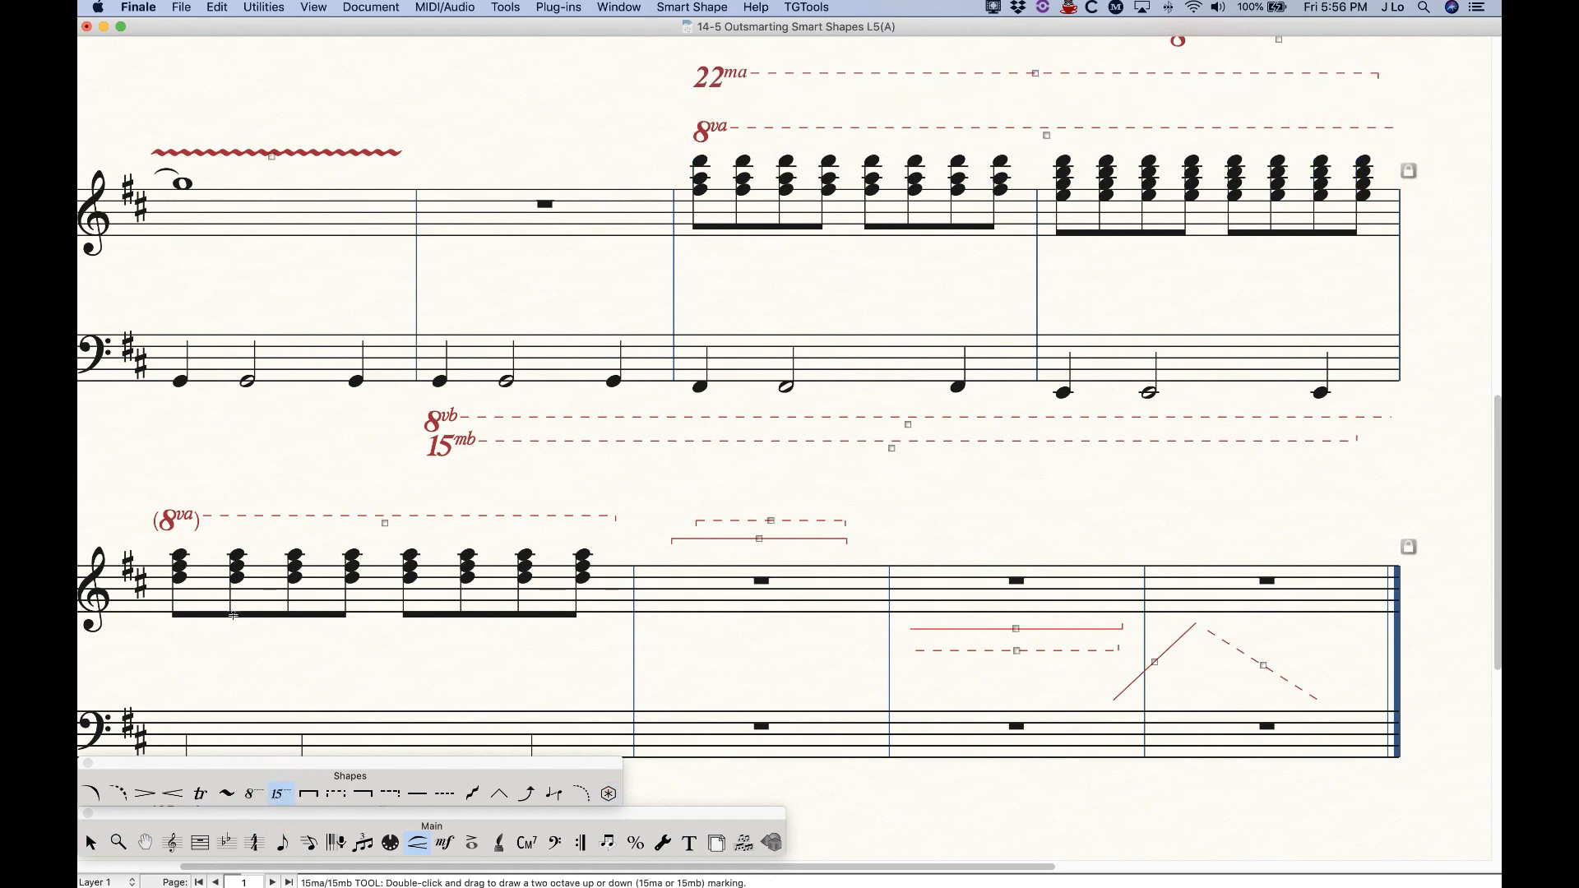
pyautogui.press('Escape')
pyautogui.click(586, 586)
pyautogui.press('Up')
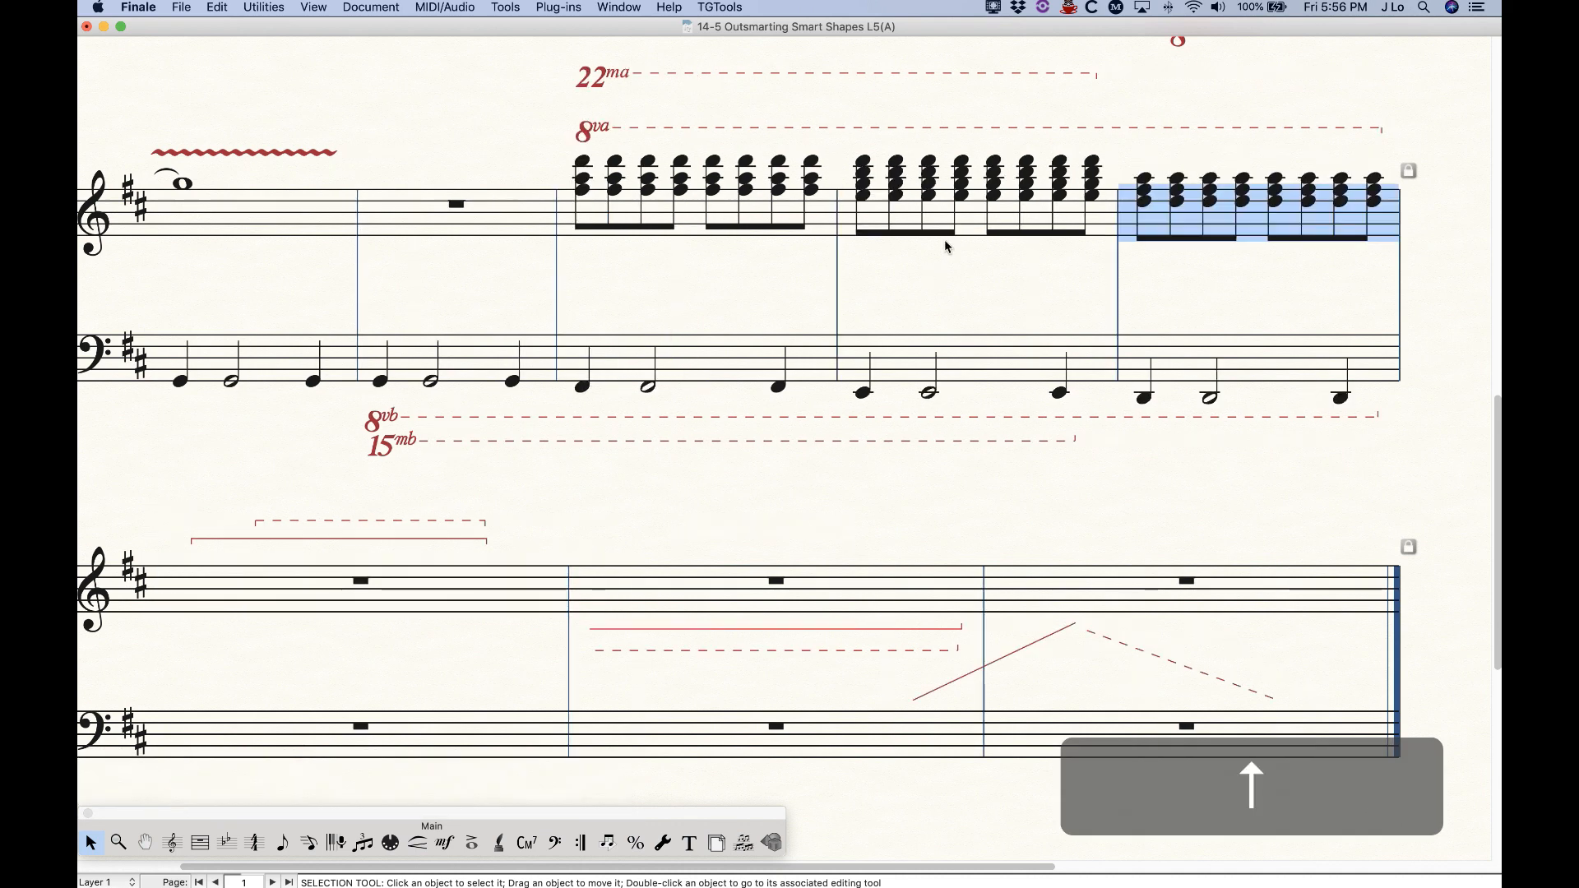
pyautogui.doubleClick(979, 73)
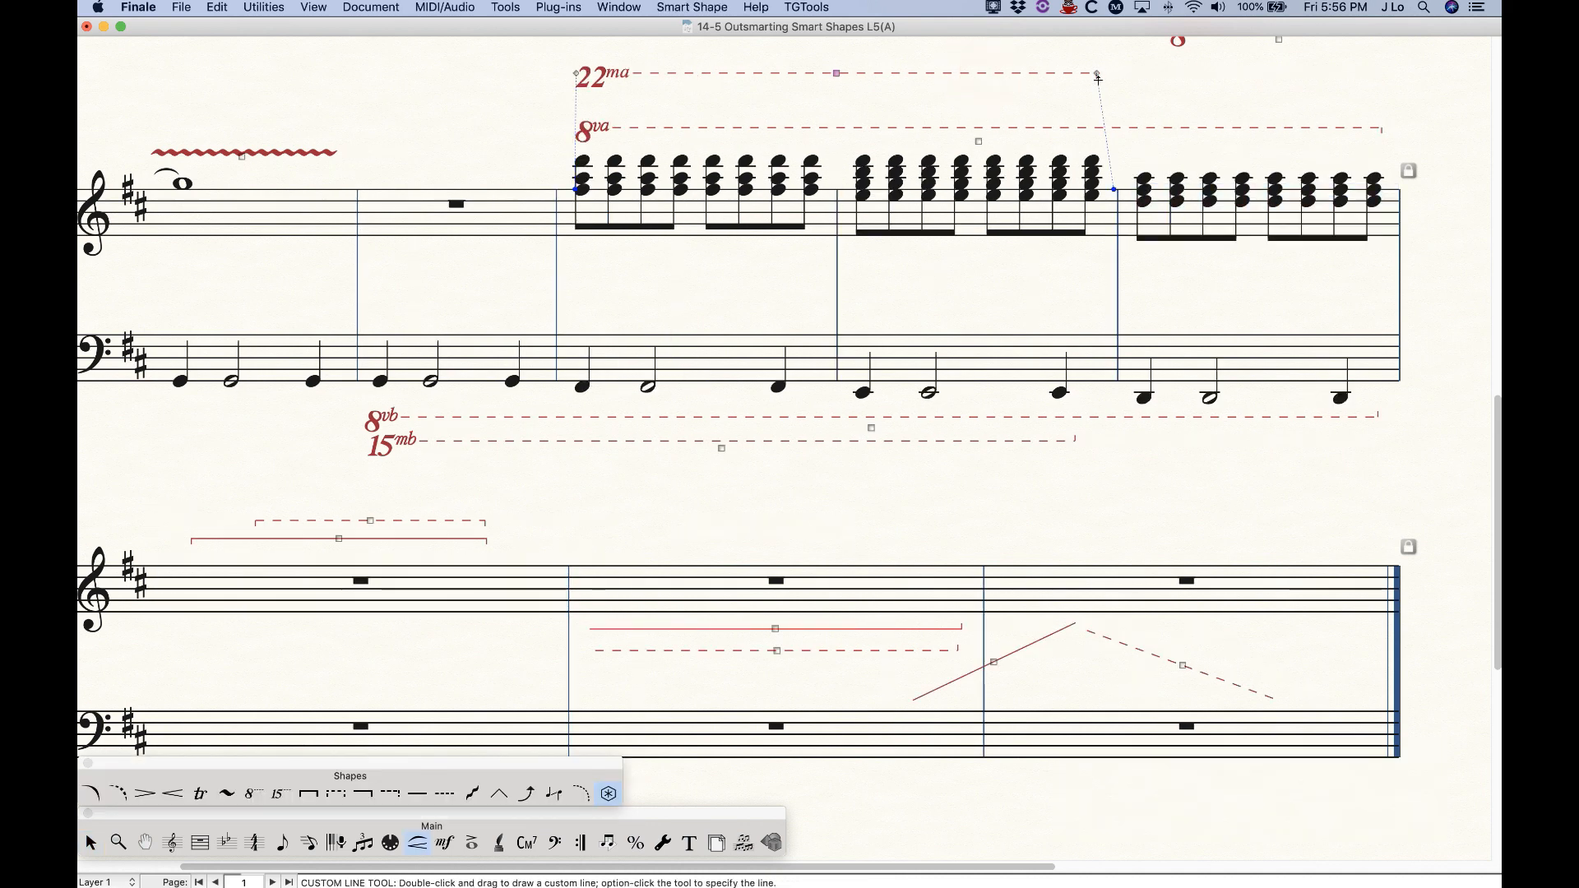
pyautogui.moveTo(1096, 74); pyautogui.dragTo(1383, 74)
# Draw a 15ma line between the 22ma and 8va lines, spanning the upper system's last three measures.
pyautogui.click(280, 793)
pyautogui.doubleClick(581, 106)
pyautogui.moveTo(580, 105)
pyautogui.mouseDown()
pyautogui.moveTo(775, 148)
pyautogui.moveTo(1385, 160)
pyautogui.mouseUp()
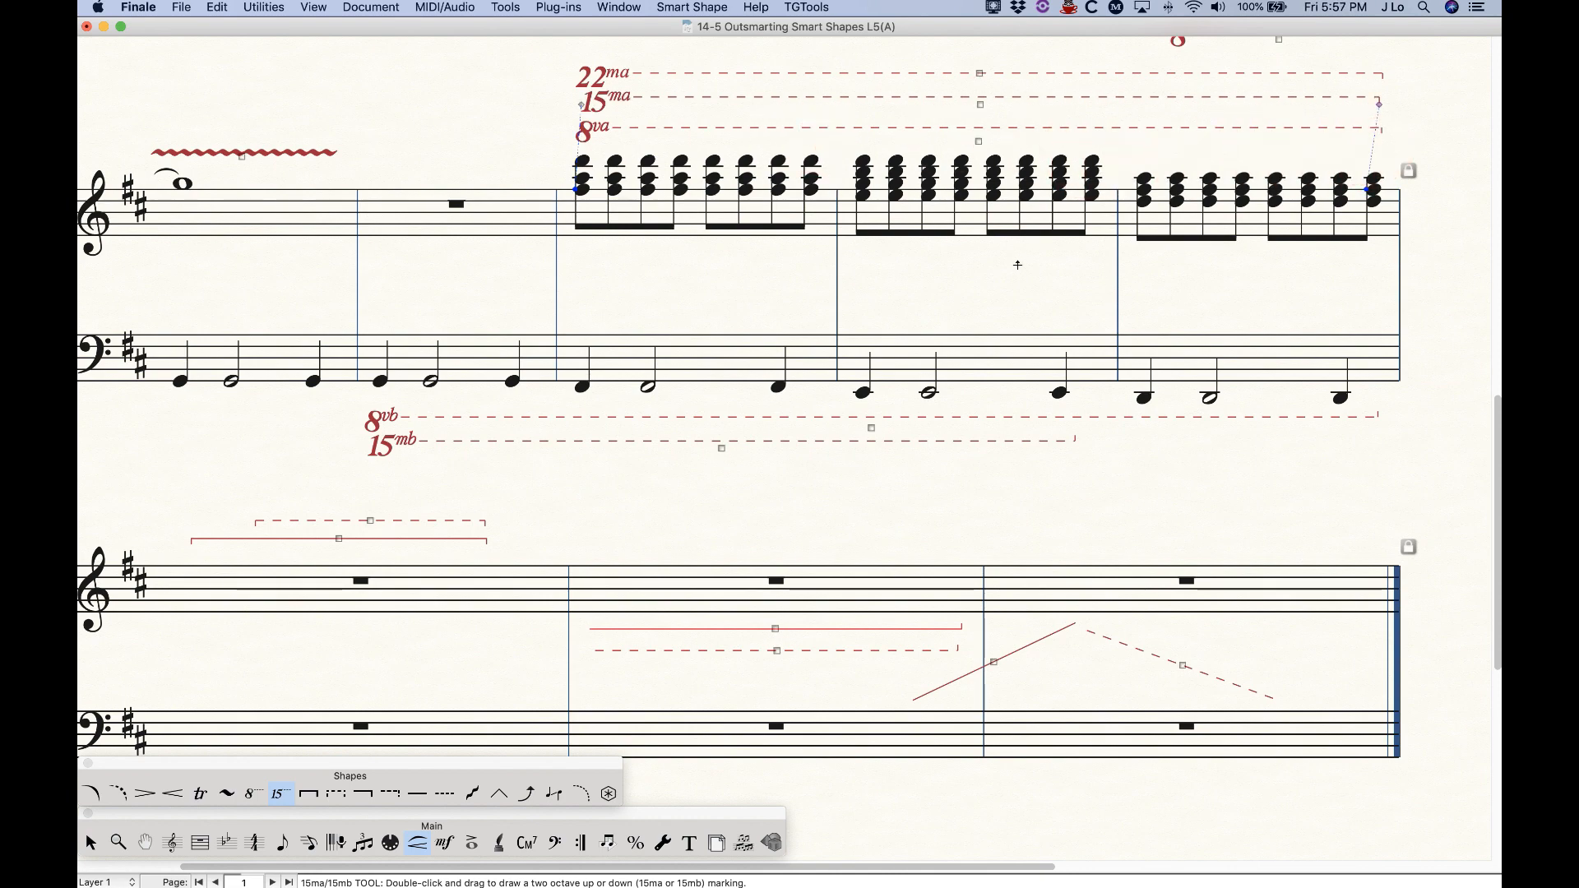
# Move the upper system's last measure down to the system below.
pyautogui.press('Escape')
pyautogui.click(1258, 216)
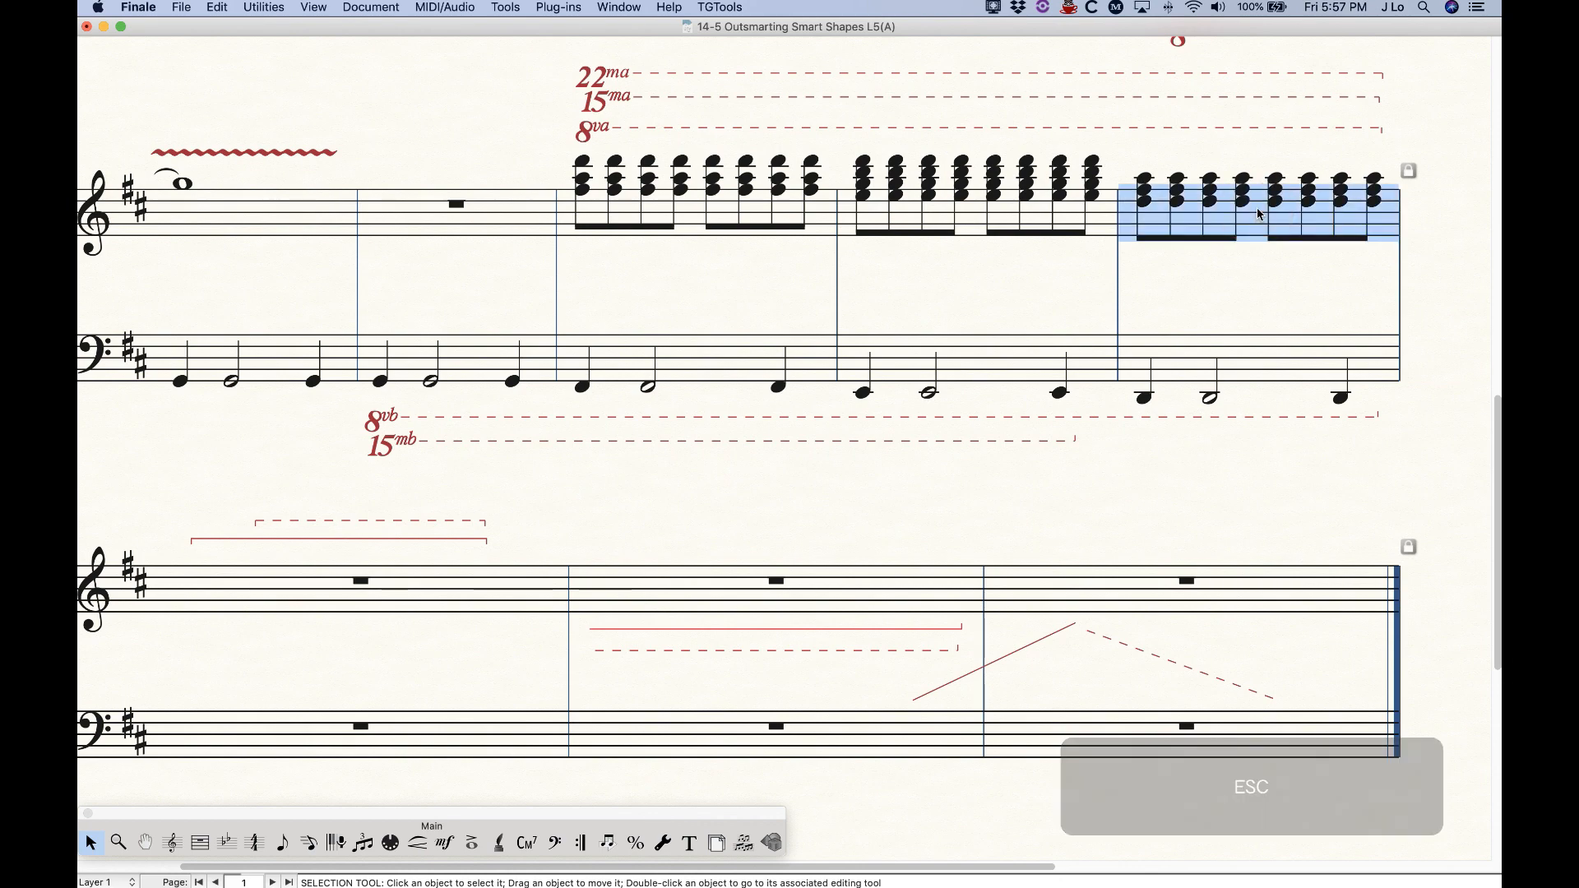
pyautogui.press('Down')
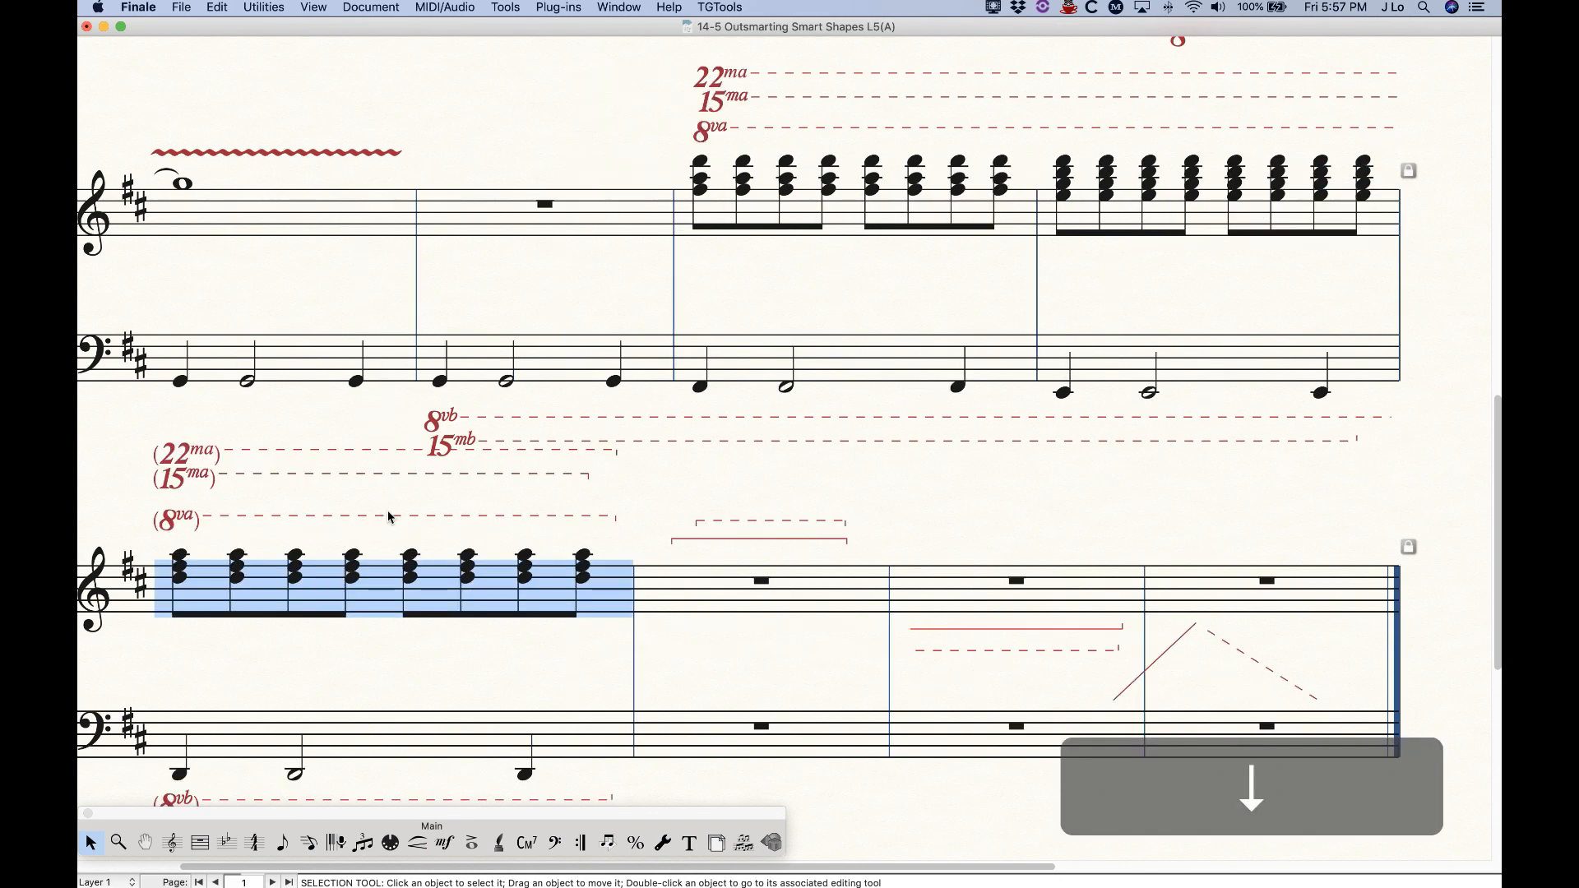
# Reposition the 22ma and 15ma lines on both systems so they stack evenly above the 8va lines.
pyautogui.moveTo(190, 473)
pyautogui.mouseDown()
pyautogui.moveTo(160, 482)
pyautogui.moveTo(173, 460)
pyautogui.mouseUp()
pyautogui.moveTo(163, 482); pyautogui.dragTo(162, 494)
pyautogui.moveTo(188, 412); pyautogui.dragTo(179, 459)
pyautogui.moveTo(714, 99); pyautogui.dragTo(696, 100)
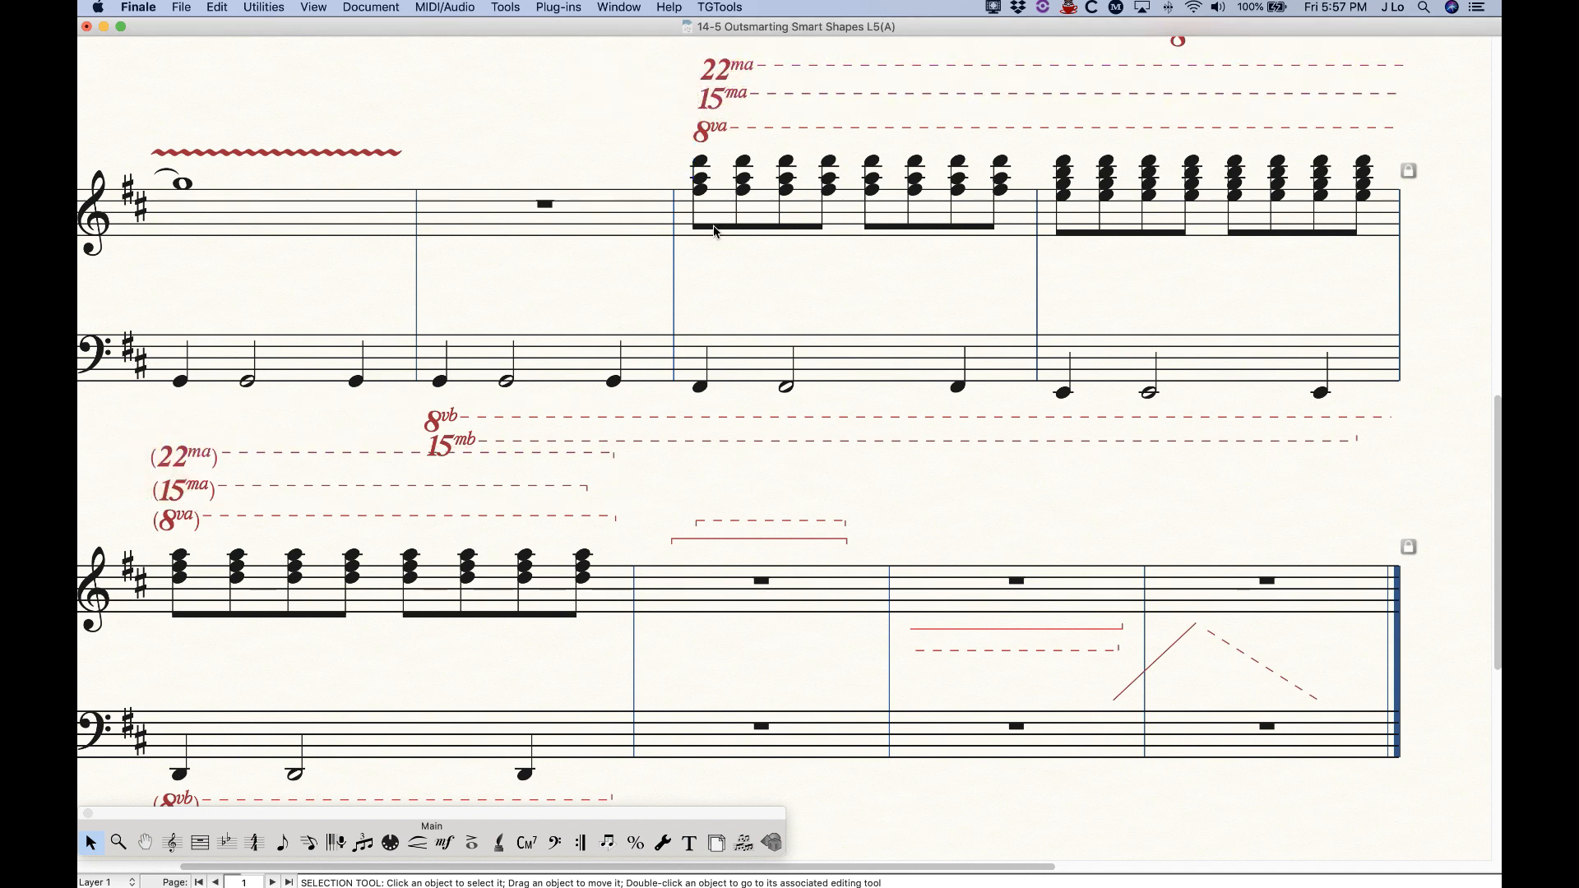
# Examine the alignment of the 22ma, 15ma and 8va labels, then the lines across both systems.
pyautogui.press('super+equal')
pyautogui.press('super+equal')
pyautogui.press('super+equal')
pyautogui.hscroll(15, 689, 387)
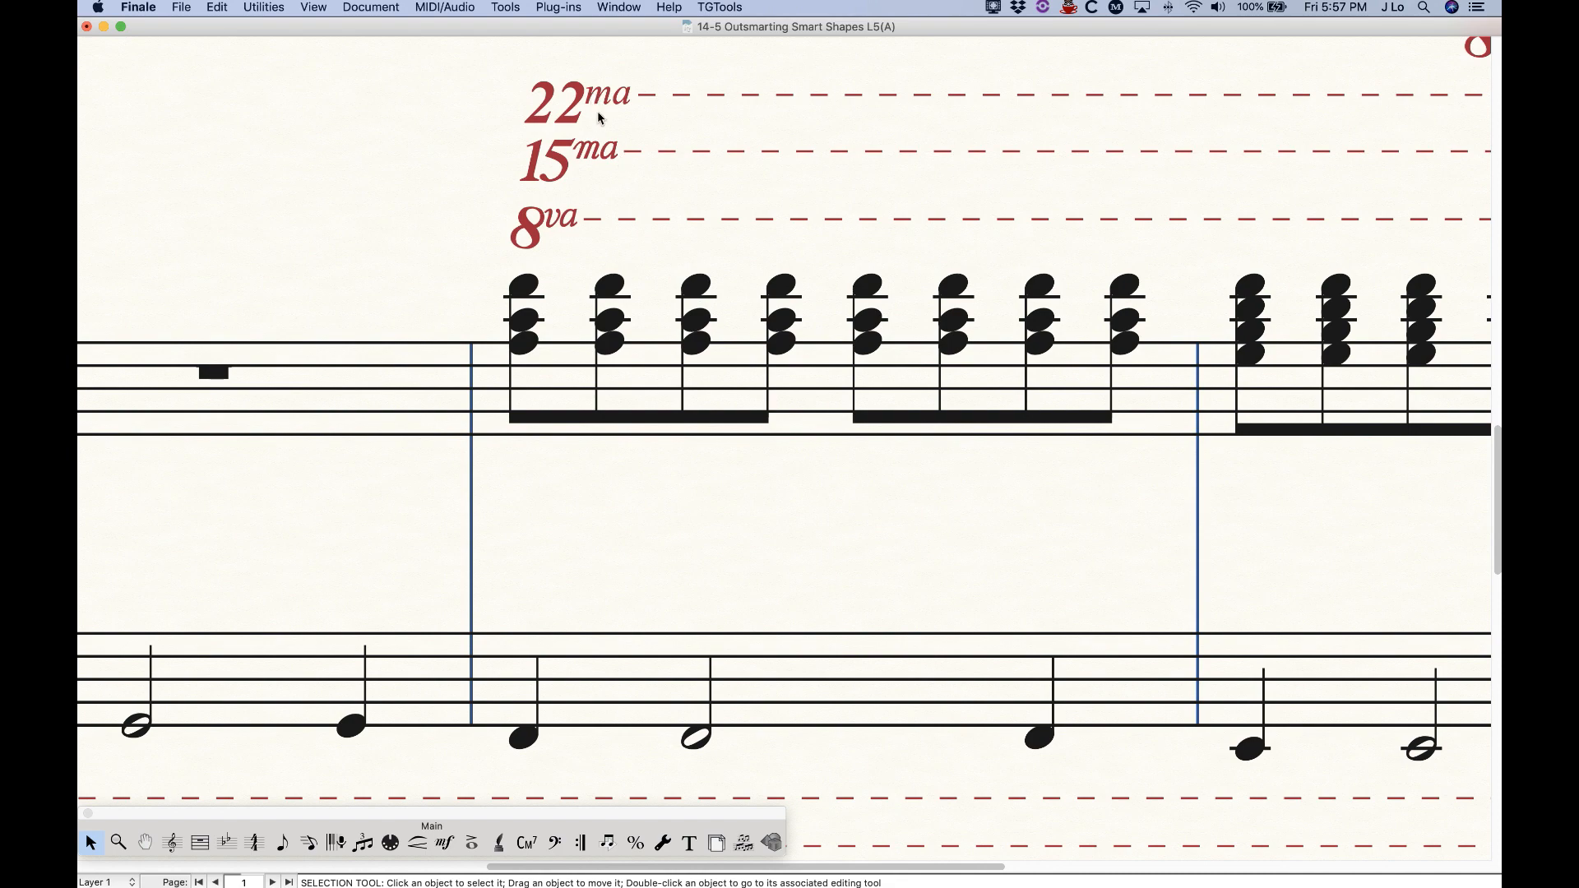
pyautogui.press('super+minus')
pyautogui.press('super+minus')
pyautogui.press('super+minus')
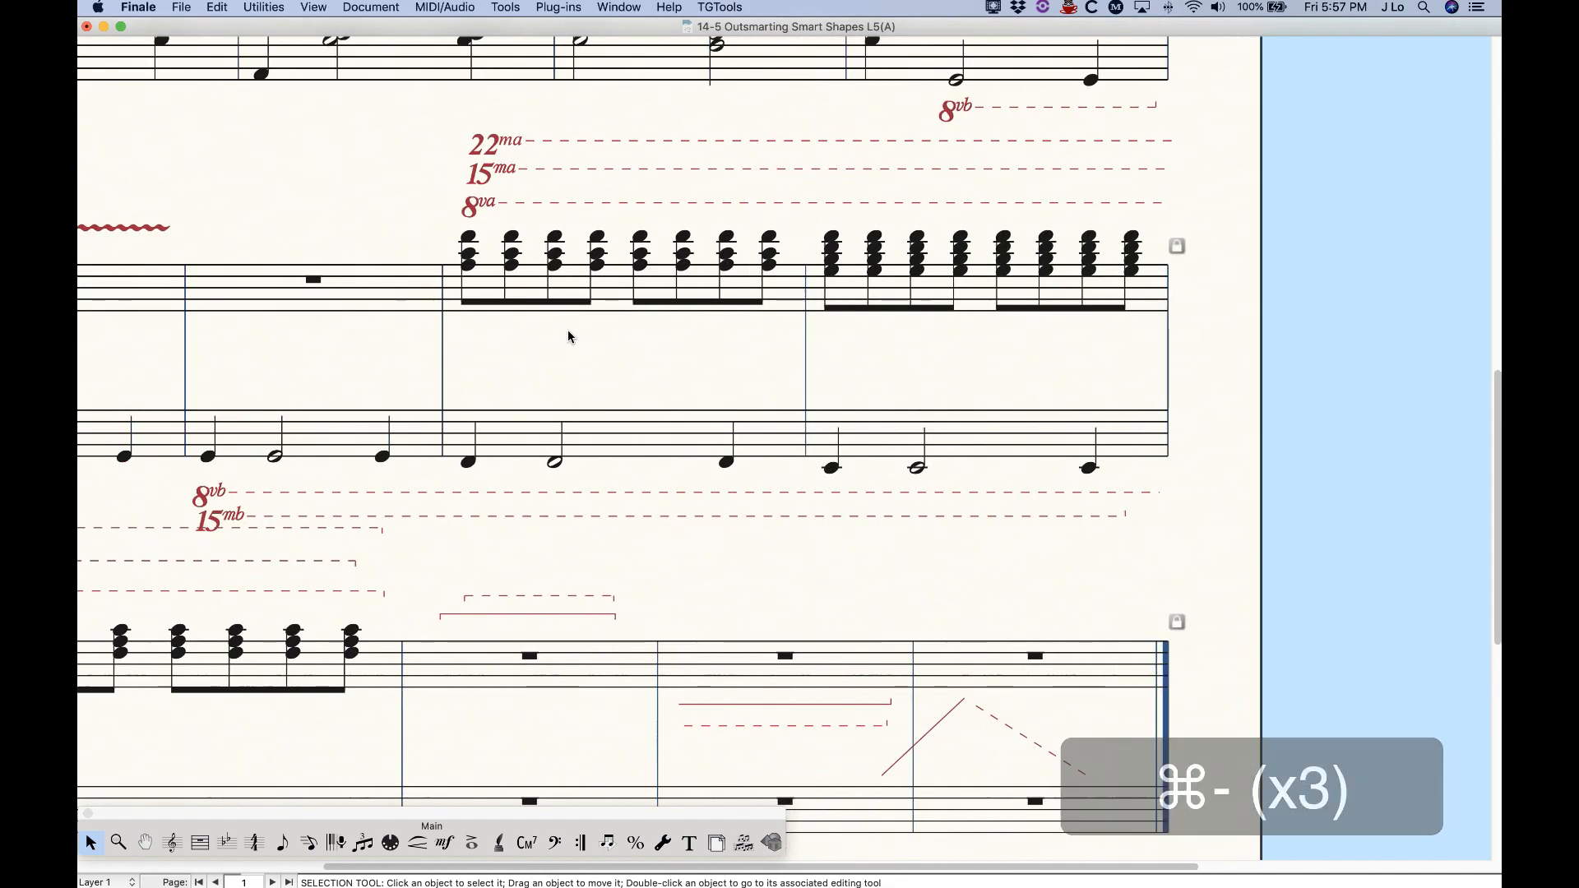
pyautogui.hscroll(-5, 567, 336)
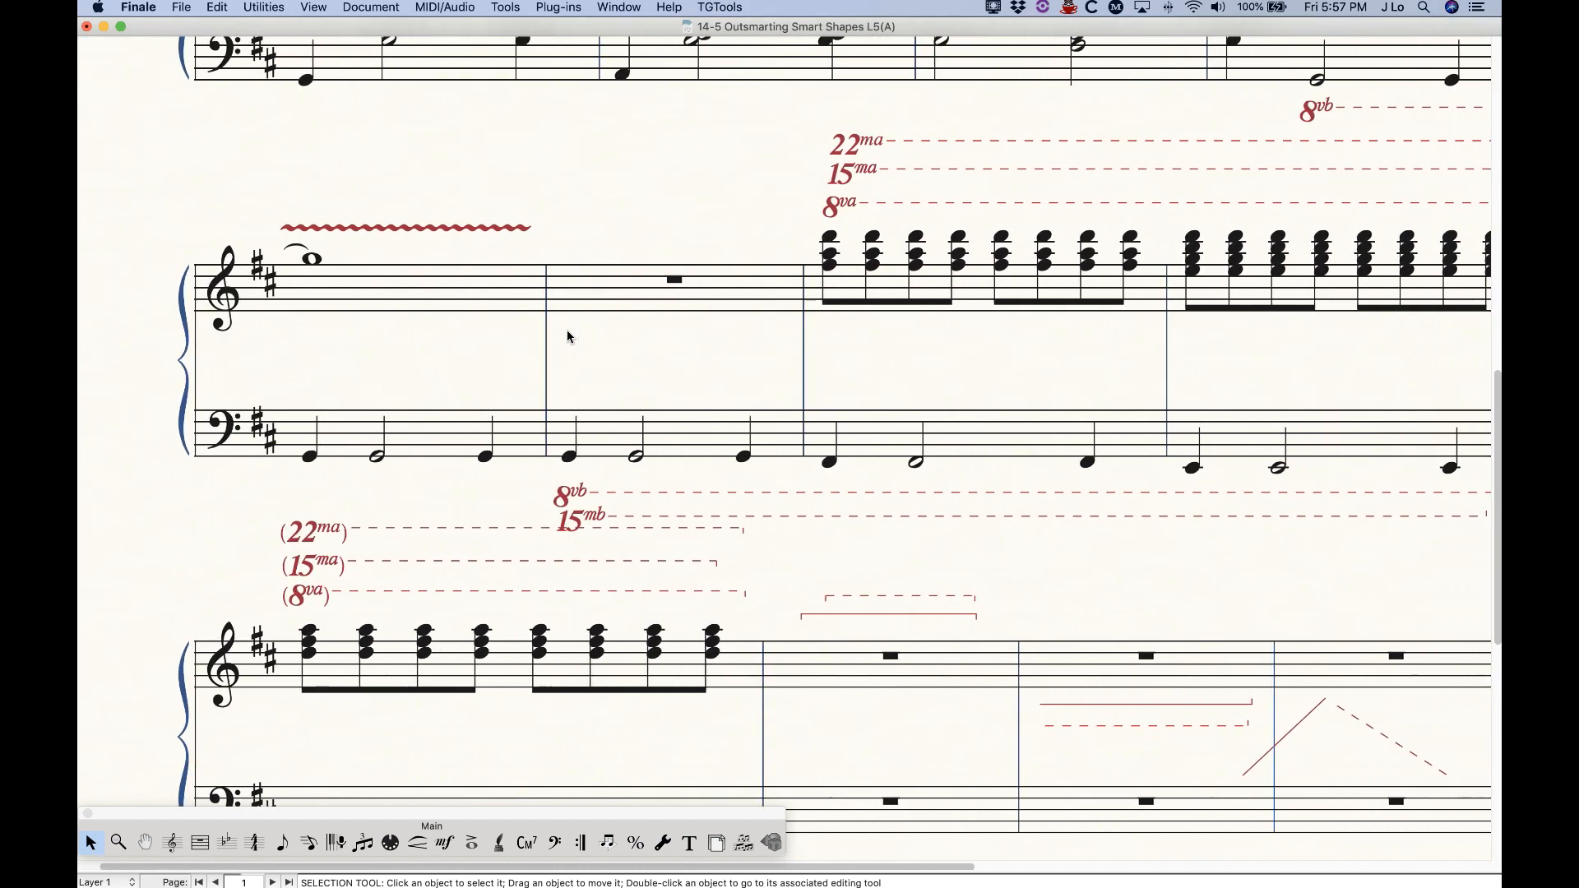
pyautogui.hscroll(2, 567, 337)
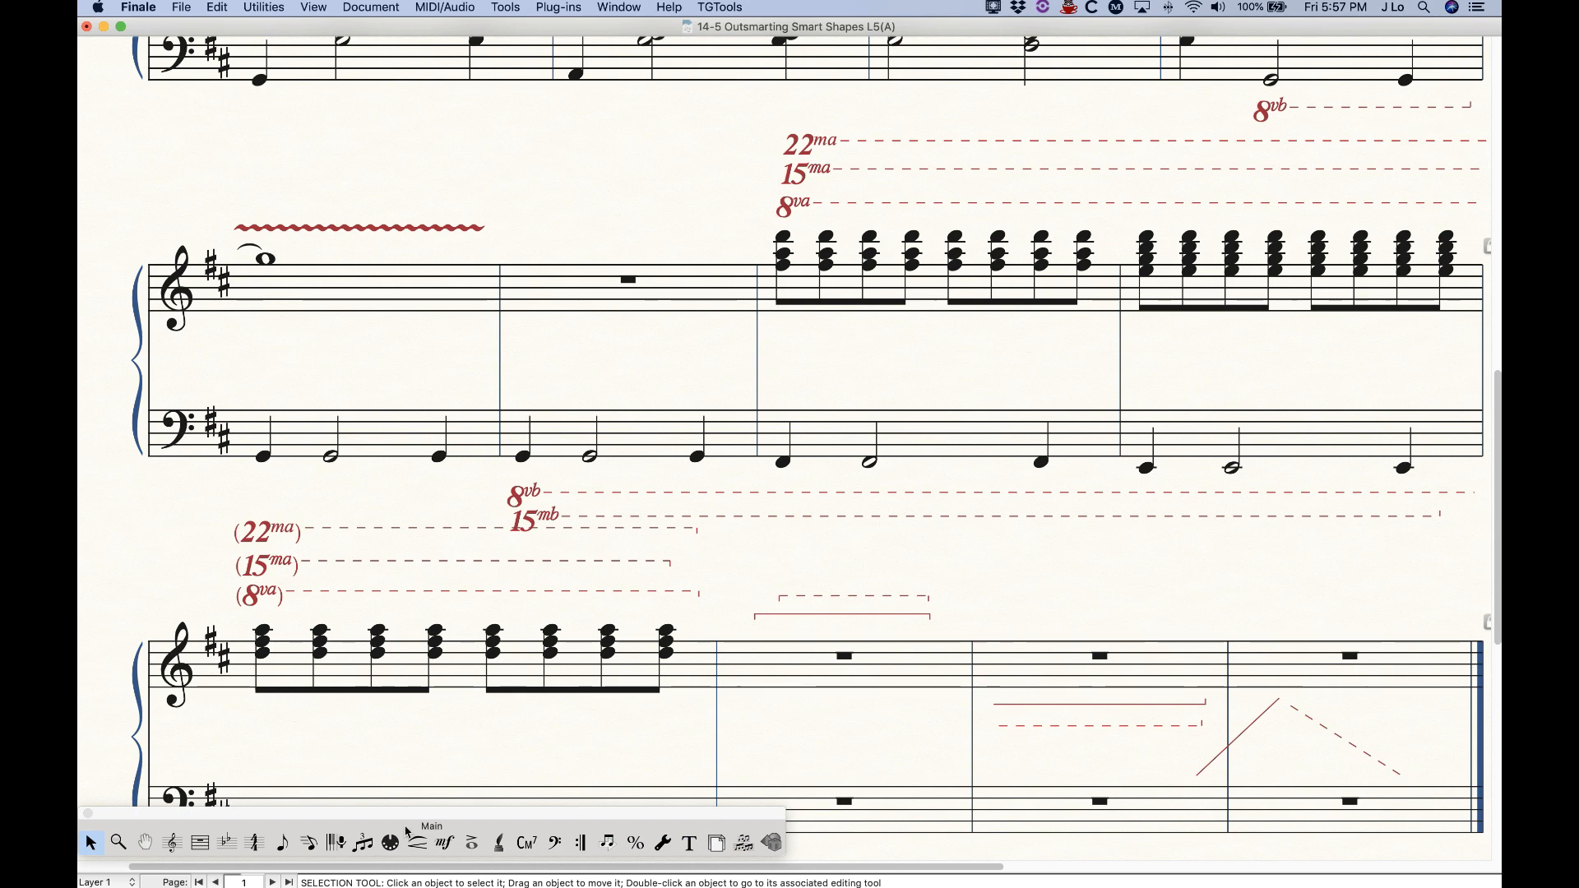
# Set Smart Lines to Custom Line in the Smart Shape Options and open its line selection at the 22ma entries.
pyautogui.click(422, 843)
pyautogui.click(691, 6)
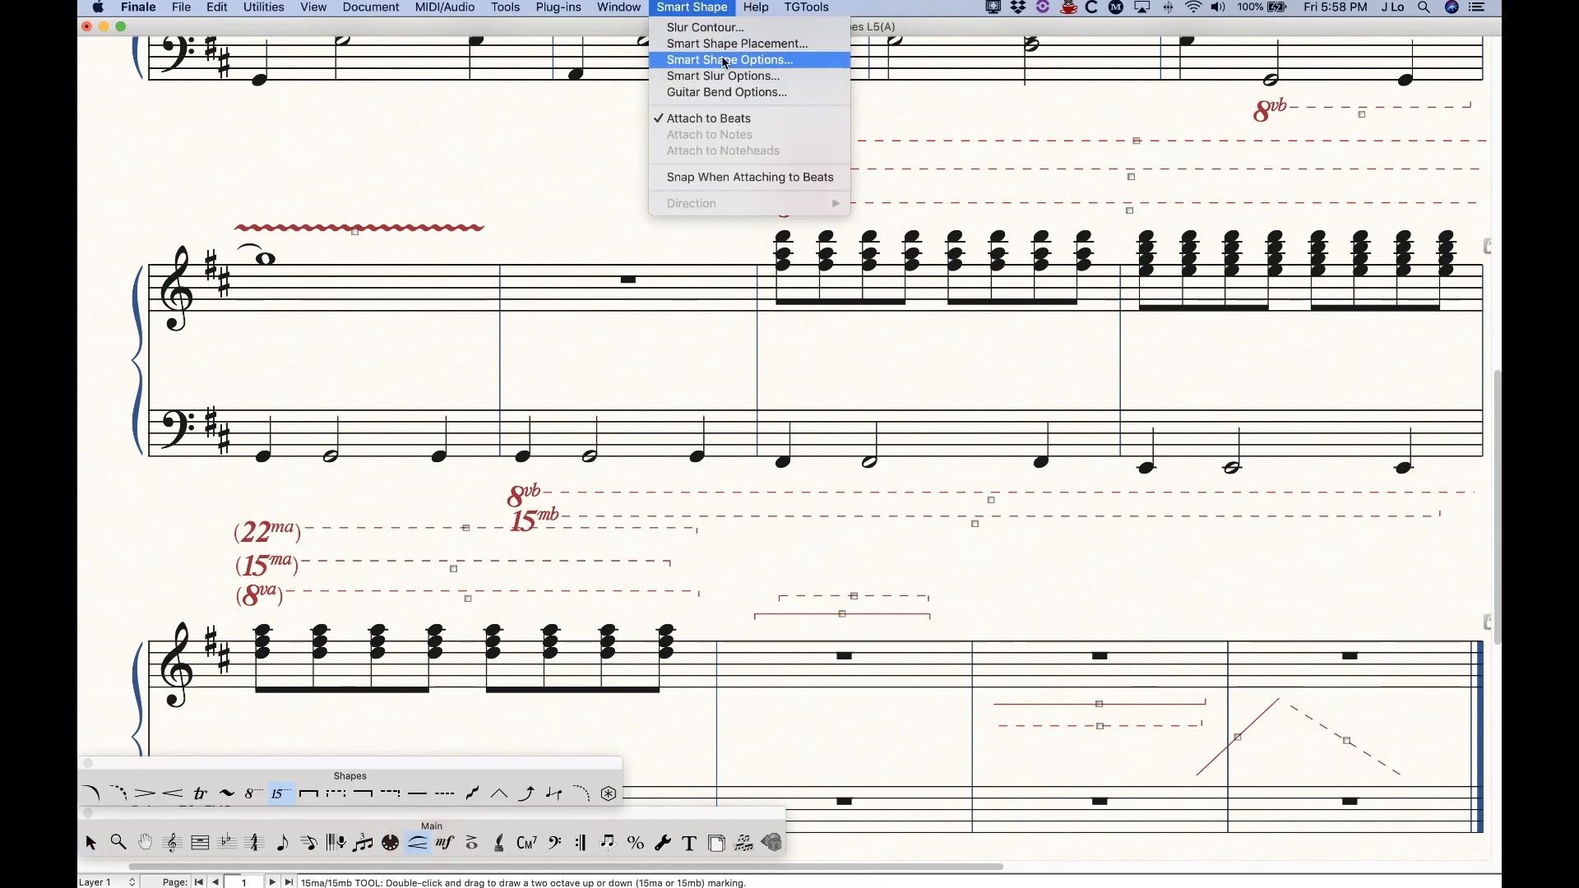
pyautogui.click(727, 59)
pyautogui.click(698, 264)
pyautogui.click(695, 293)
pyautogui.click(840, 263)
pyautogui.scroll(-4, 739, 363)
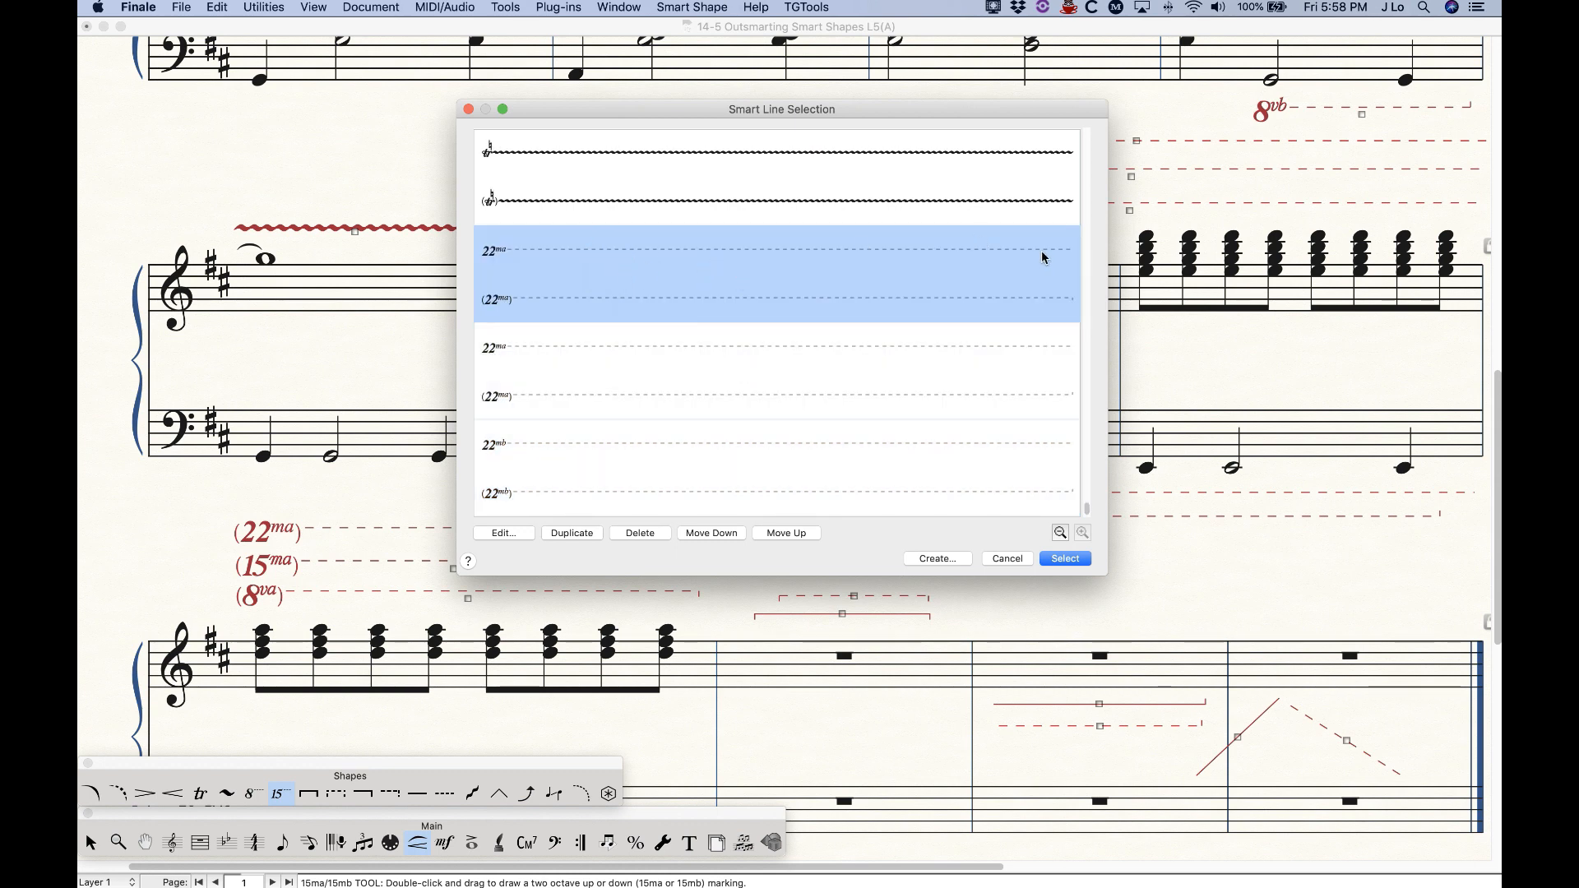
# Compare the end hook settings of the two custom 22ma lines in the Smart Line Designer.
pyautogui.click(711, 362)
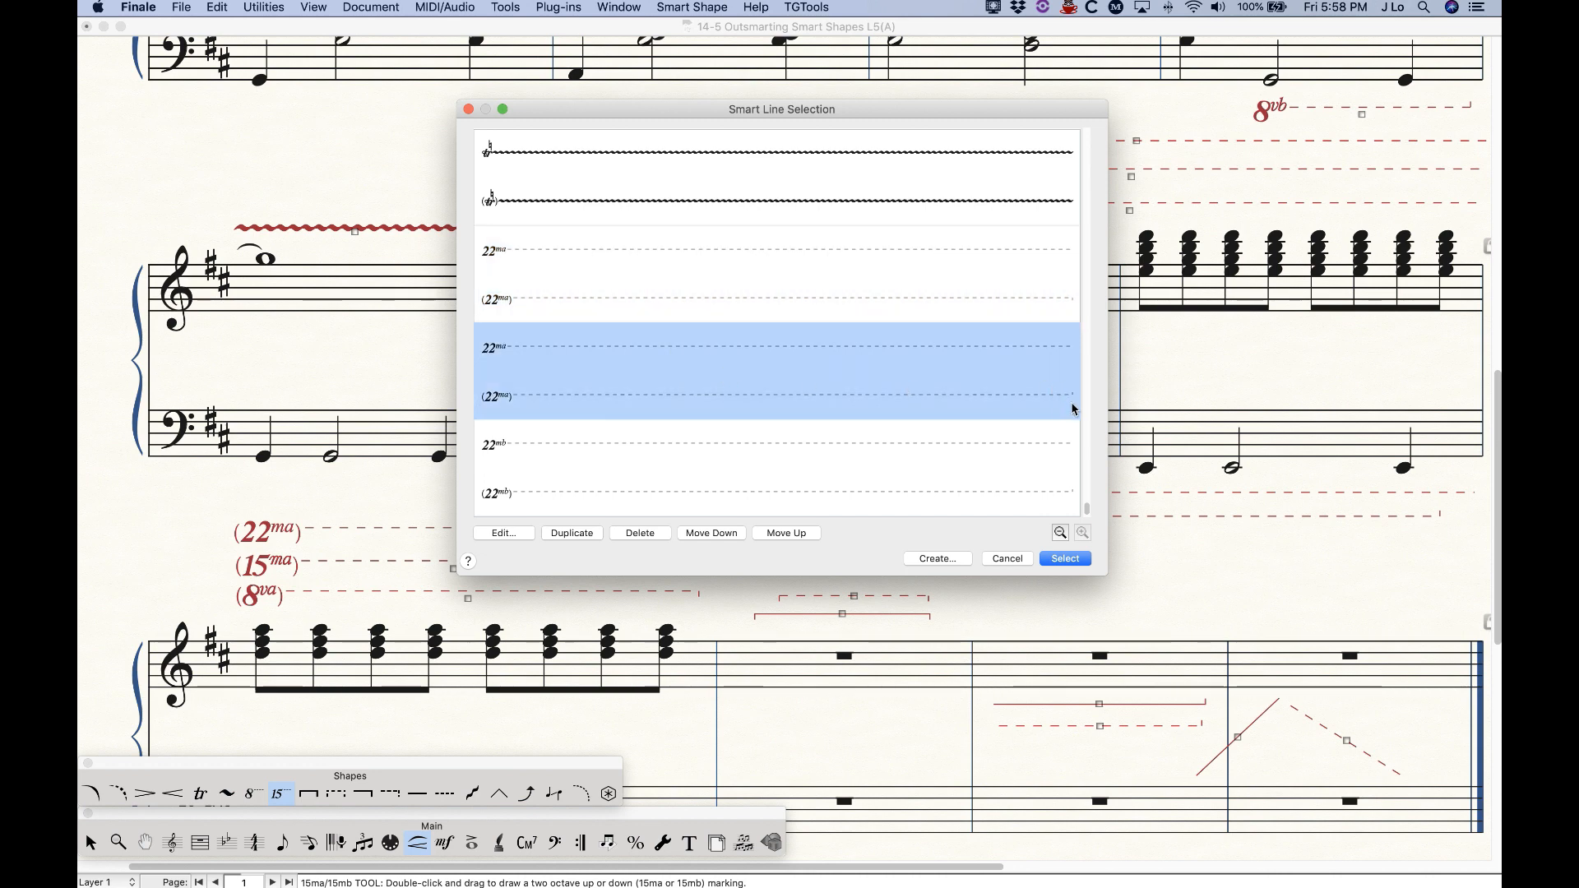
pyautogui.click(504, 533)
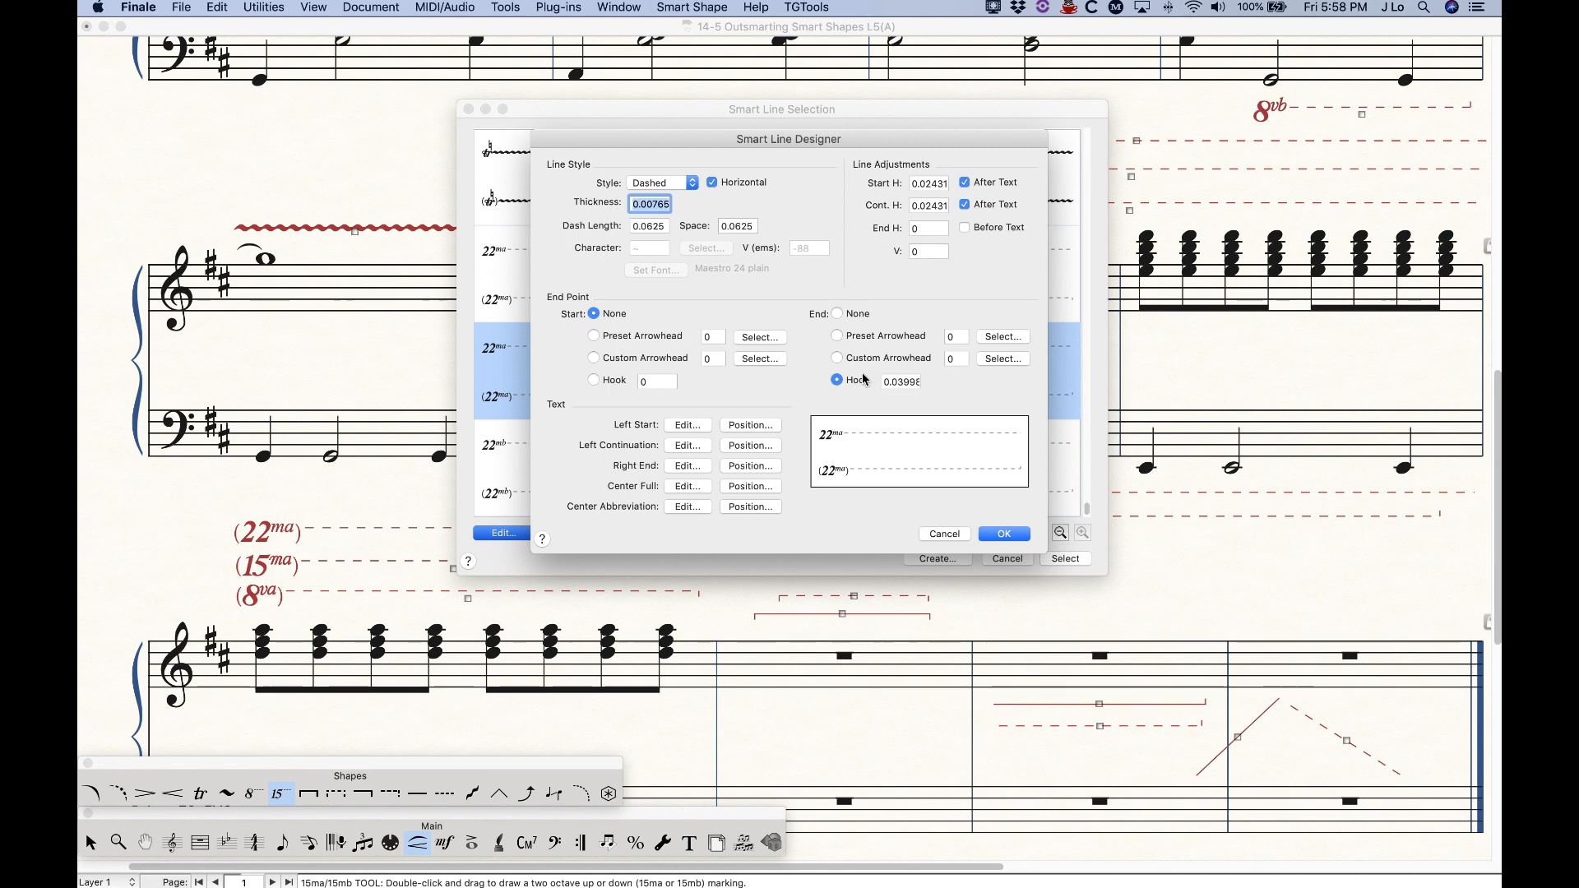
pyautogui.click(945, 534)
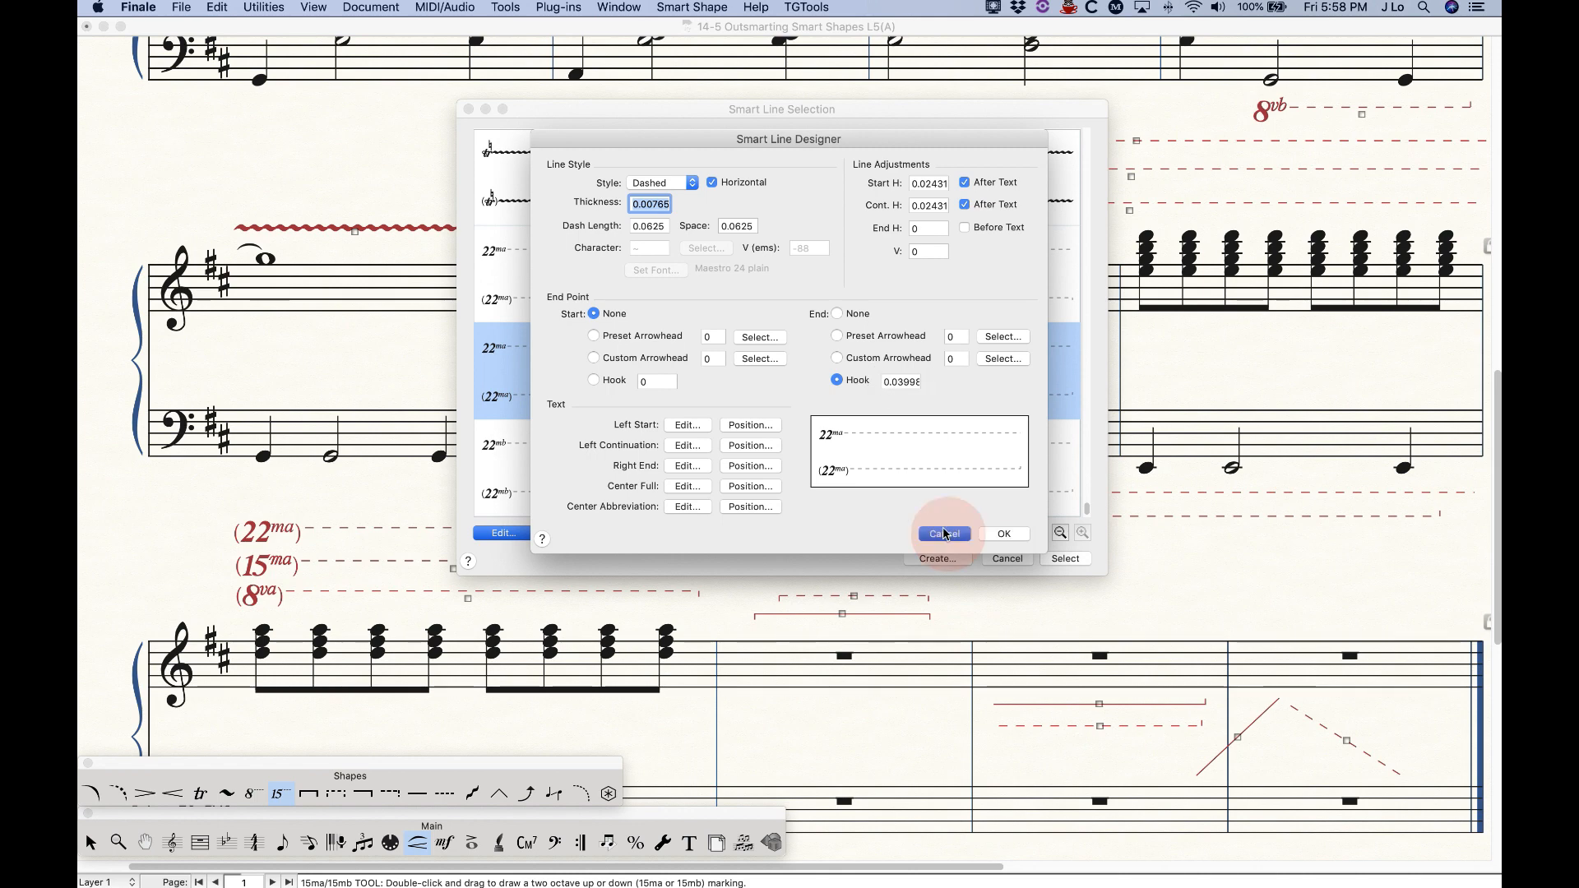
pyautogui.click(550, 534)
pyautogui.press('Return')
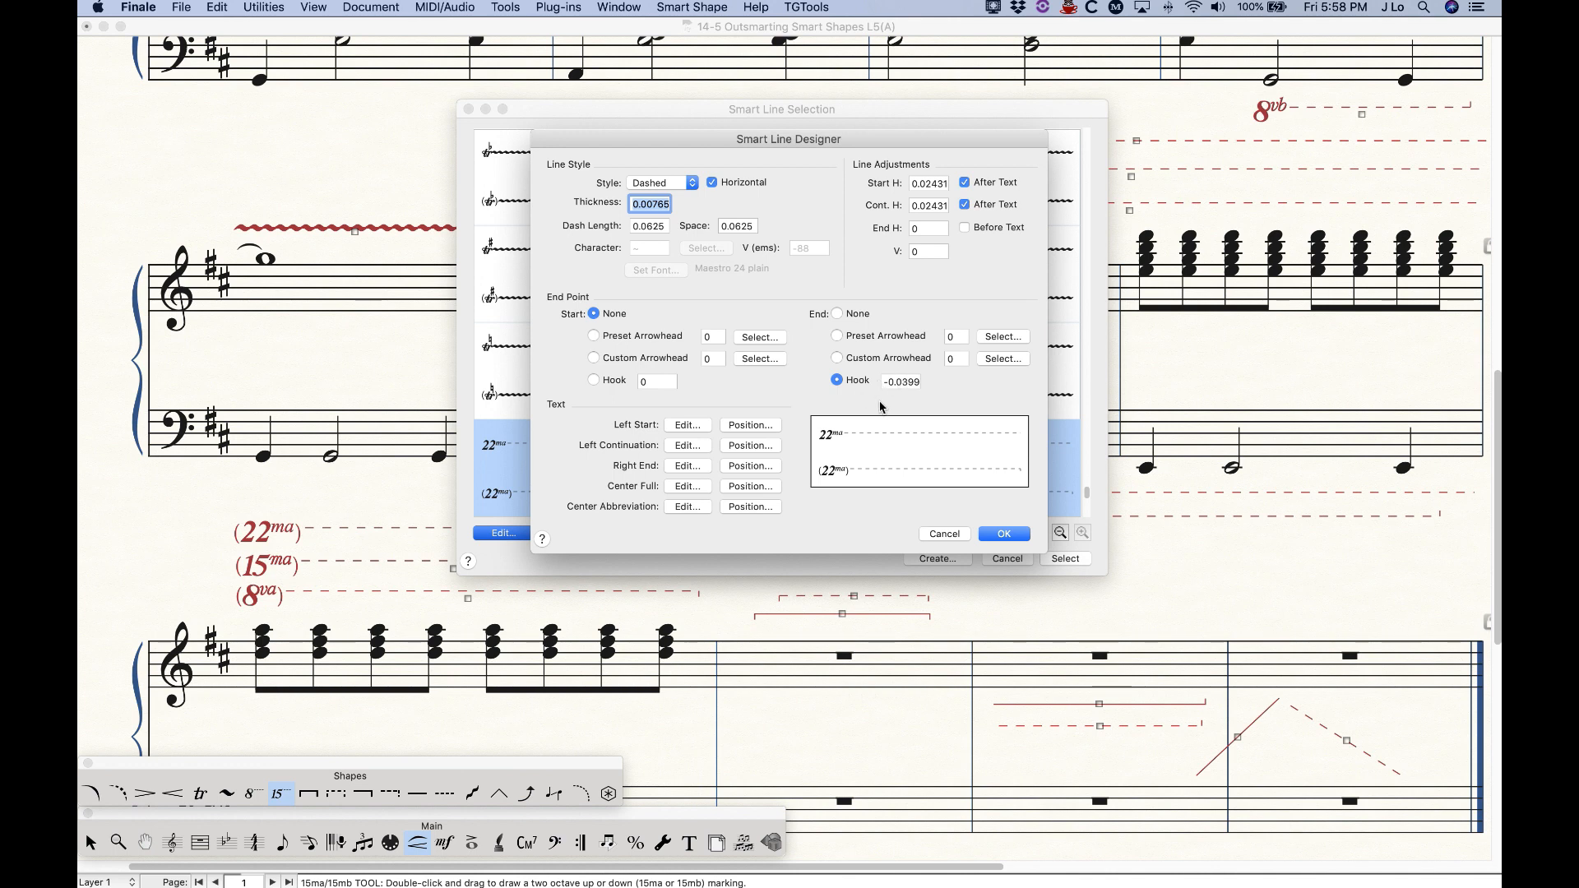
pyautogui.click(1003, 537)
# Look through the available custom lines, from the 22ma and 22mb variants to the trill lines with accidentals.
pyautogui.scroll(-3, 738, 449)
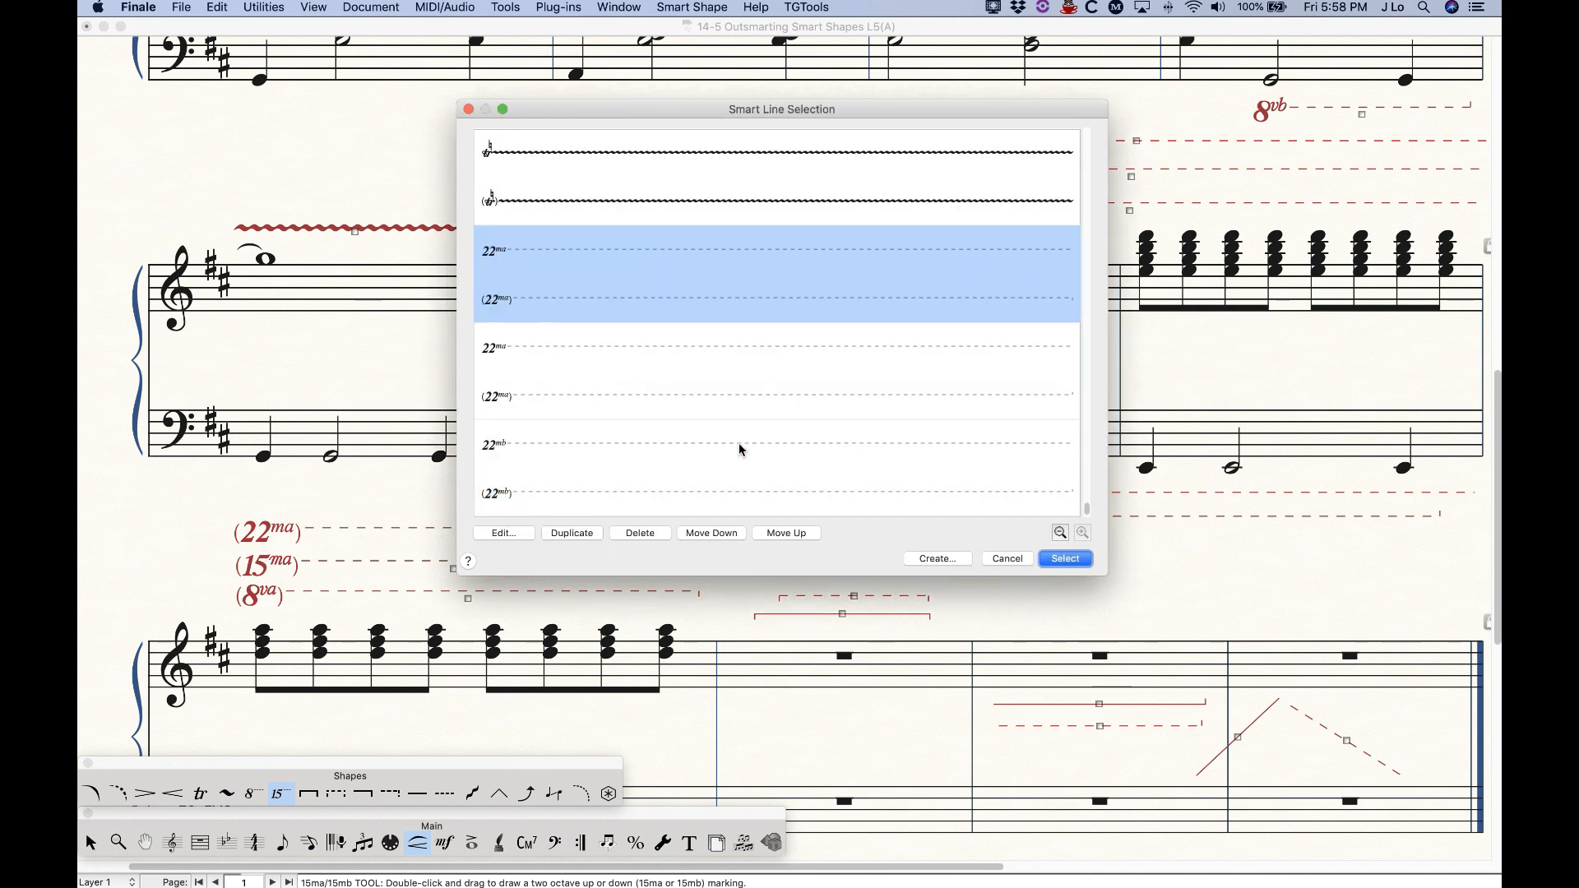
pyautogui.click(697, 370)
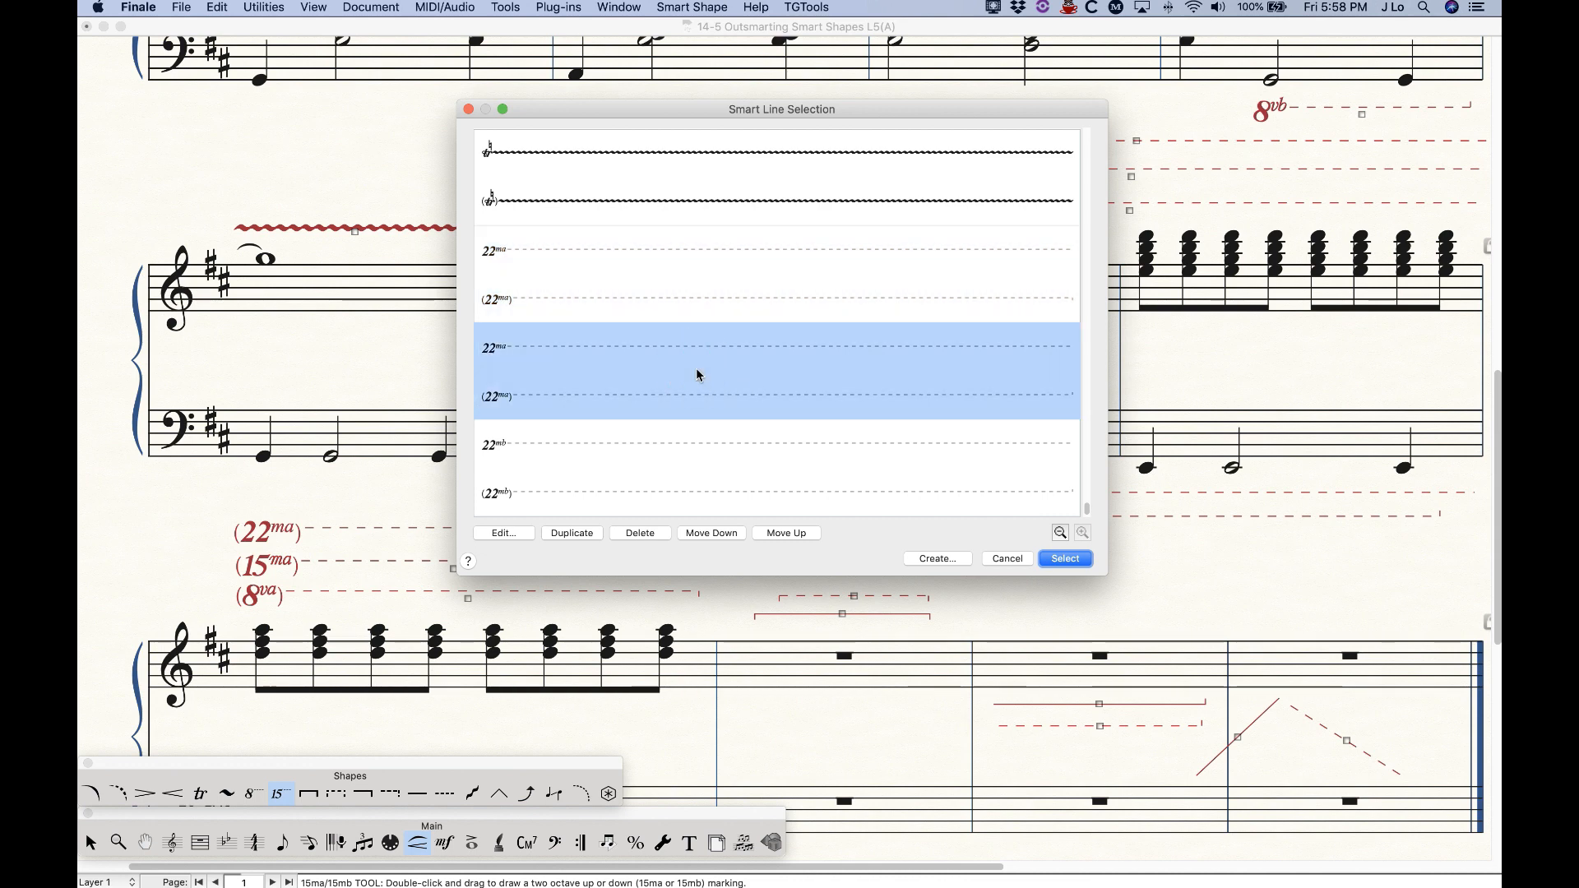
pyautogui.click(592, 477)
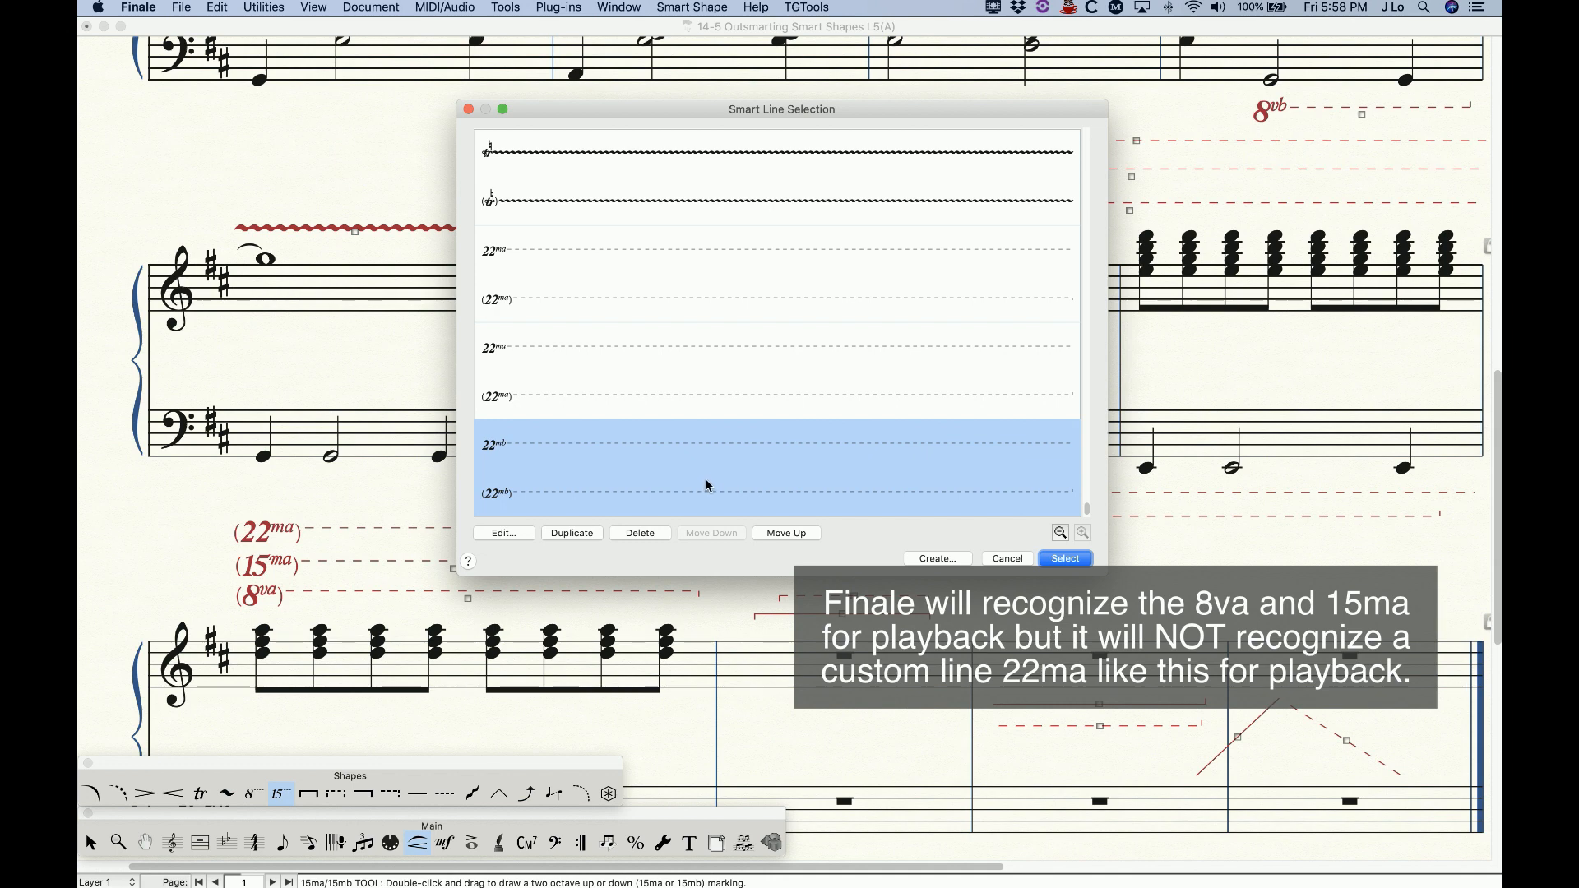
pyautogui.scroll(5, 708, 486)
pyautogui.scroll(-5, 707, 486)
pyautogui.scroll(5, 707, 486)
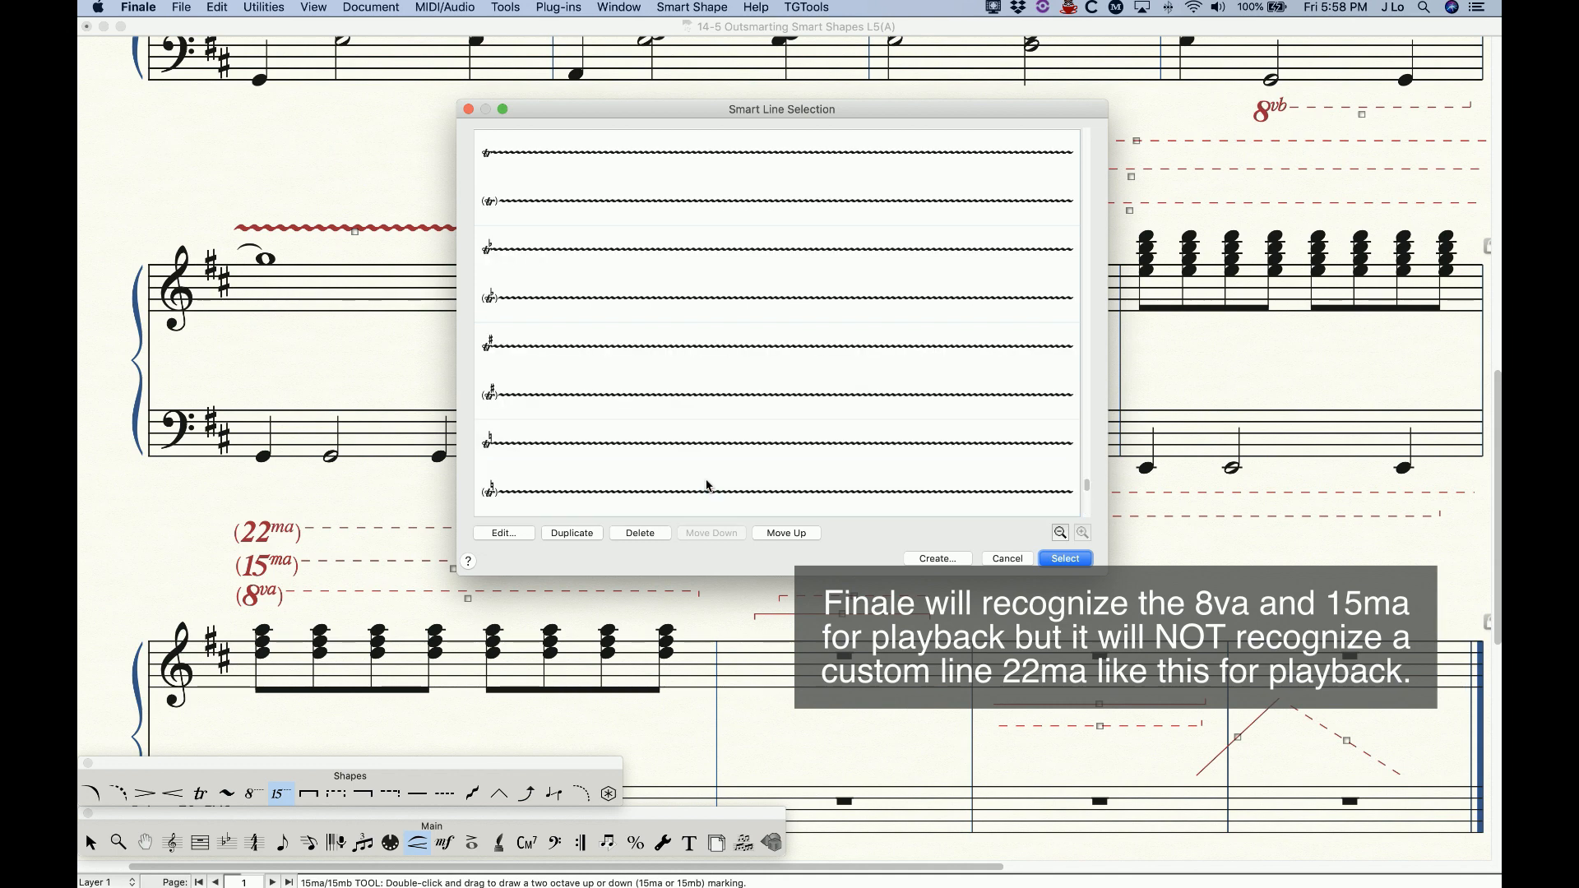
pyautogui.scroll(-2, 730, 239)
pyautogui.click(705, 190)
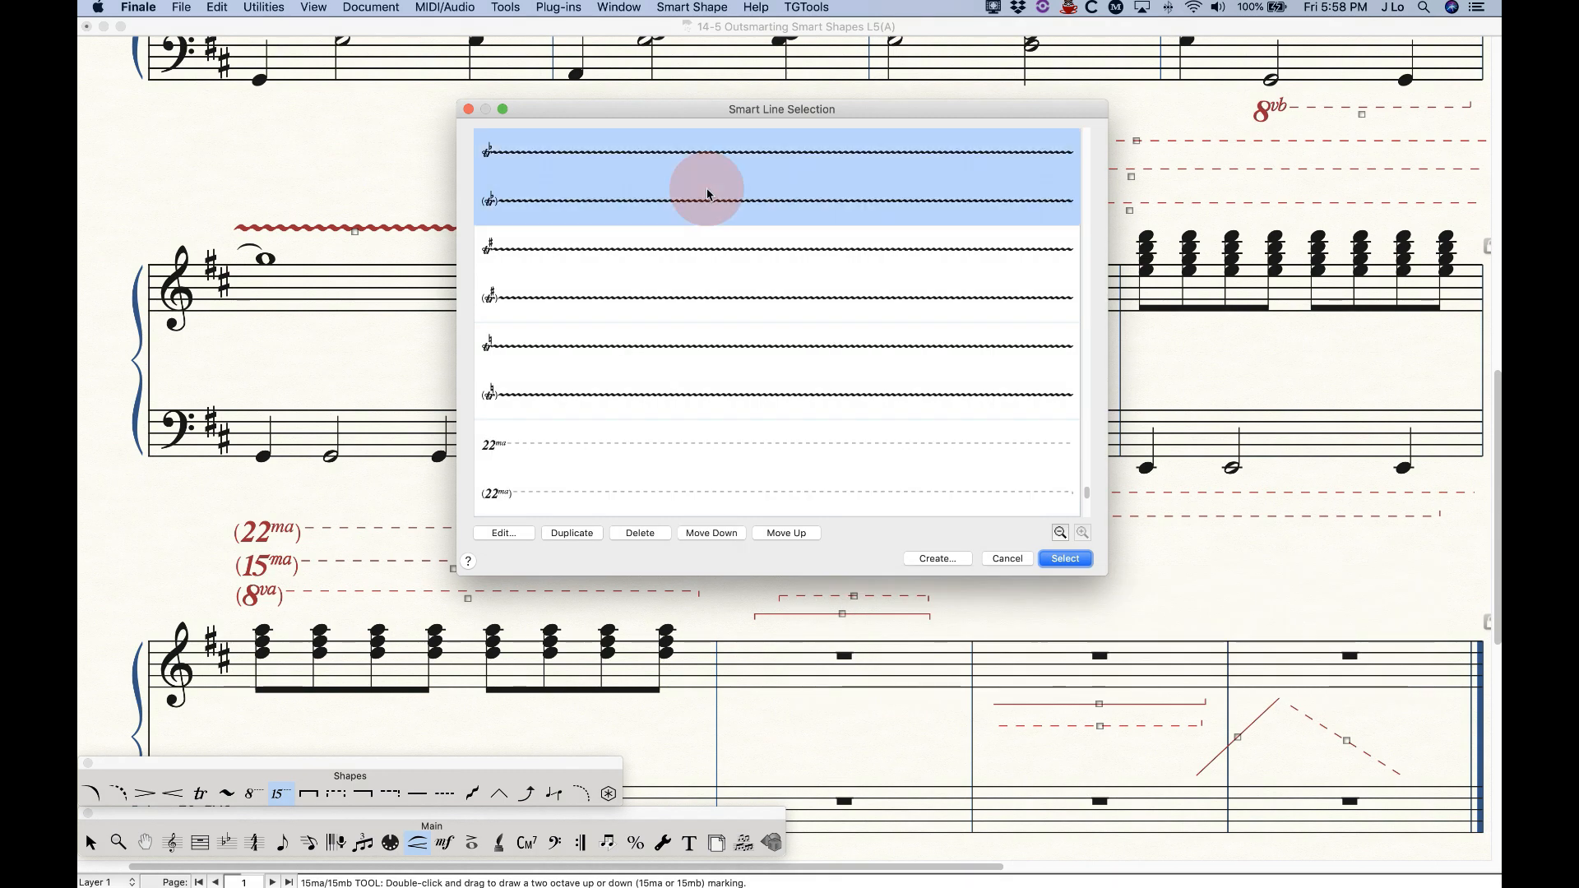
pyautogui.scroll(-4, 737, 318)
pyautogui.scroll(4, 738, 313)
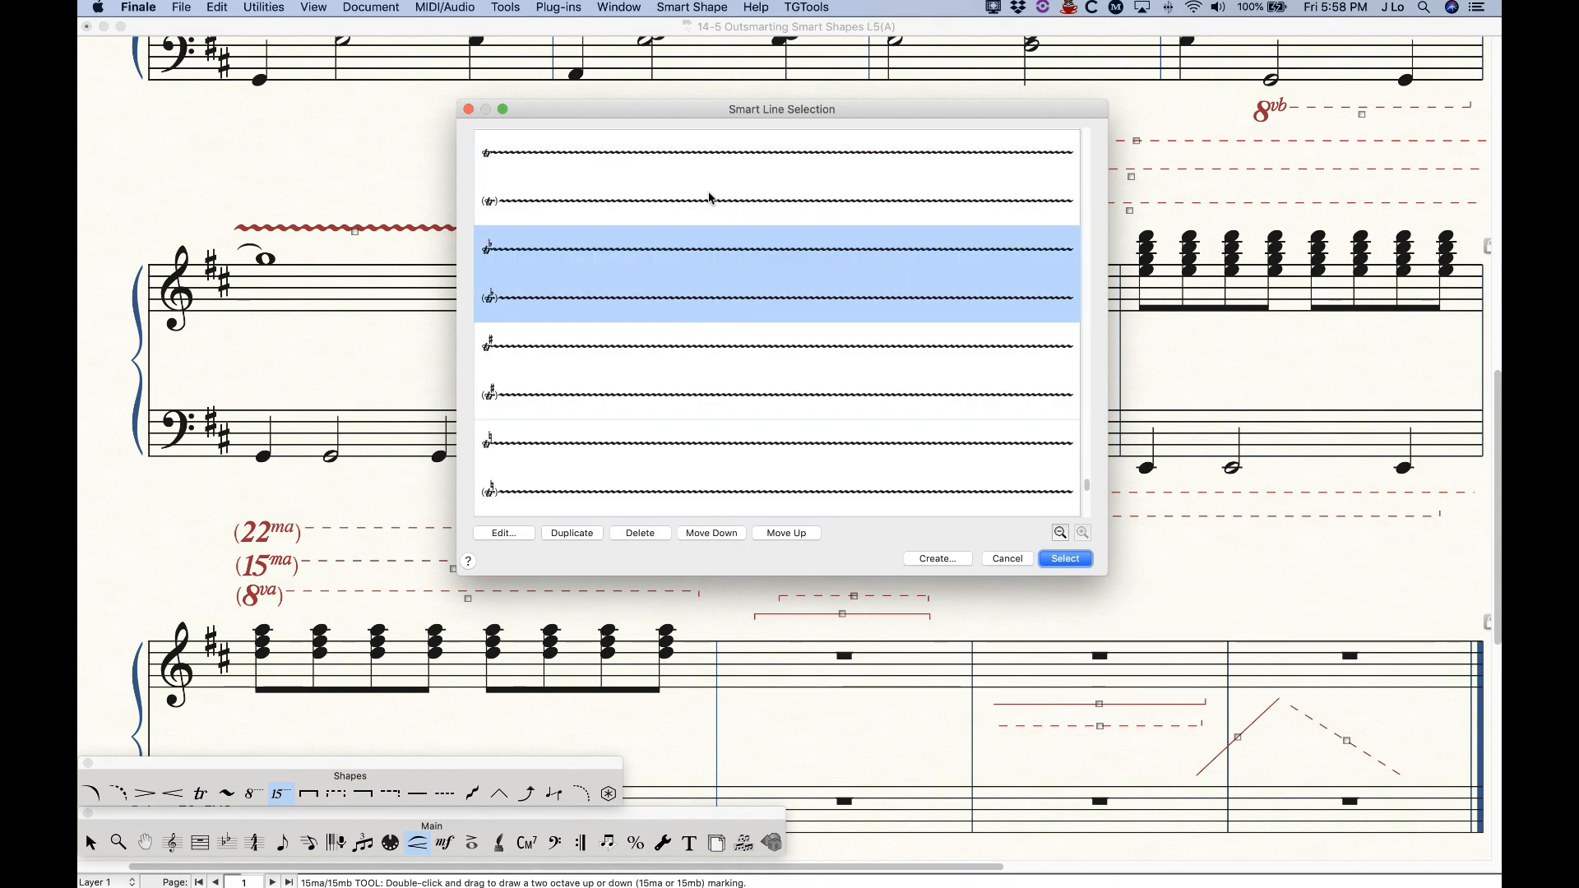
# Select the trill line without an accidental as the custom line and accept the Smart Shape Options.
pyautogui.click(707, 192)
pyautogui.scroll(-4, 744, 313)
pyautogui.scroll(5, 746, 325)
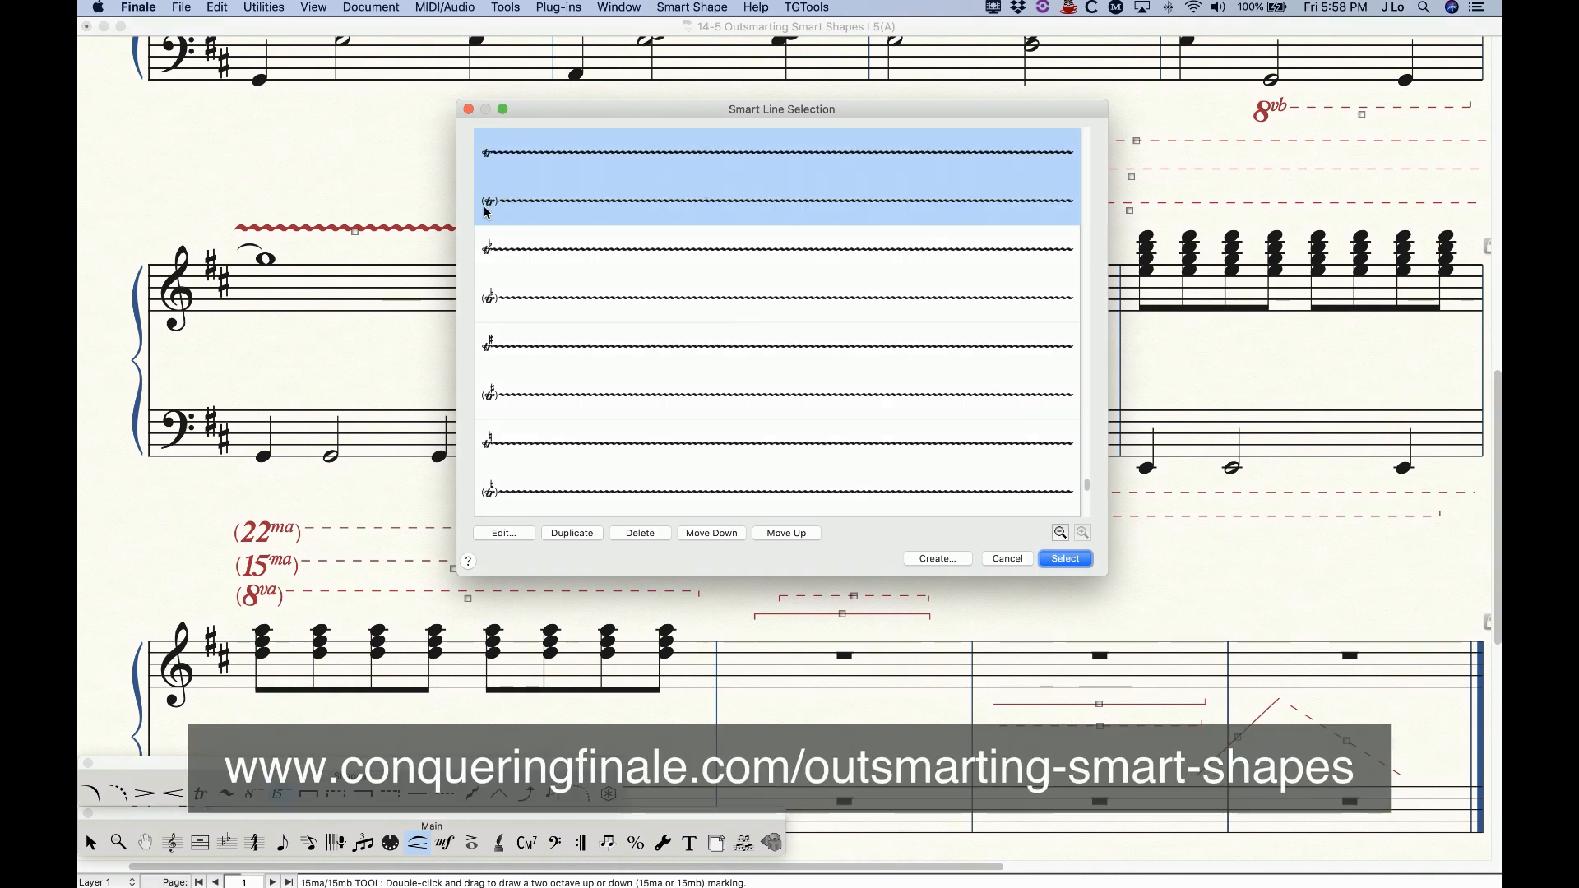
pyautogui.scroll(-3, 609, 387)
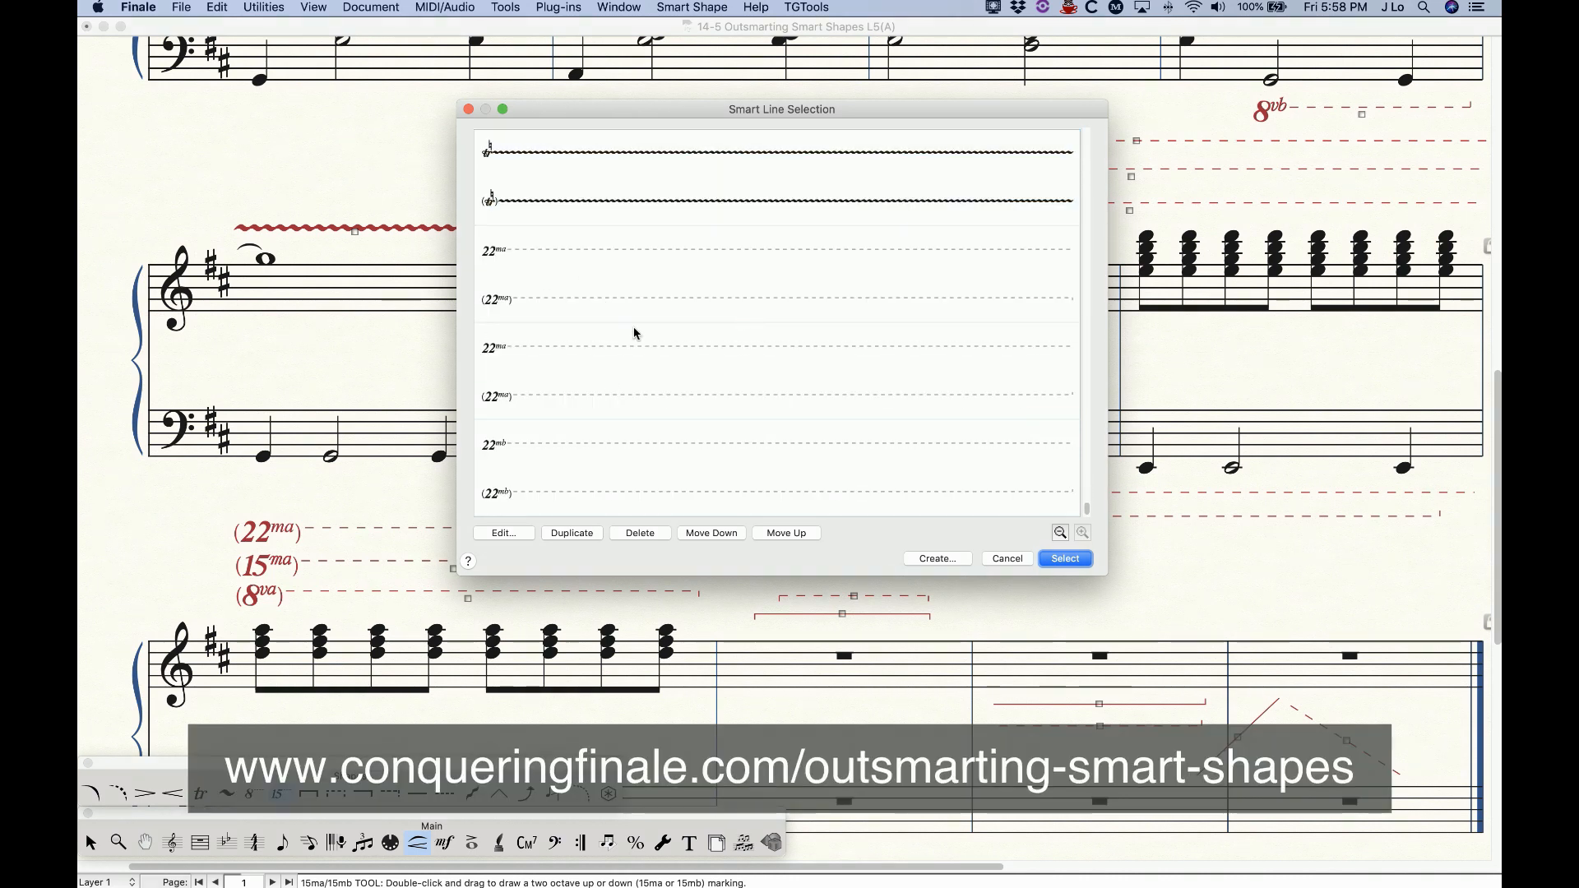
pyautogui.scroll(1, 905, 485)
pyautogui.click(1066, 560)
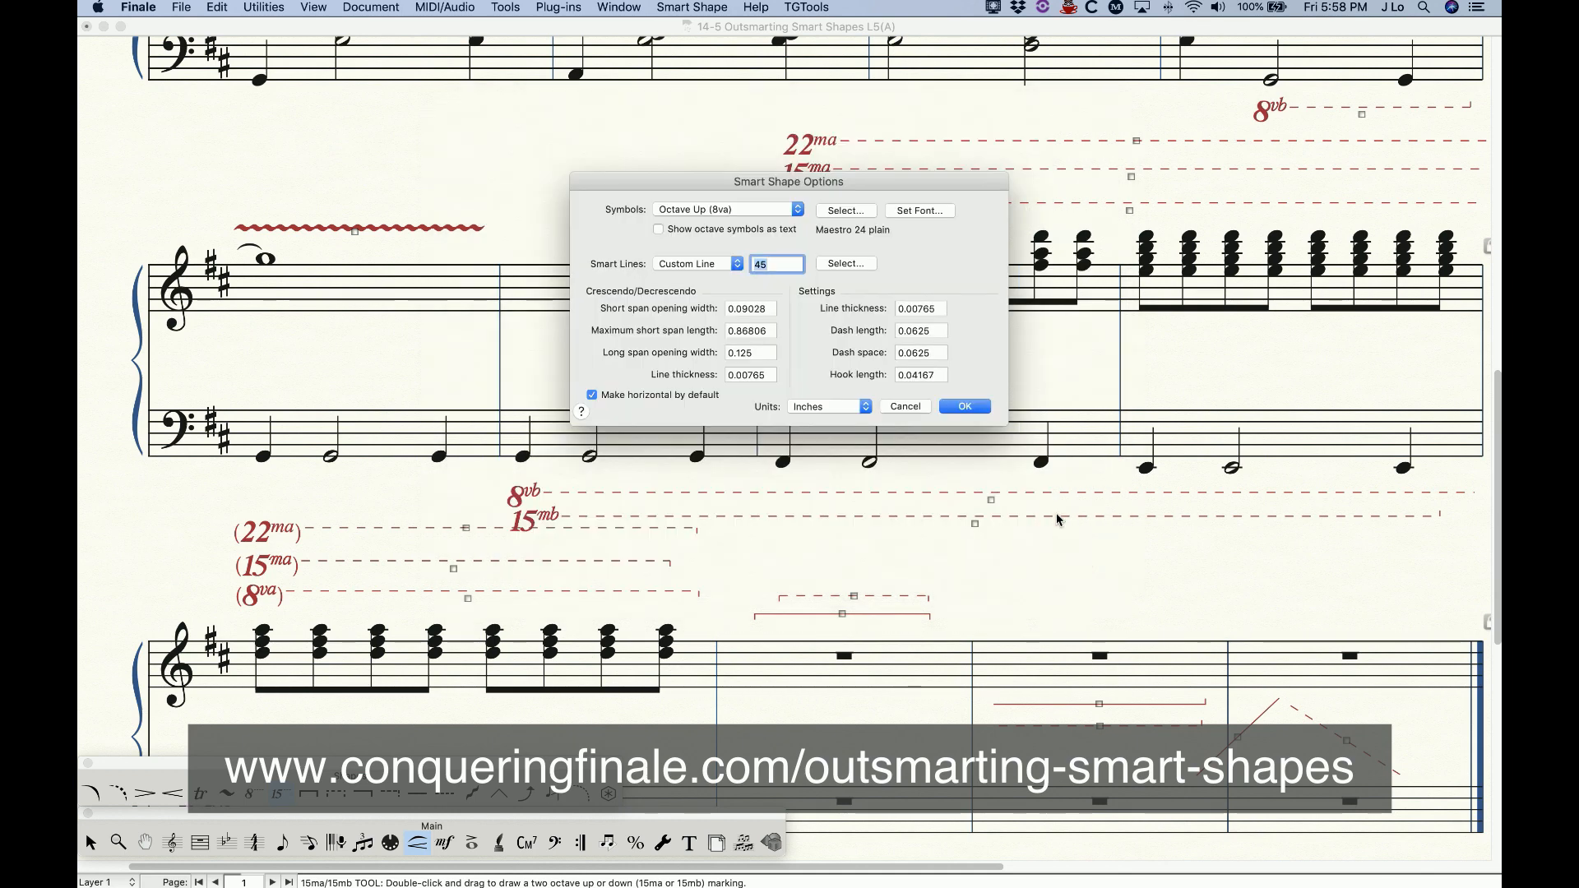
pyautogui.click(964, 405)
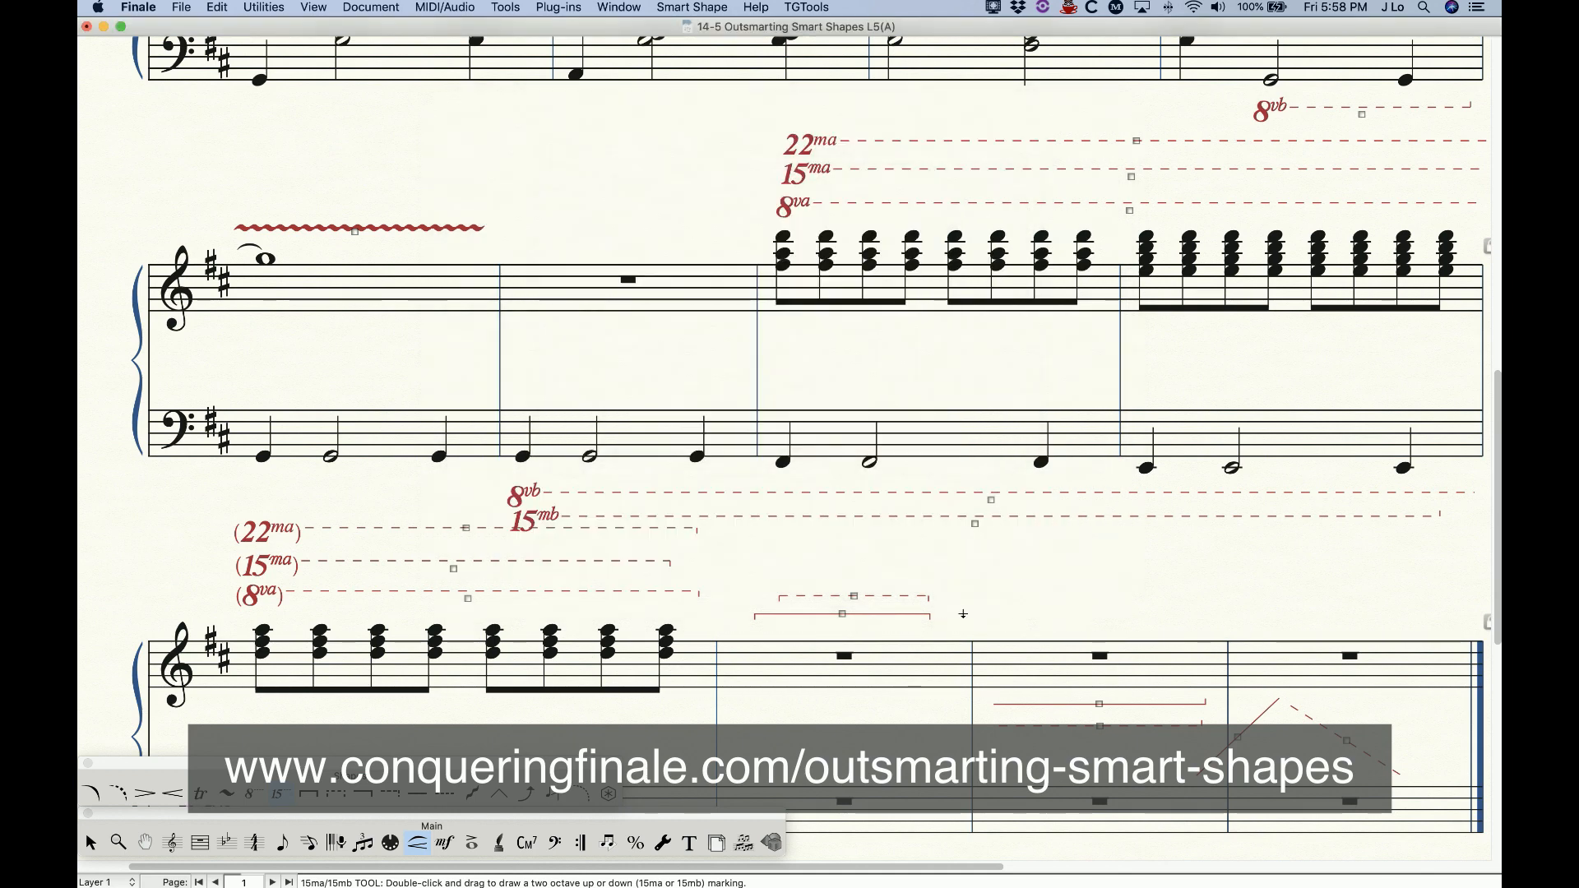
pyautogui.scroll(-2, 963, 614)
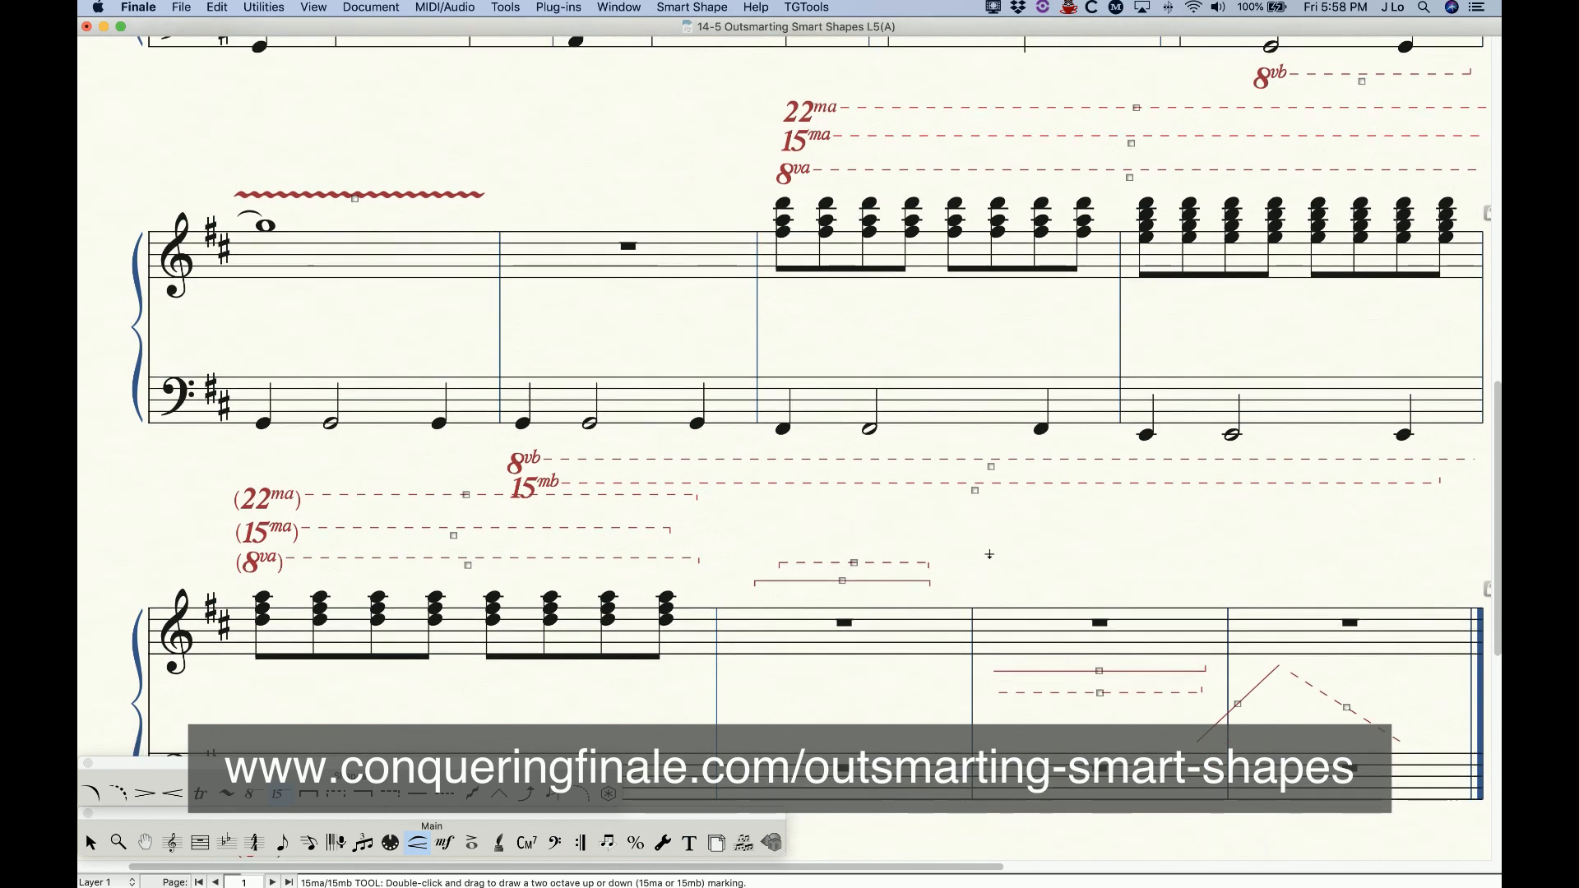
pyautogui.scroll(-1, 989, 554)
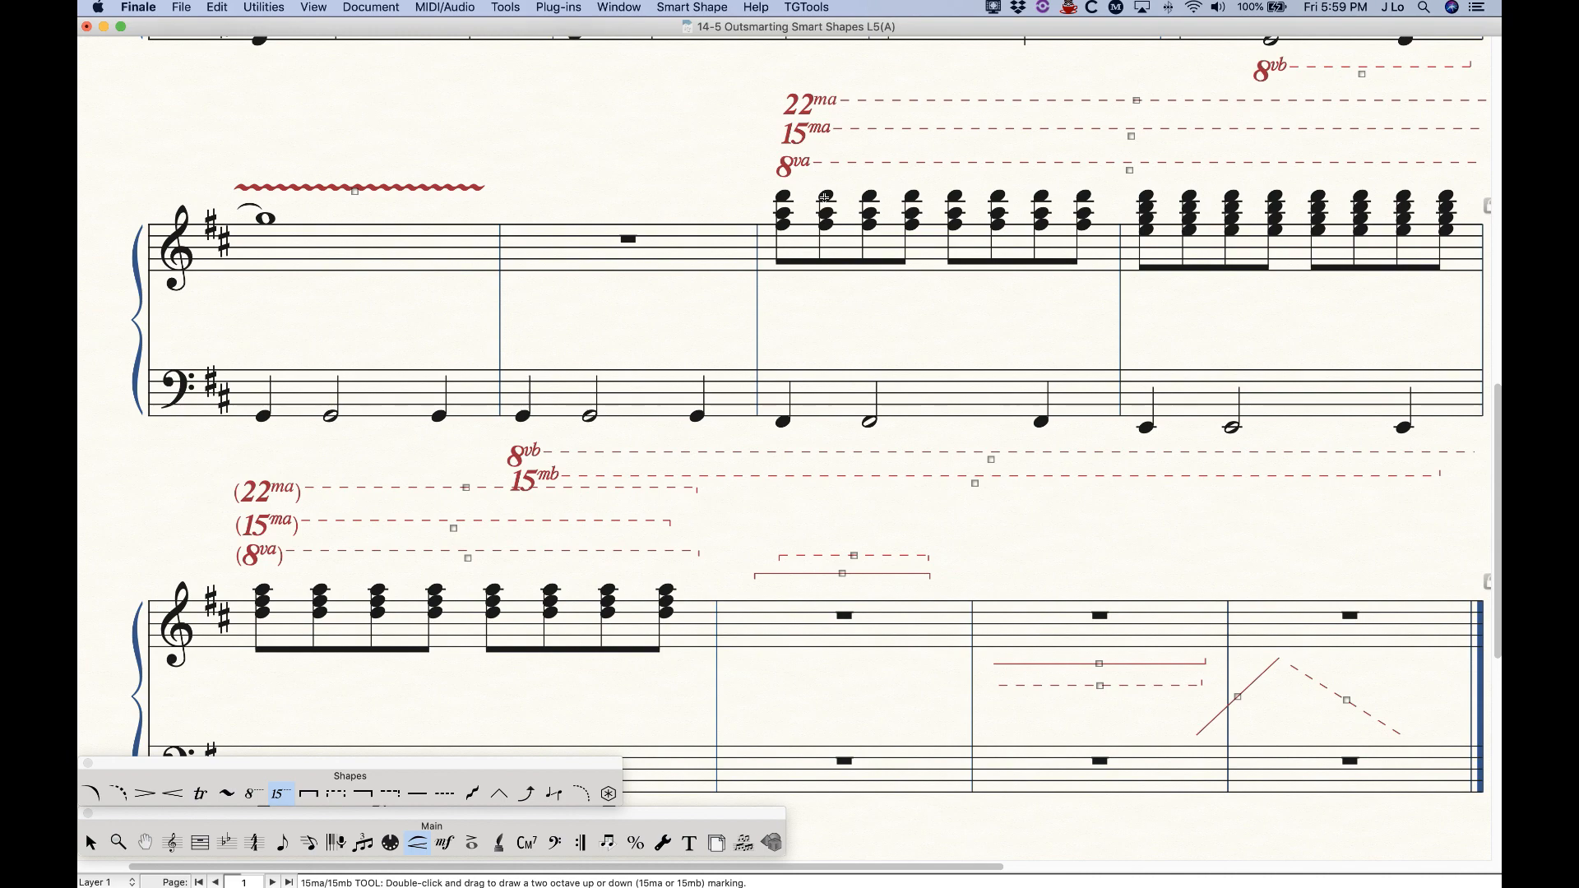
pyautogui.scroll(-3, 748, 436)
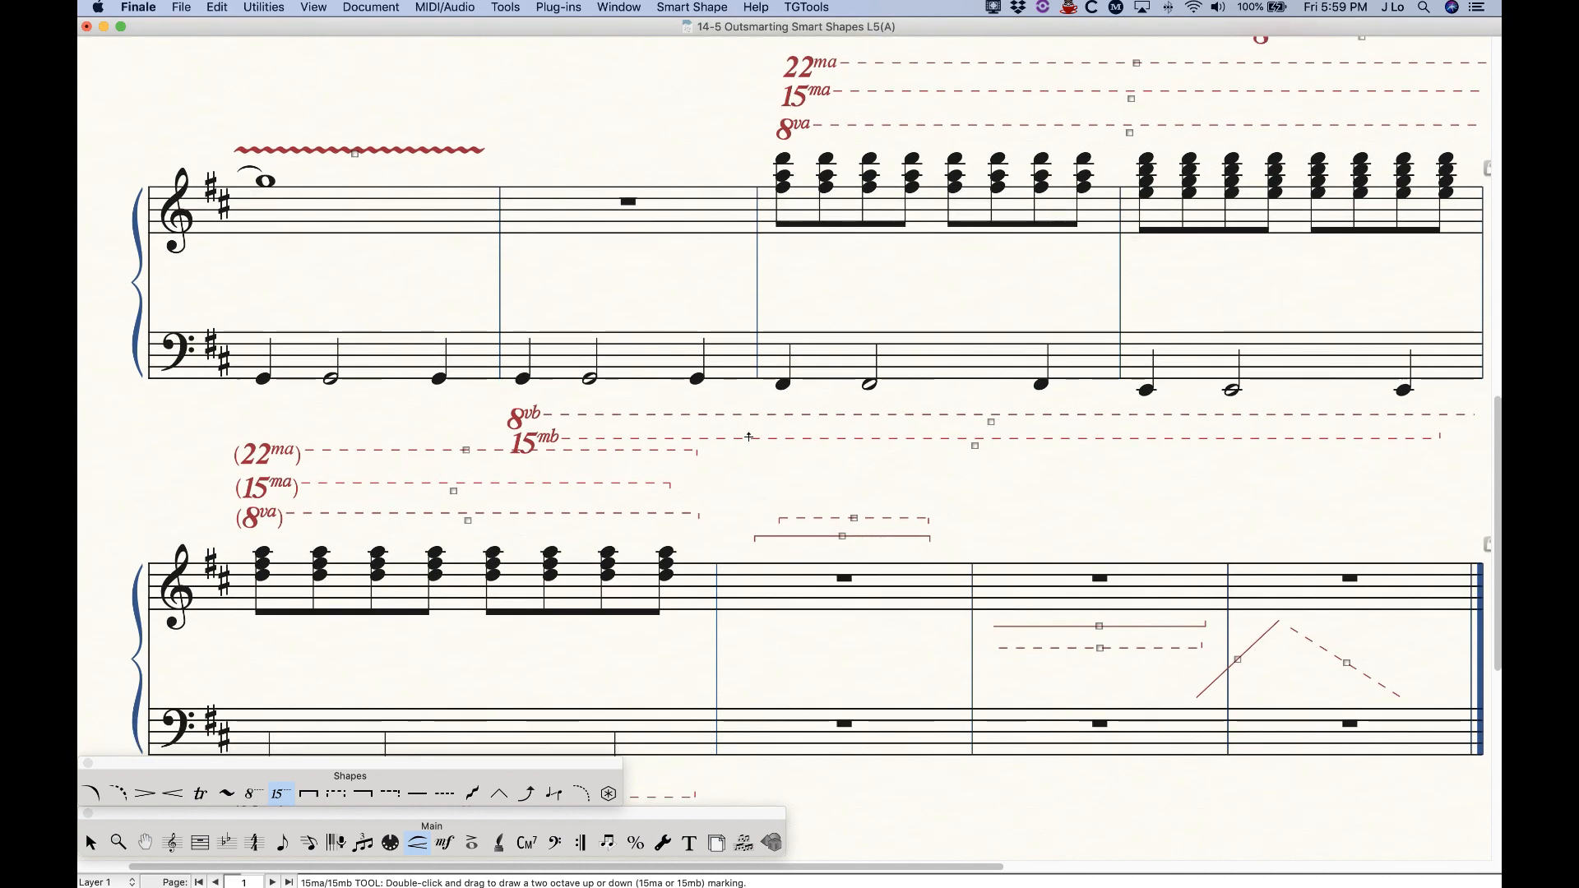
pyautogui.scroll(-1, 748, 437)
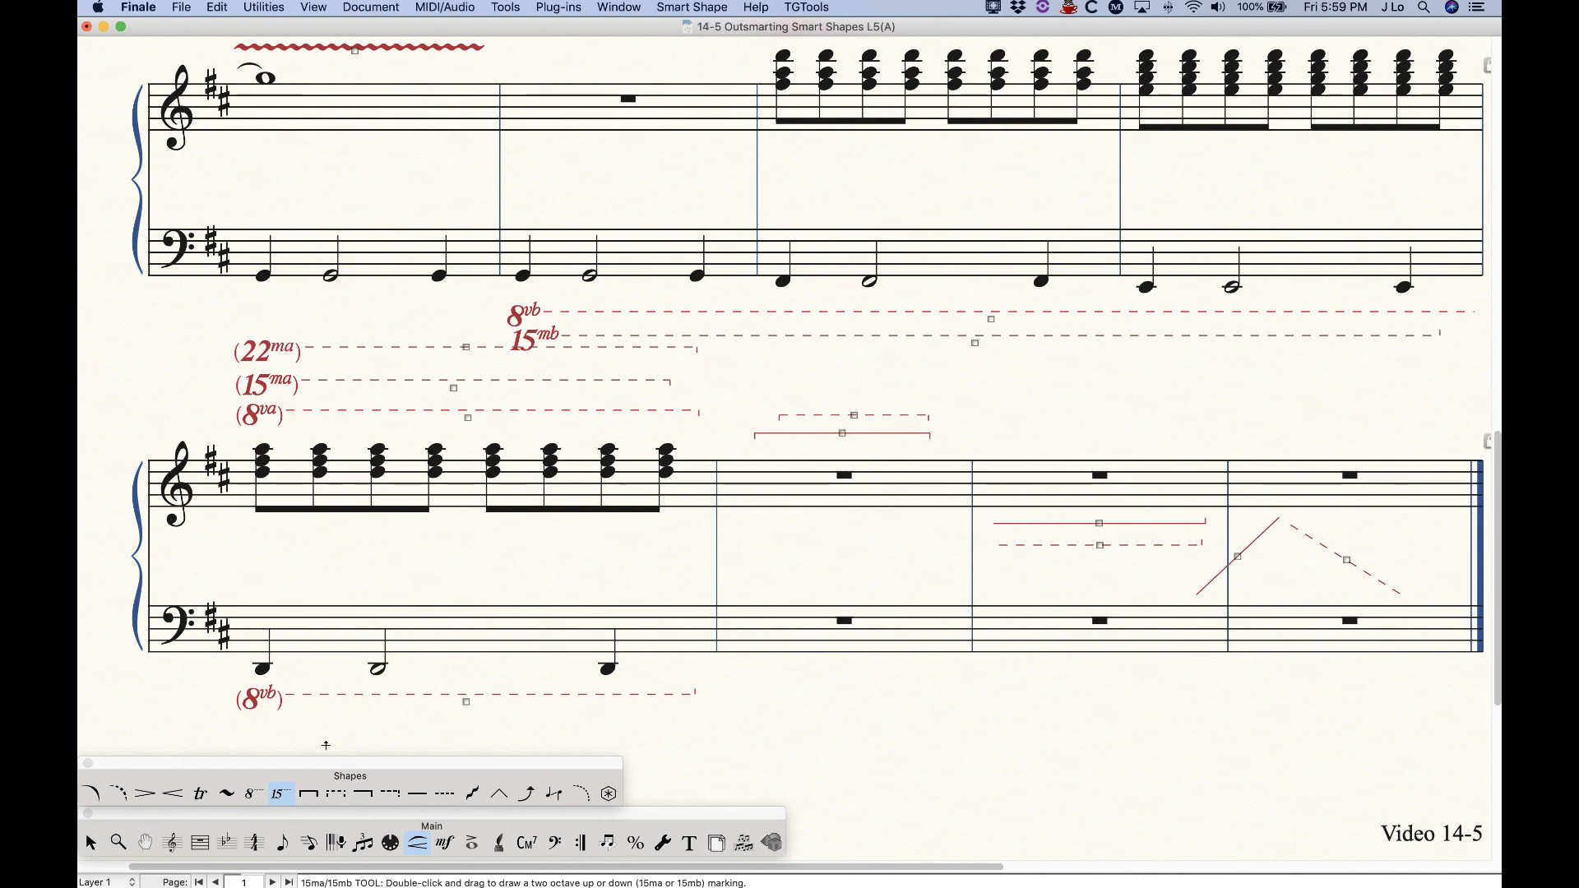
pyautogui.scroll(3, 707, 121)
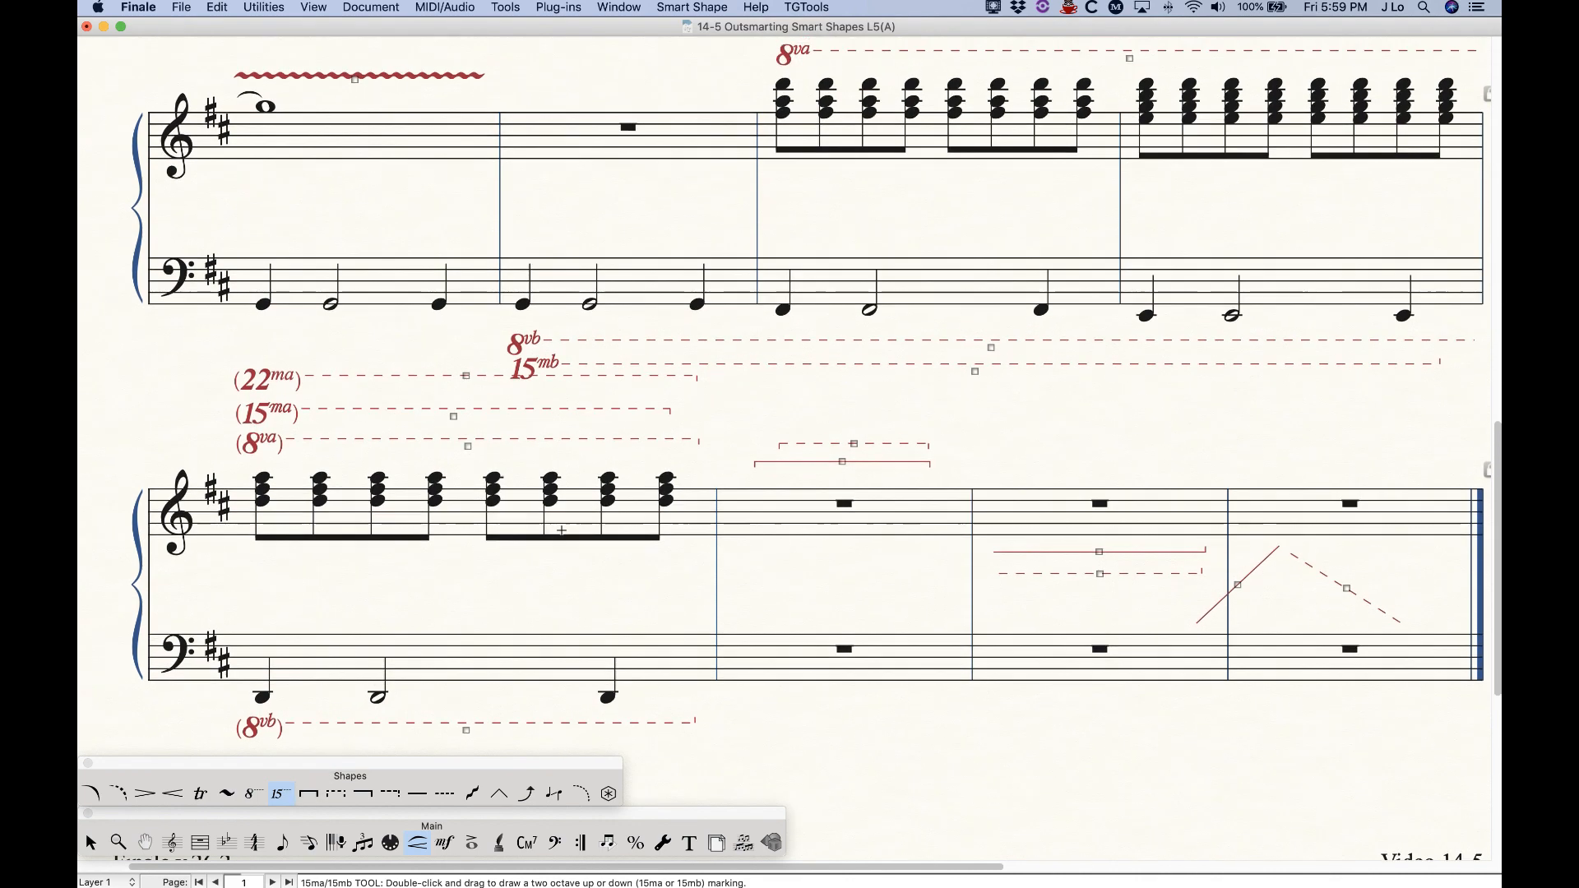
# Turn on Show octave symbols as text in the Smart Shape Options and accept the settings.
pyautogui.click(692, 6)
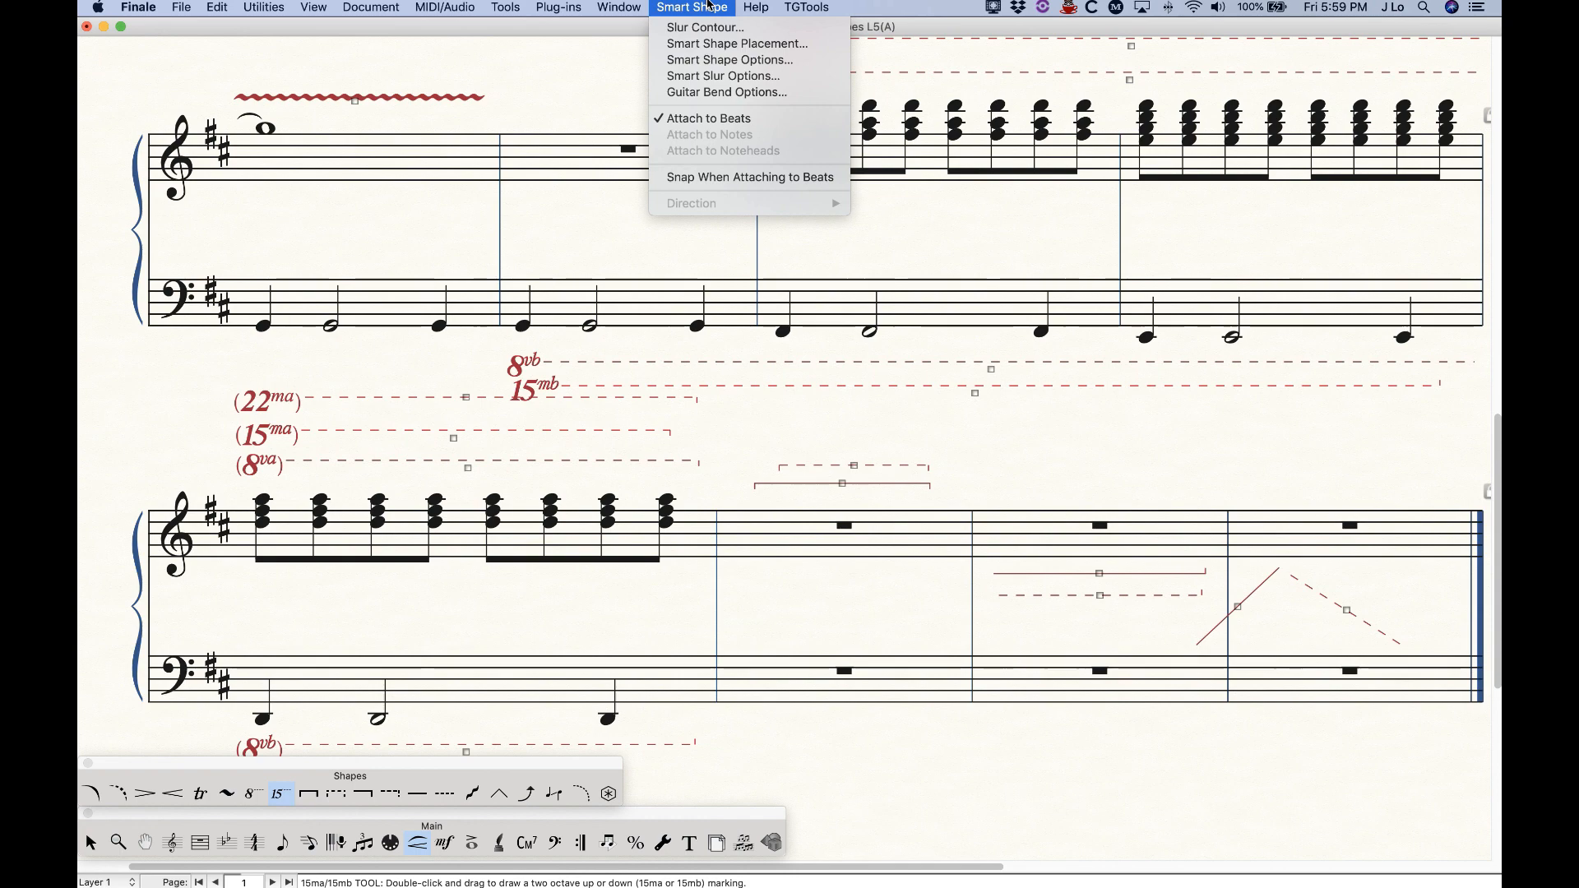
pyautogui.click(721, 67)
pyautogui.moveTo(682, 179); pyautogui.dragTo(792, 80)
pyautogui.click(798, 120)
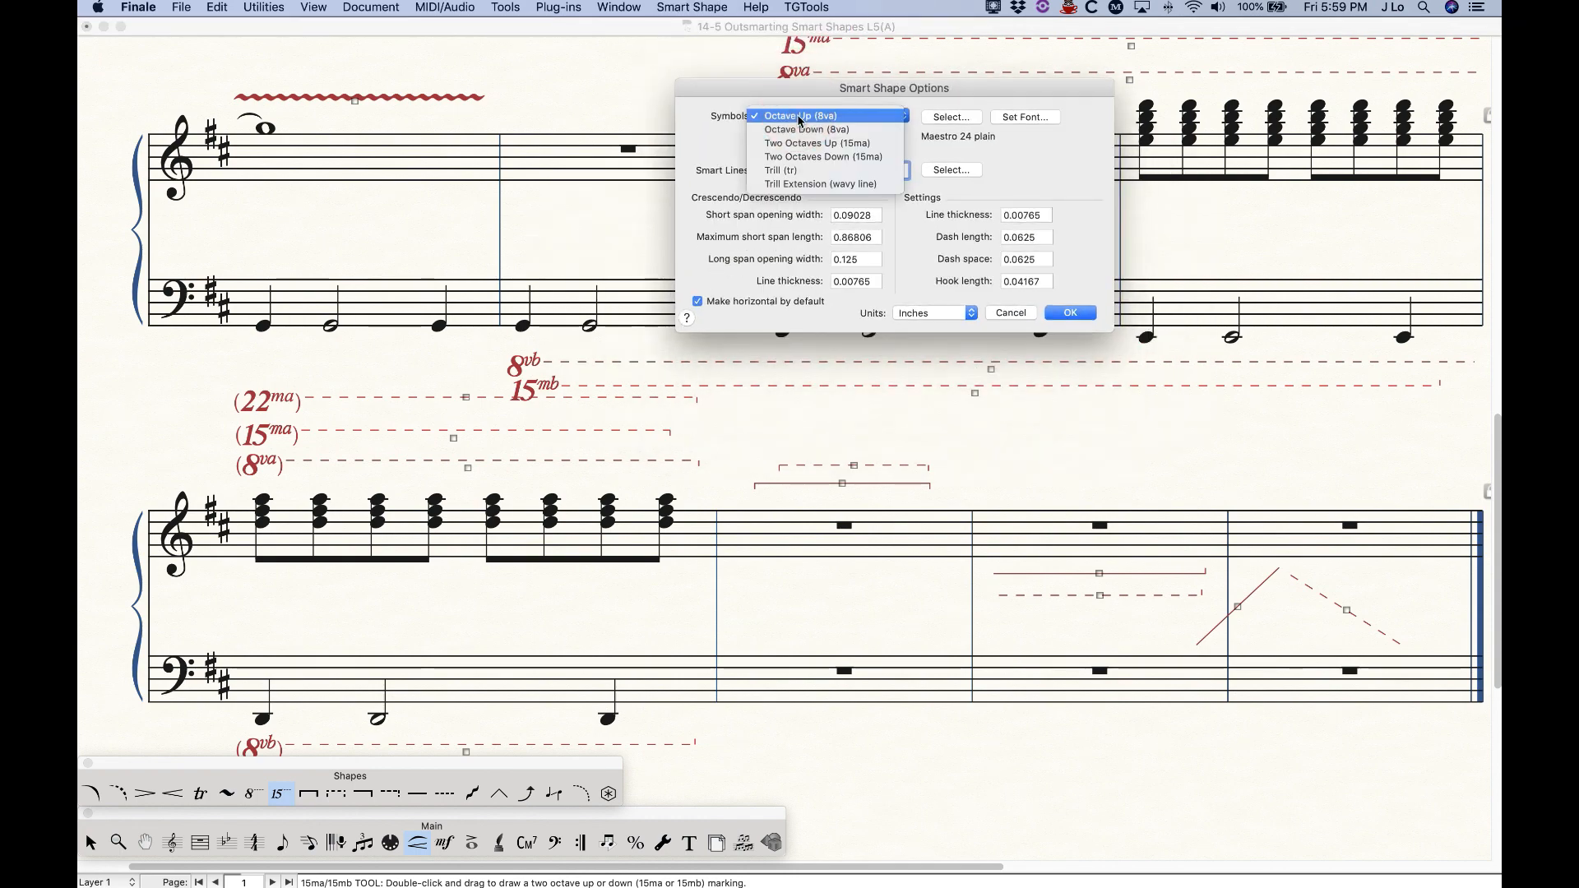
pyautogui.click(703, 148)
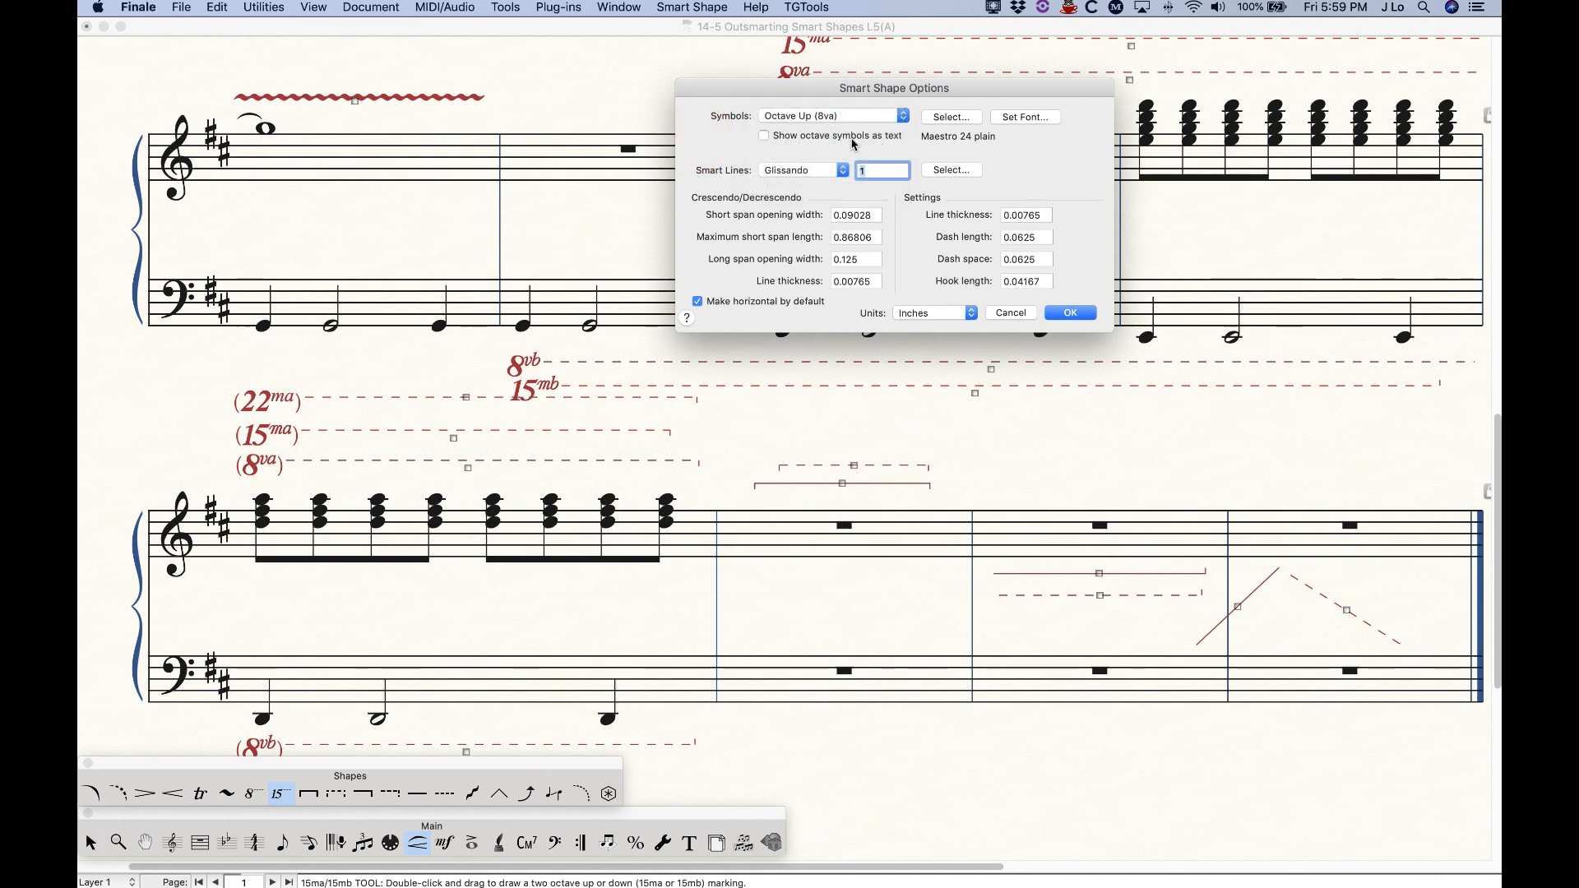
pyautogui.moveTo(819, 94); pyautogui.dragTo(779, 148)
pyautogui.click(723, 190)
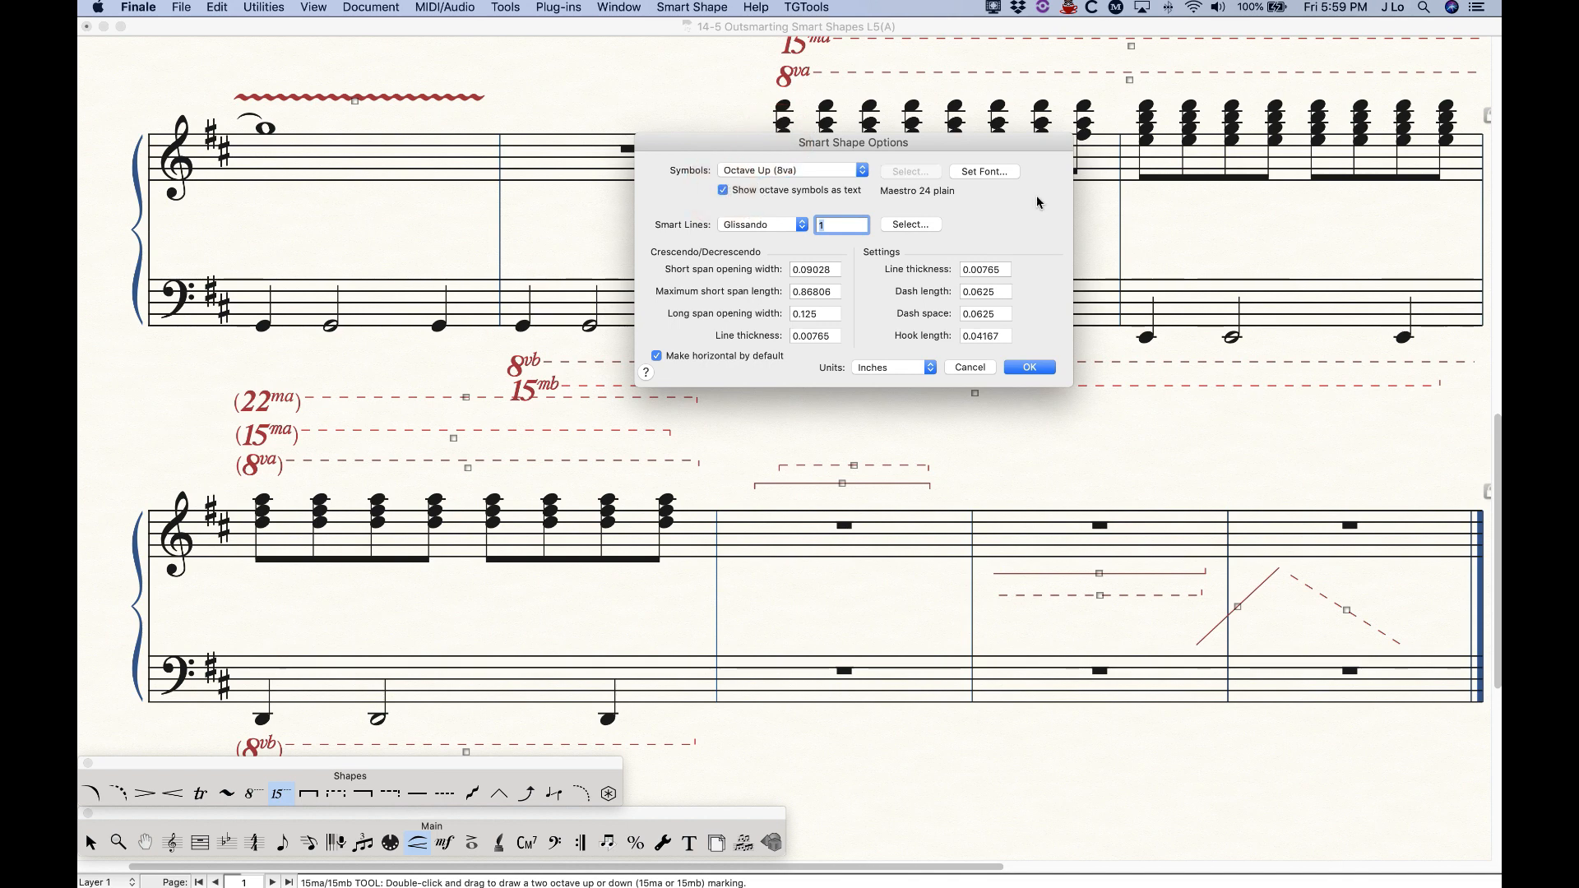
pyautogui.click(787, 171)
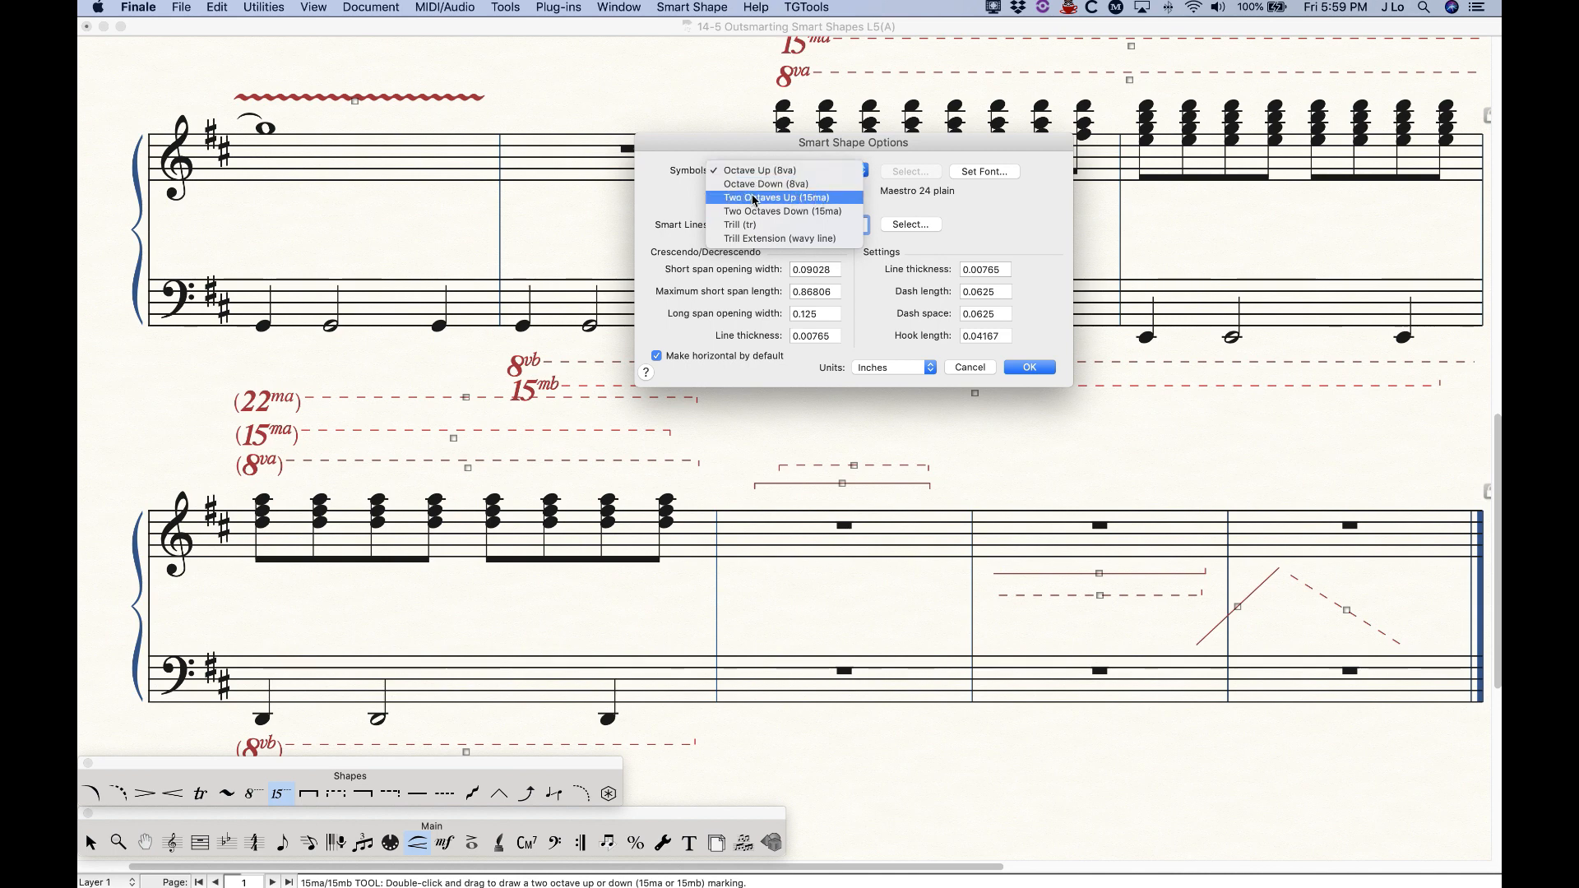
pyautogui.click(663, 198)
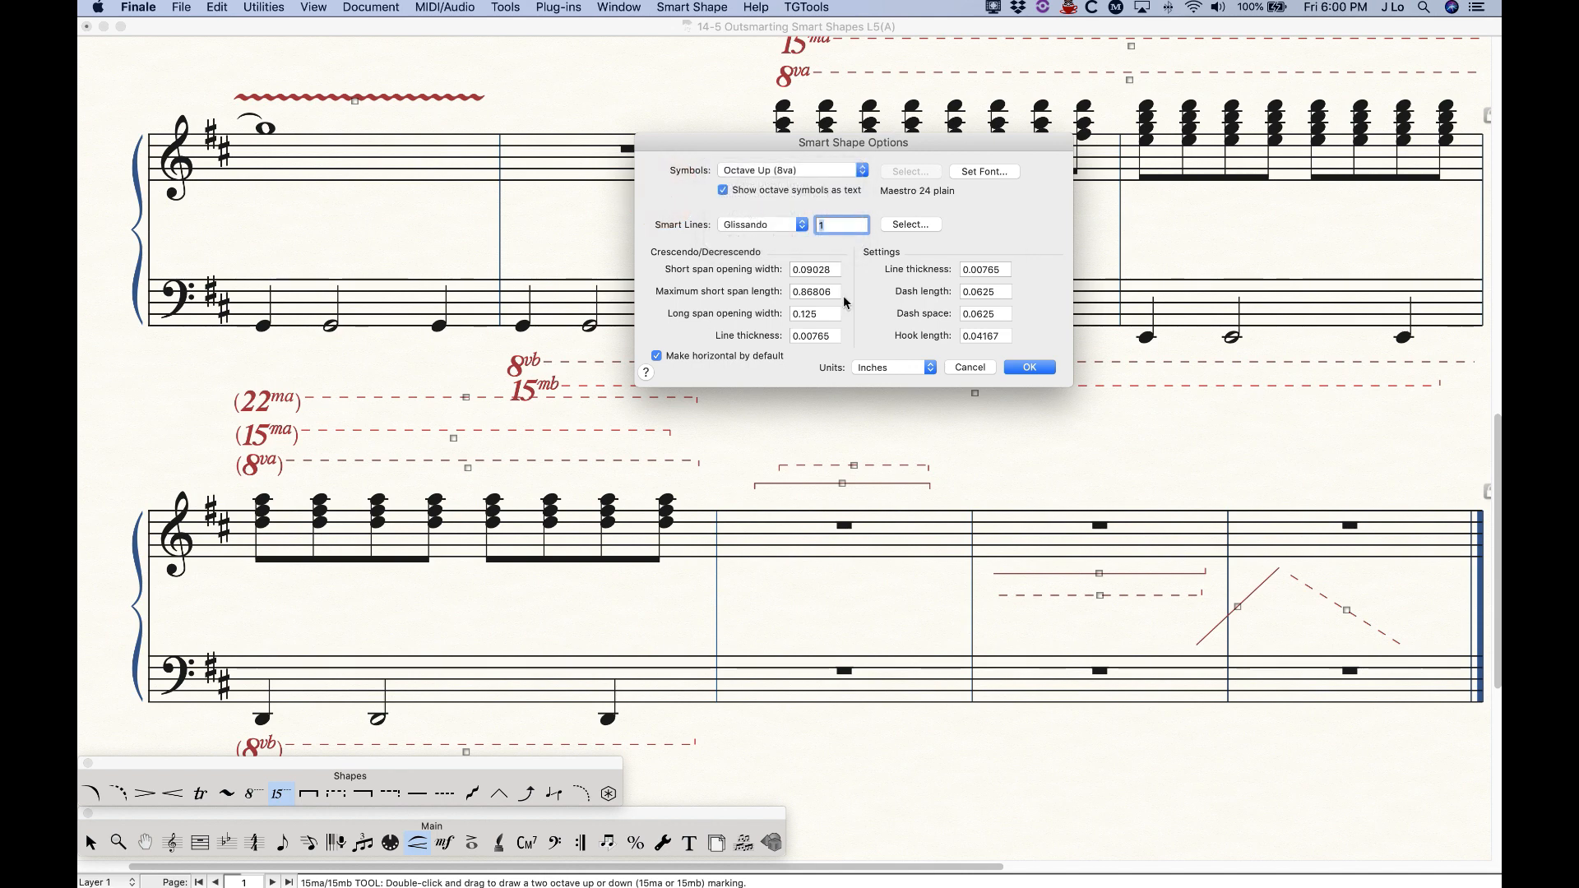
pyautogui.click(1032, 368)
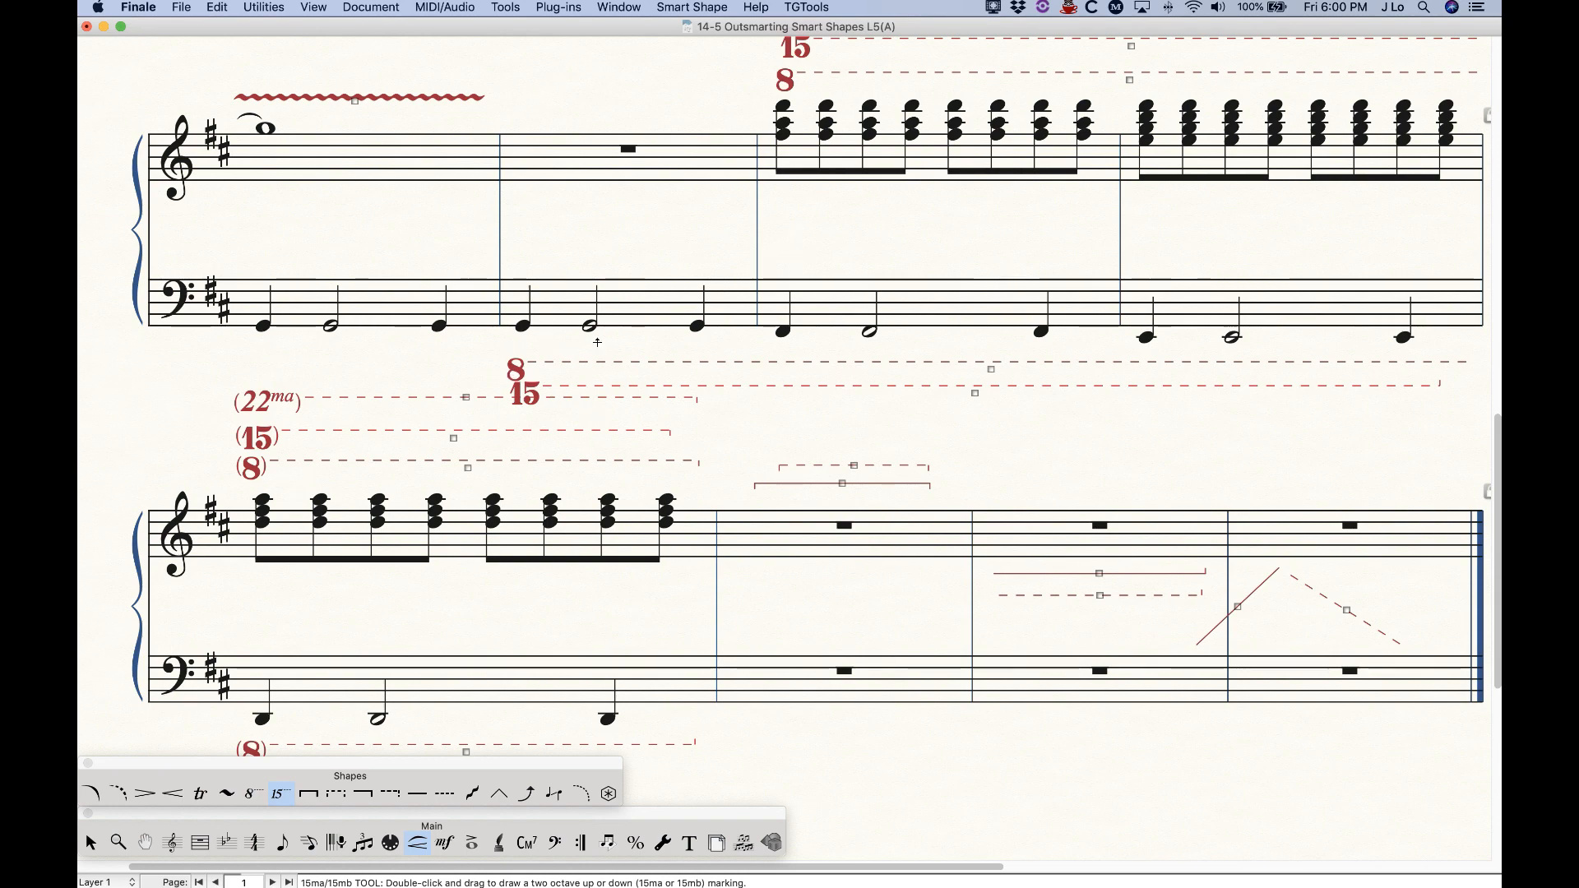
# Check the font of the octave symbols in the Smart Shape Options, then turn off Show octave symbols as text and accept.
pyautogui.scroll(2, 599, 341)
pyautogui.click(686, 7)
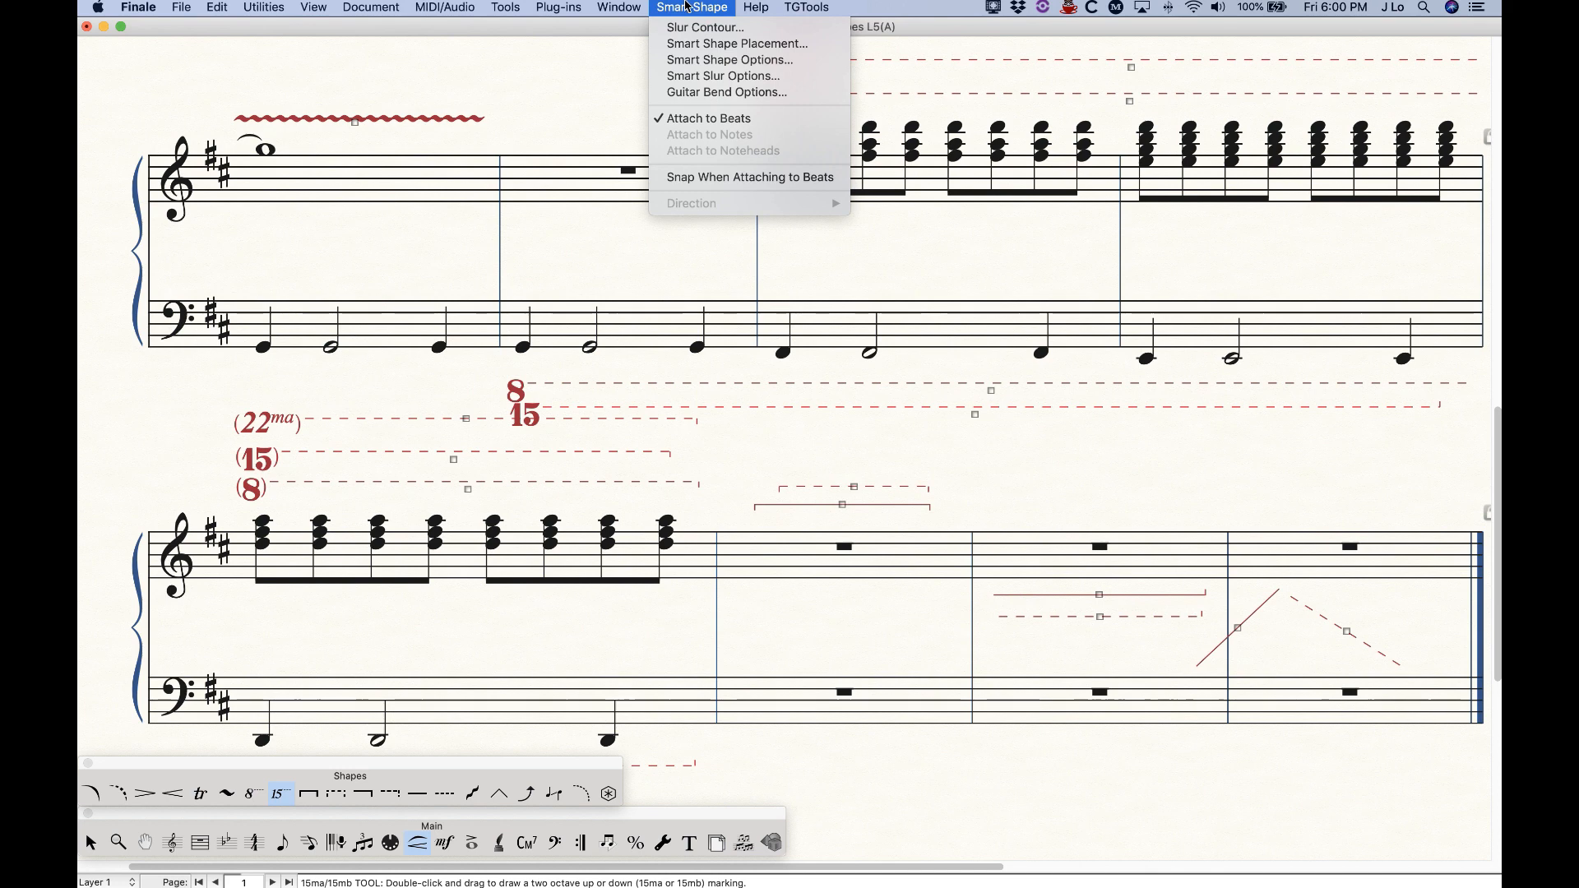
pyautogui.click(740, 60)
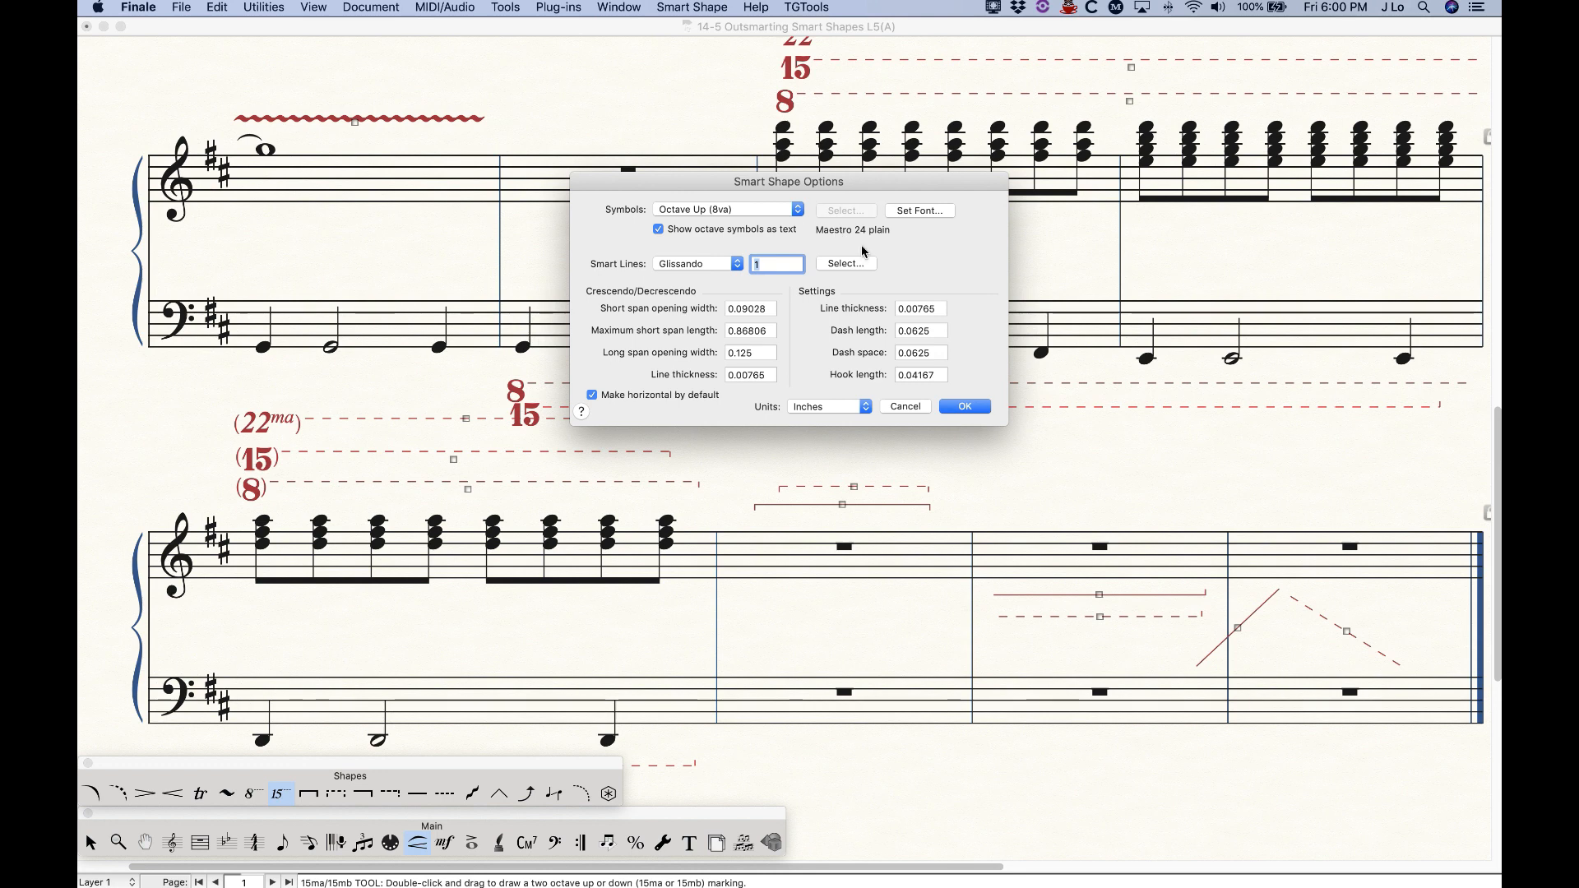
pyautogui.click(921, 211)
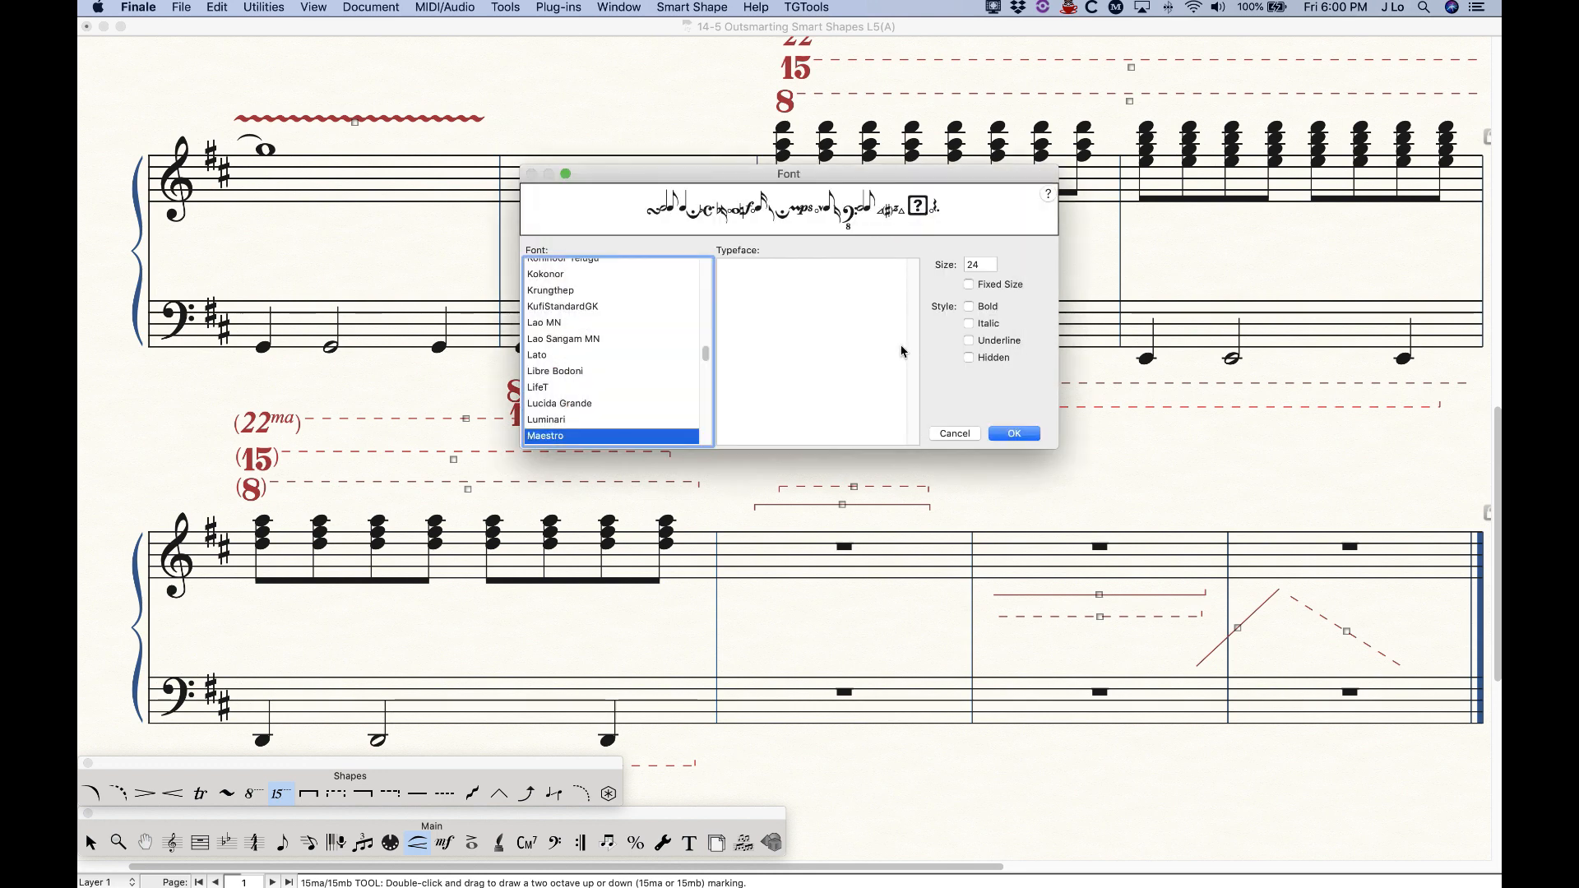
pyautogui.click(955, 434)
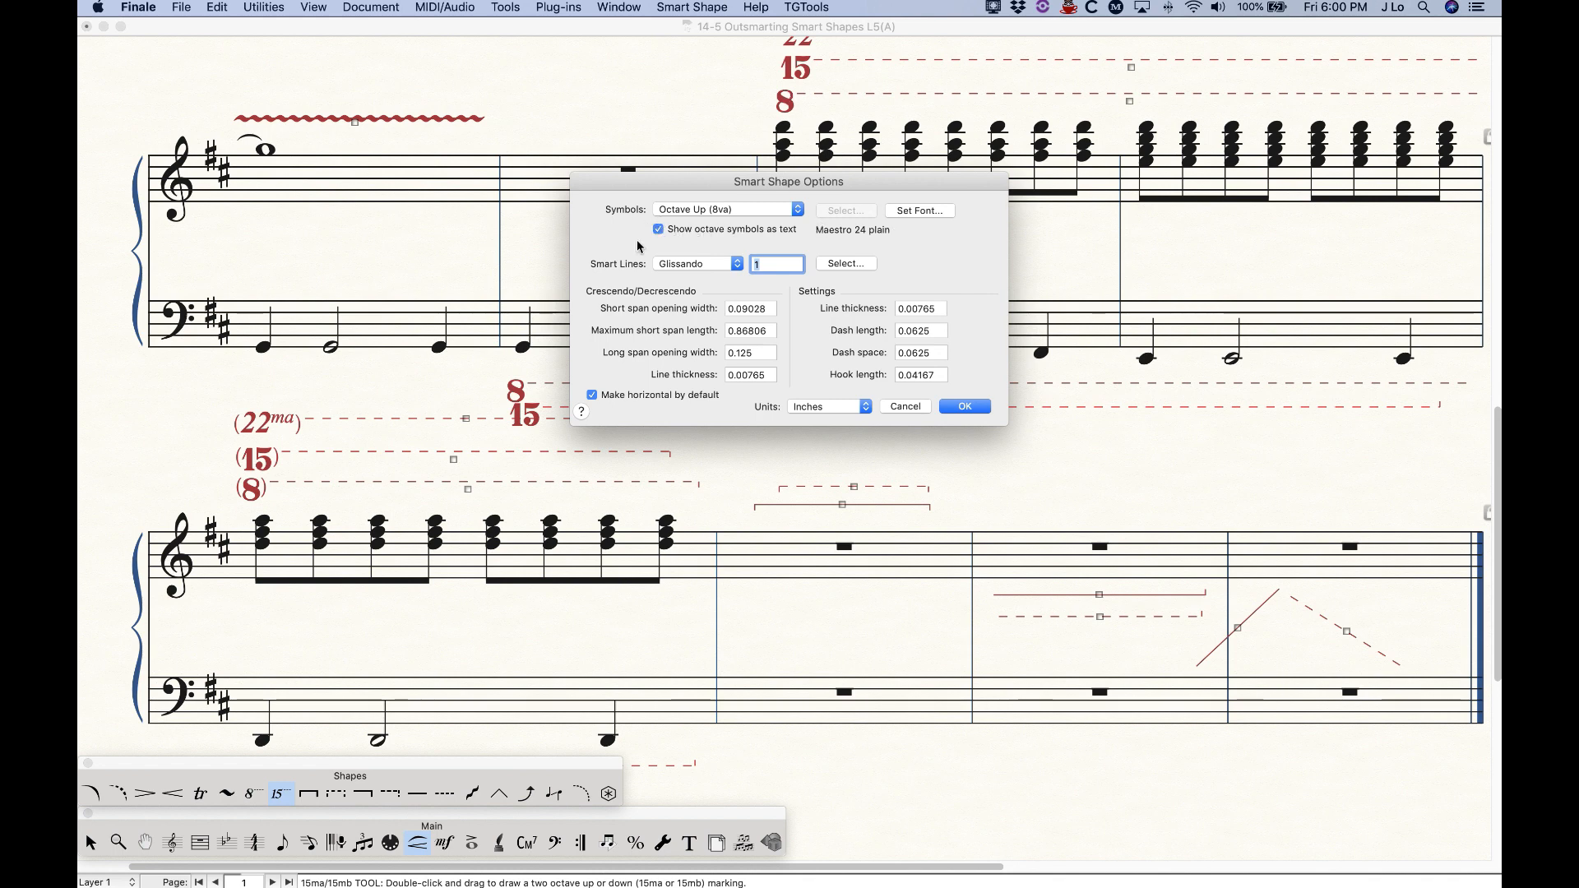
pyautogui.click(659, 230)
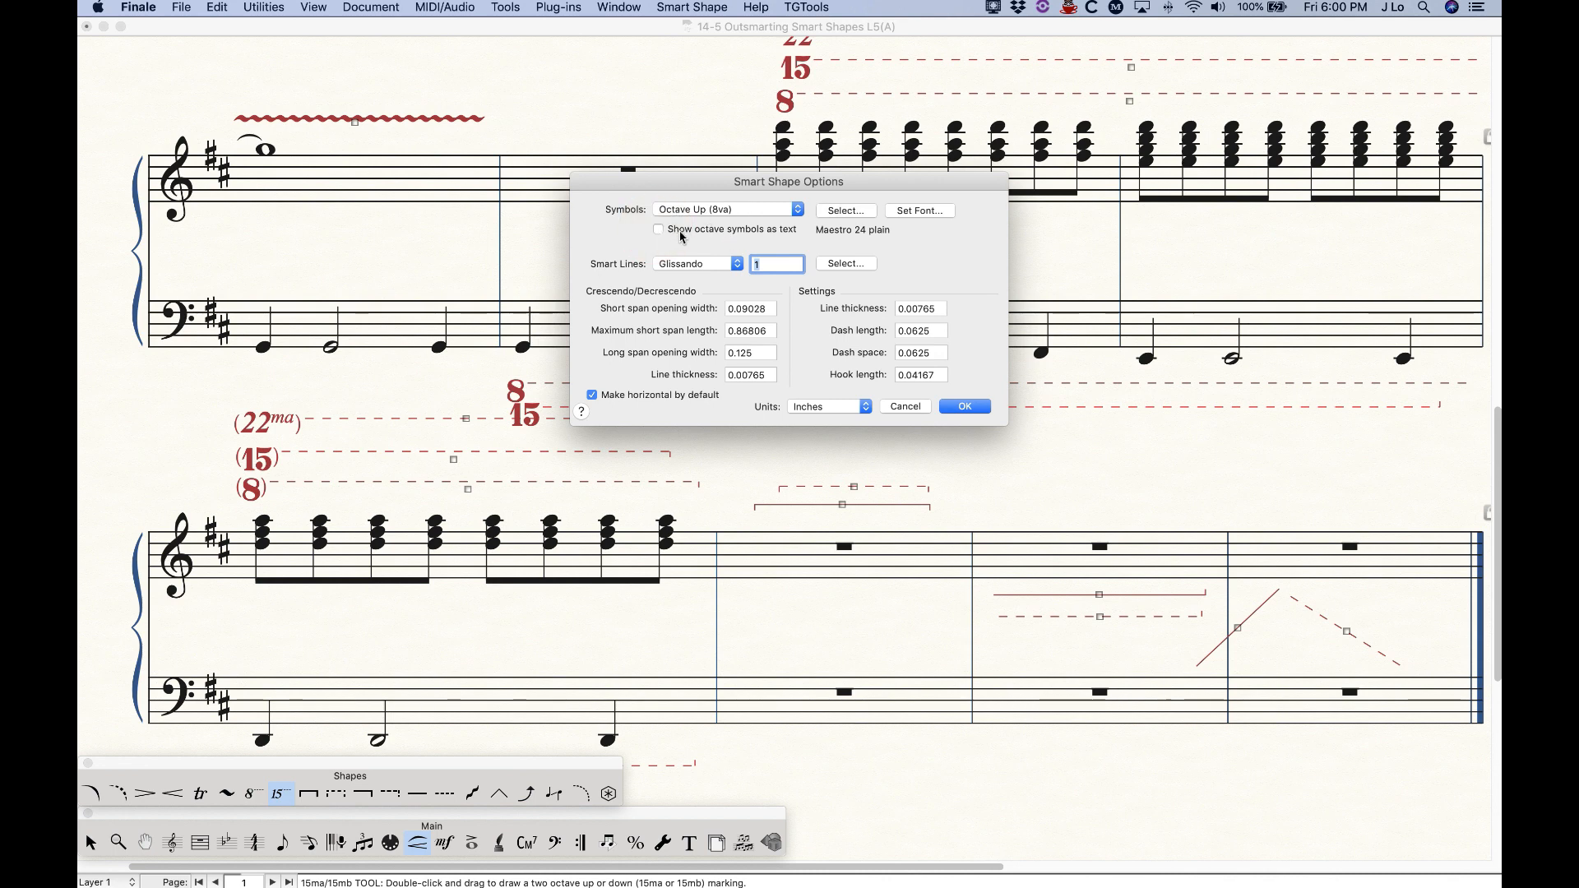
pyautogui.click(969, 406)
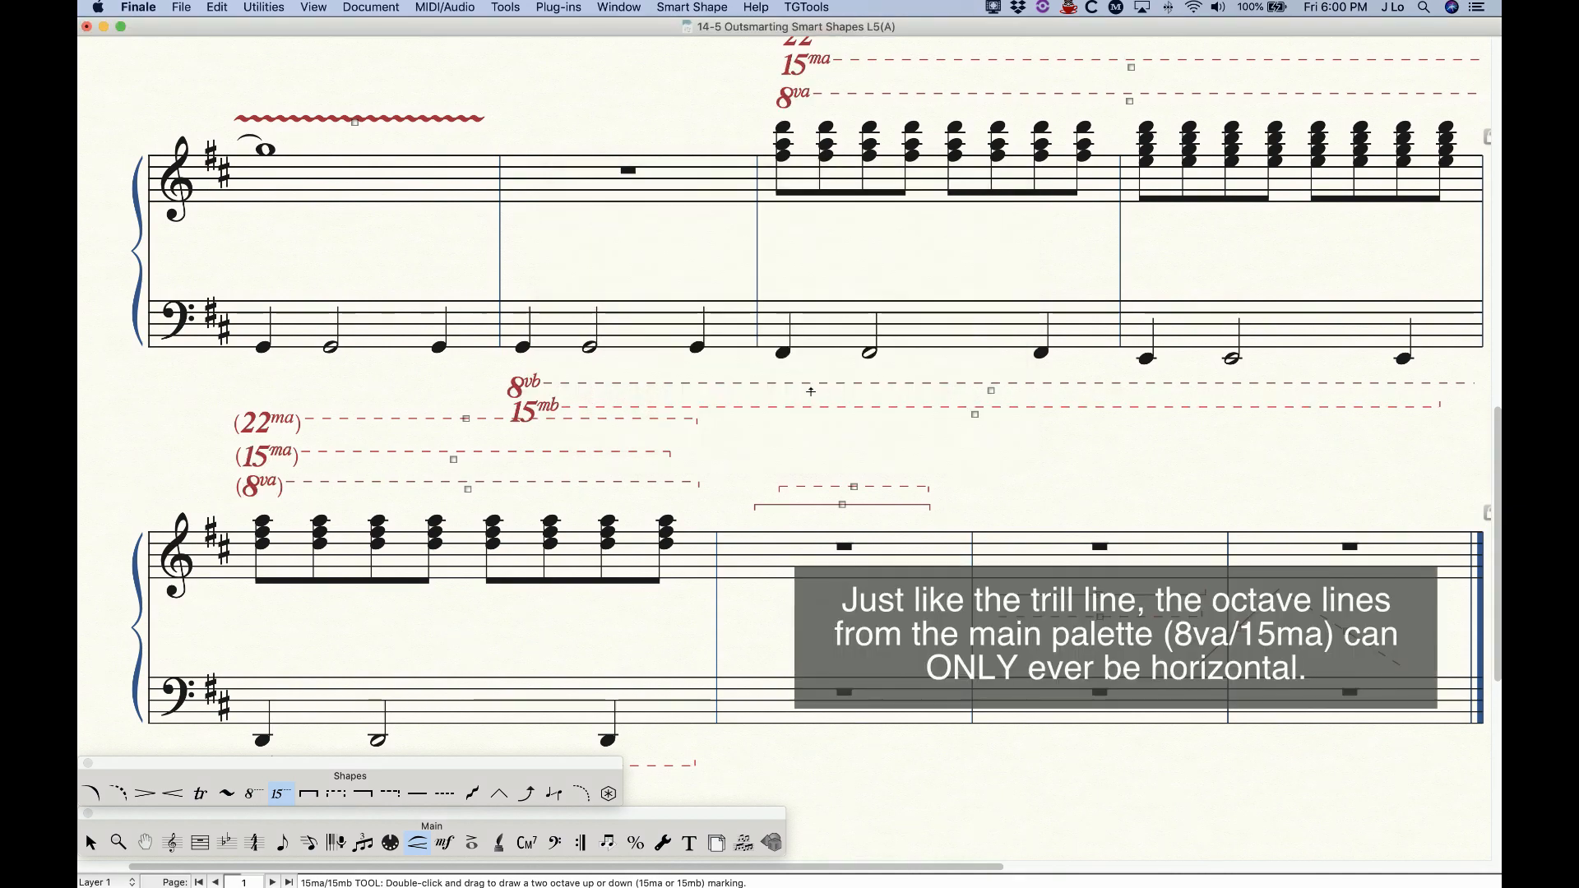
# Review the line, dash and hook settings in the Smart Shape Options for the bracket tools and inspect the solid bracket between the last system's staves.
pyautogui.scroll(-3, 429, 649)
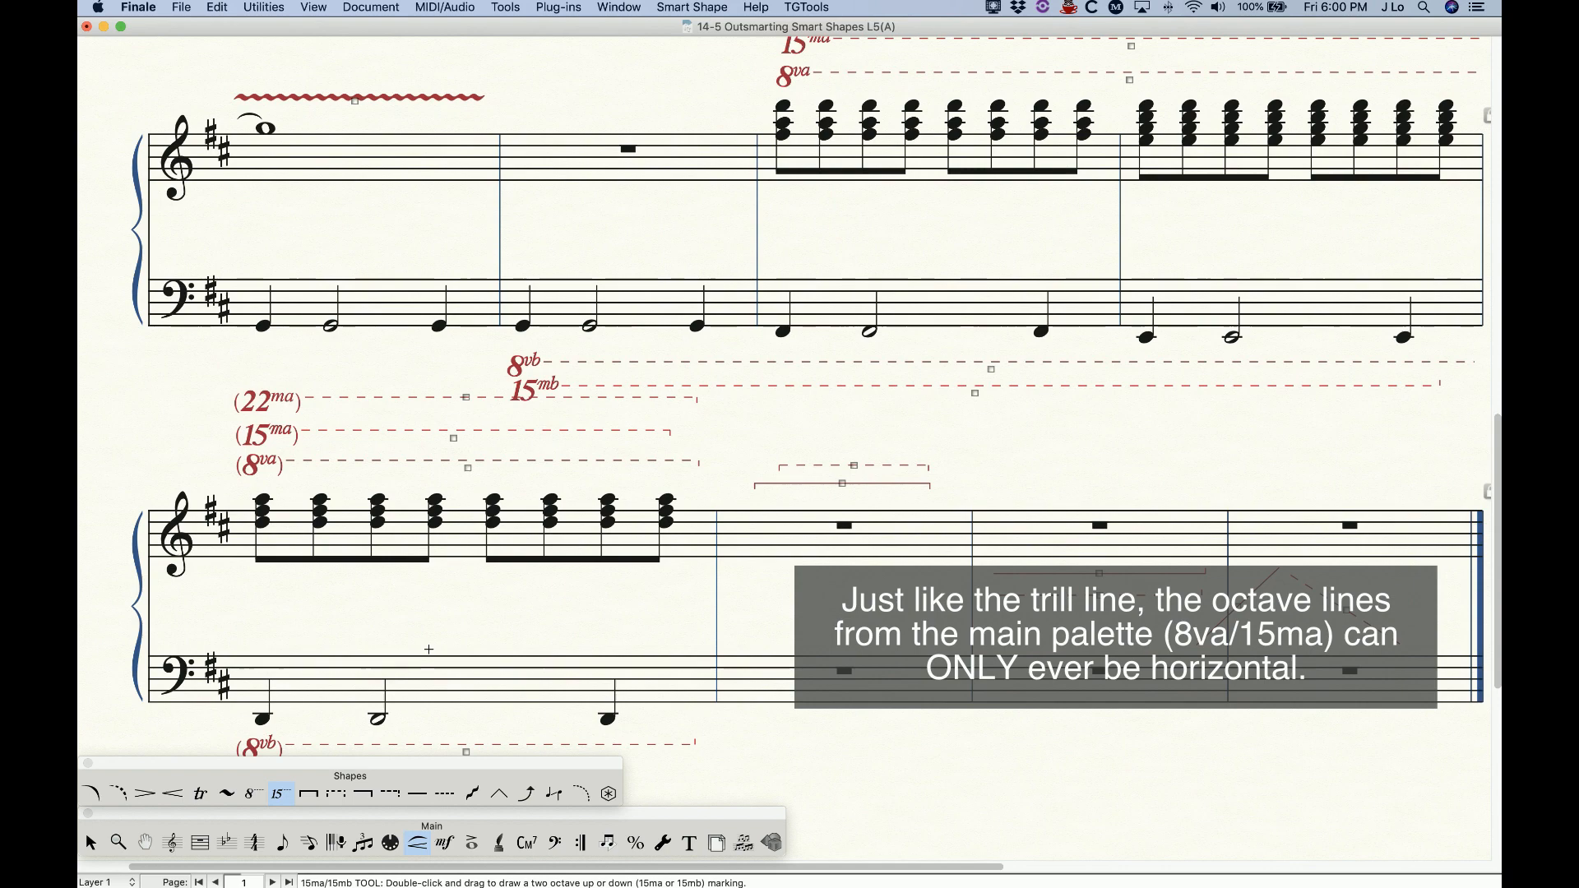
pyautogui.hscroll(3, 480, 627)
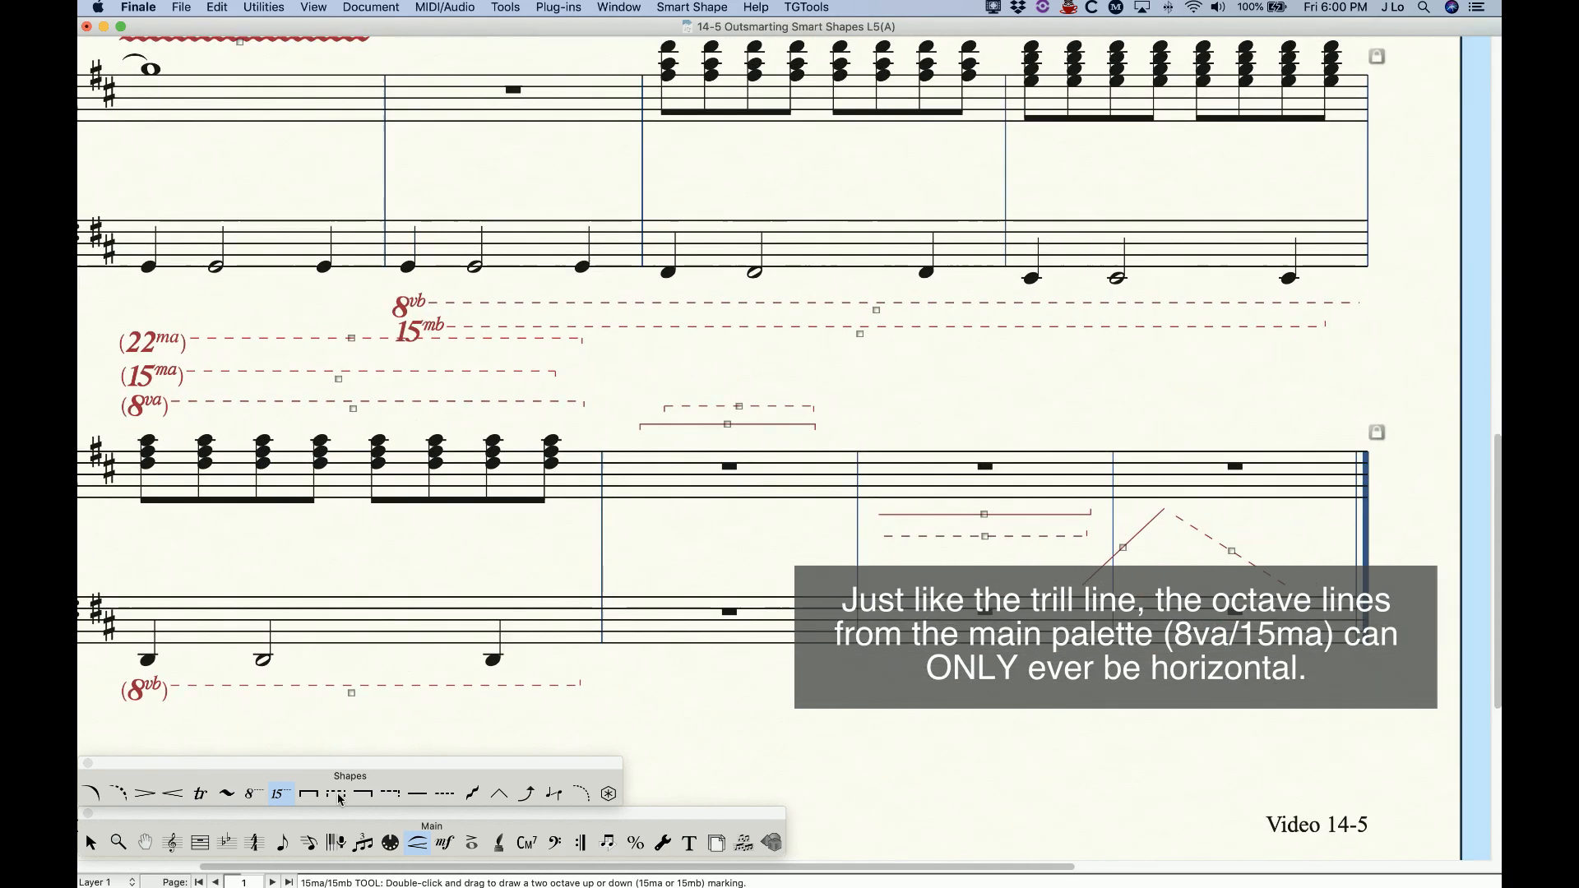
pyautogui.click(308, 794)
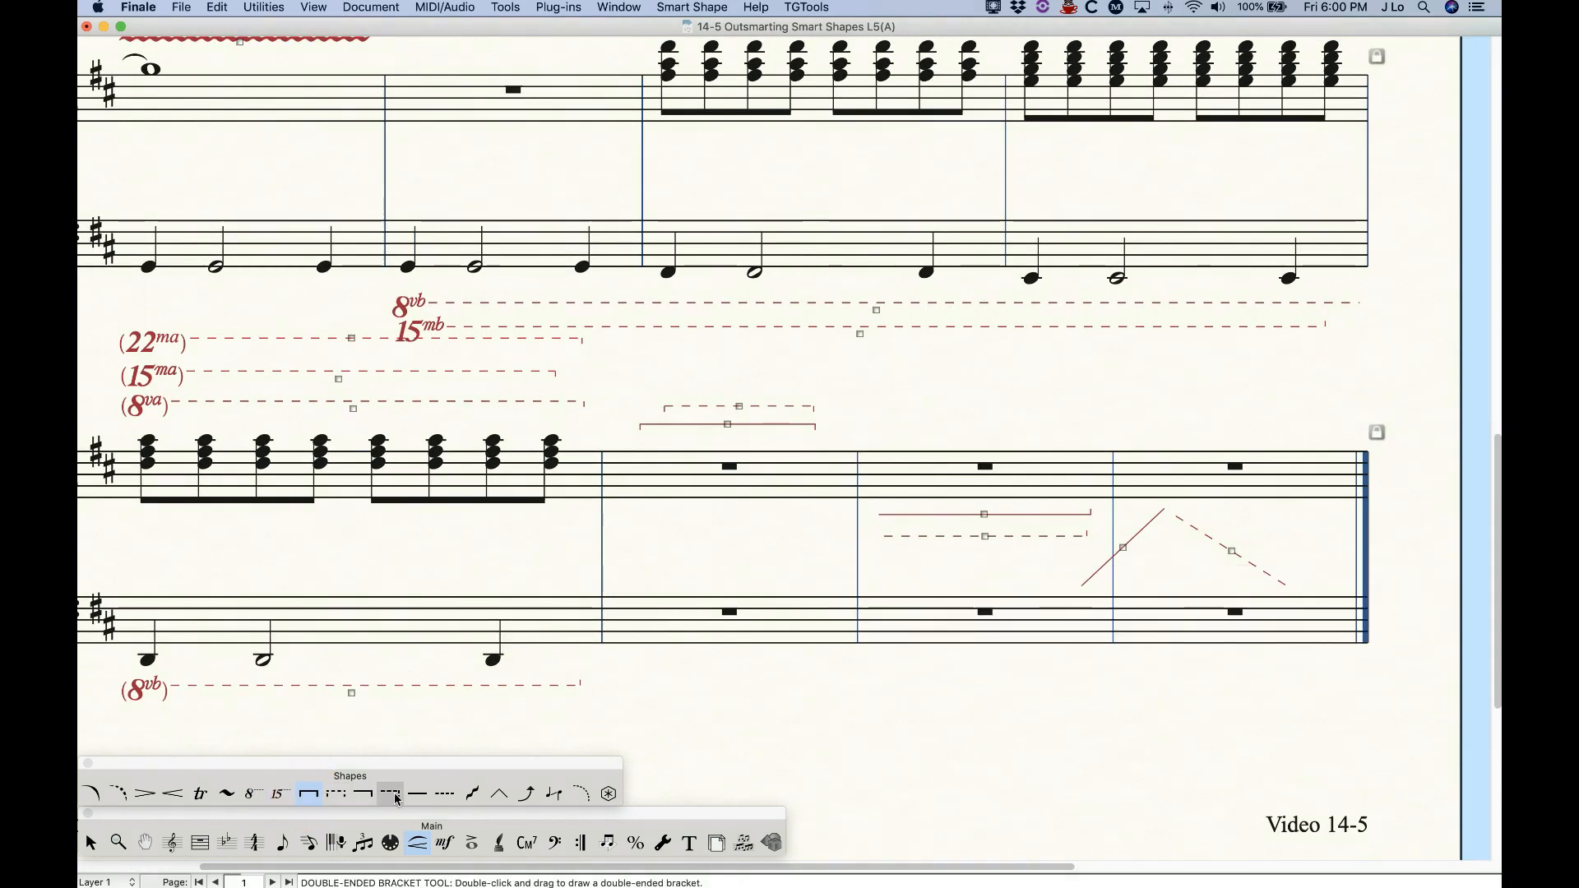
pyautogui.click(444, 794)
pyautogui.click(308, 794)
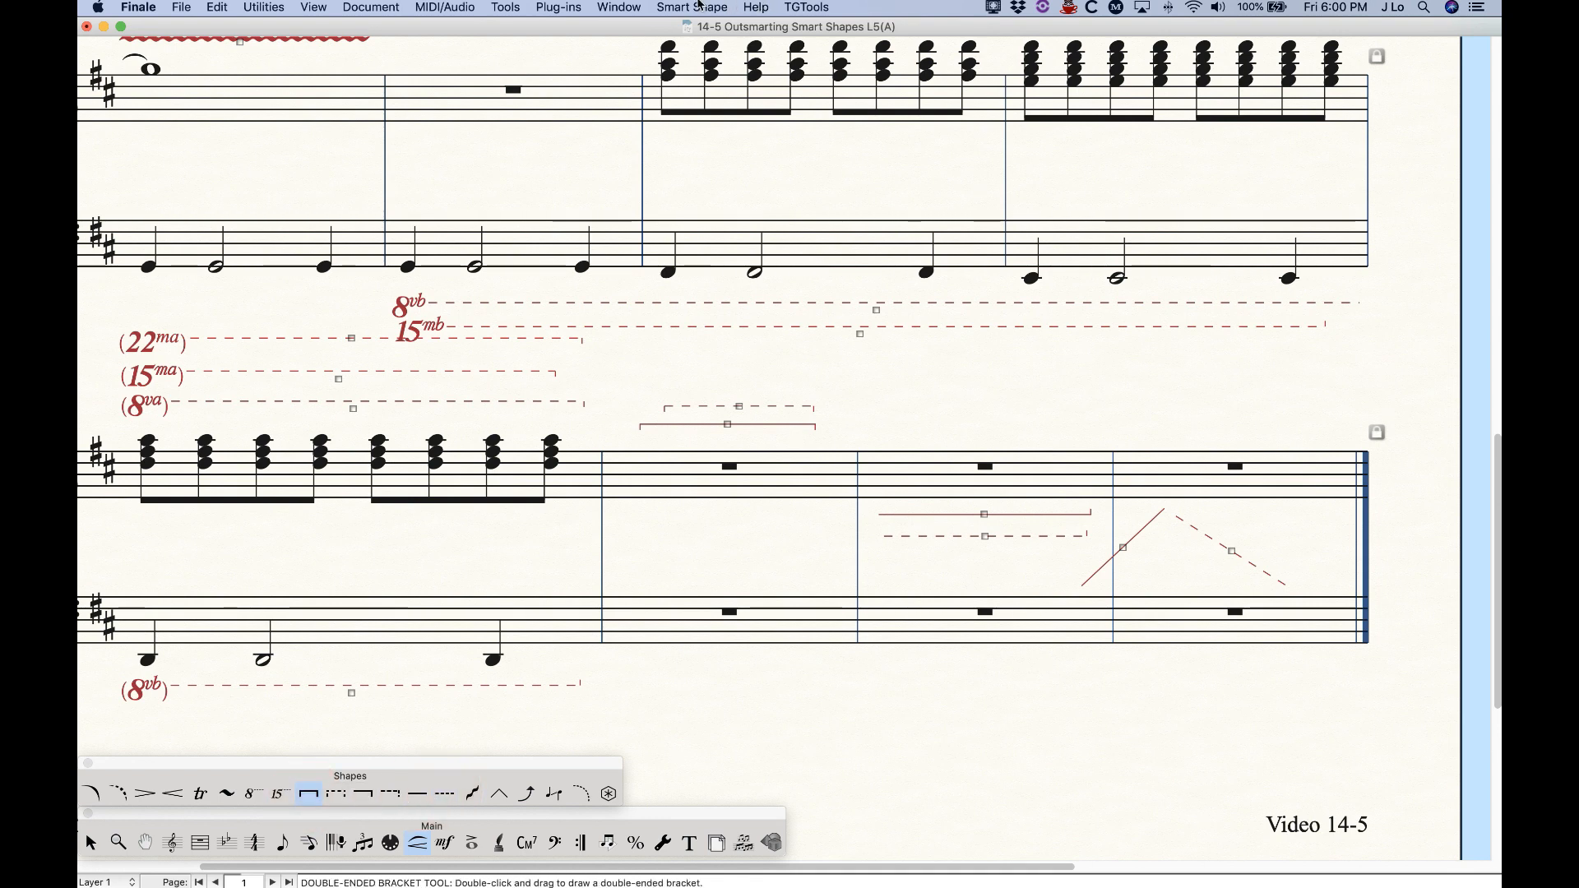
pyautogui.click(698, 7)
pyautogui.click(703, 60)
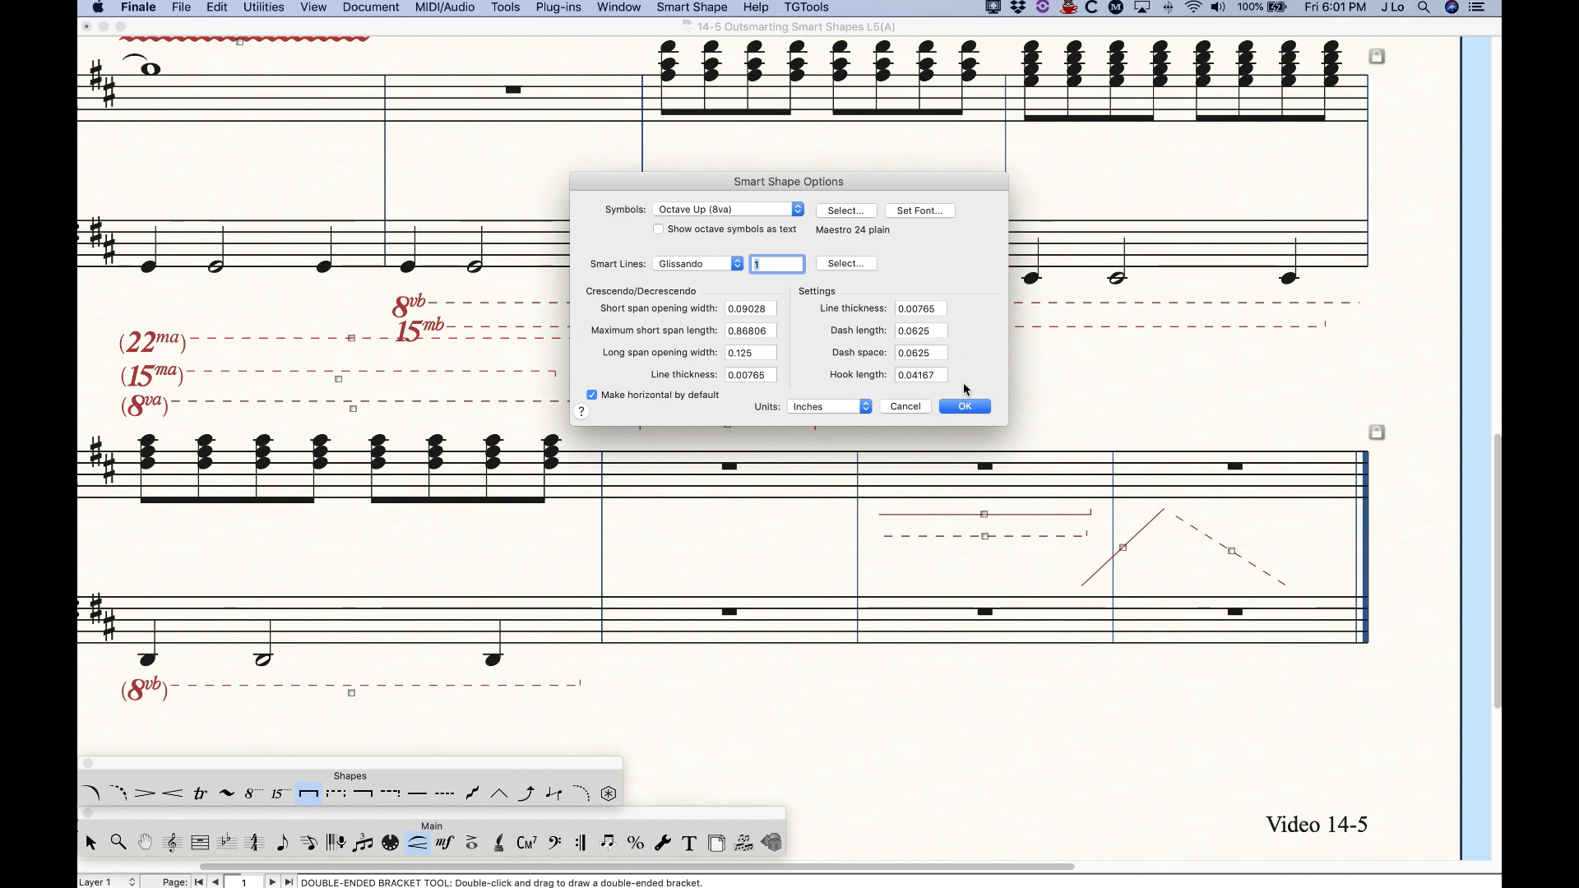
pyautogui.click(964, 406)
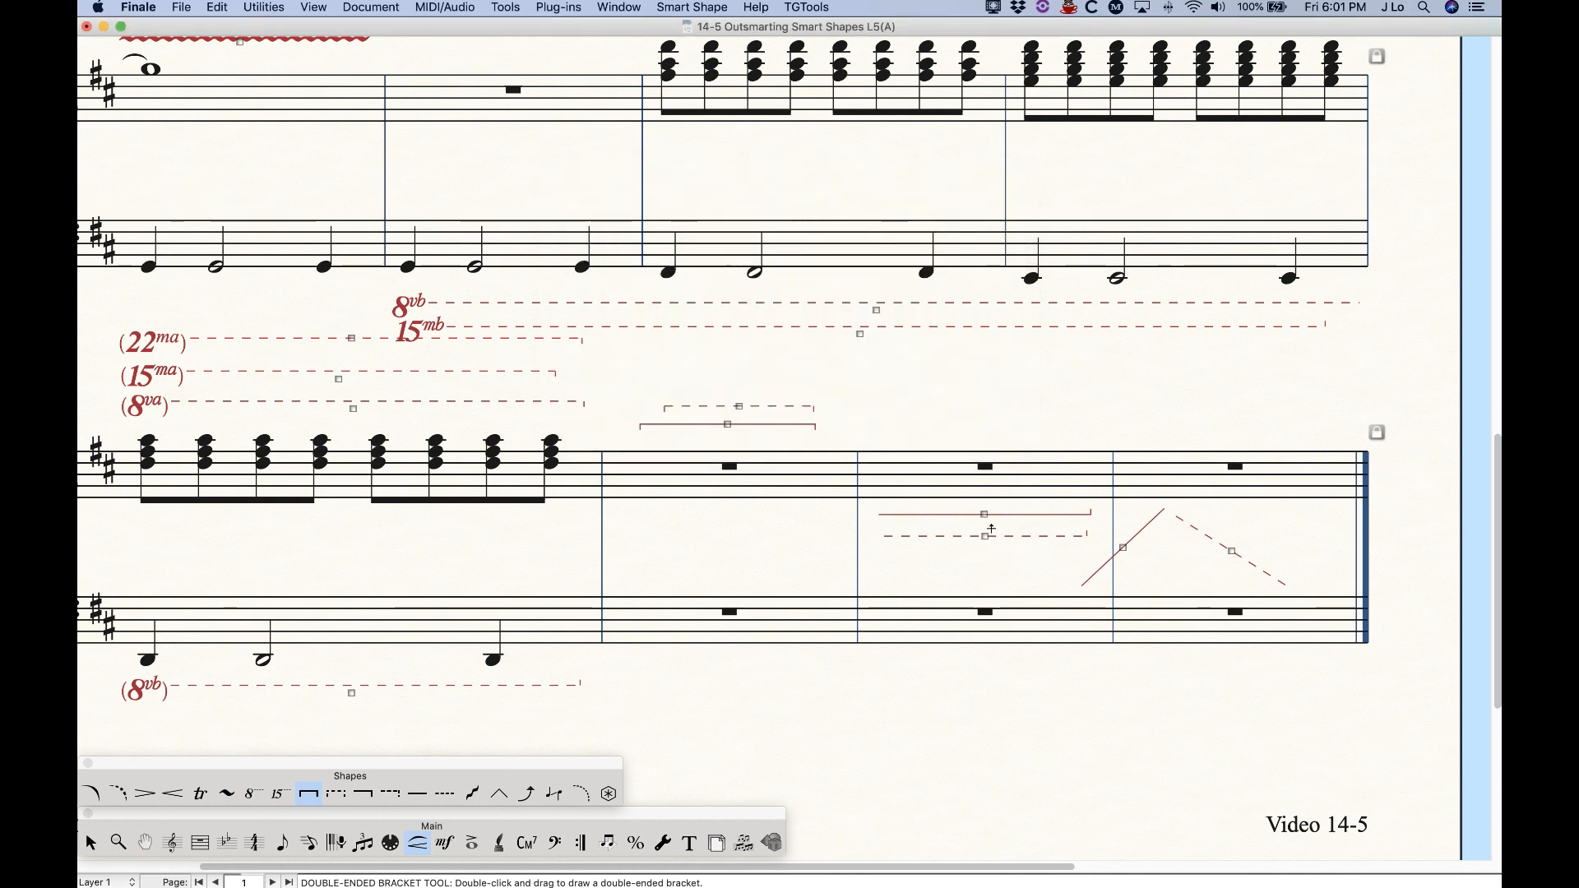
pyautogui.click(984, 513)
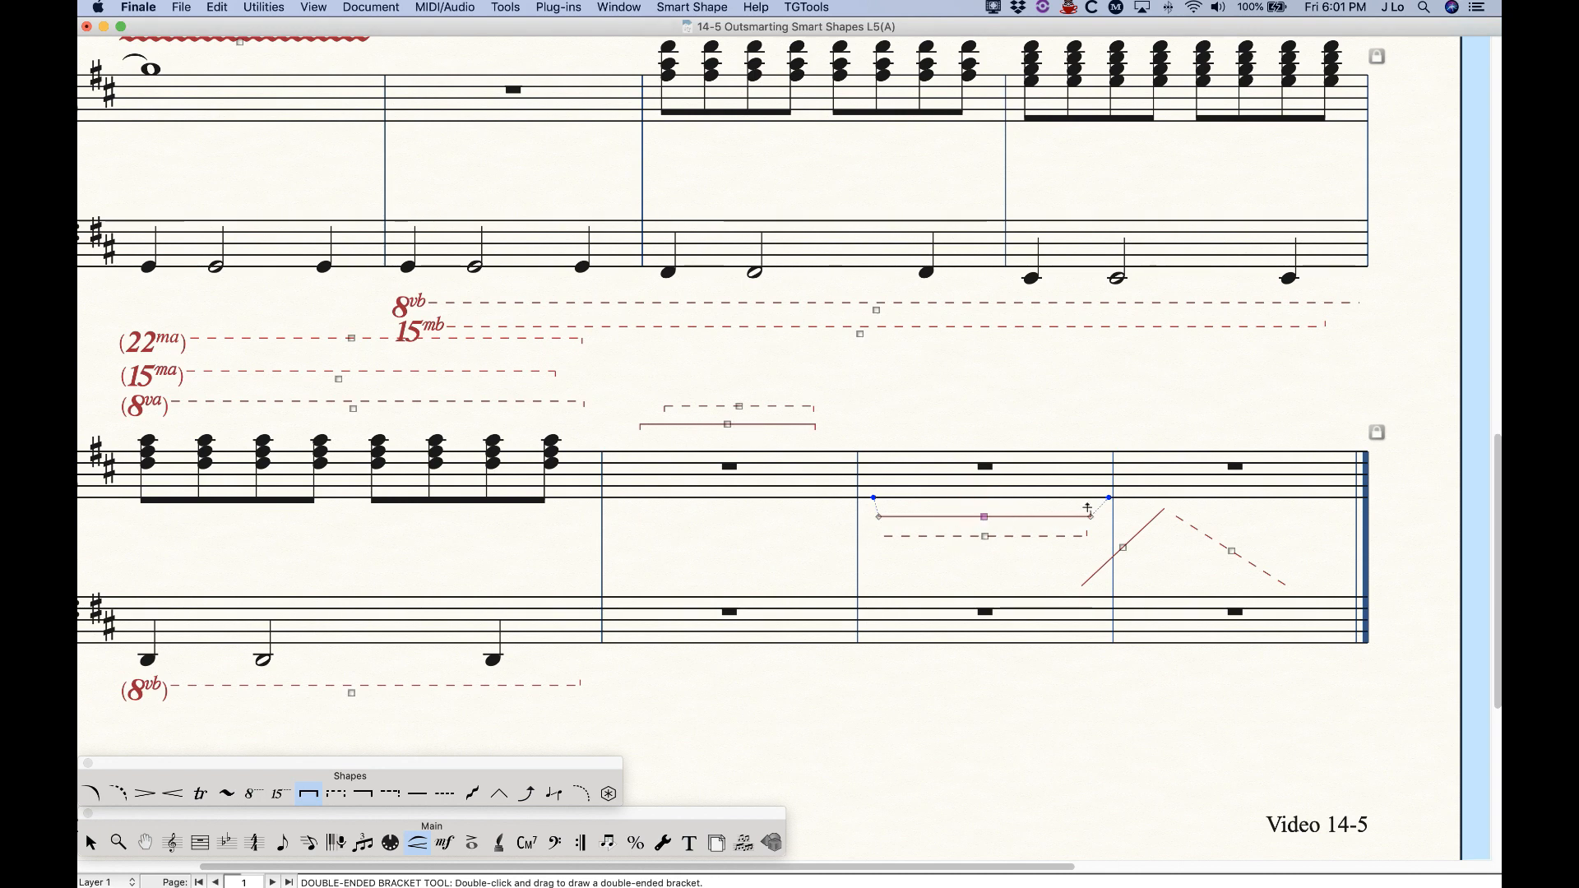
pyautogui.press('Escape')
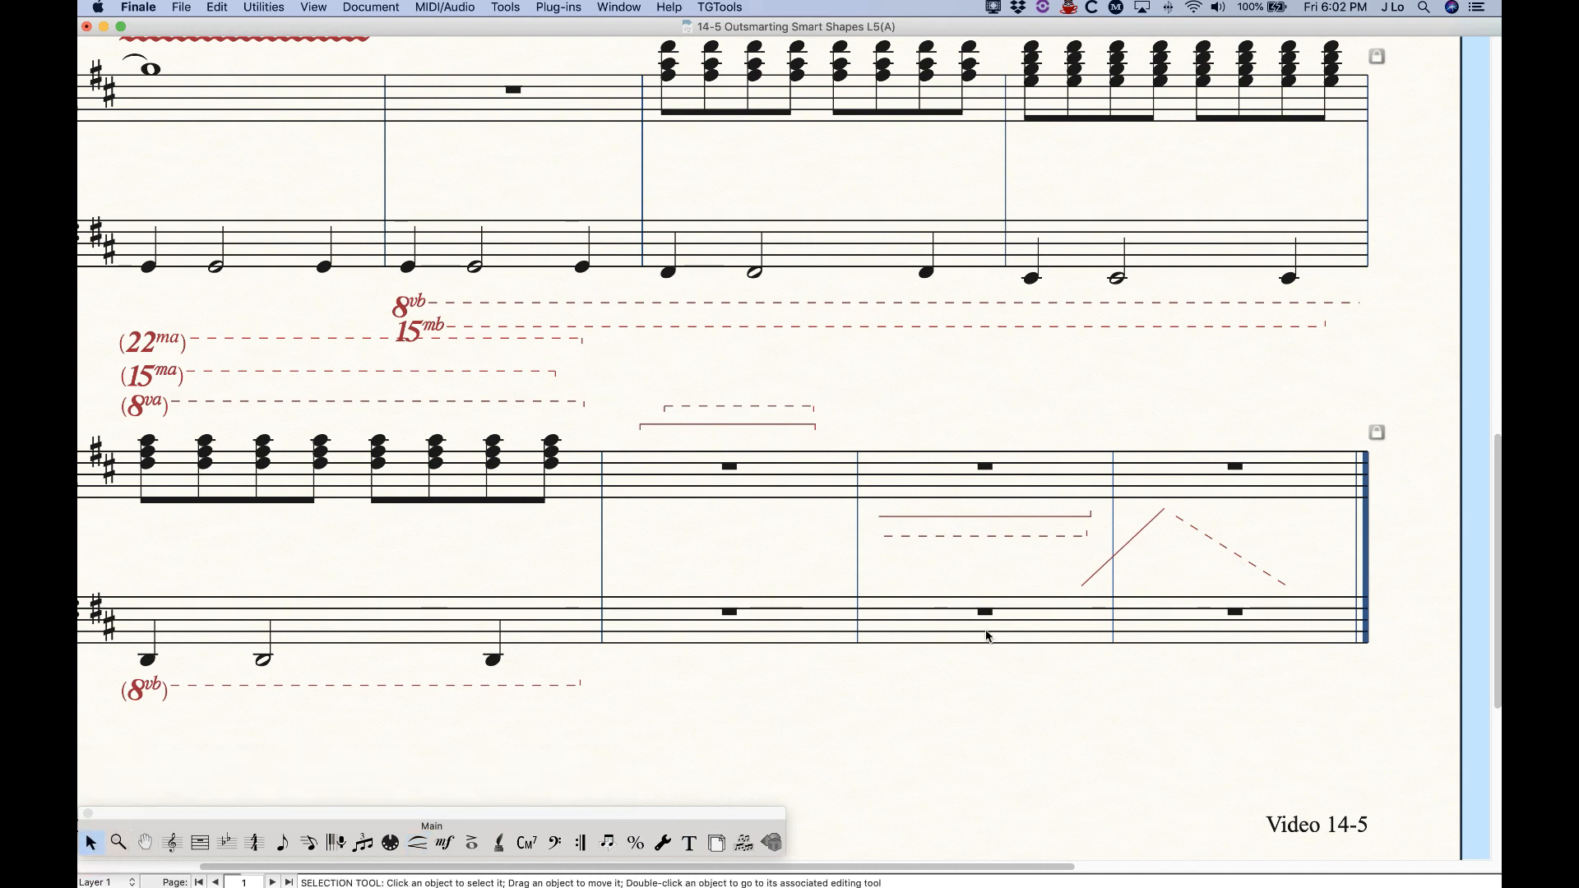
# Draw a solid single-hook bracket with the Bracket tool above the treble staff in the last system's second-to-last measure.
pyautogui.click(421, 843)
pyautogui.click(366, 795)
pyautogui.moveTo(872, 438); pyautogui.dragTo(1079, 449)
pyautogui.click(91, 843)
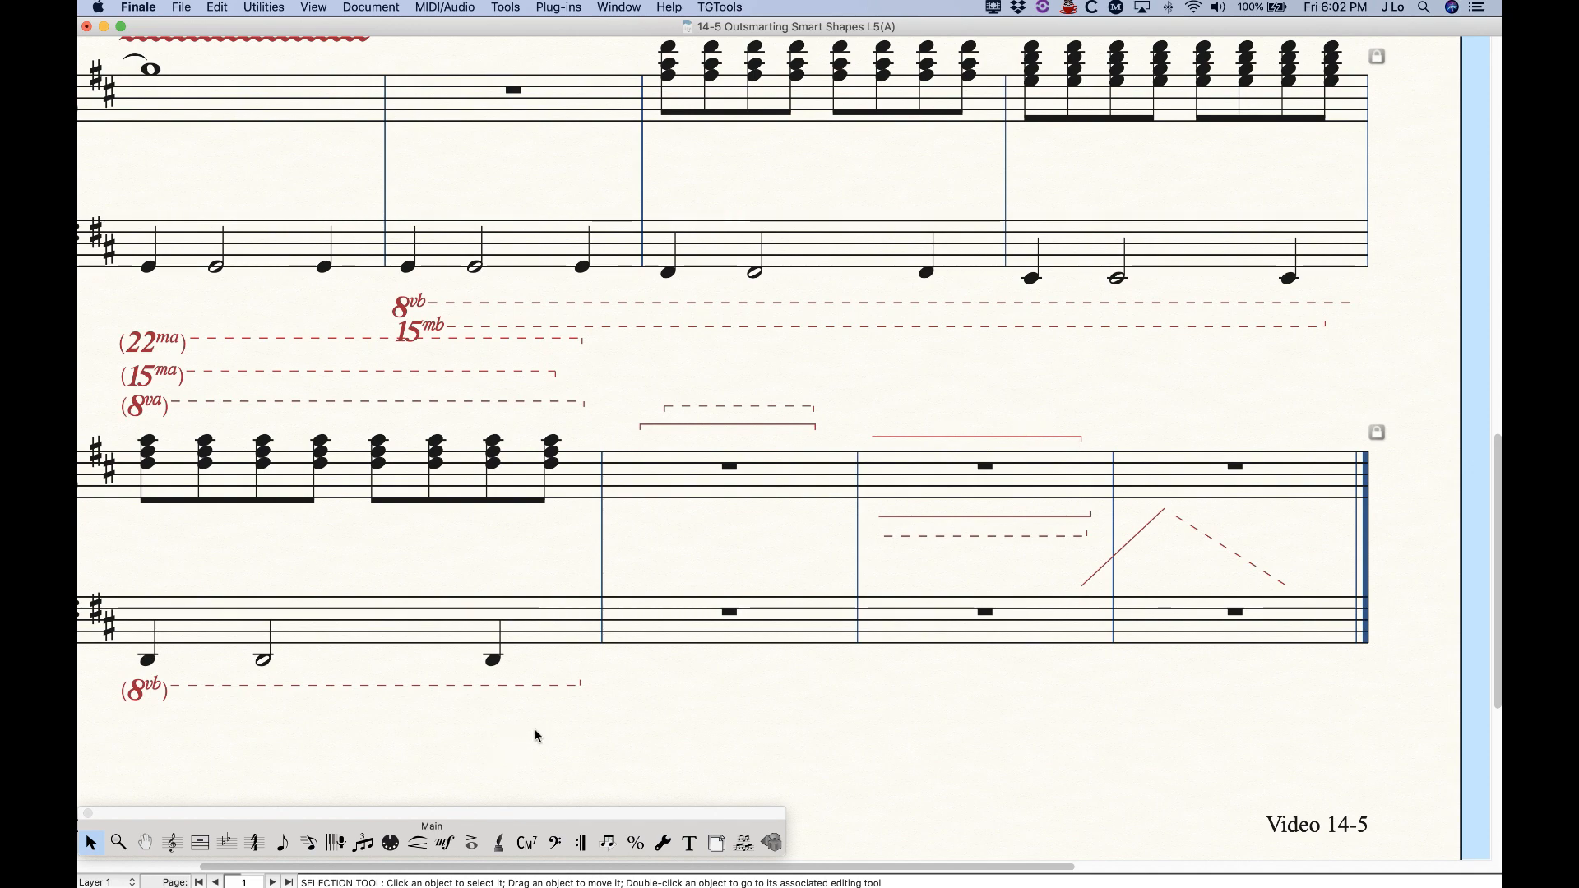
# Turn off Make Horizontal for the new single-hook bracket and raise its right end so that the line slants upward.
pyautogui.doubleClick(920, 436)
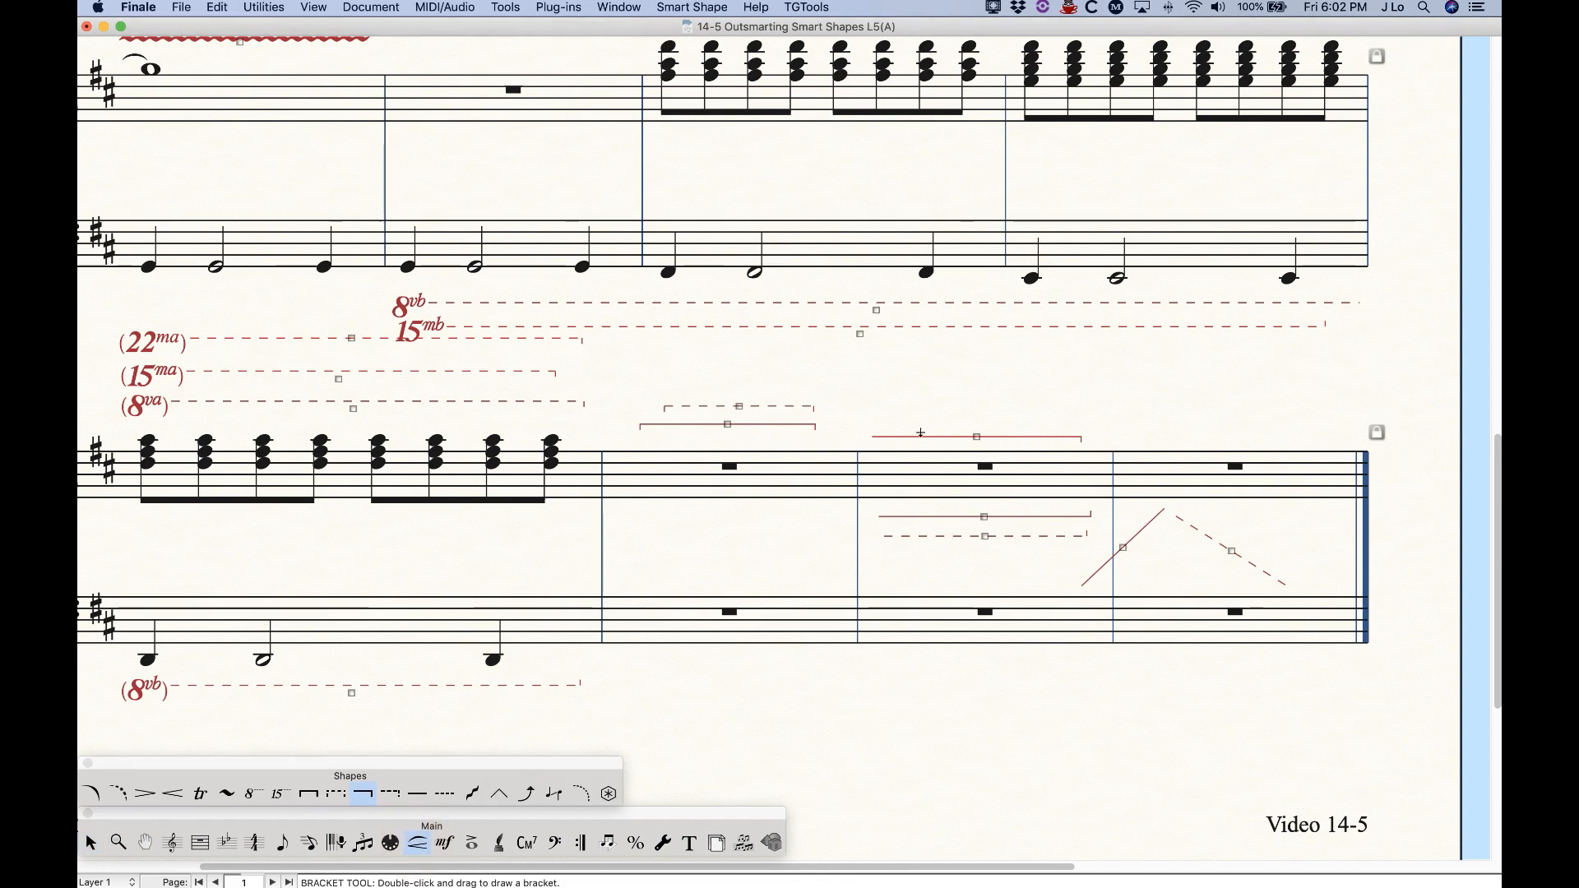
pyautogui.click(975, 436)
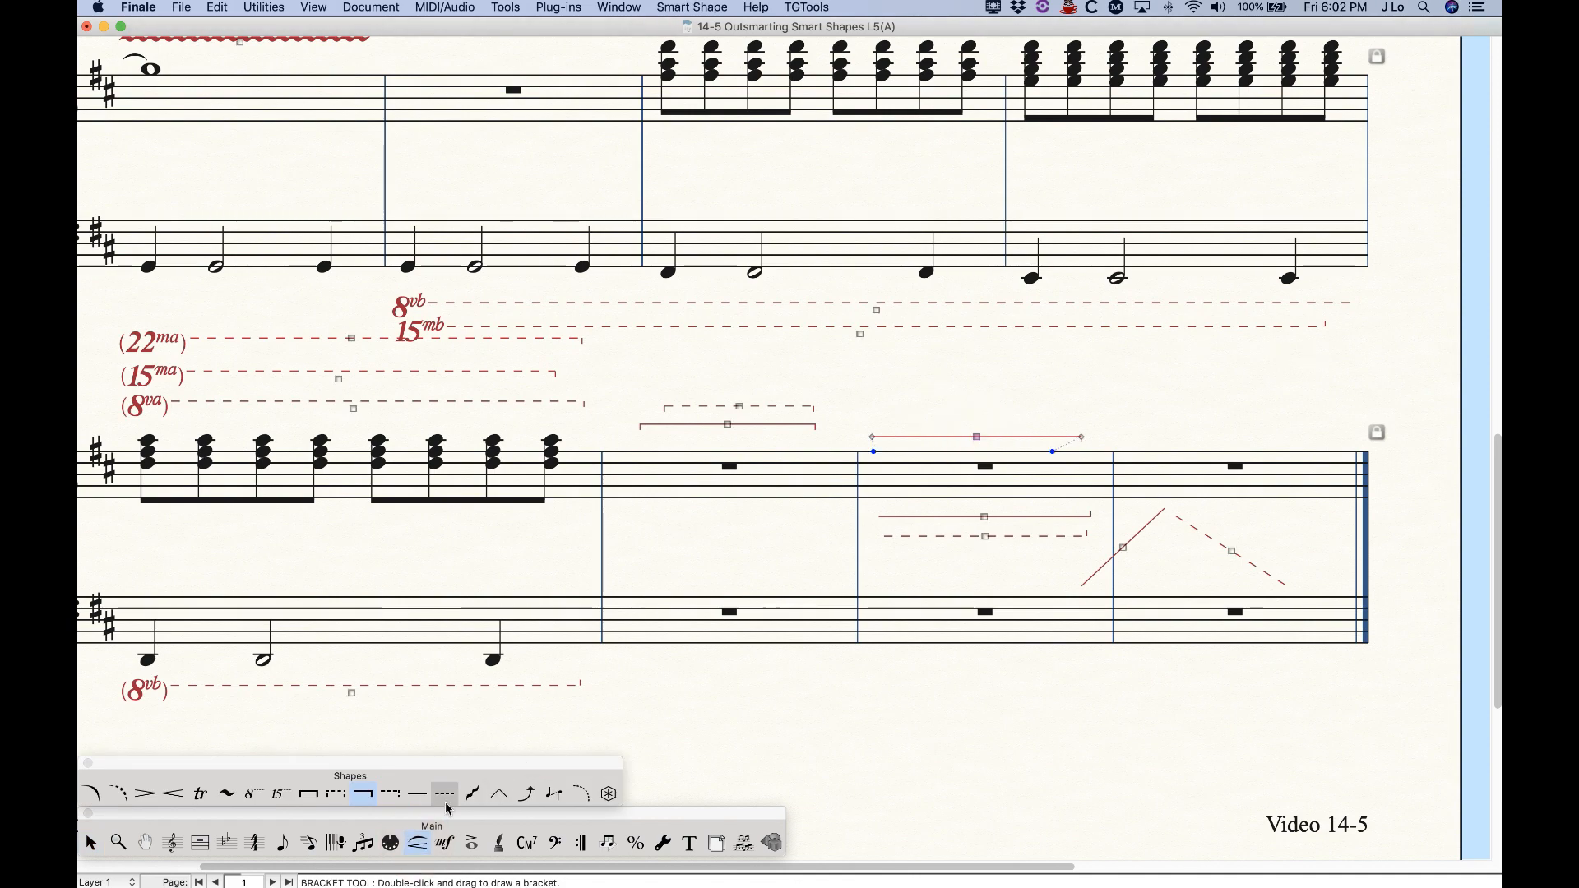
pyautogui.click(309, 794)
pyautogui.click(977, 437)
pyautogui.rightClick(977, 437)
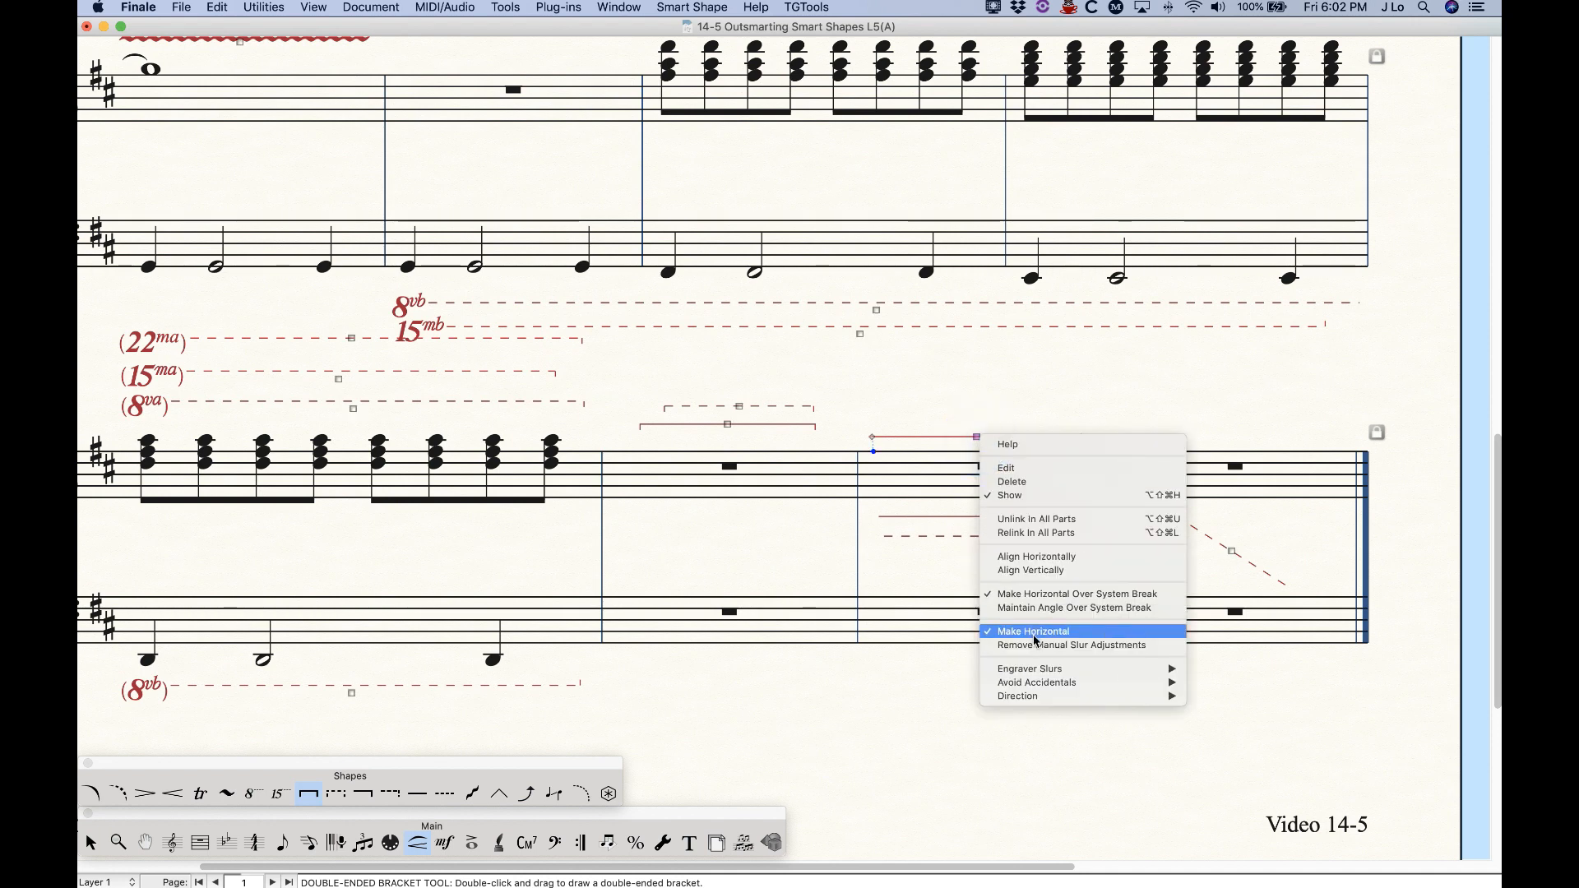
pyautogui.click(1058, 639)
pyautogui.moveTo(1080, 436); pyautogui.dragTo(1045, 384)
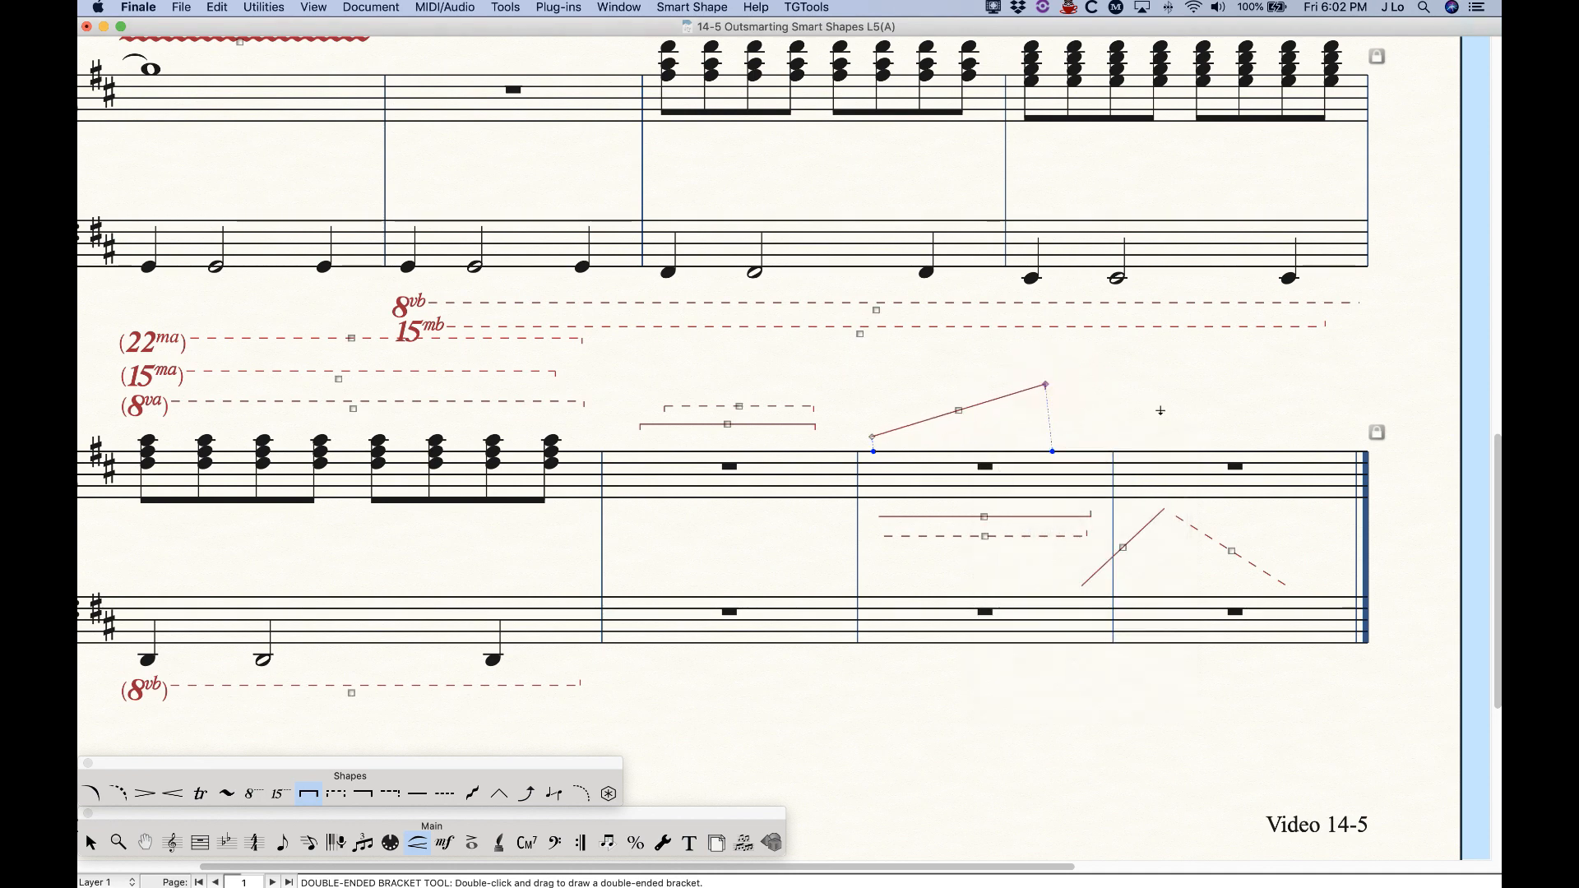
pyautogui.click(1092, 409)
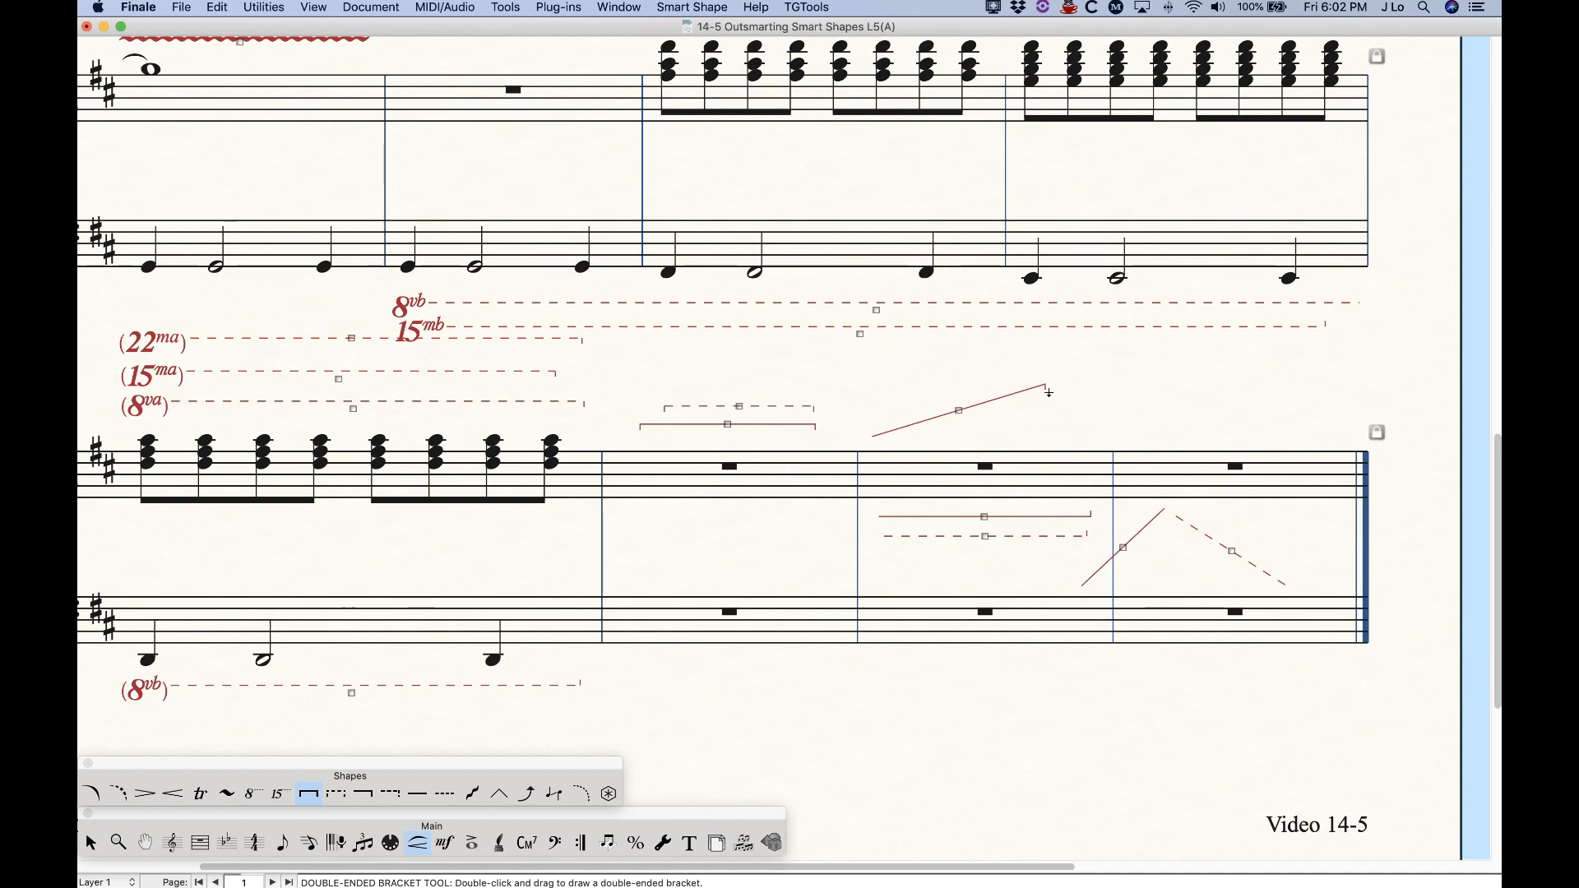
# Lower the right end of the slanted bracket and turn Make Horizontal back on for it.
pyautogui.press('super+equal')
pyautogui.press('super+equal')
pyautogui.scroll(-5, 1195, 559)
pyautogui.hscroll(5, 1196, 559)
pyautogui.click(683, 455)
pyautogui.moveTo(829, 410); pyautogui.dragTo(831, 448)
pyautogui.rightClick(686, 474)
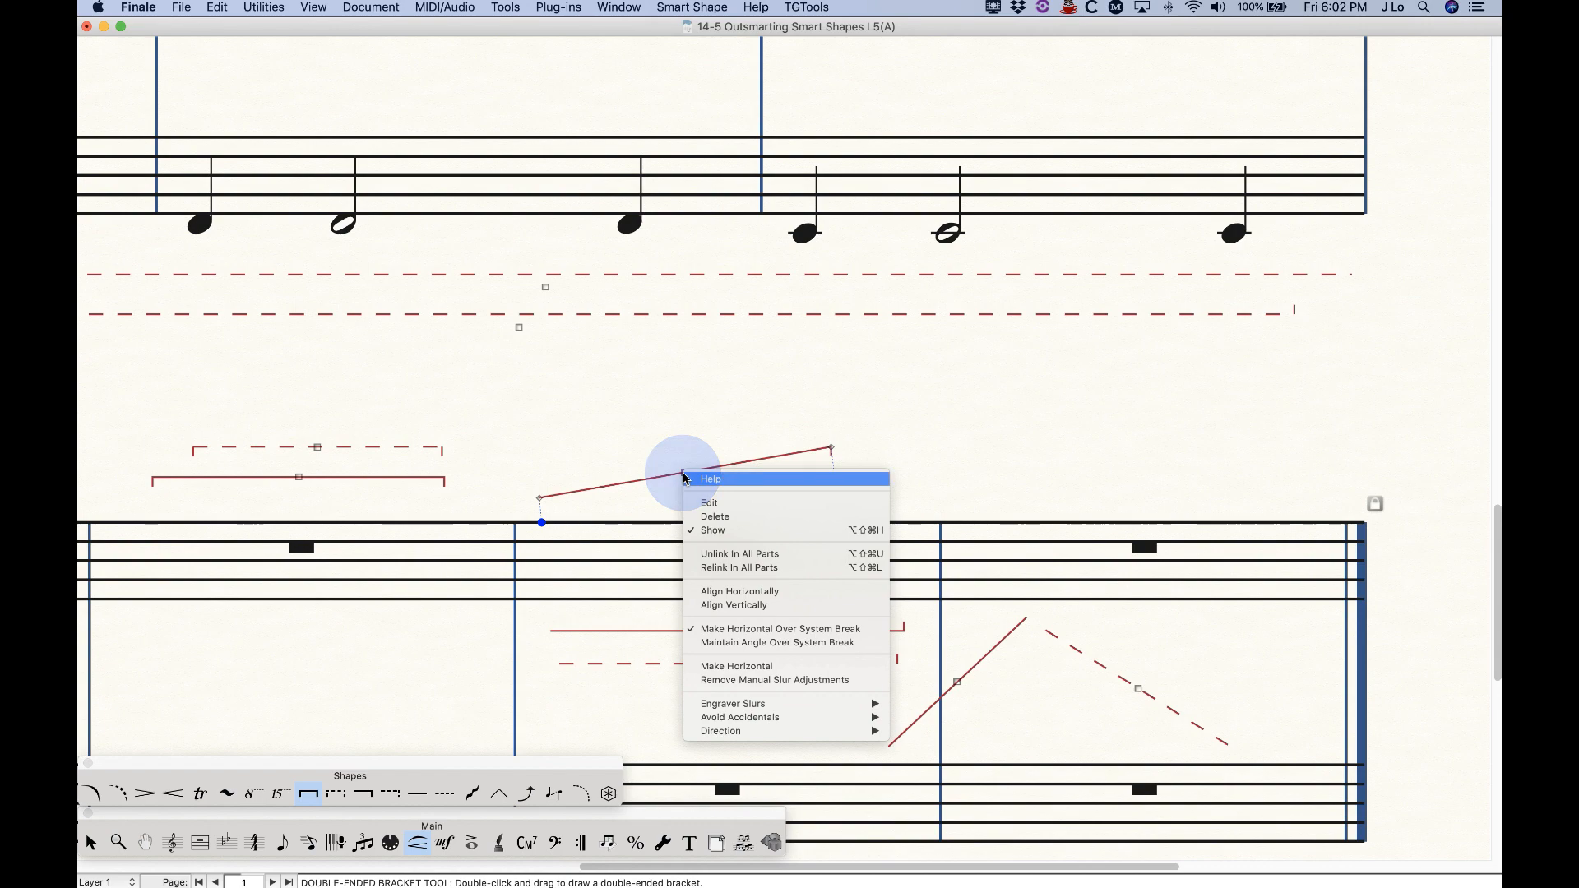
pyautogui.click(740, 663)
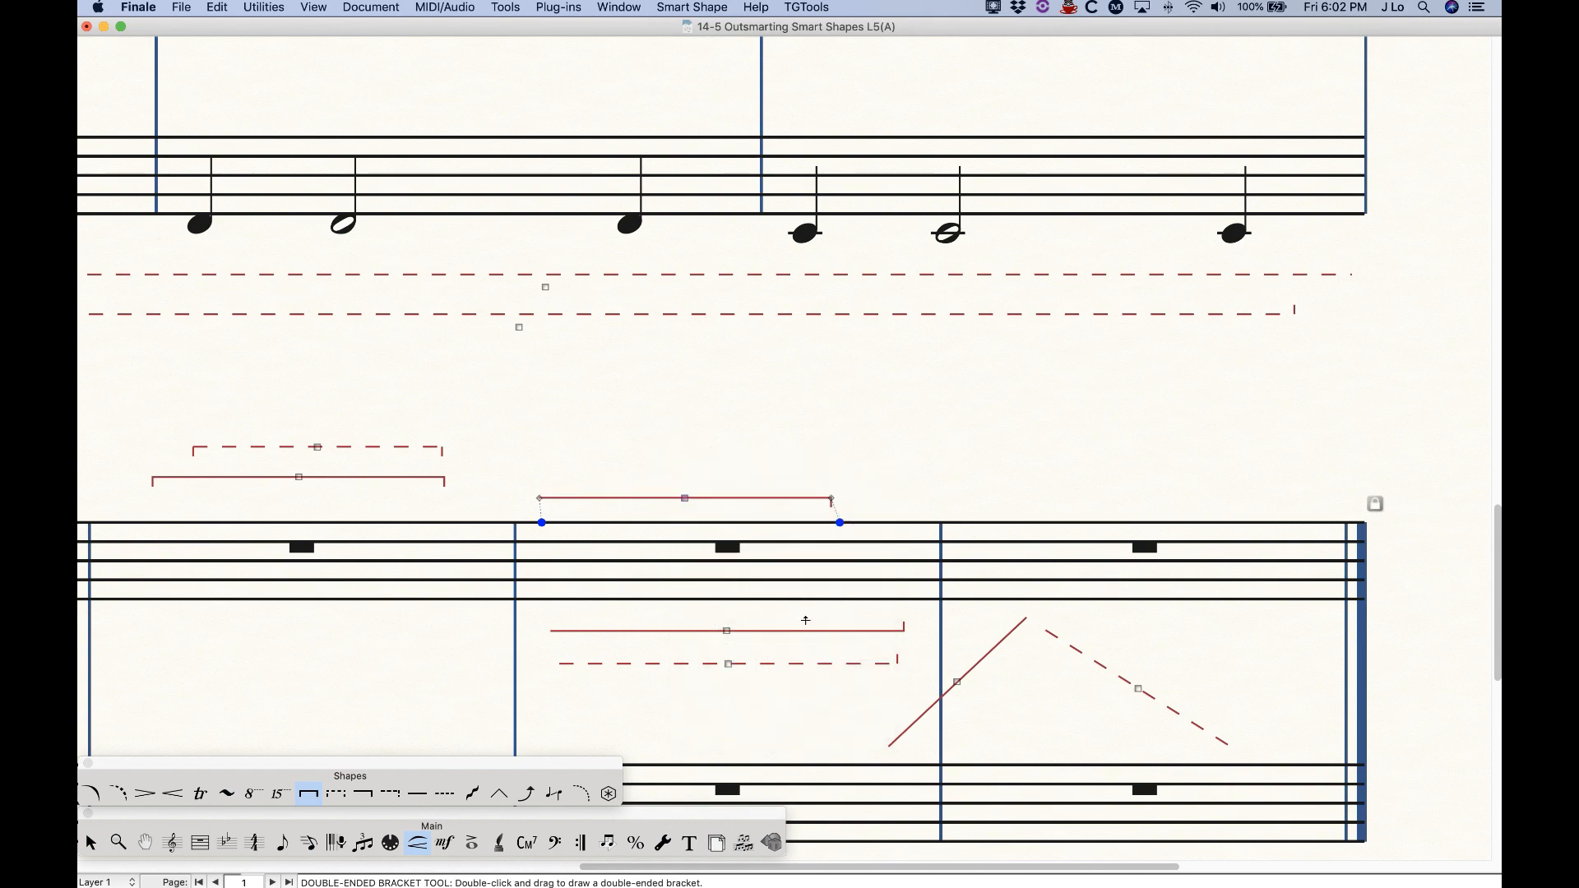
pyautogui.click(90, 842)
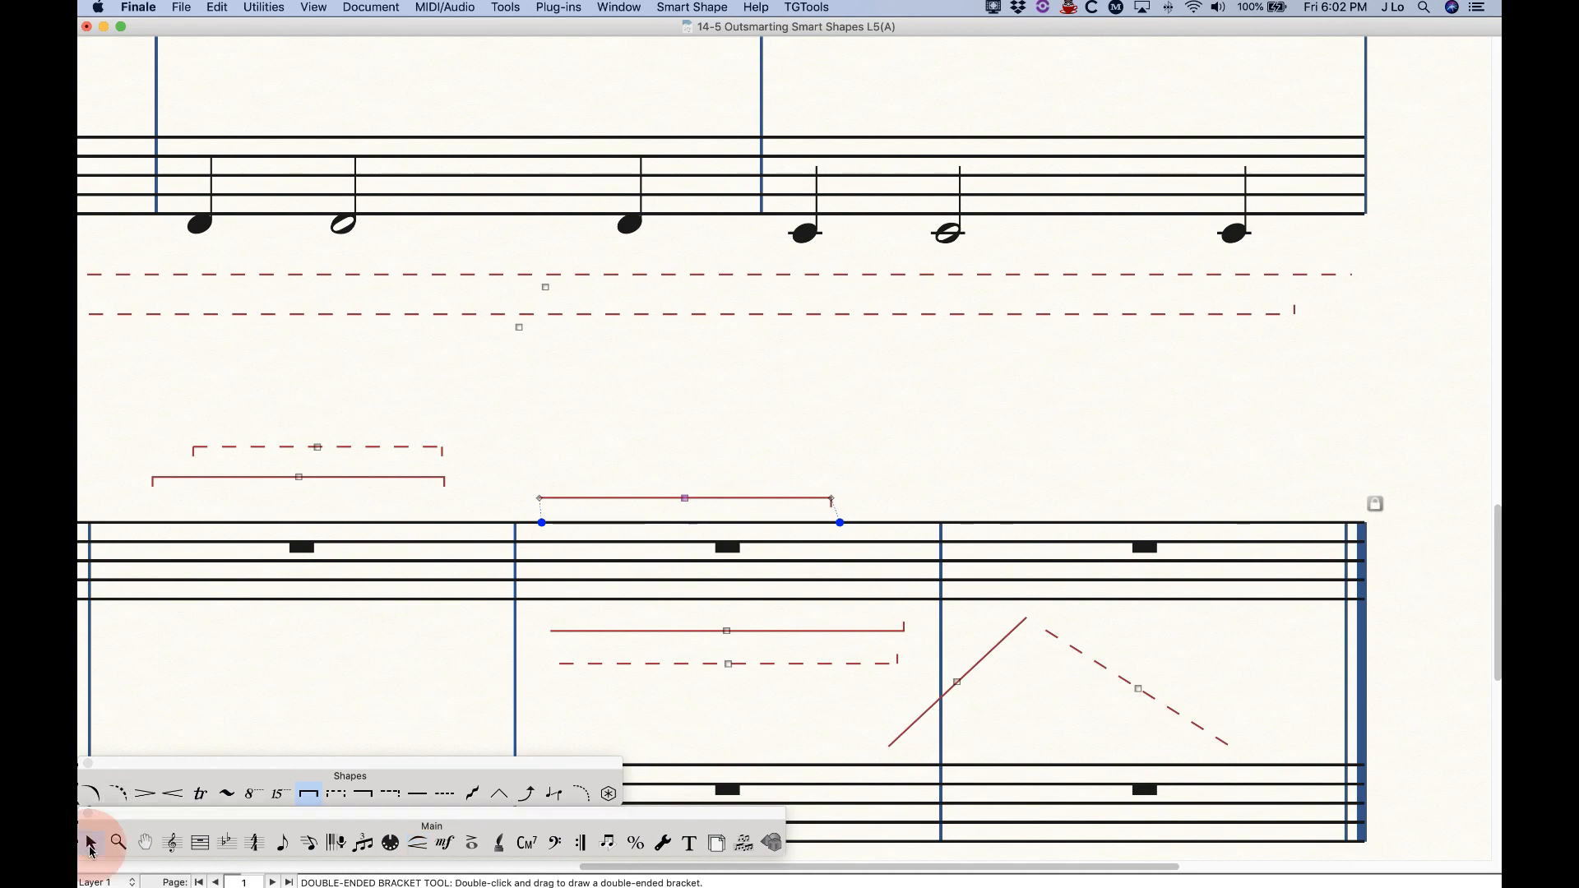
pyautogui.click(417, 842)
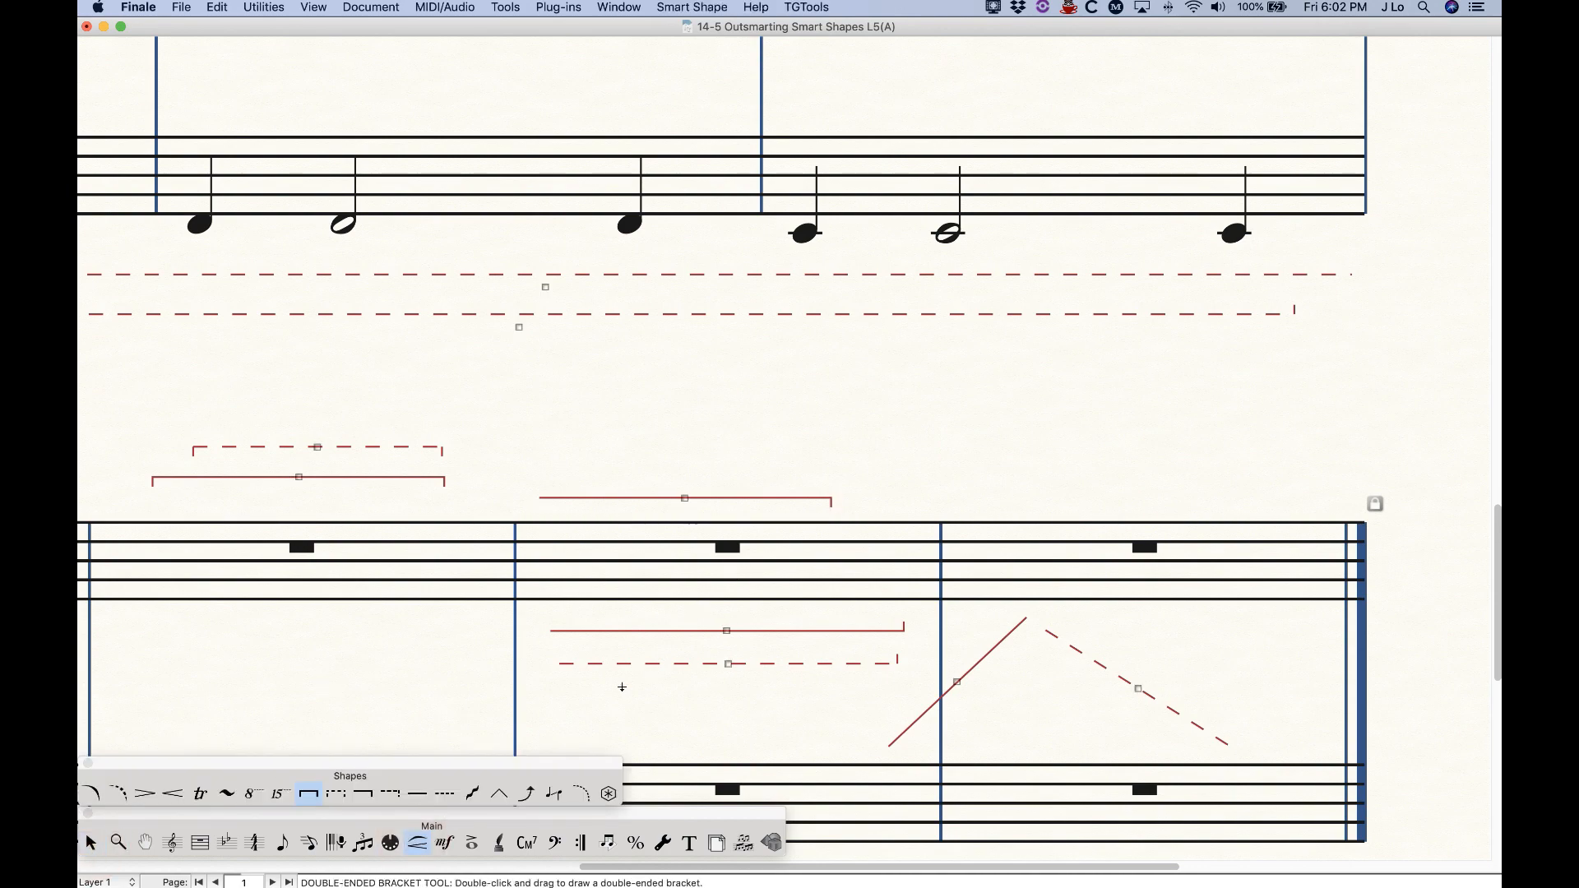
# Return to the start of the score and check which attachment options the Smart Shape settings offer for the Decrescendo tool.
pyautogui.scroll(-1, 622, 686)
pyautogui.press('super+minus')
pyautogui.press('super+minus')
pyautogui.press('super+minus')
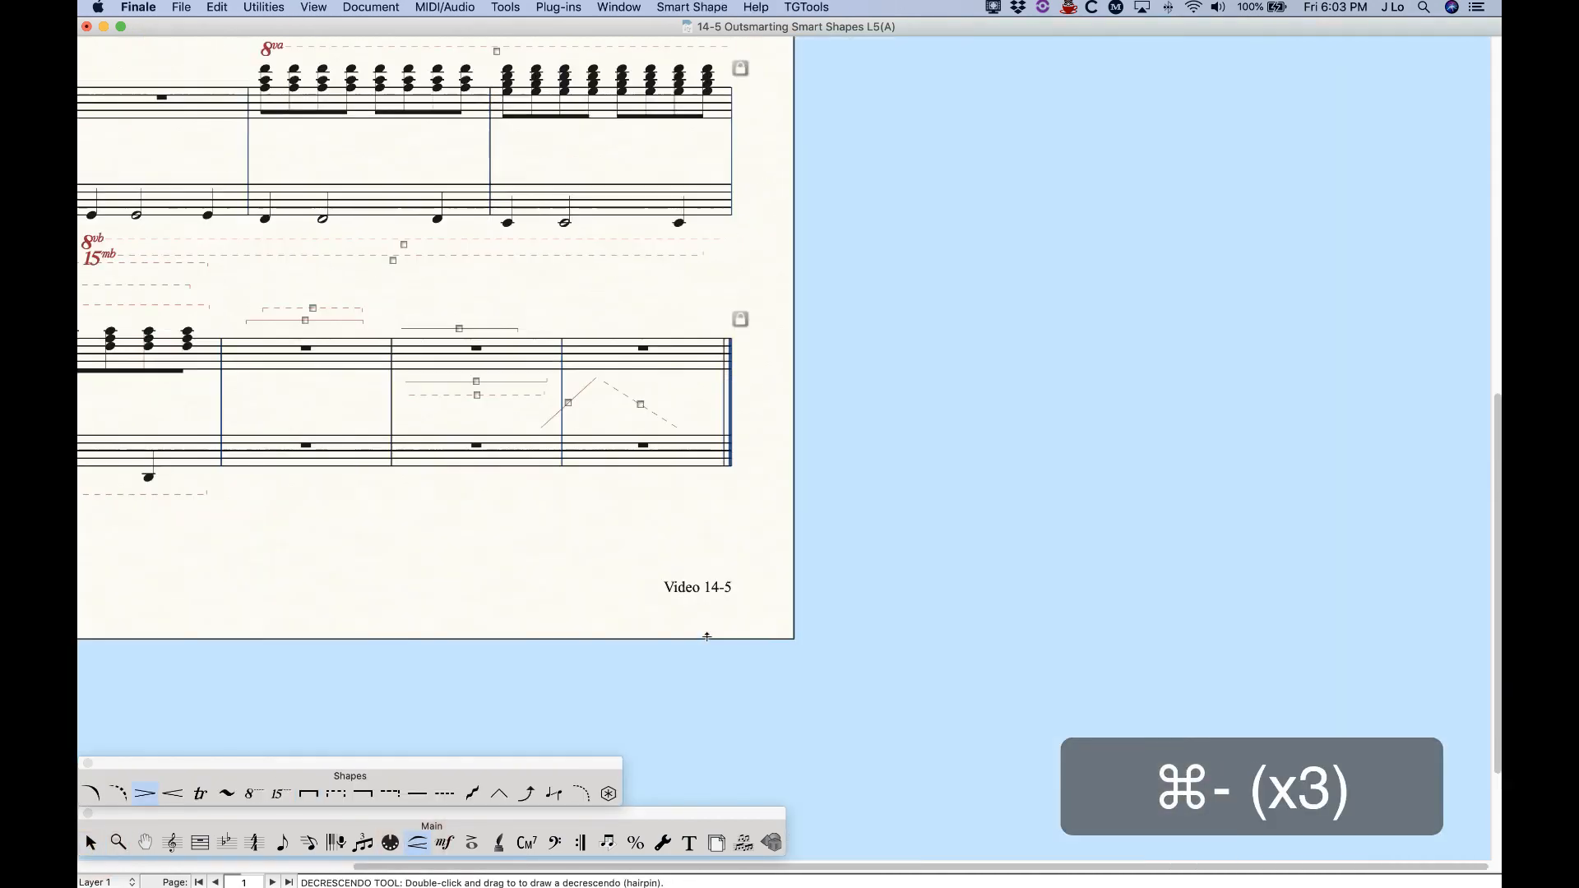
pyautogui.scroll(10, 699, 638)
pyautogui.hscroll(-5, 694, 638)
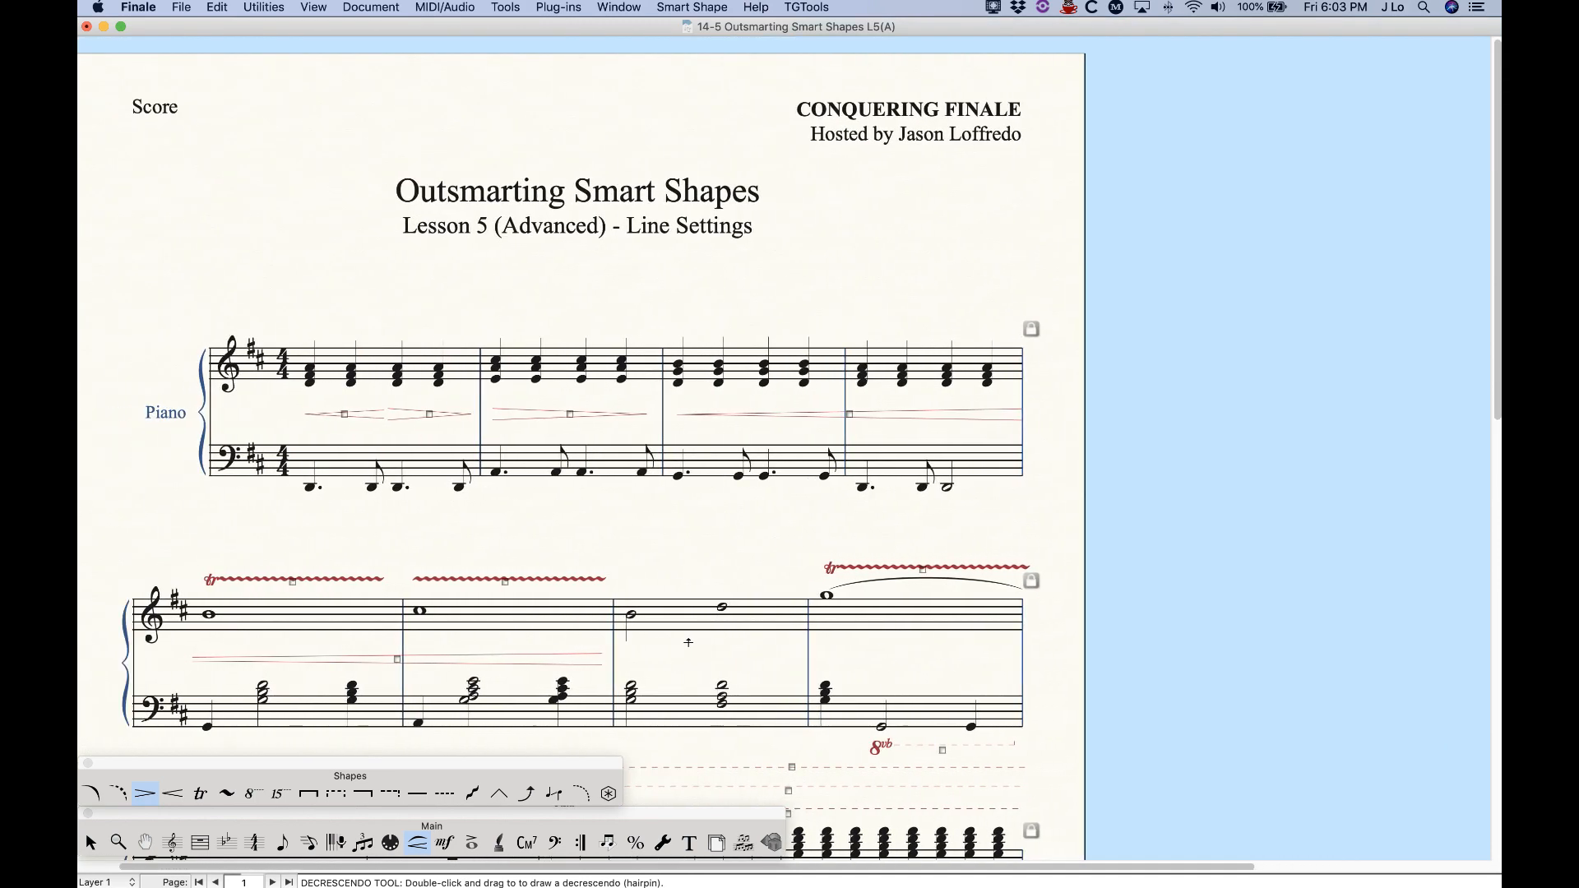
pyautogui.click(172, 793)
pyautogui.click(200, 794)
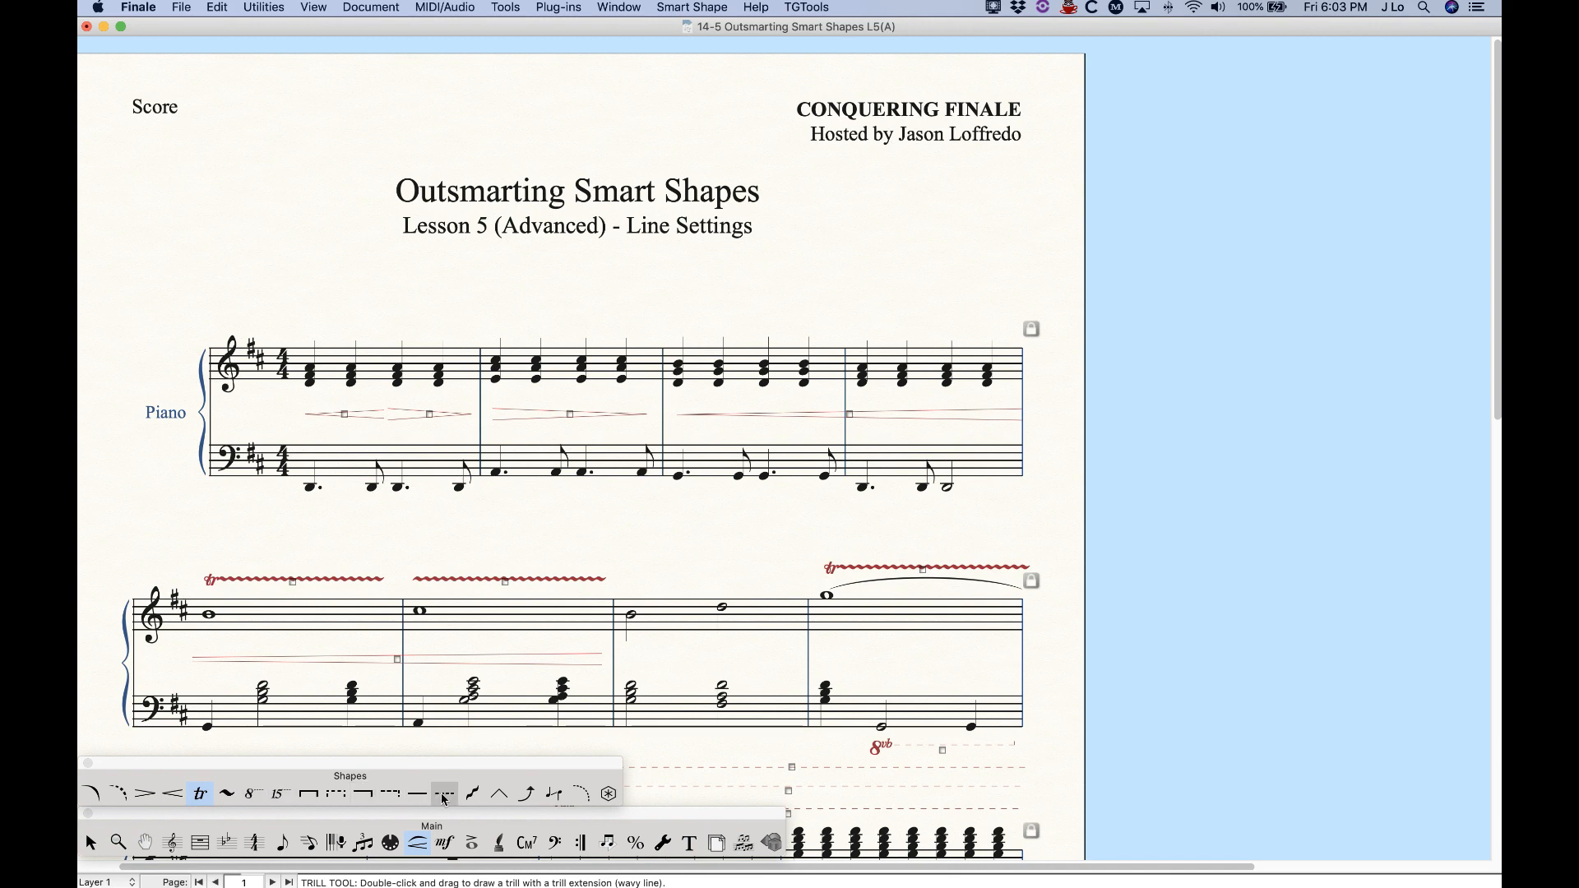
pyautogui.click(145, 793)
pyautogui.click(712, 8)
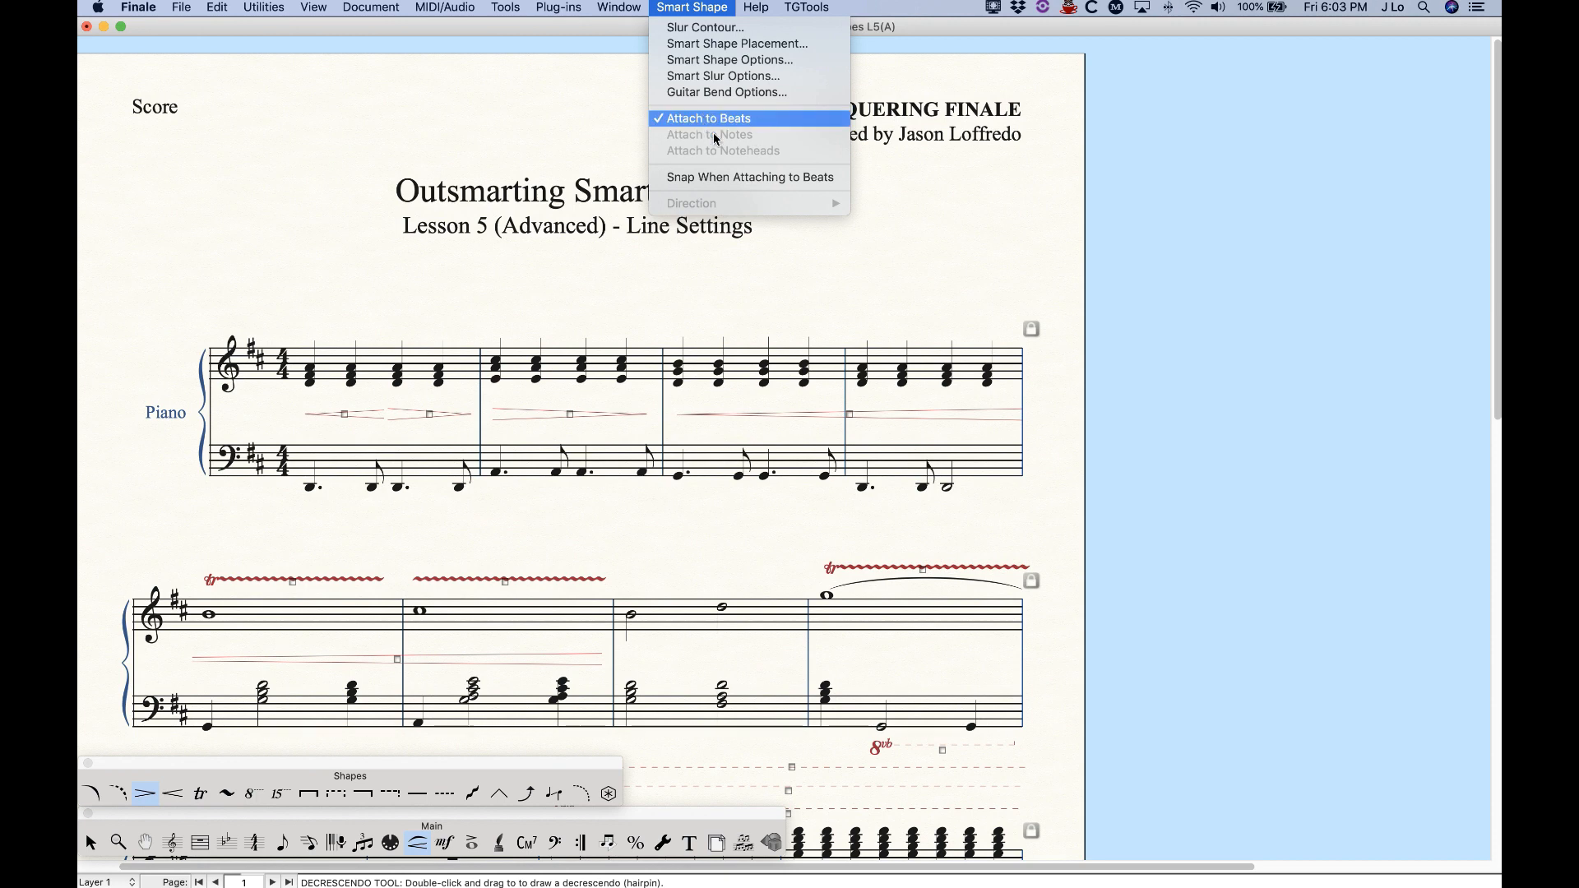
pyautogui.click(697, 5)
# Check the attachment options for the Trill Extension and Bracket tools, then return to the Selection tool.
pyautogui.click(227, 794)
pyautogui.click(669, 4)
pyautogui.click(378, 768)
pyautogui.click(362, 791)
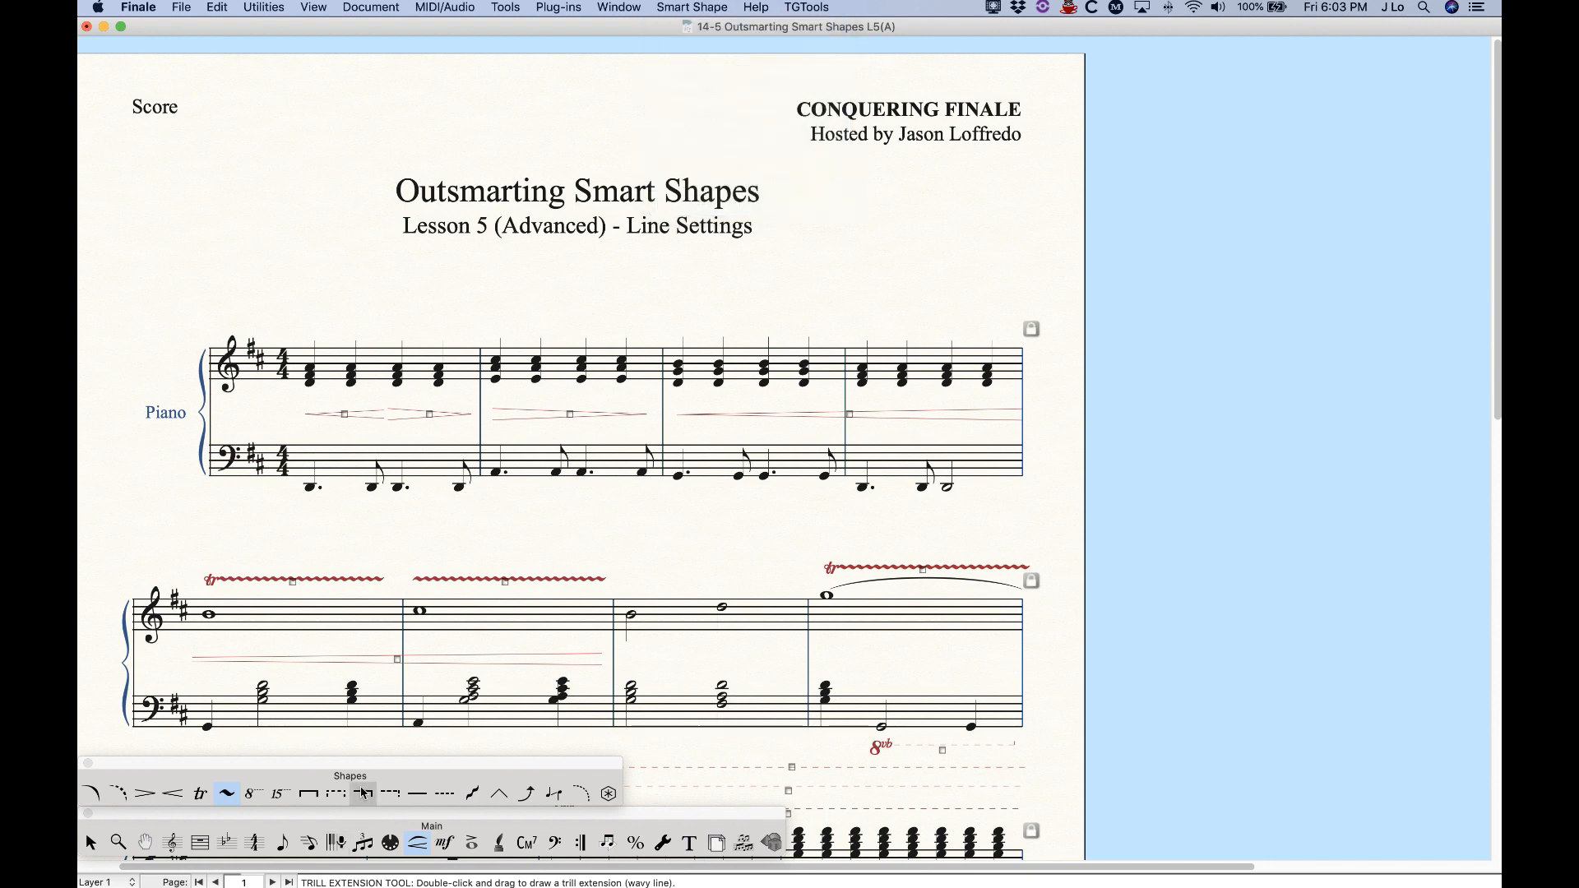
pyautogui.click(701, 5)
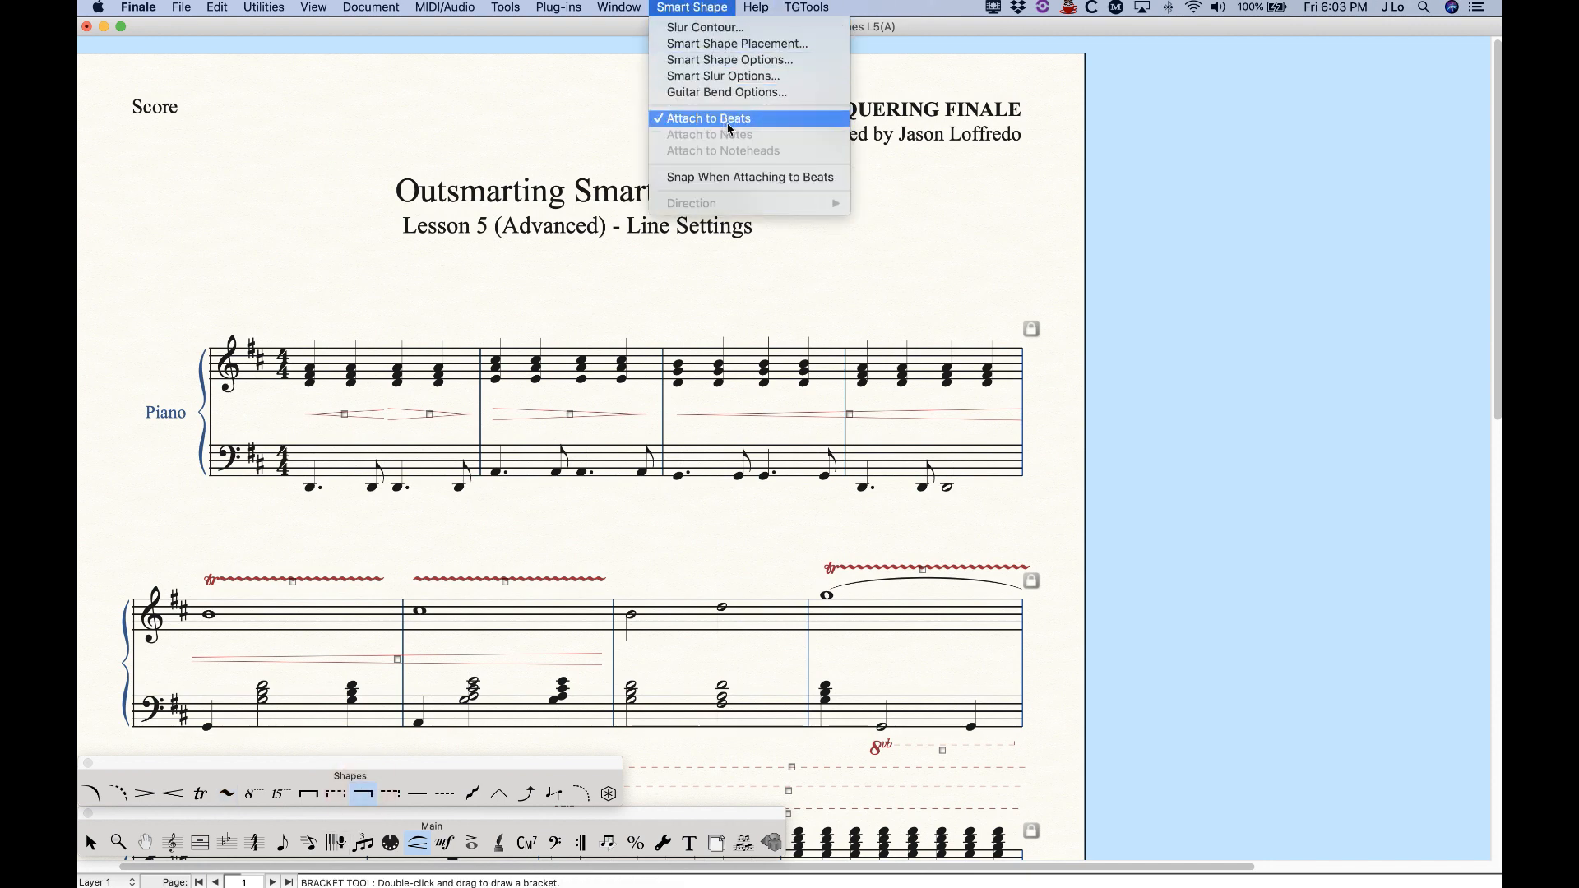
pyautogui.click(692, 7)
pyautogui.click(144, 794)
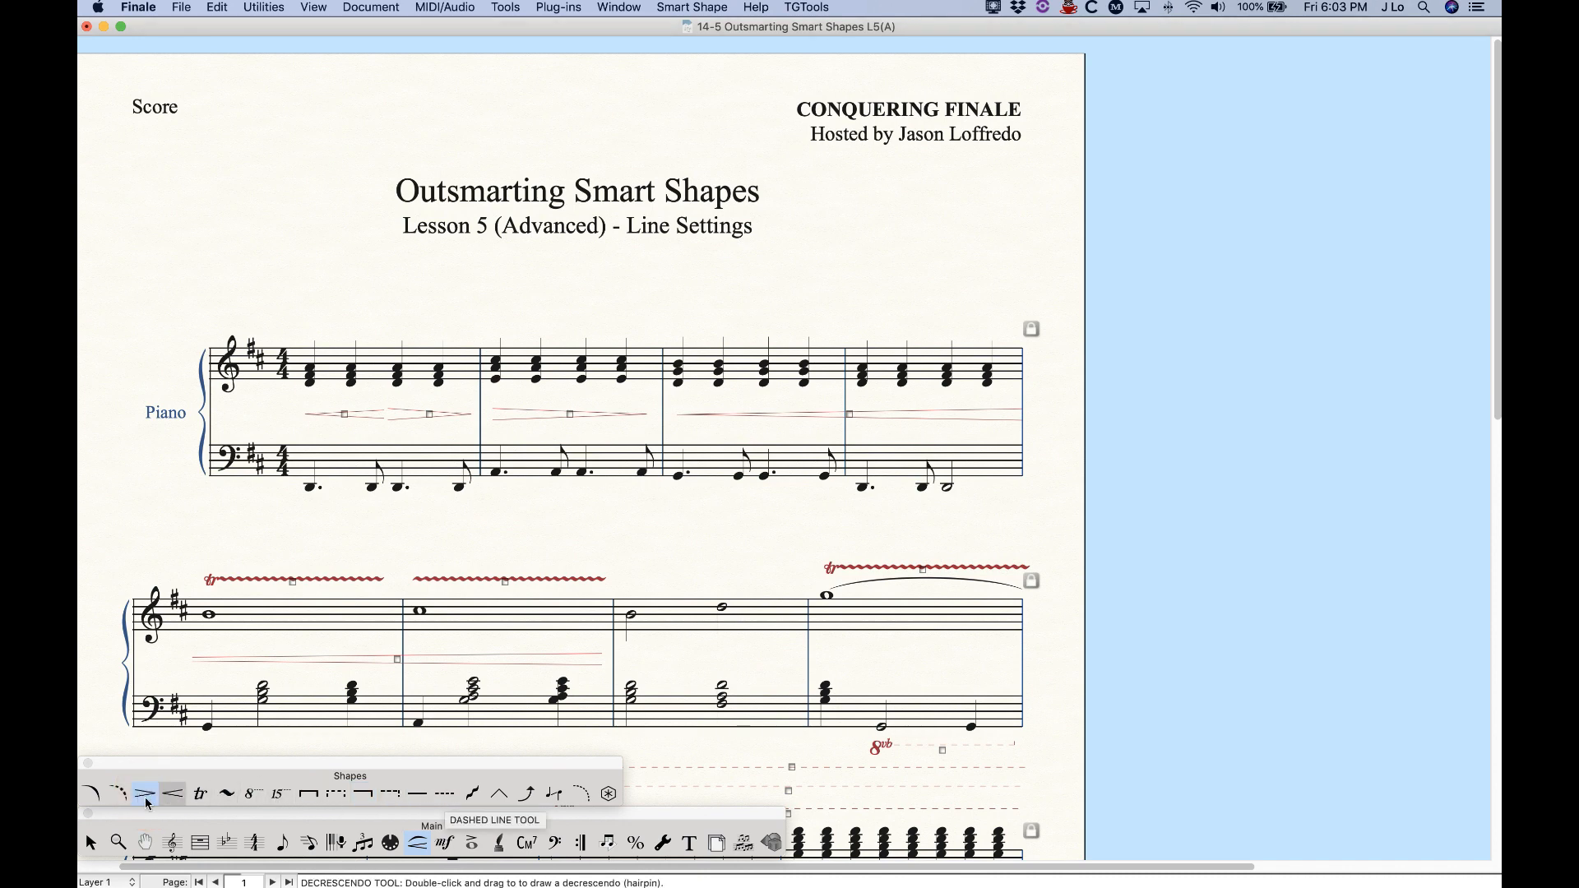
pyautogui.click(90, 842)
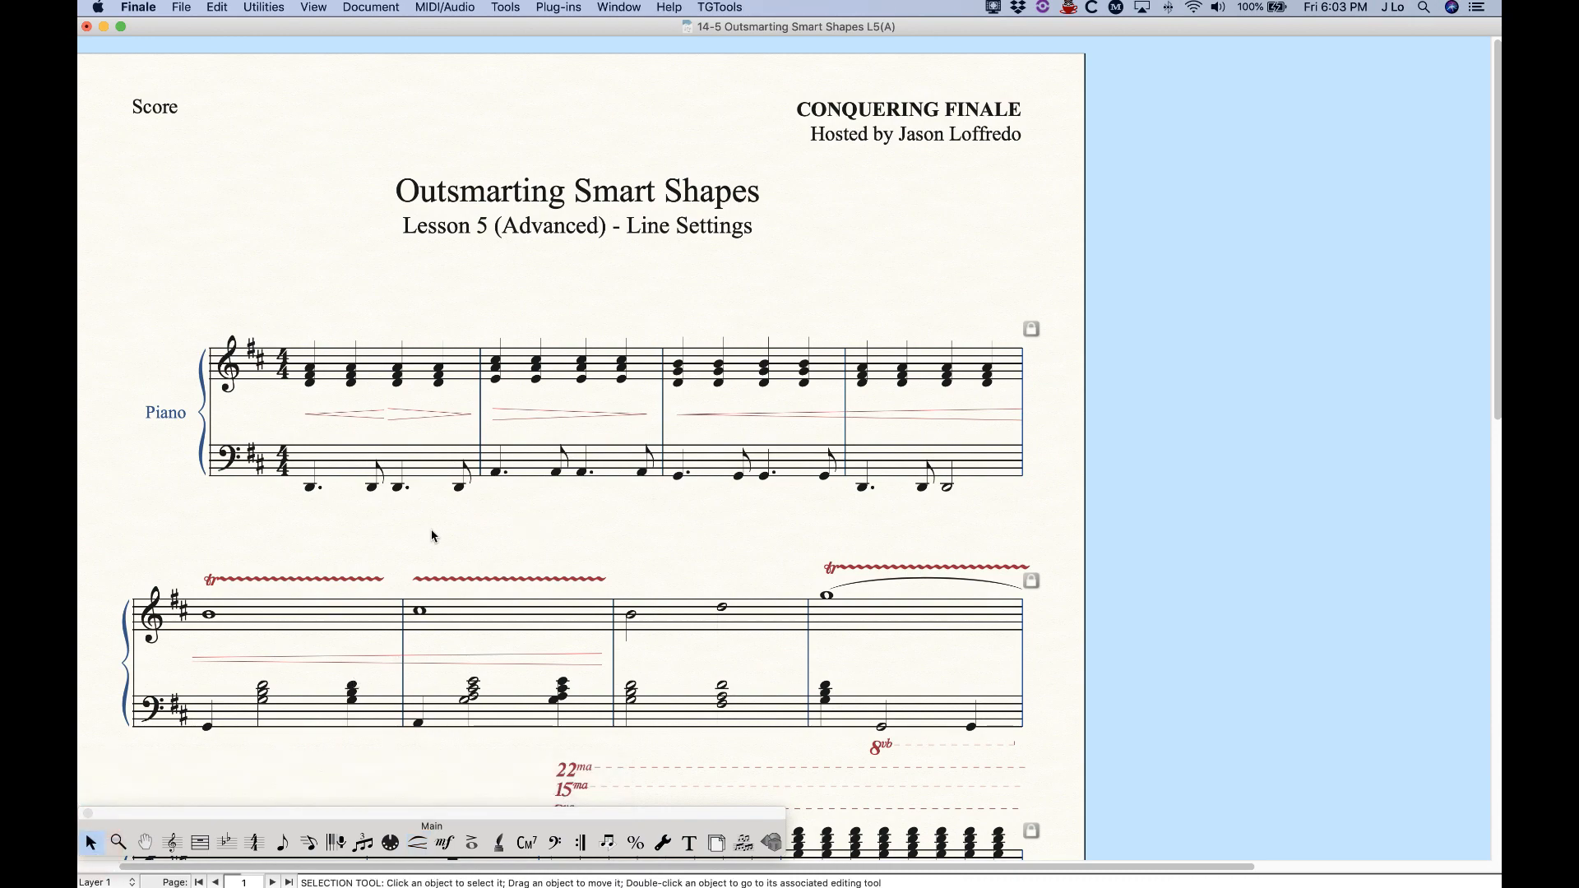